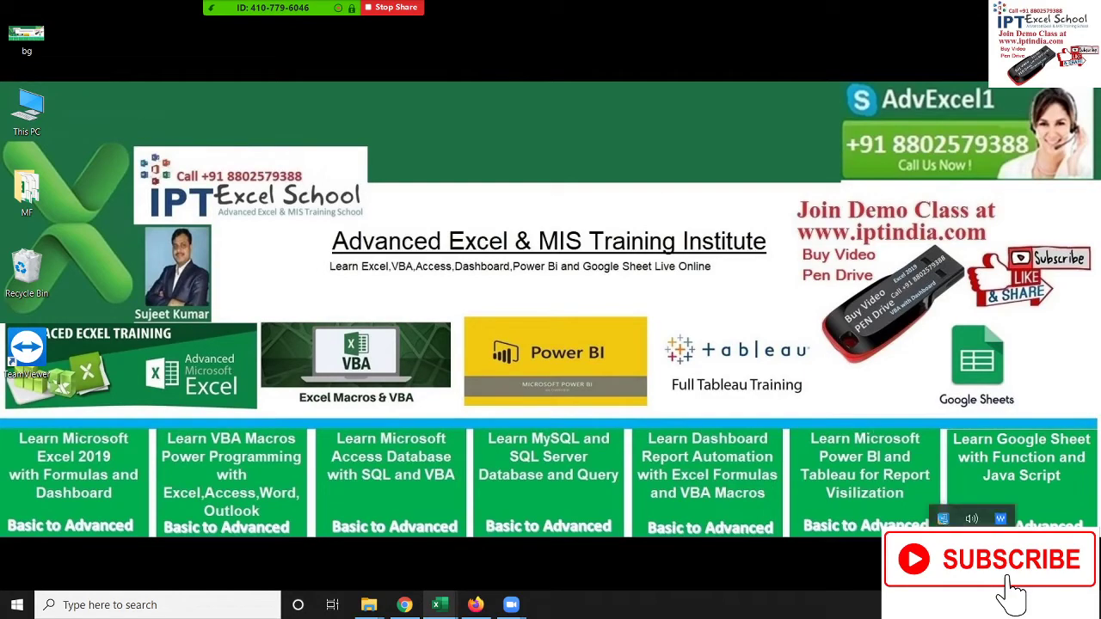
- Switch to the empty Book1 workbook using its Excel taskbar thumbnail
left_click(786, 393)
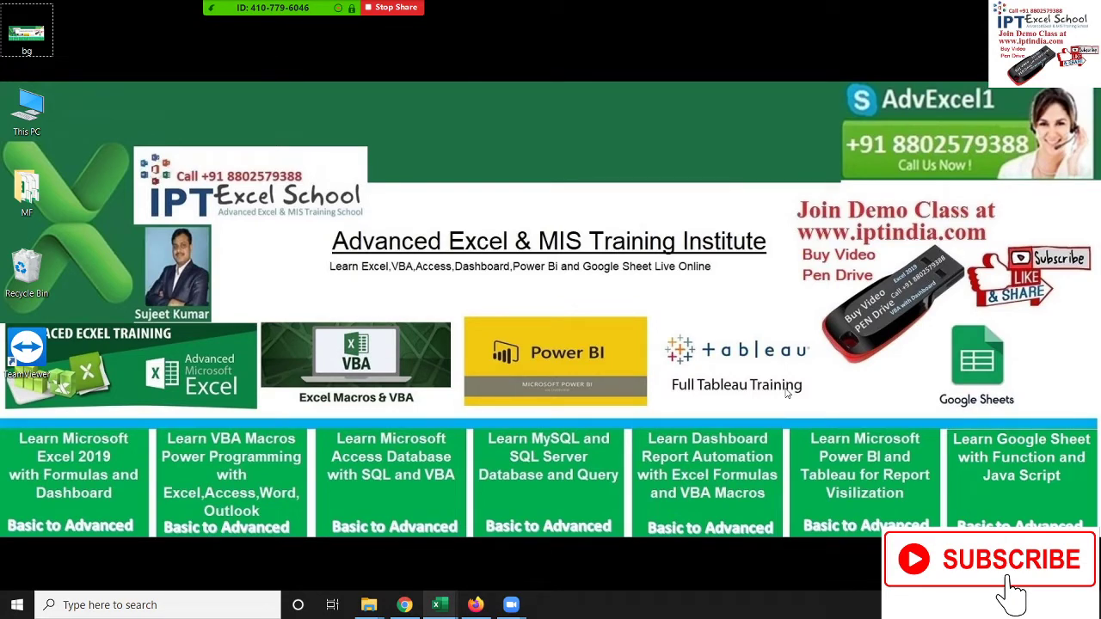
left_click(454, 605)
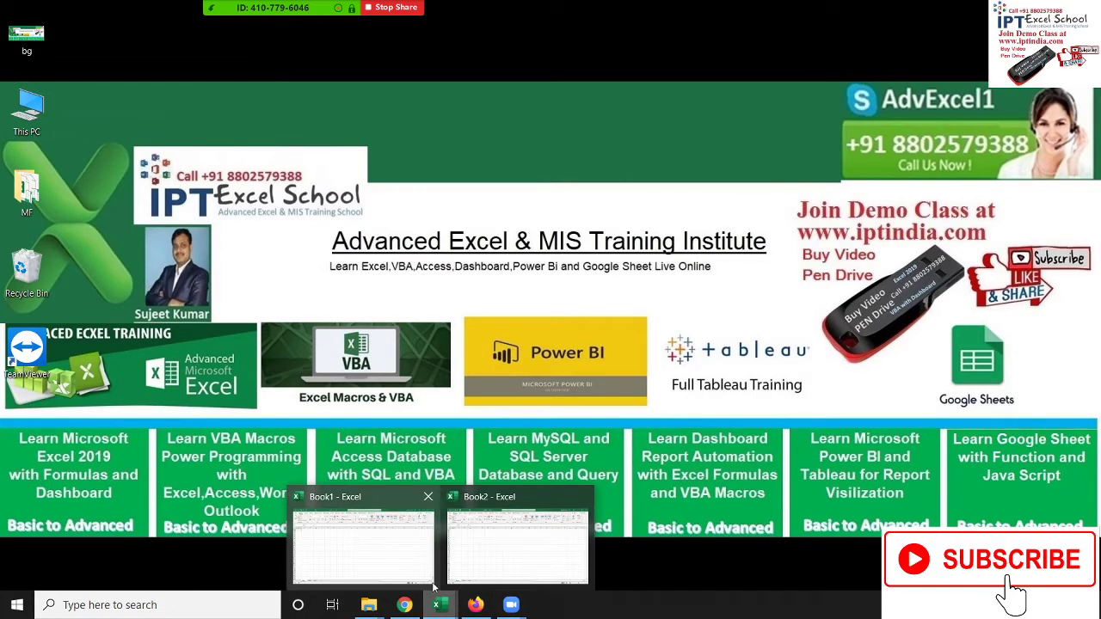
left_click(409, 555)
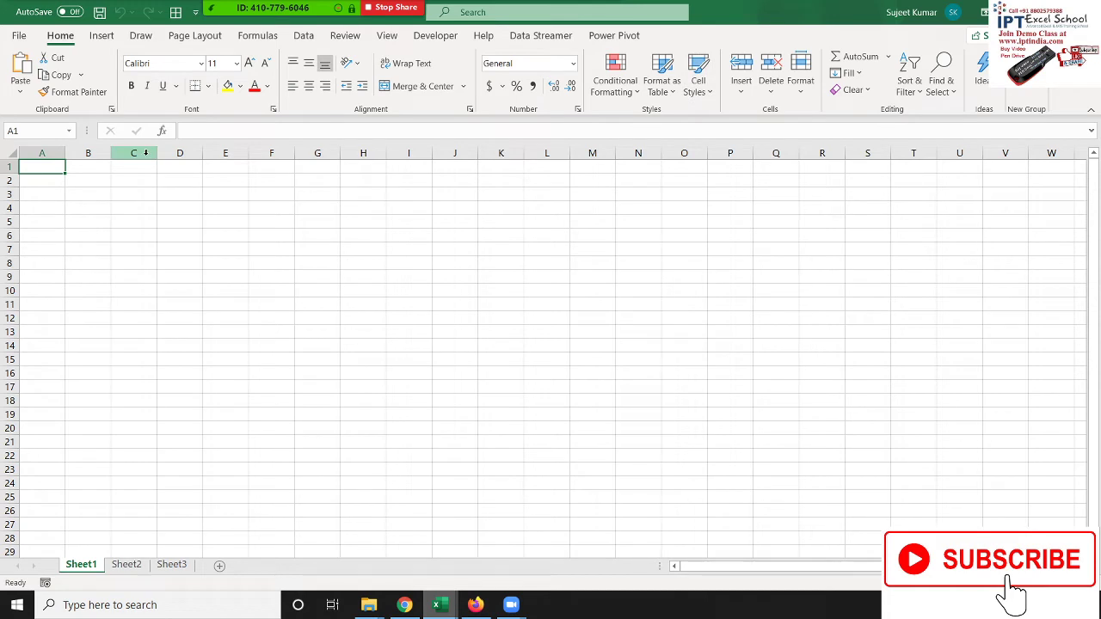
type("VBA")
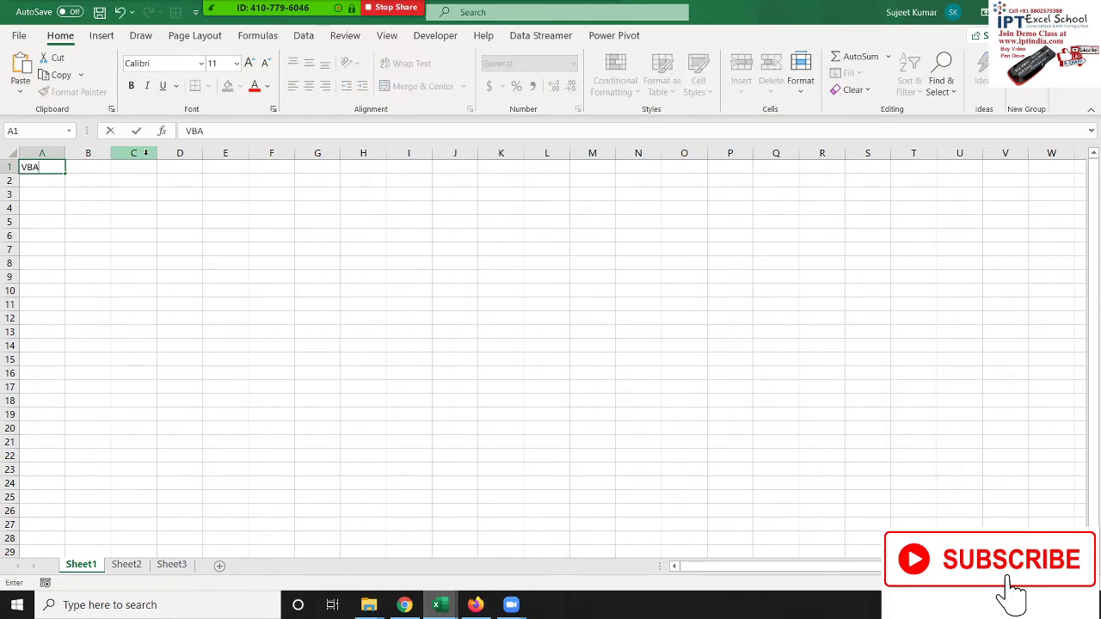
key("Return")
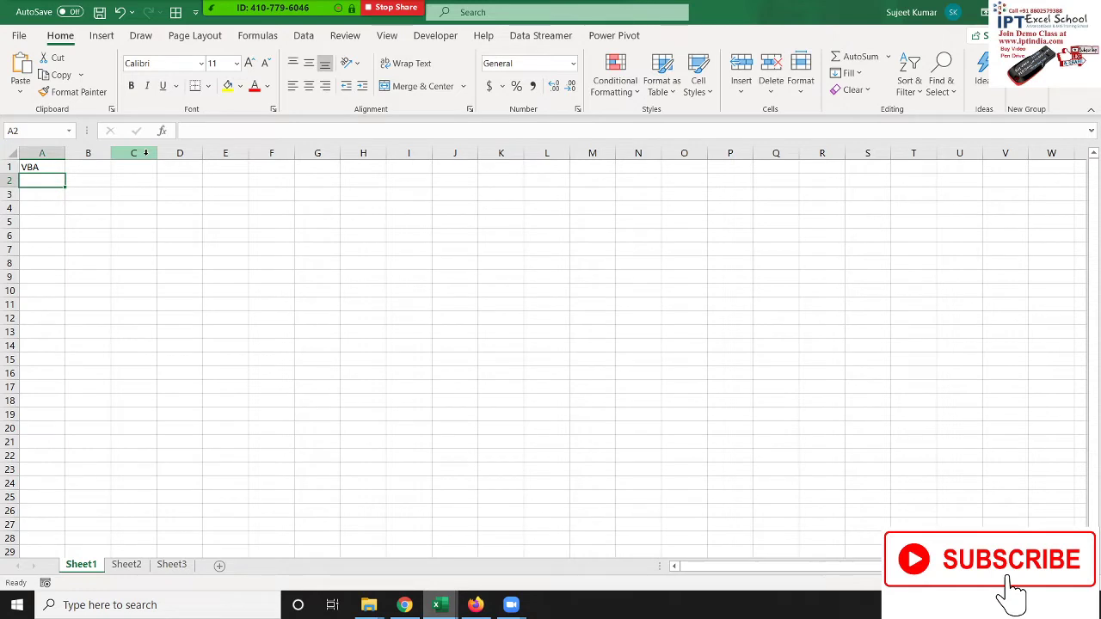
type("VB")
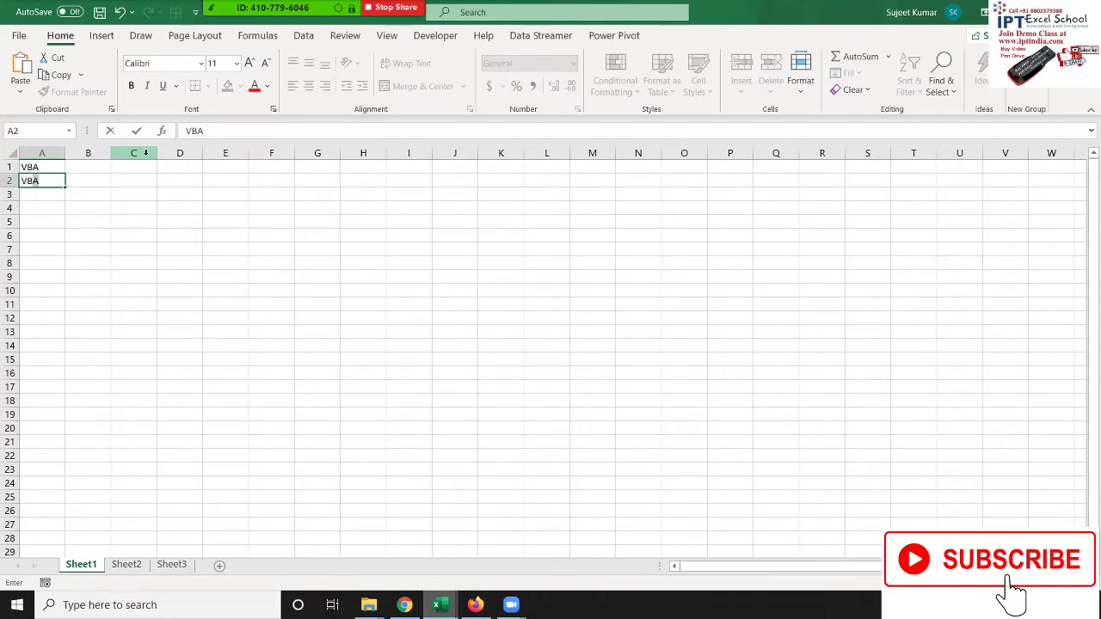
type(" st")
key("Return")
key("Up")
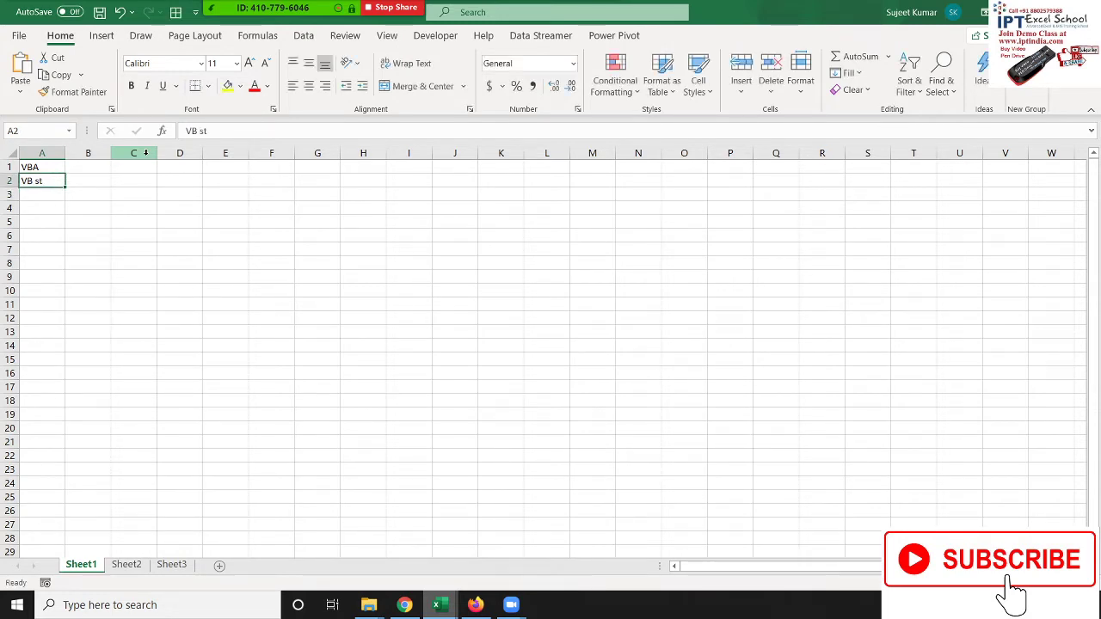
key("Delete")
key("Up")
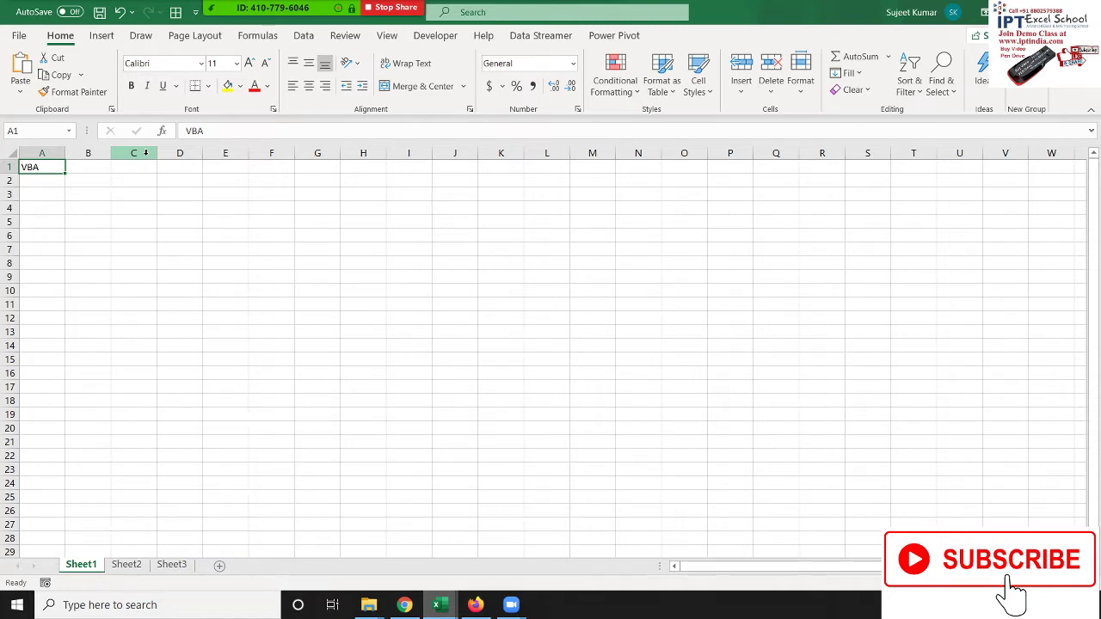
key("Down")
key("Right")
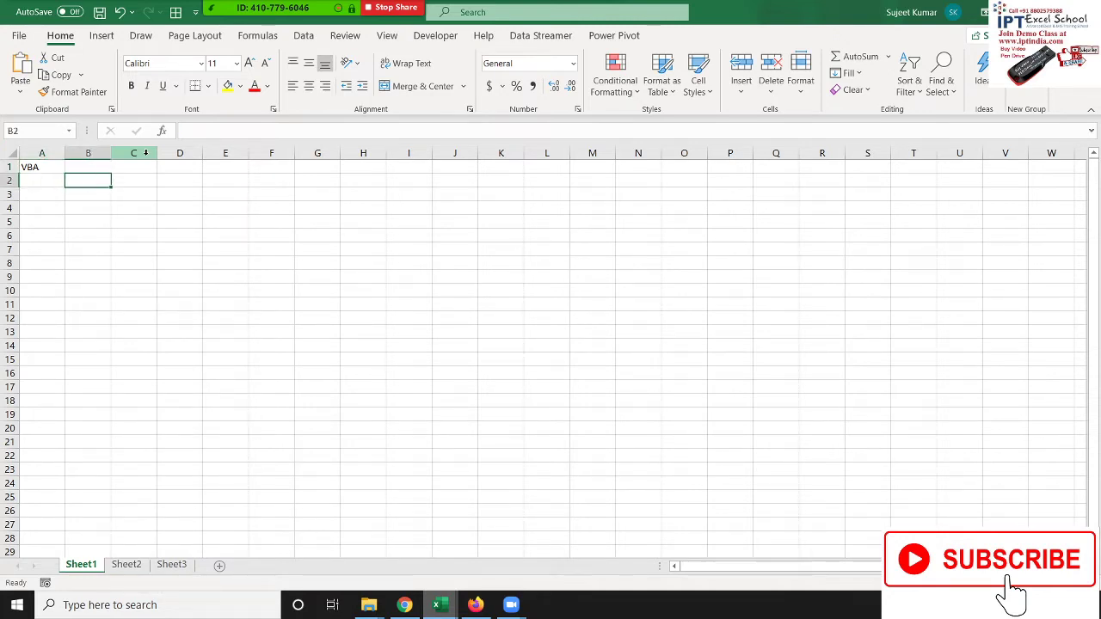
type("Mac")
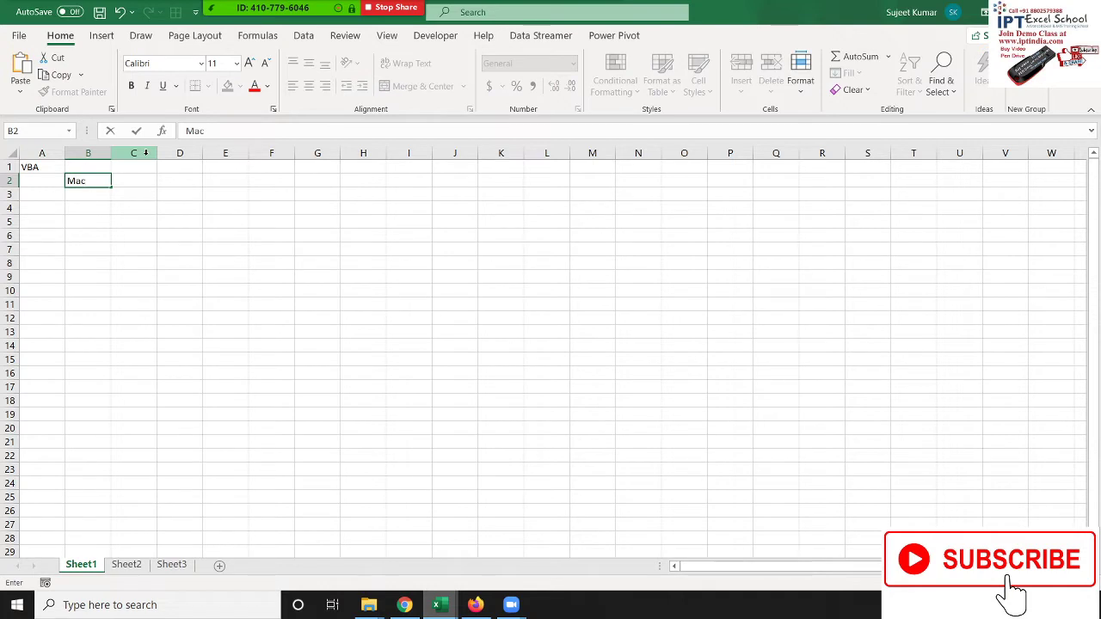
type("ros")
key("Return")
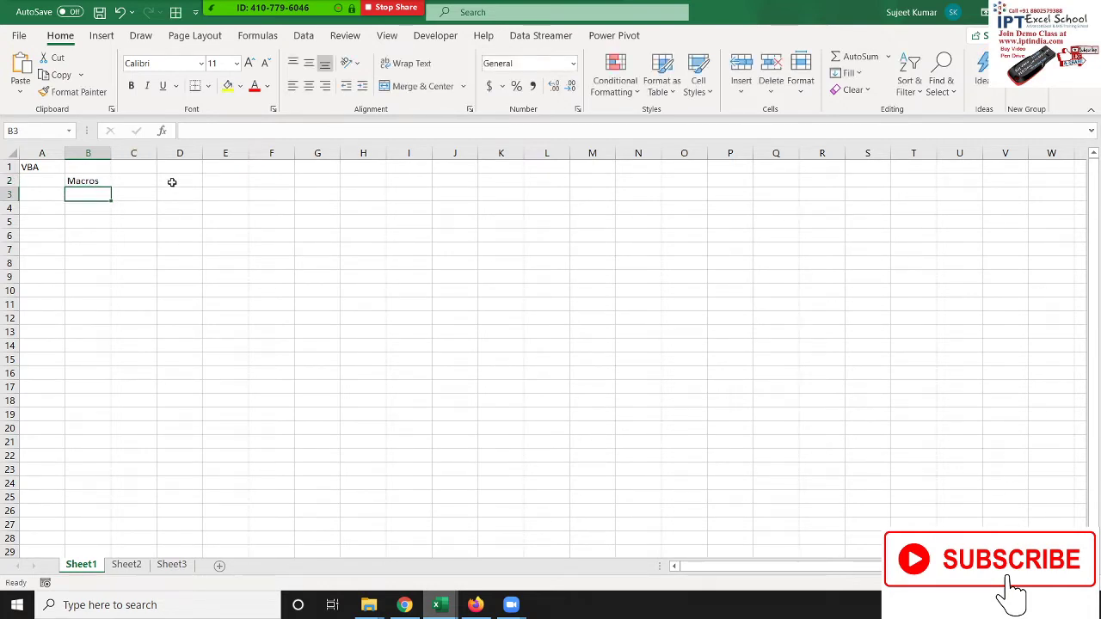
left_click(231, 225)
left_click(234, 197)
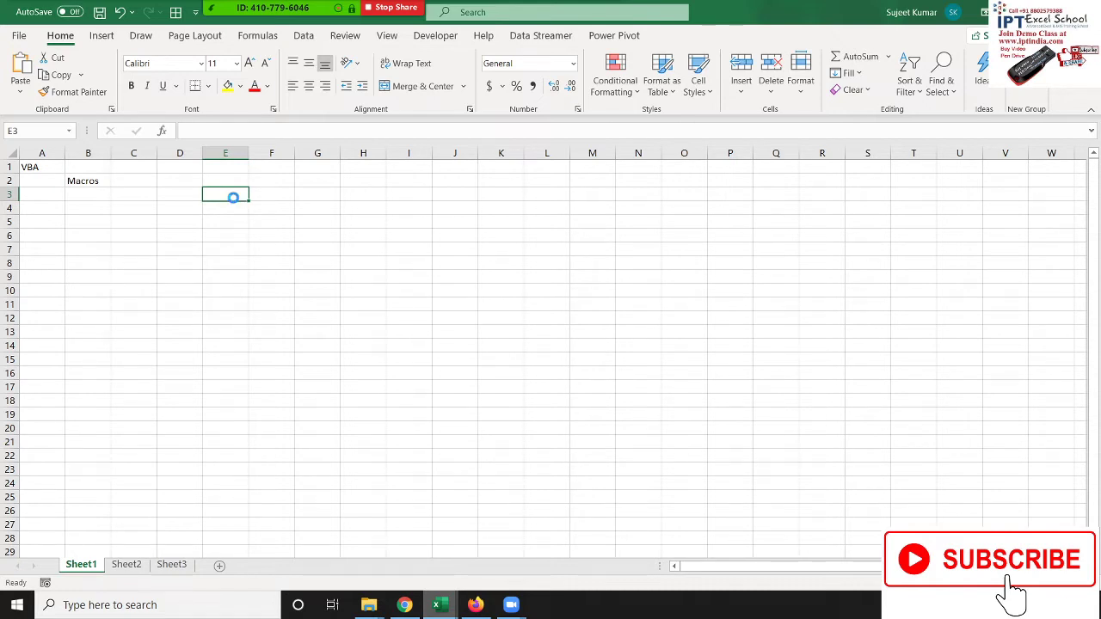
- Clear the VBA and Macros sample entries, add Sheet4, Sheet5 and Sheet6, and return to Sheet1
key("ctrl+shift+c")
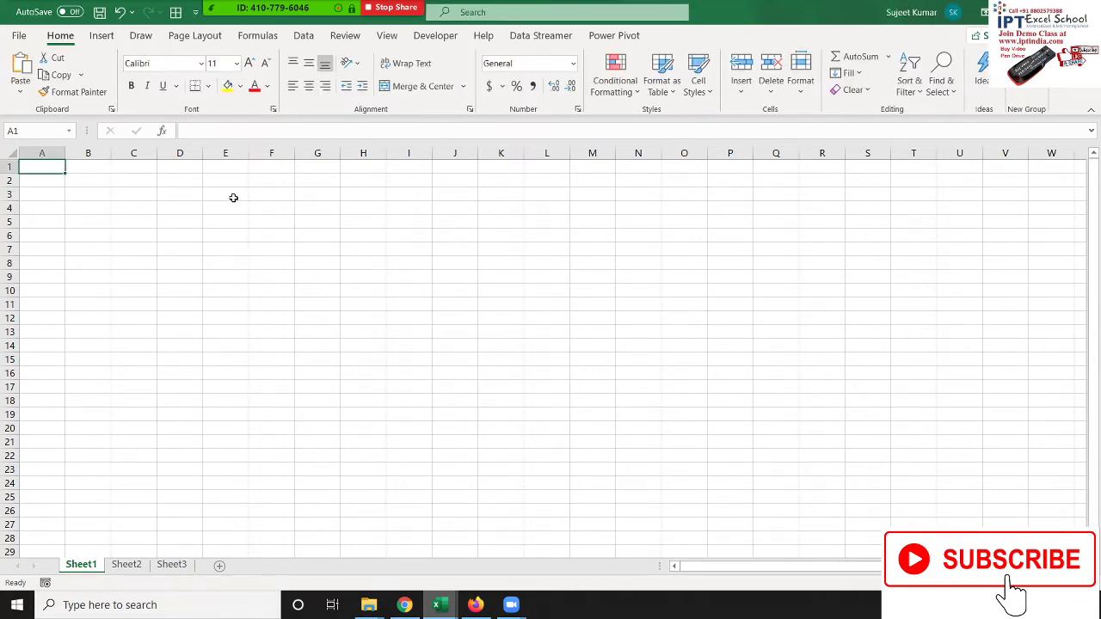
left_click(220, 566)
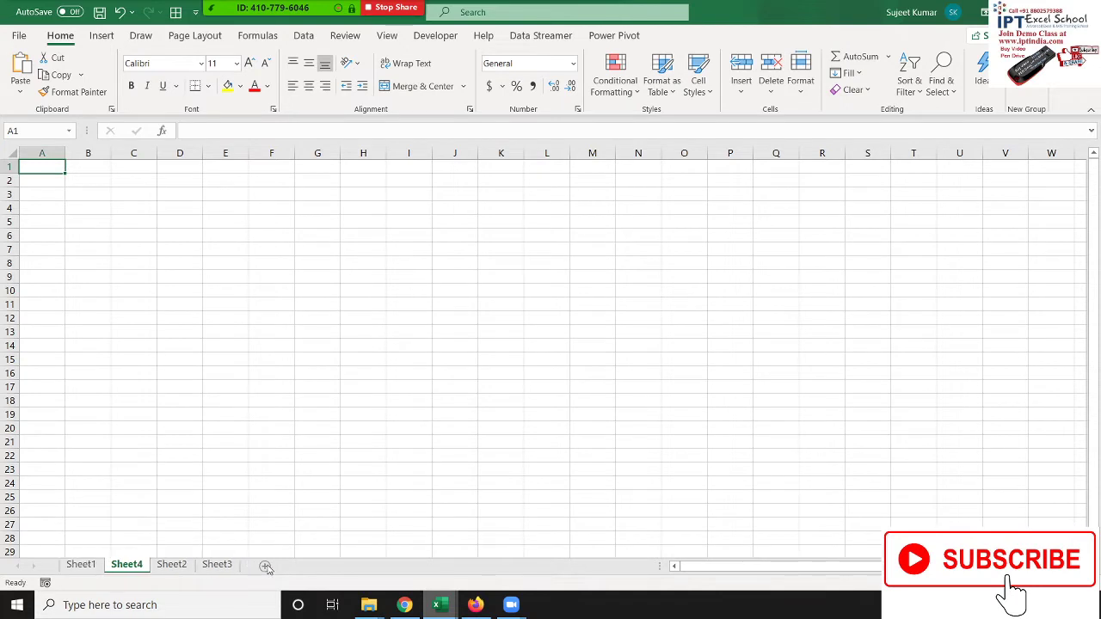
left_click(266, 566)
left_click(310, 566)
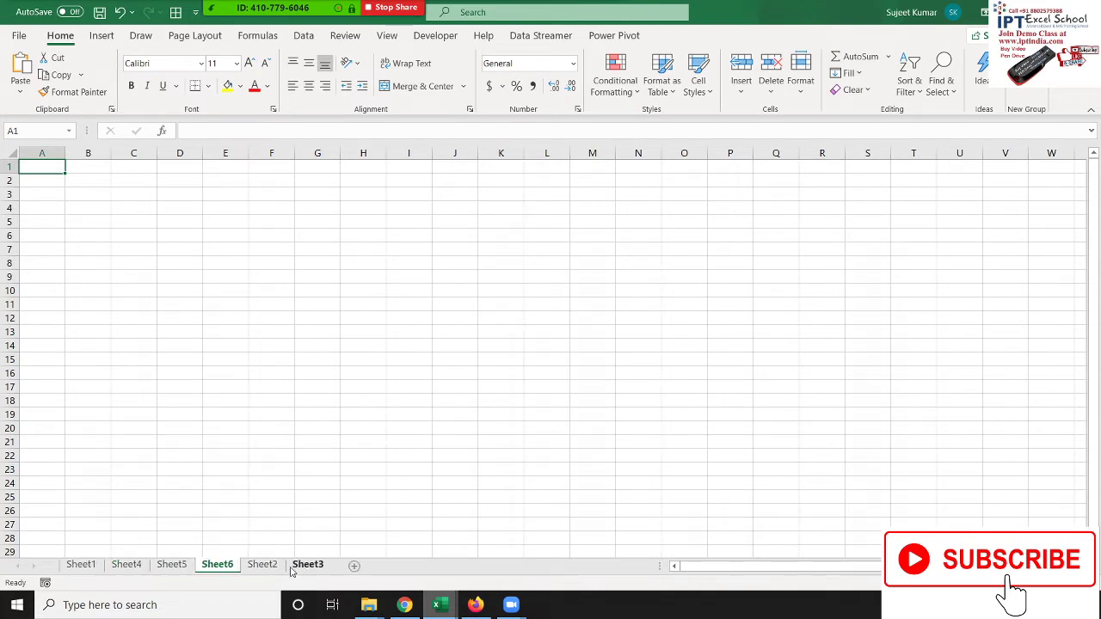
left_click(83, 565)
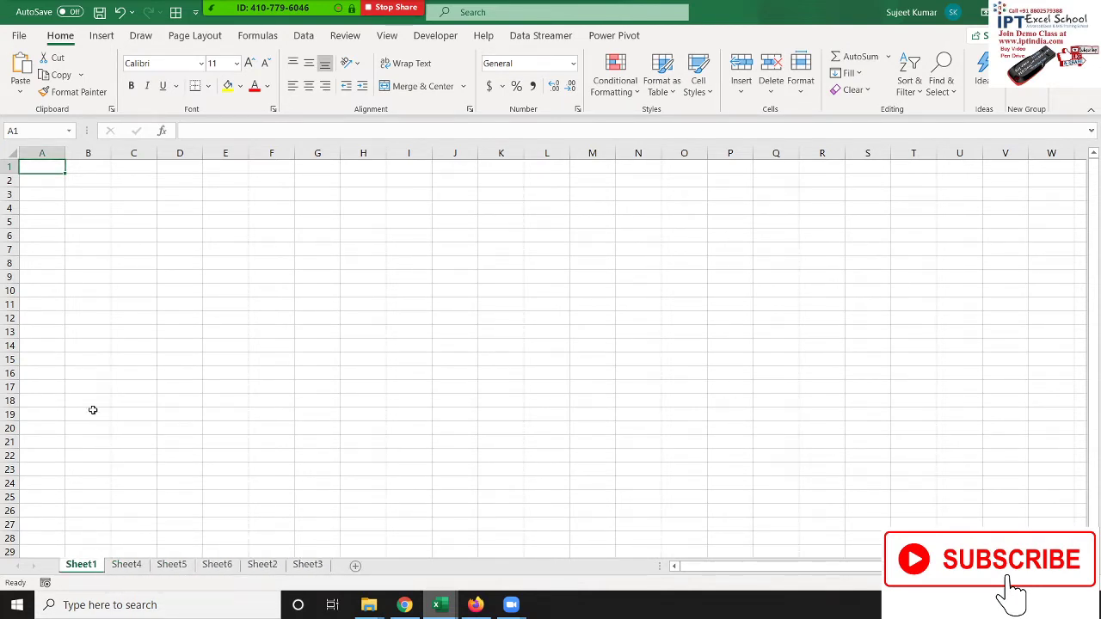
- Enter Name in A1 and Puja in A2, then fill the names down to A12
type("Name")
key("Return")
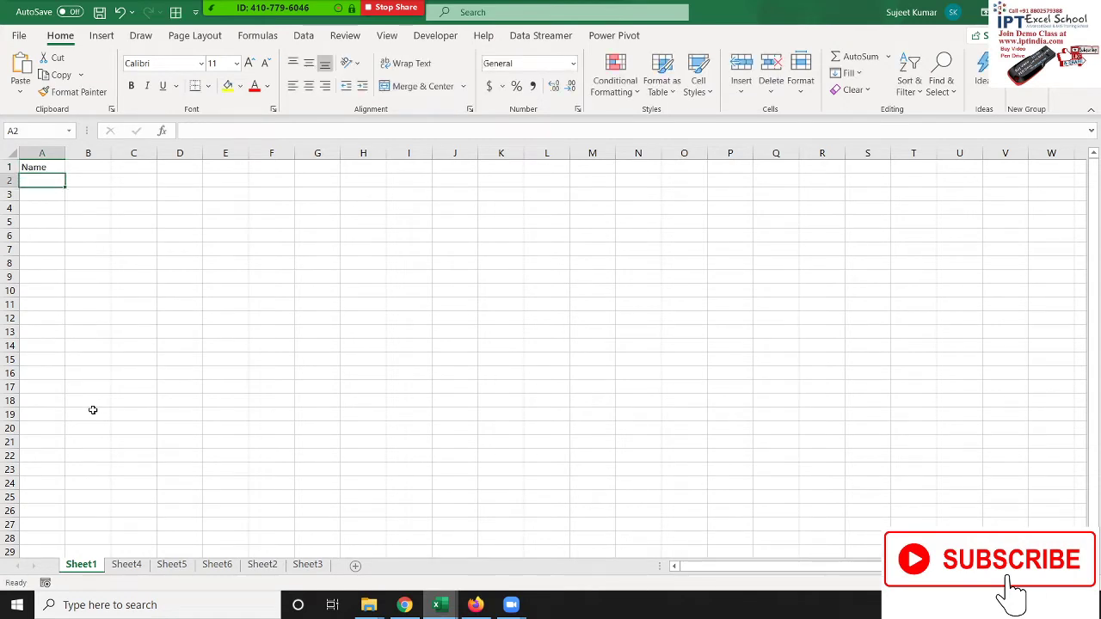
type("Puja")
key("Return")
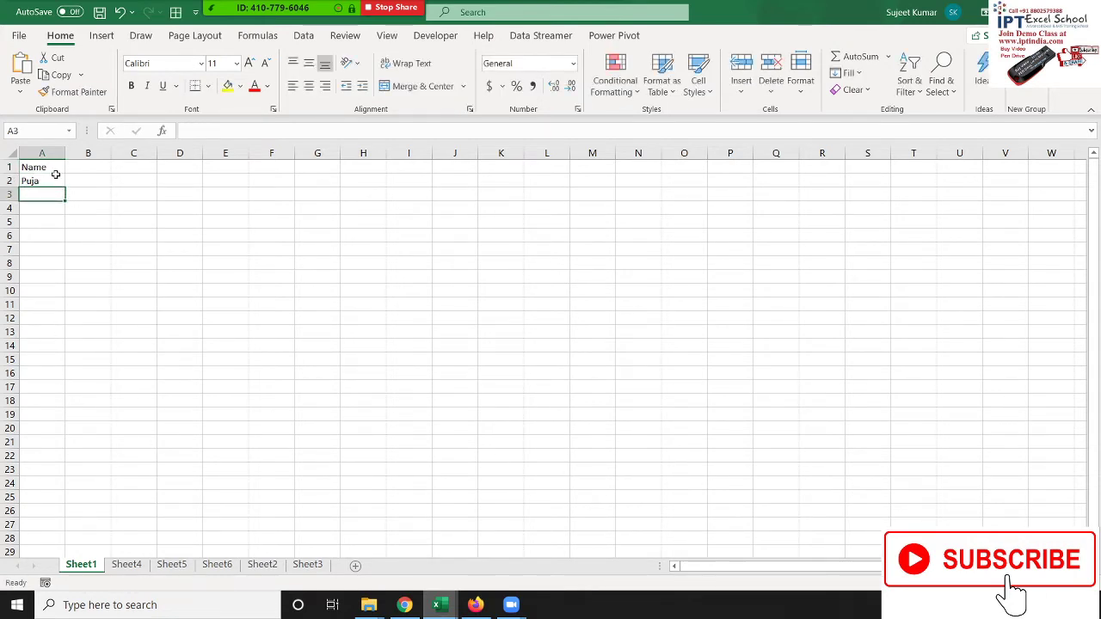
left_click(51, 181)
left_click_drag(65, 187, 67, 324)
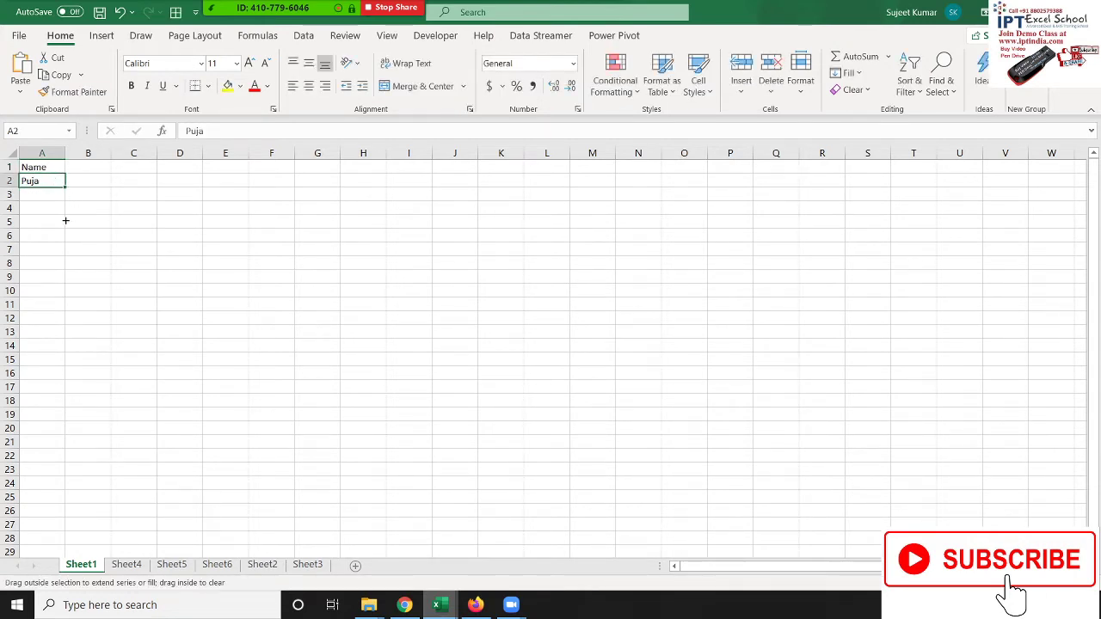
- Enter Jan in B1 and fill the month headers across to Jun in G1
left_click(101, 181)
left_click(100, 172)
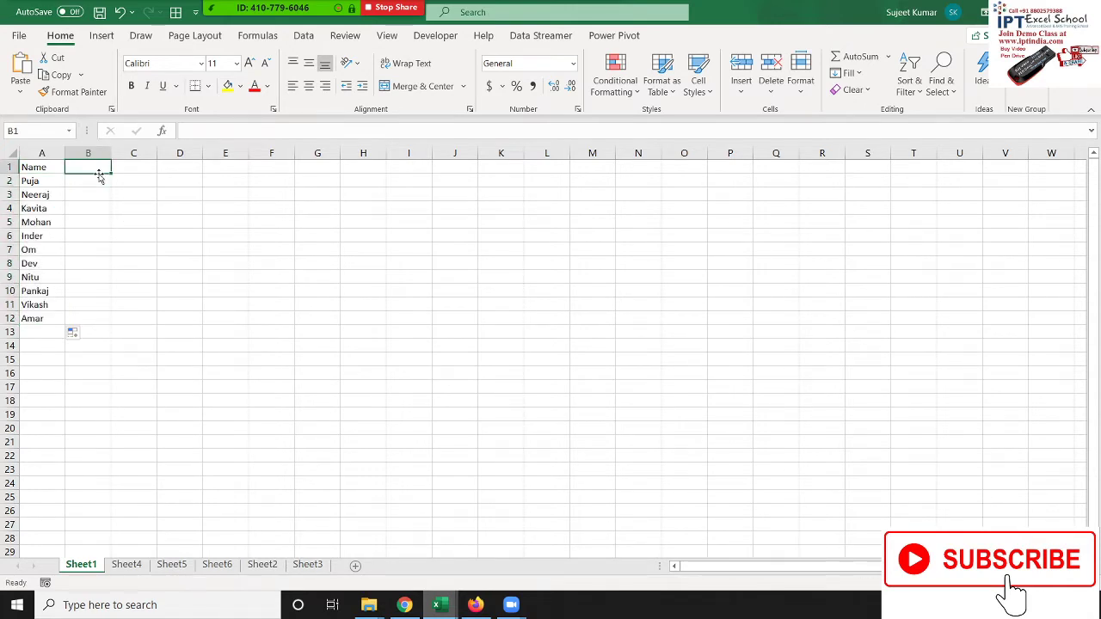
type("Jan")
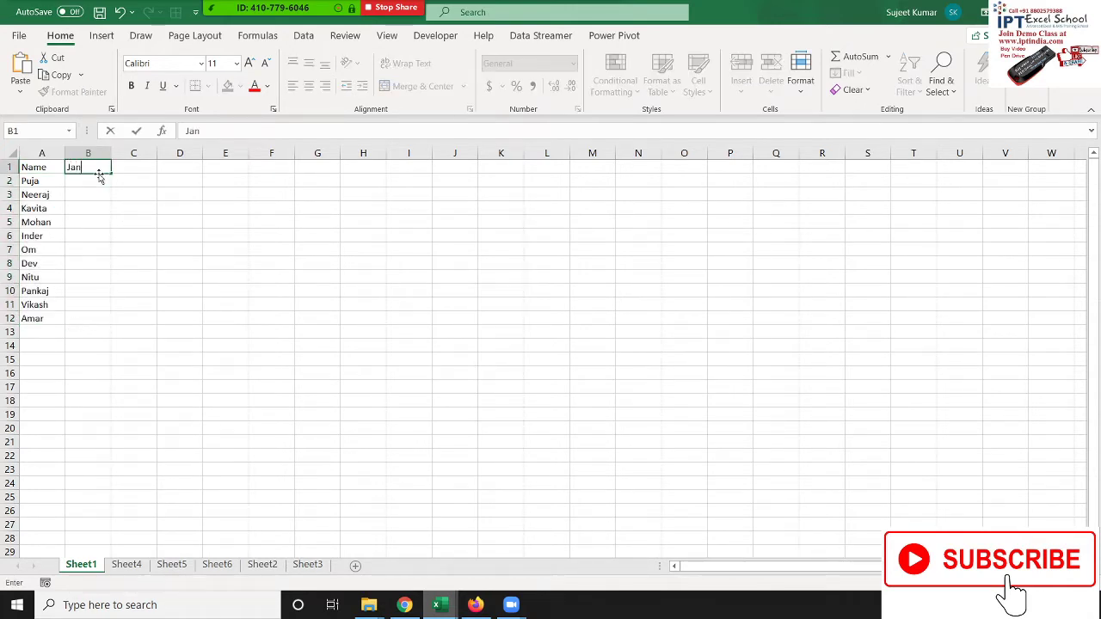
key("Return")
left_click(85, 170)
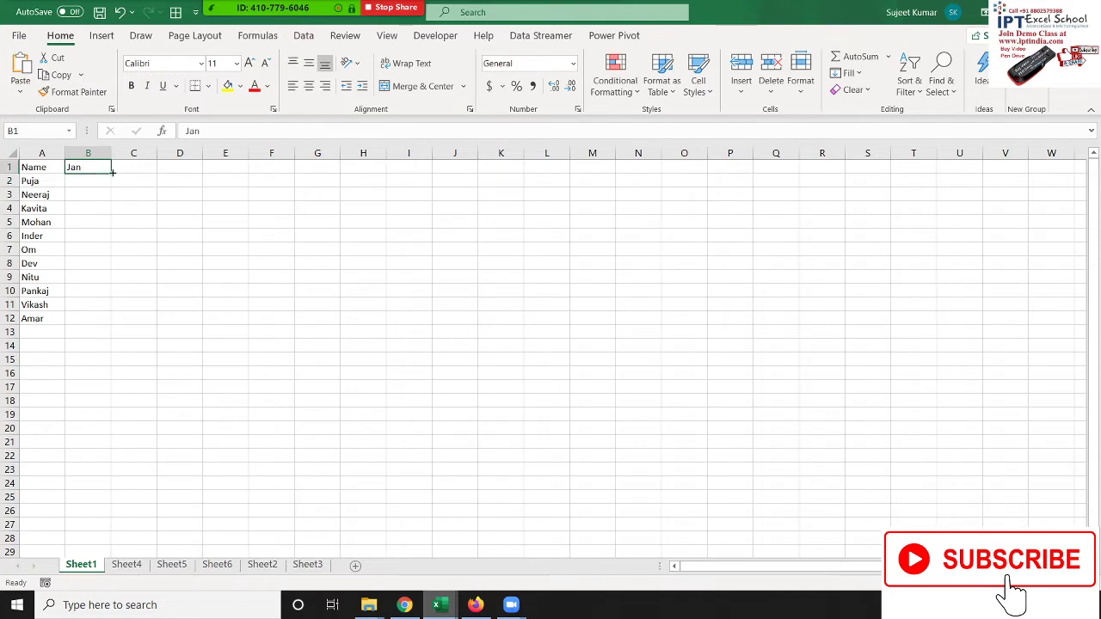
left_click_drag(111, 174, 329, 179)
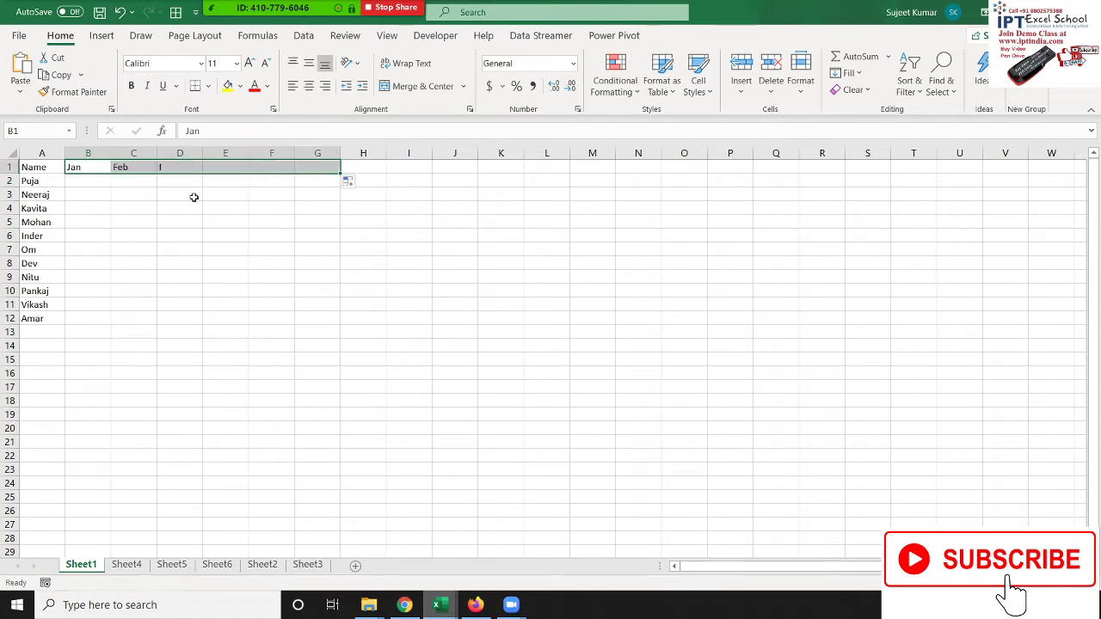
left_click(85, 191)
left_click(85, 184)
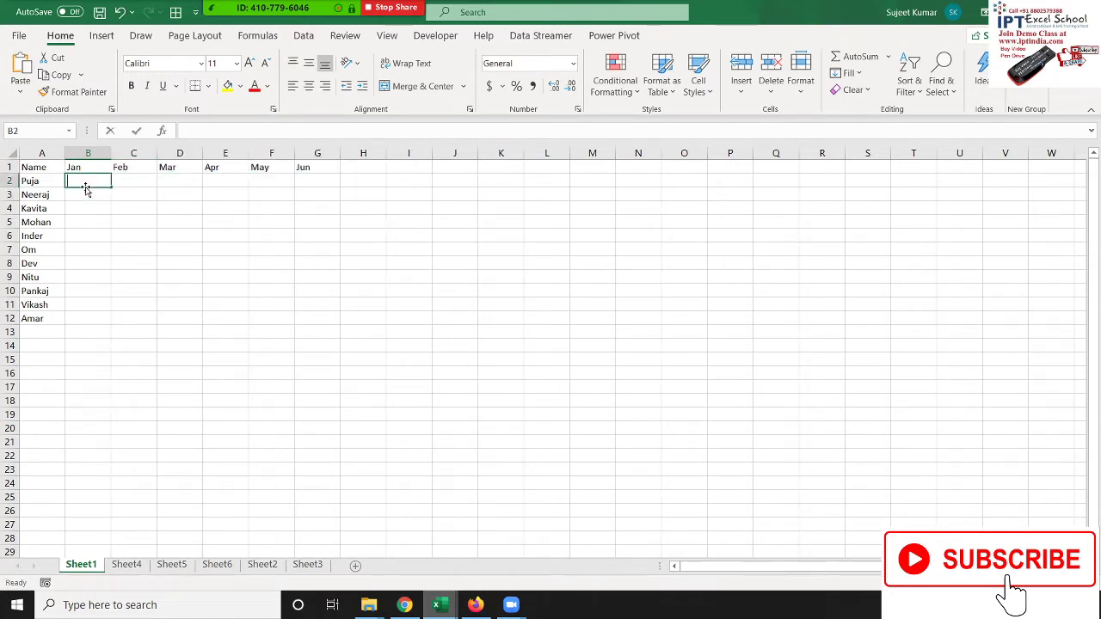
- Enter the formula =RANDBETWEEN(10,90) in cell B2
type("=ra")
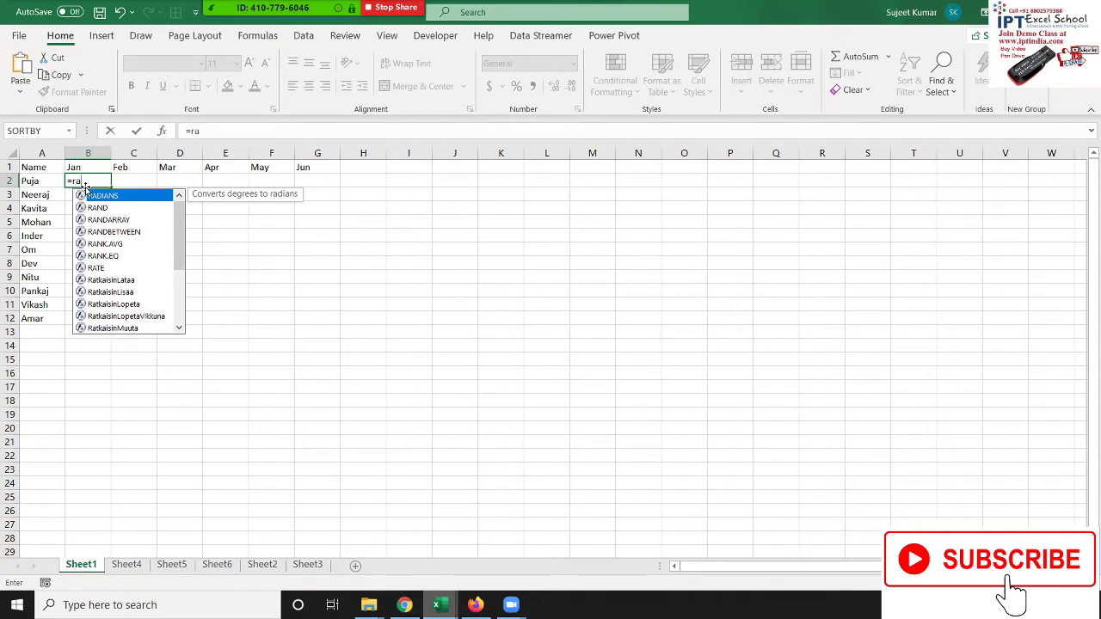
key("Down")
key("Down")
key("Down")
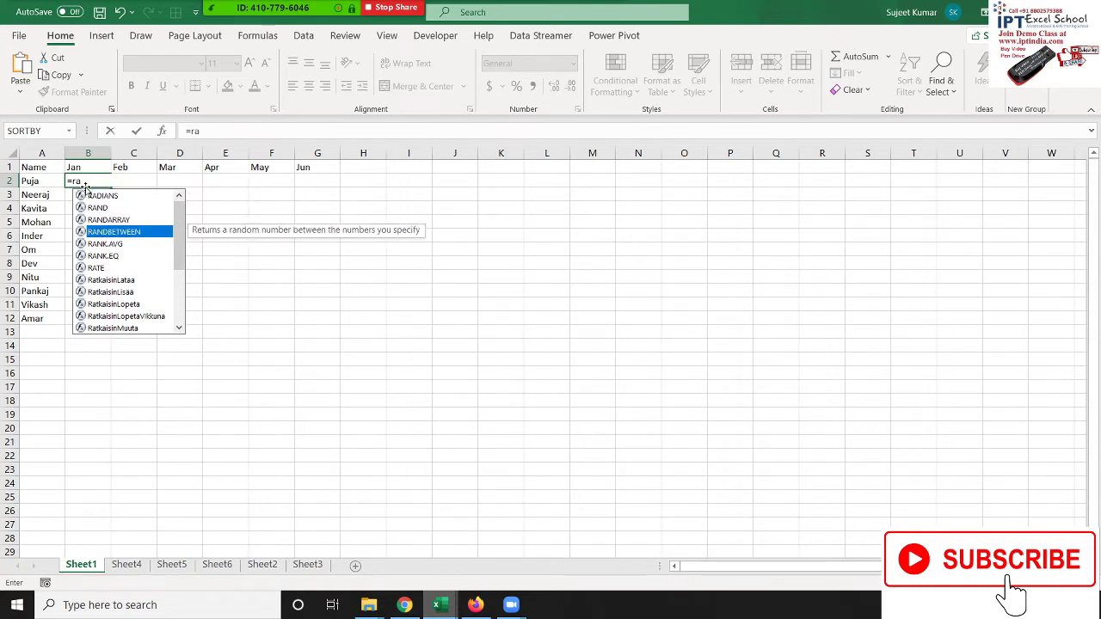
key("Tab")
type("2")
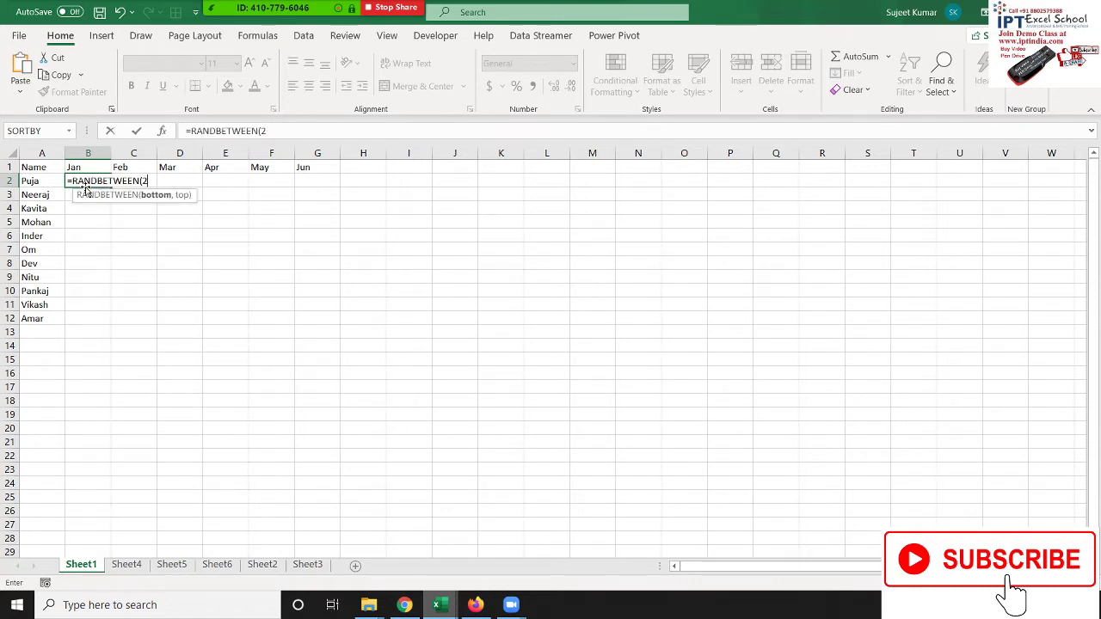
type("0")
key("BackSpace")
key("BackSpace")
type("10,90")
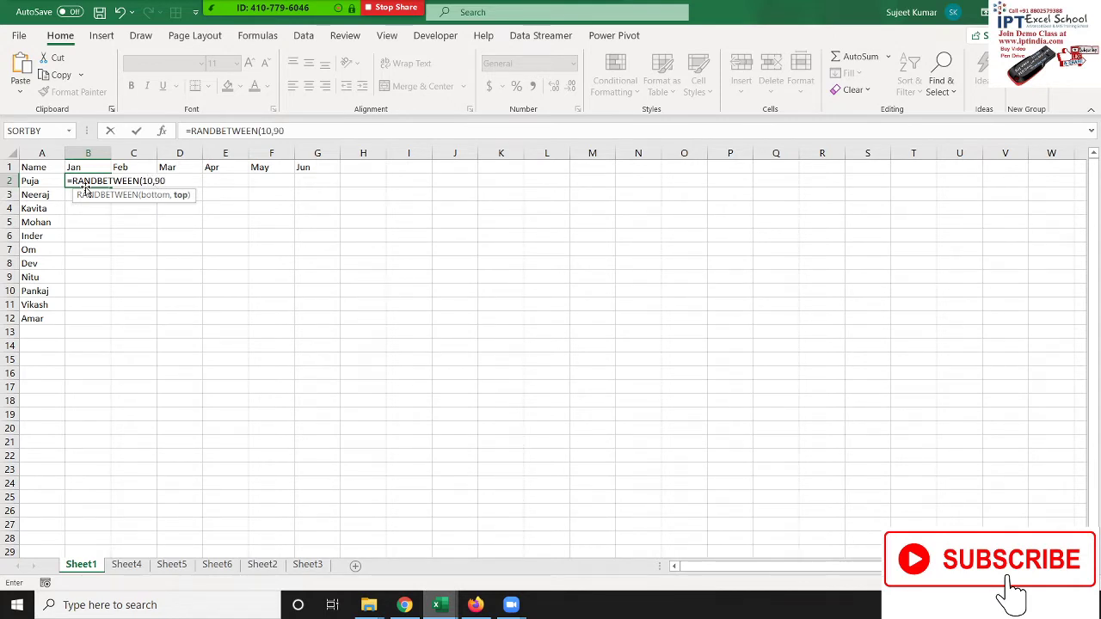
key("Return")
- Fill the range B2:G12 with the RANDBETWEEN(10,90) formula
key("Up")
key("shift+Right")
key("shift+Right")
key("shift+Right")
key("shift+Right")
key("shift+Right")
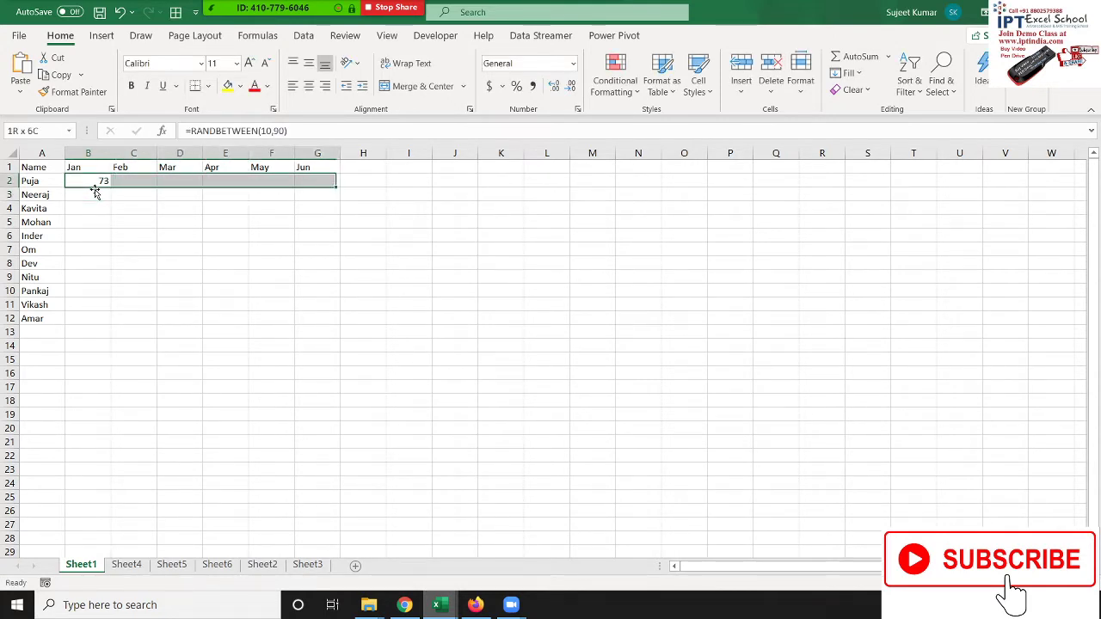
key("shift+Down")
key("shift+Down")
key("shift+Down")
key("shift+Down")
key("shift+Down")
key("shift+Down")
key("shift+Down")
key("shift+Down")
key("shift+Down")
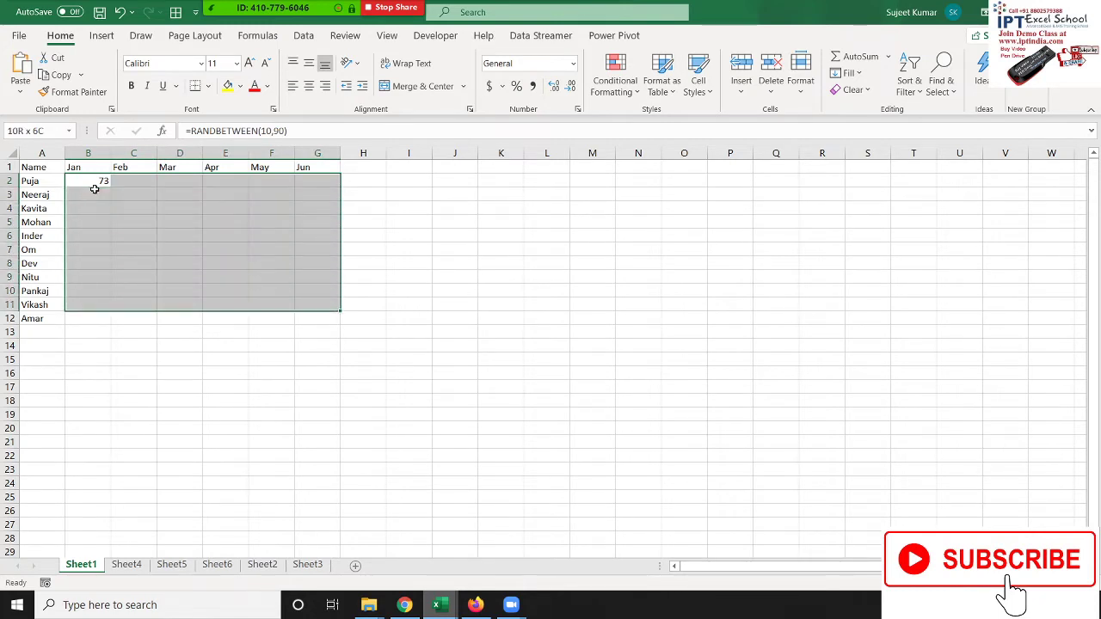
key("shift+Down")
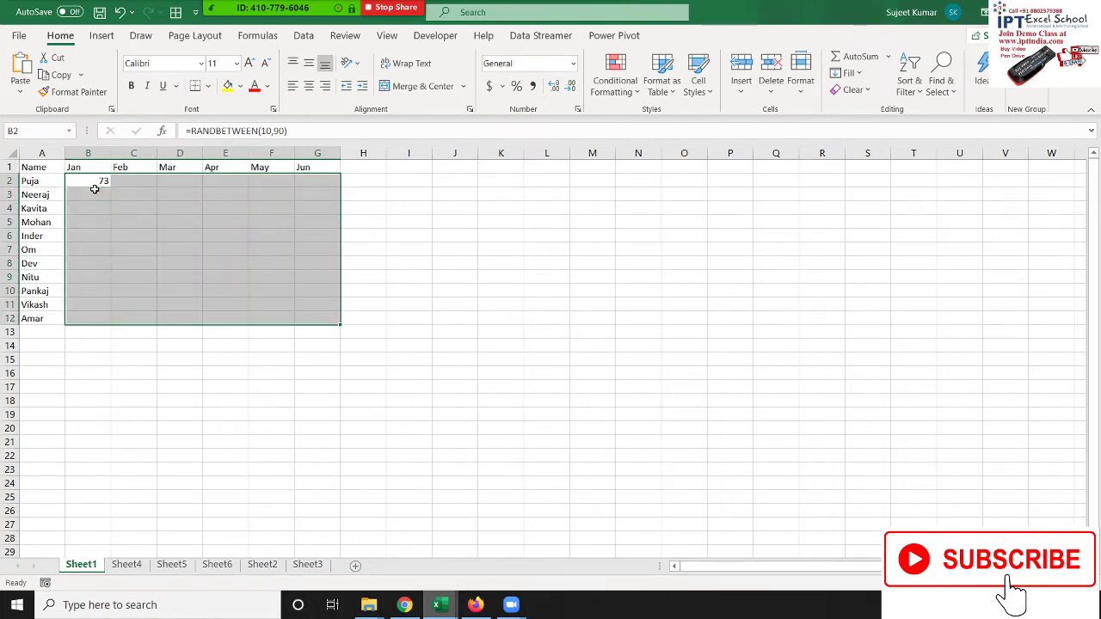
key("ctrl+Return")
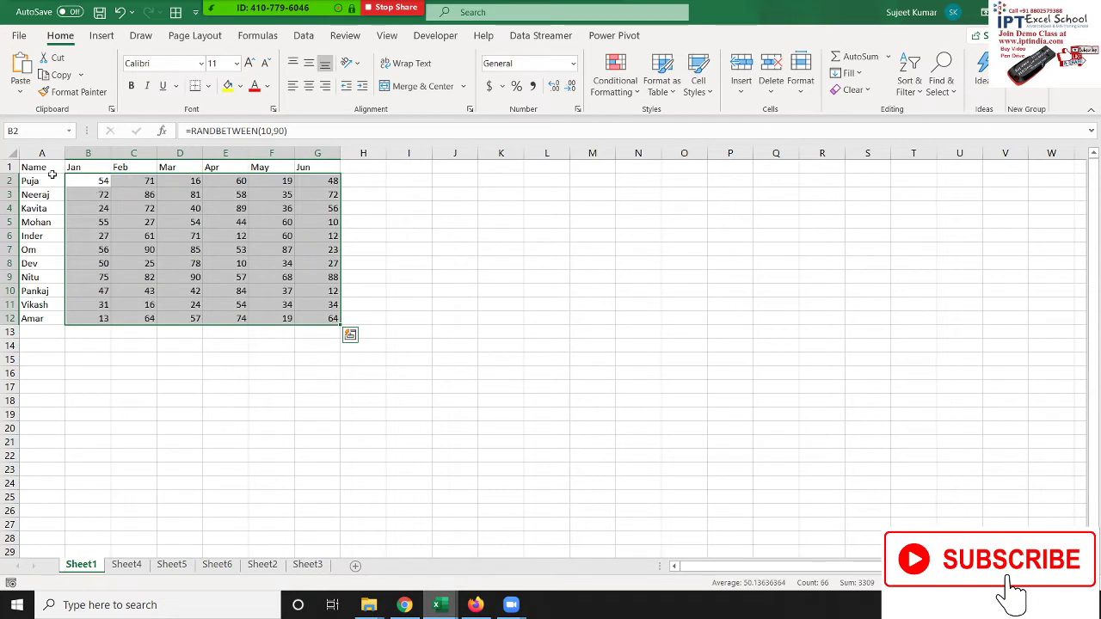
- Copy the A1:G12 table and paste it into Sheet4, Sheet5 and Sheet6
left_click_drag(48, 172, 306, 317)
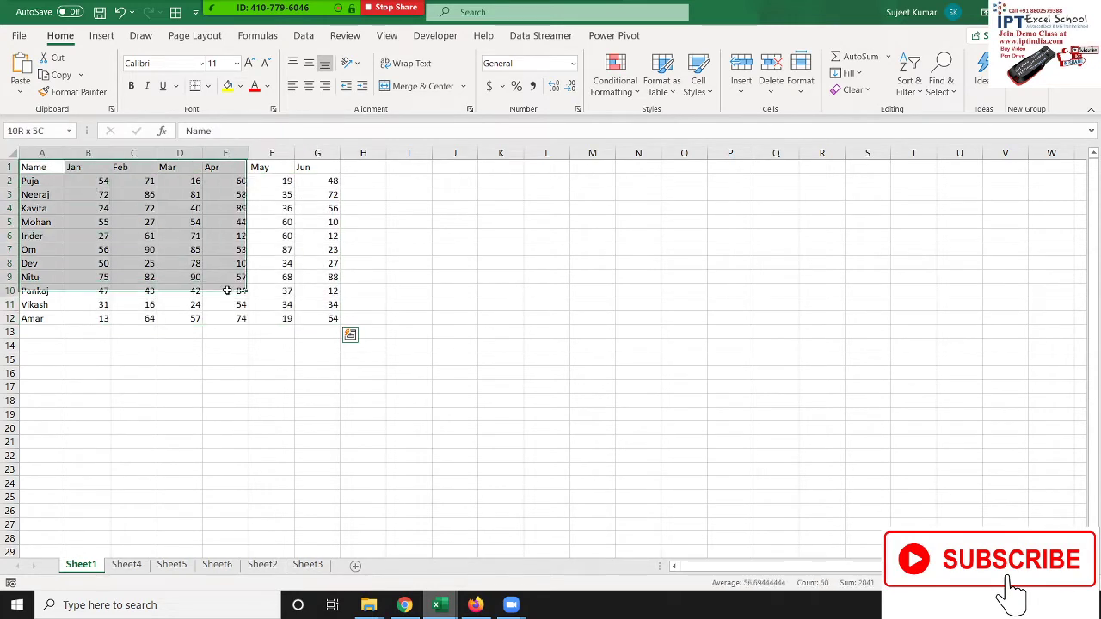
key("ctrl+c")
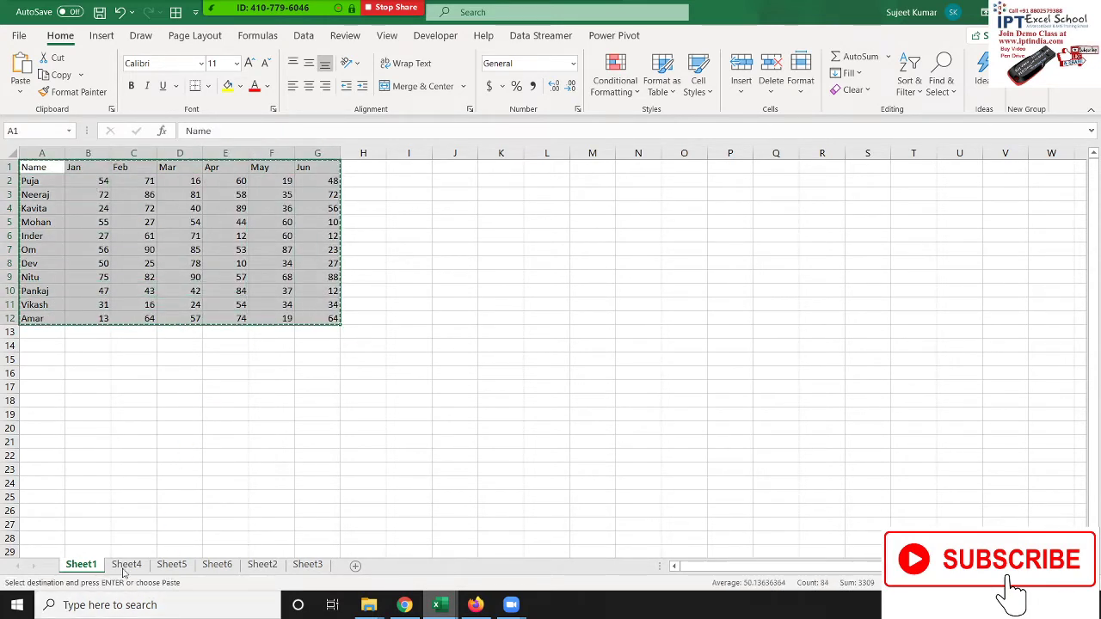
left_click(127, 565)
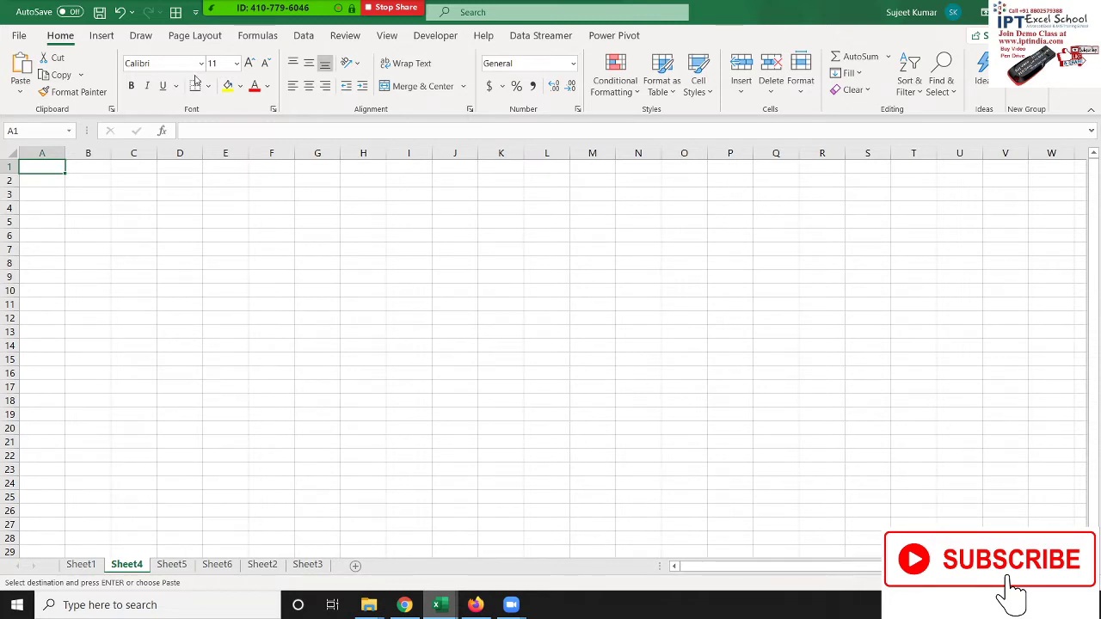
key("ctrl+v")
left_click(172, 565)
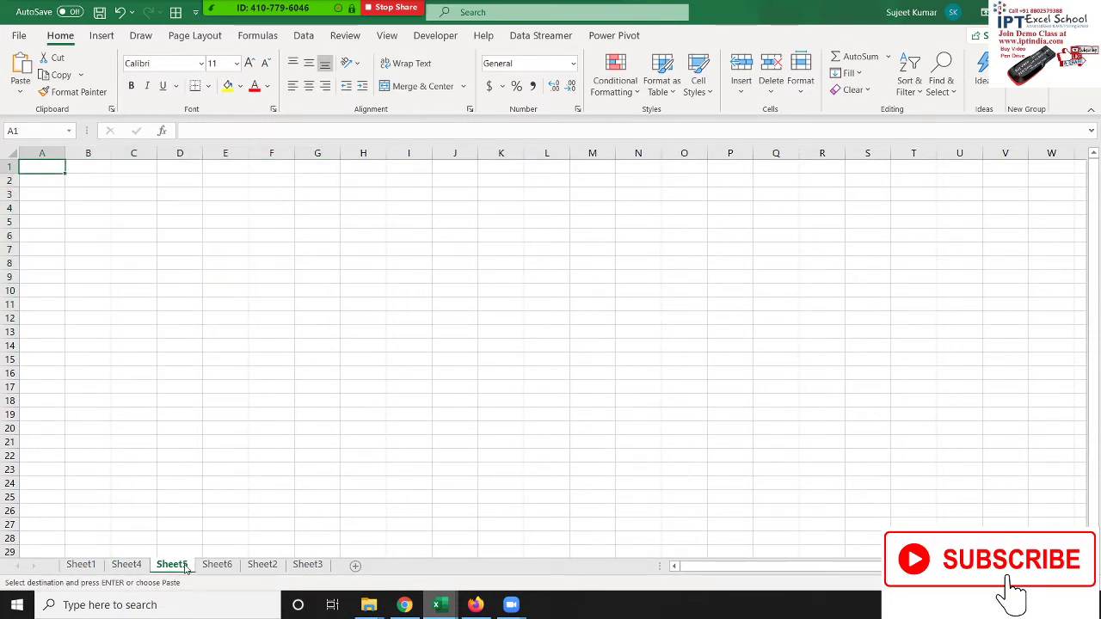
key("ctrl+v")
left_click(218, 565)
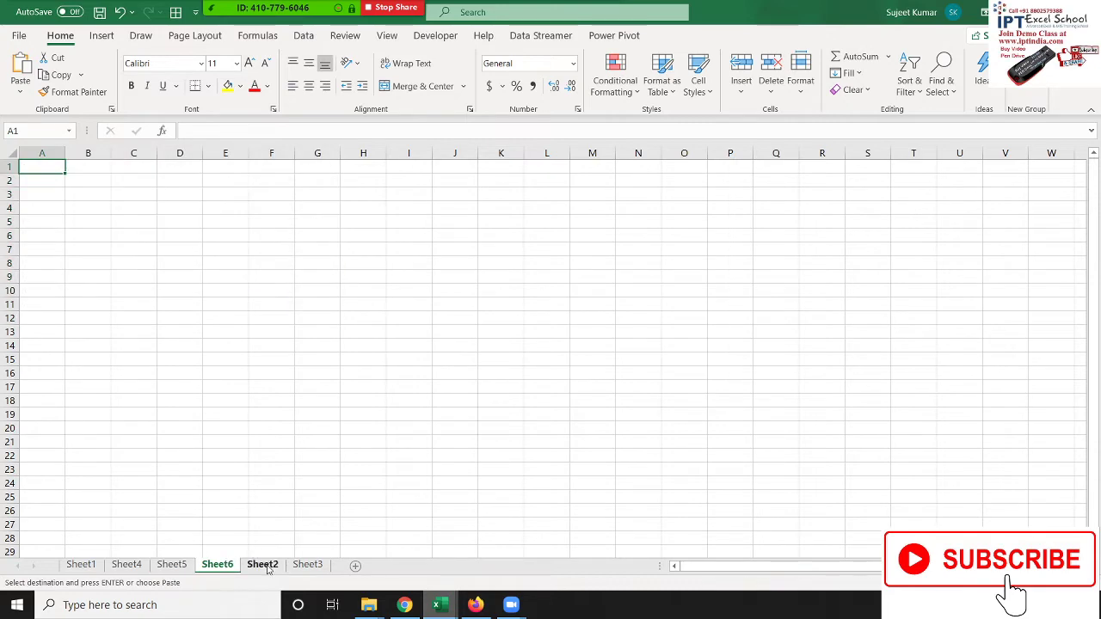
key("ctrl+v")
- Paste the table into Sheet2 and Sheet3, then group all sheets from Sheet1 to Sheet3
left_click(263, 565)
key("ctrl+v")
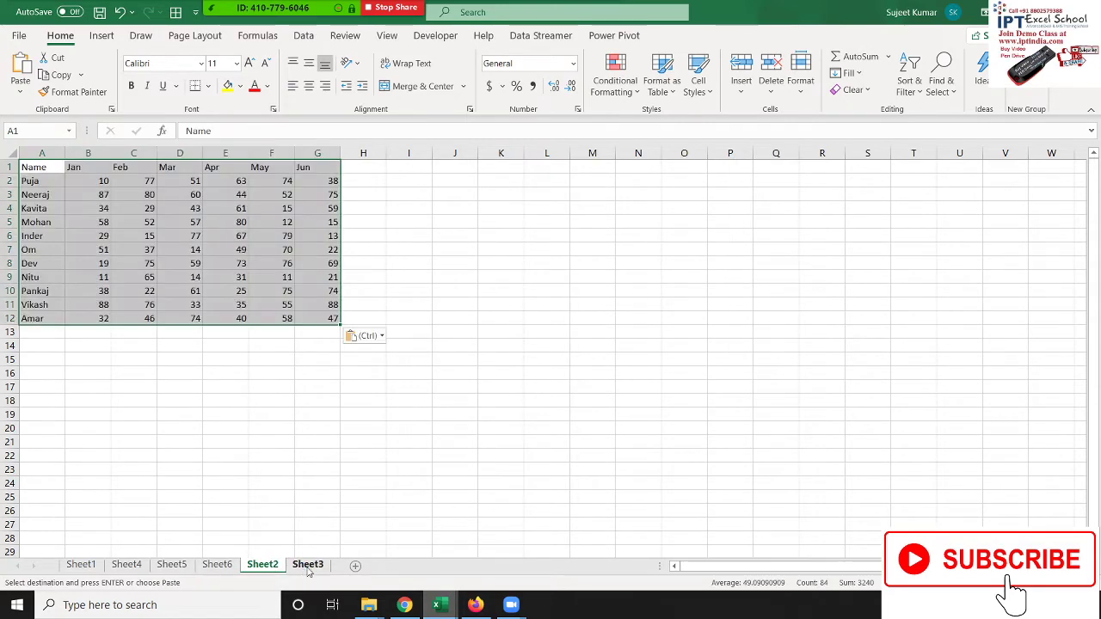
left_click(307, 565)
key("ctrl+v")
left_click(69, 565, "shift")
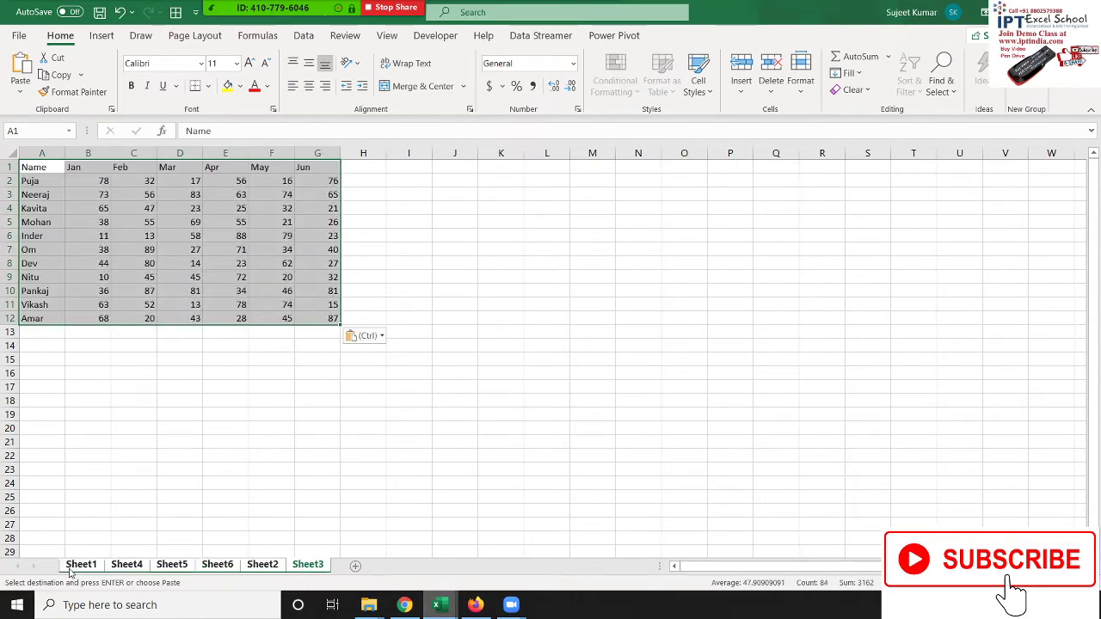
- Paste the grouped tables back as values only, then ungroup and check Sheet4's values
left_click(29, 92)
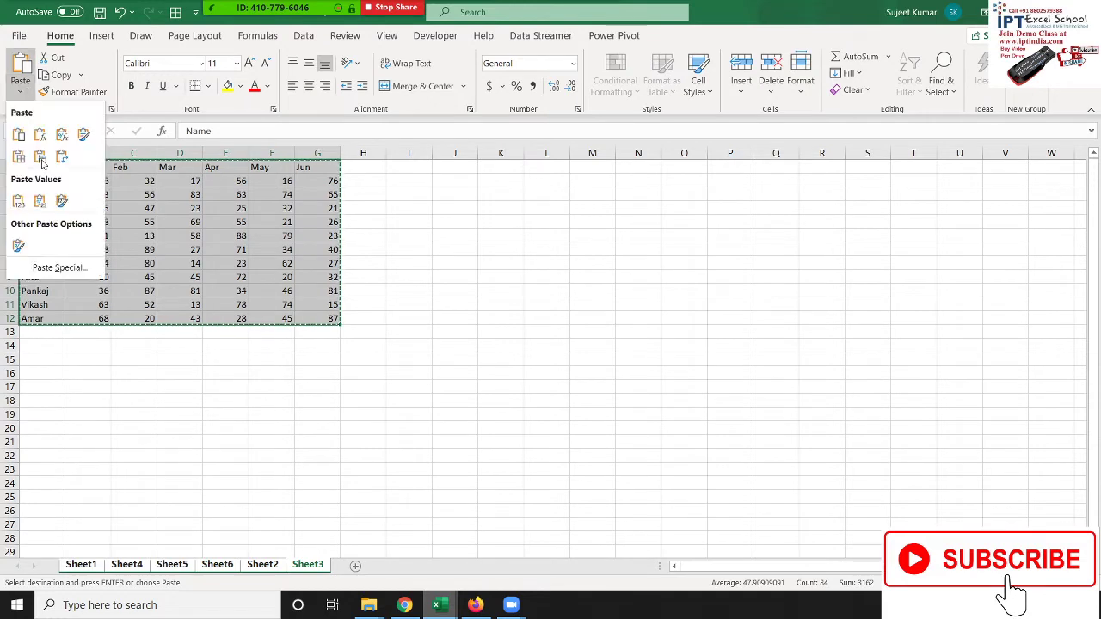
left_click(54, 200)
left_click(76, 225)
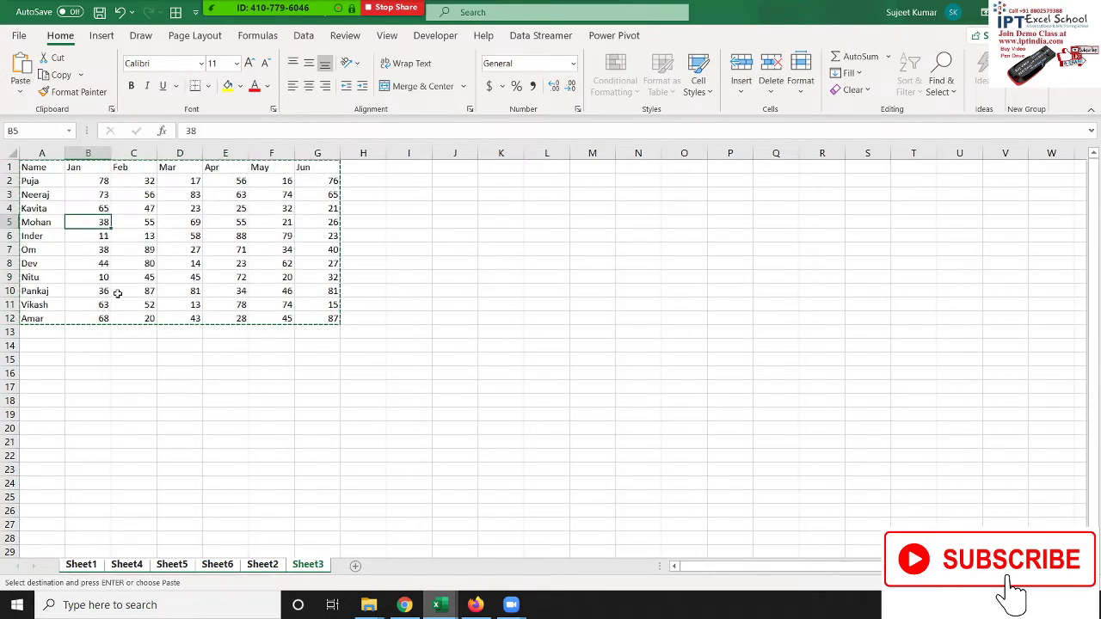
key("Escape")
left_click(82, 565)
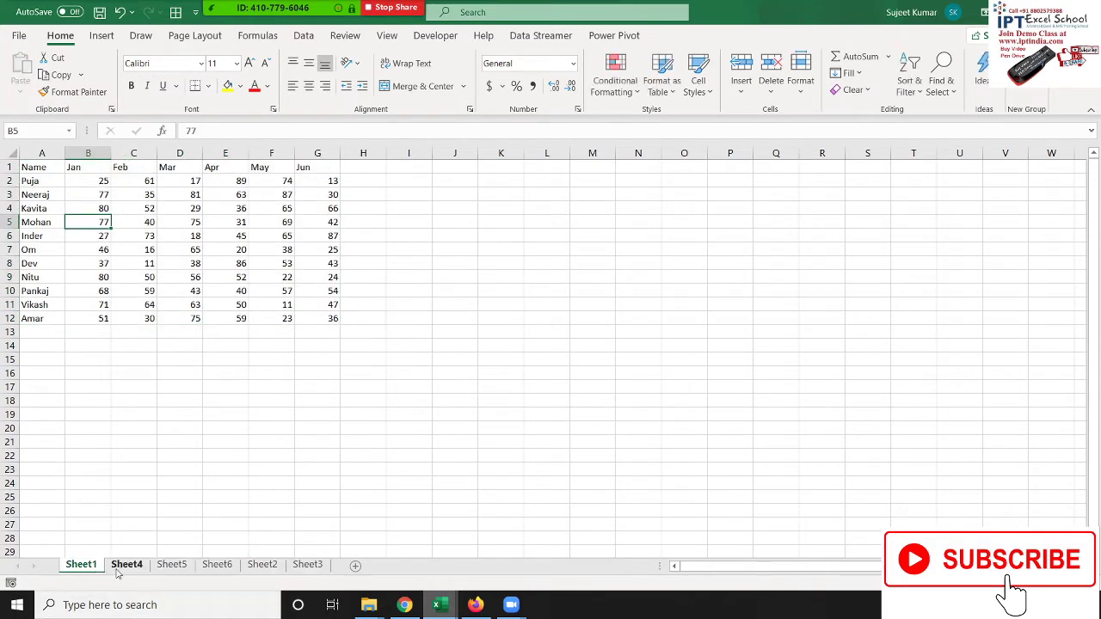
left_click(128, 571)
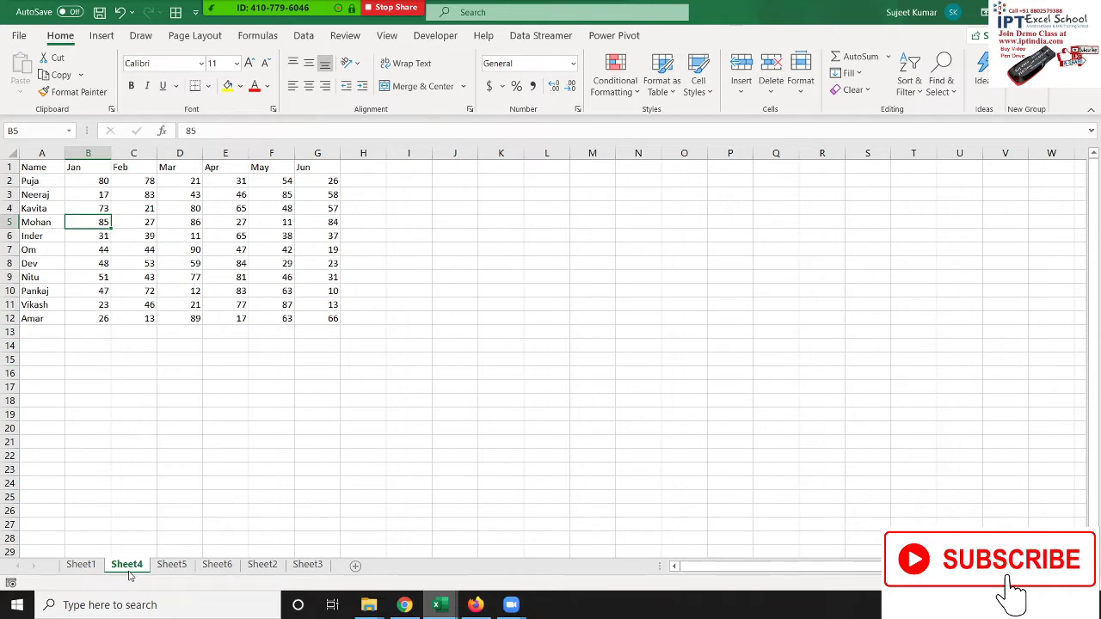
left_click(94, 565)
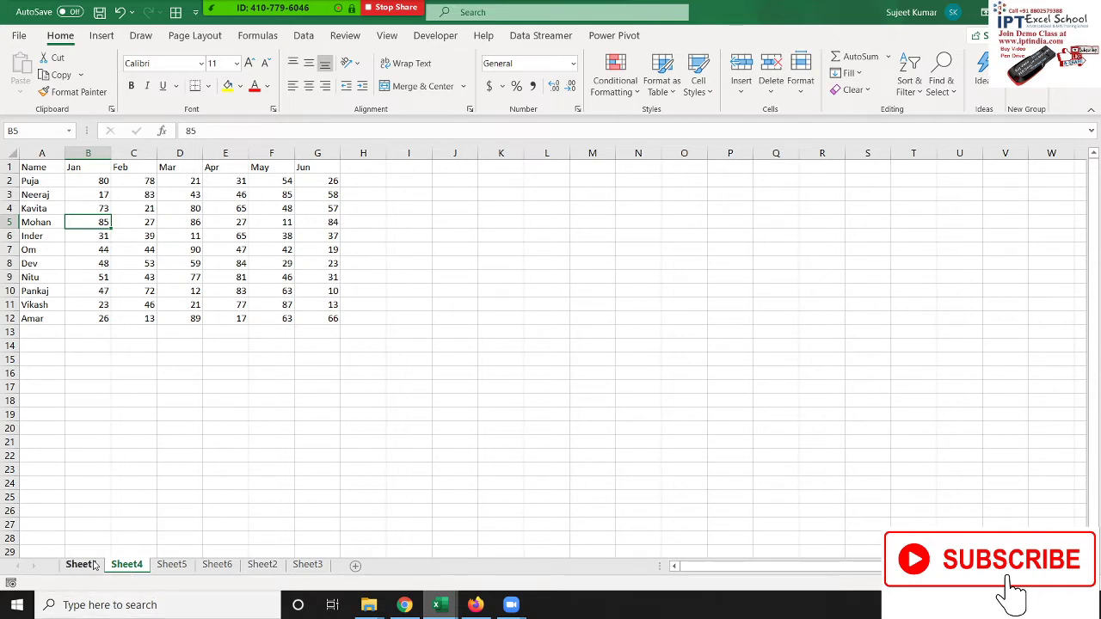
left_click(307, 565)
- Add a new sheet after Sheet3 and name it Date
left_click(355, 566)
double_click(355, 566)
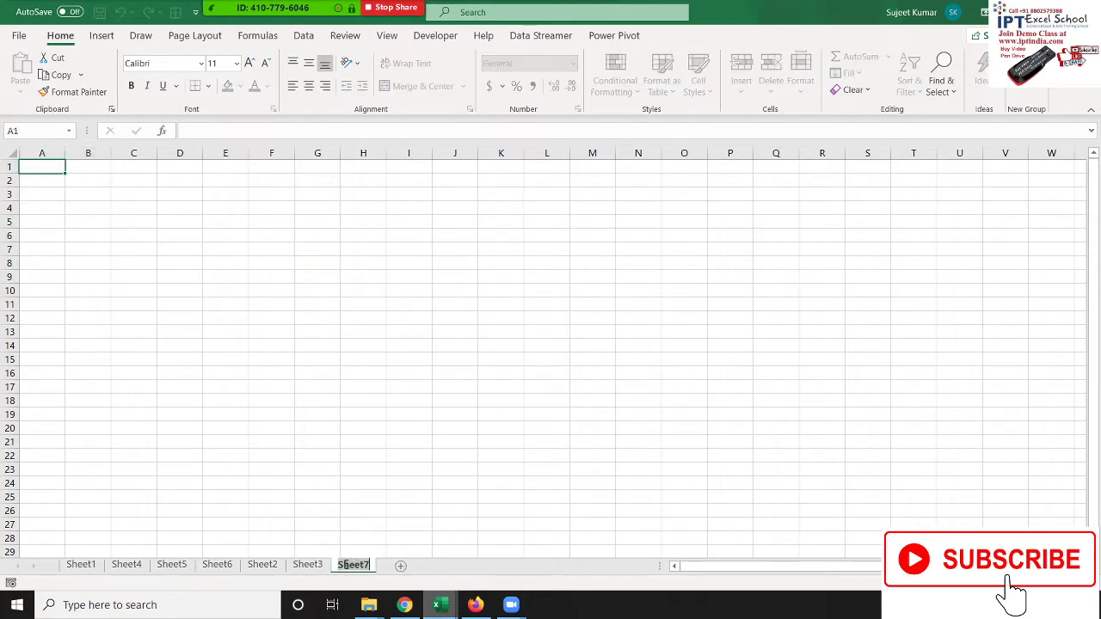
type("Date")
key("Return")
left_click(427, 509)
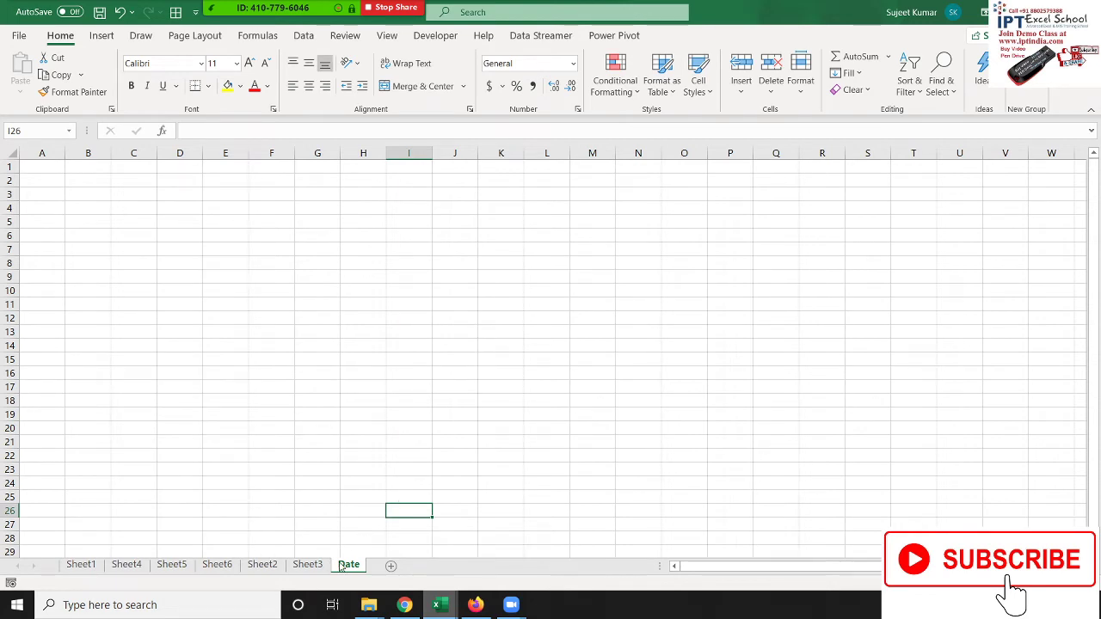
- Return to the Sheet1 table with cell A1 selected
left_click(84, 559)
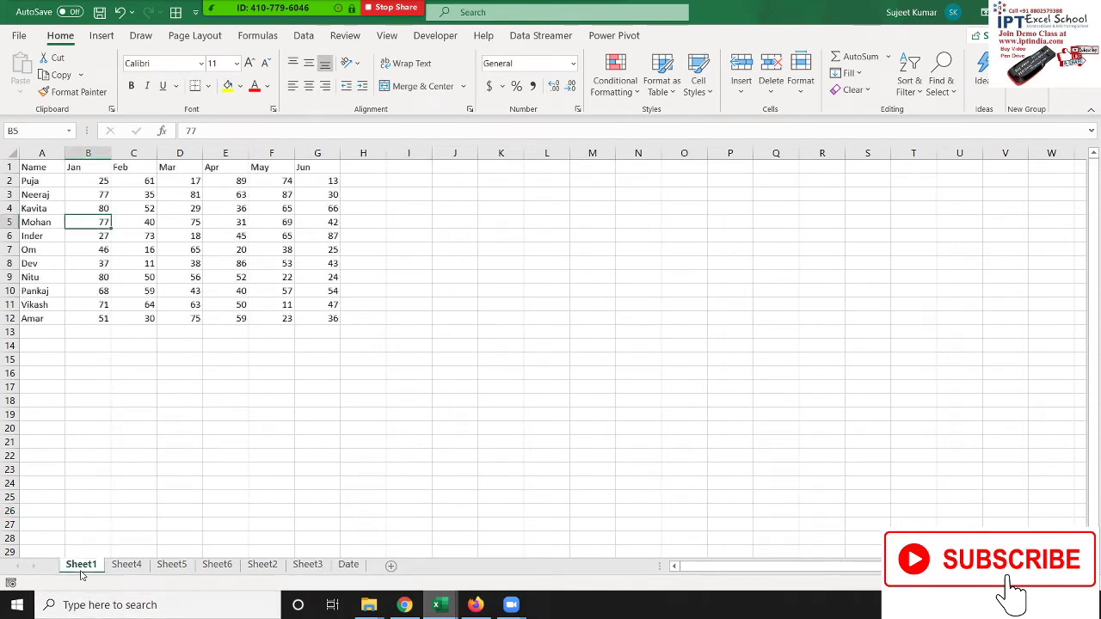
left_click(38, 163)
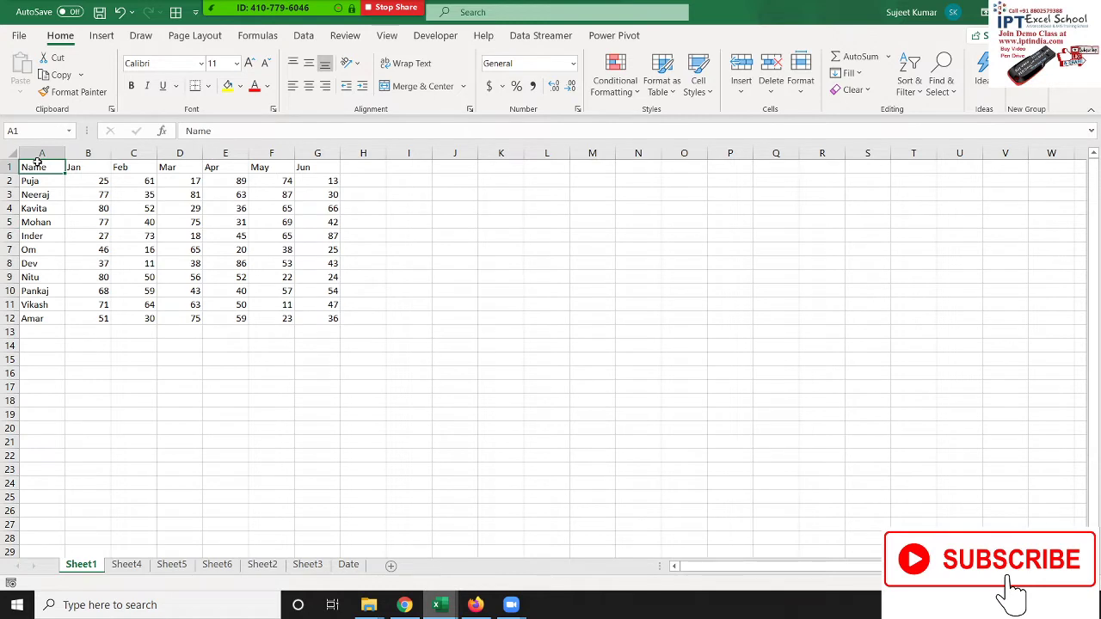
left_click(251, 565, "ctrl")
left_click(251, 567, "ctrl")
- Copy the whole Sheet1 table and paste it at A1 of the Date sheet
key("ctrl+a")
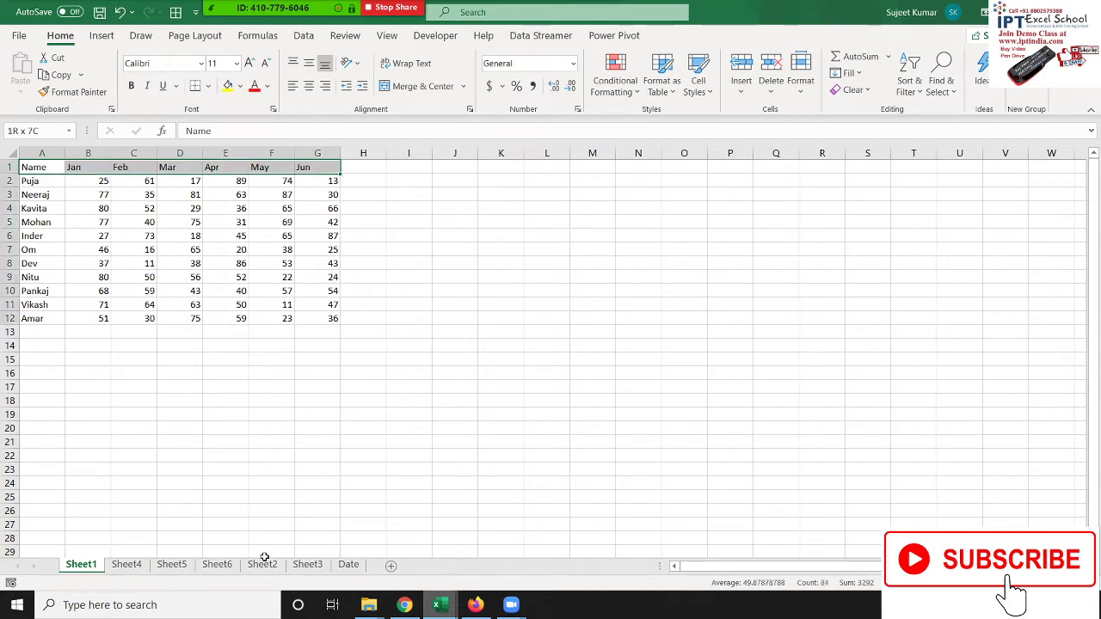
key("ctrl+c")
mouse_move(368, 604)
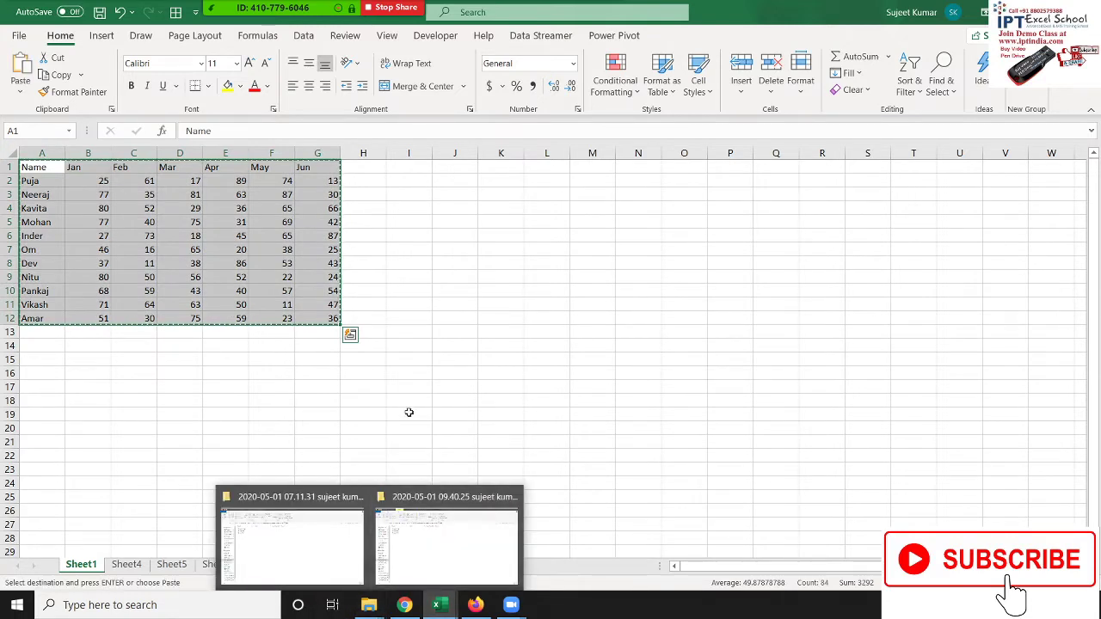
left_click(408, 412)
left_click(363, 565)
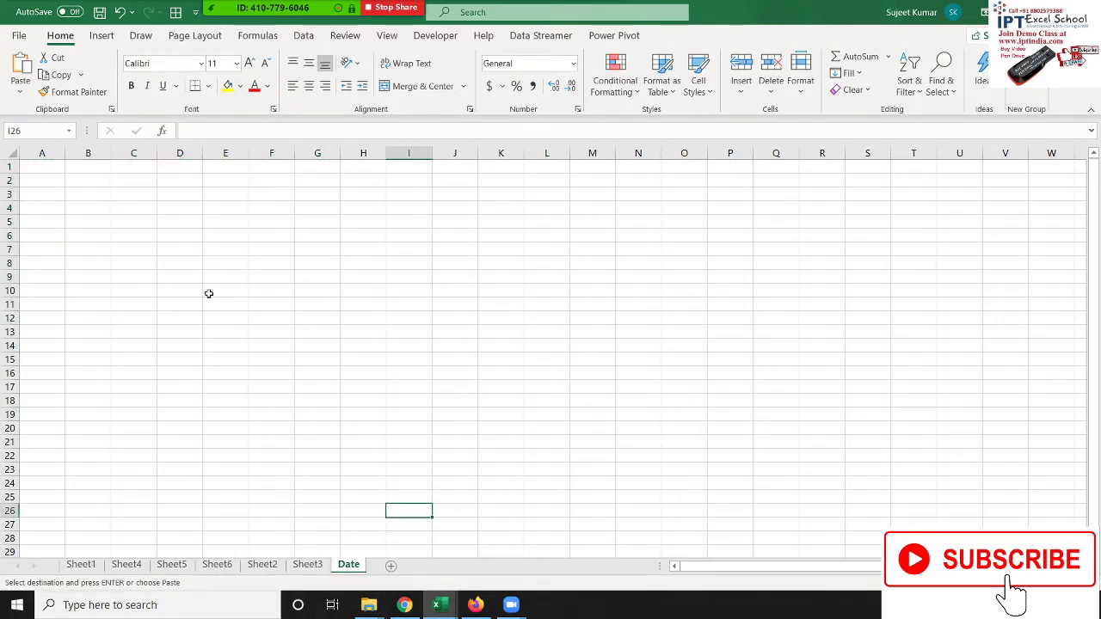
left_click(69, 168)
left_click(43, 156)
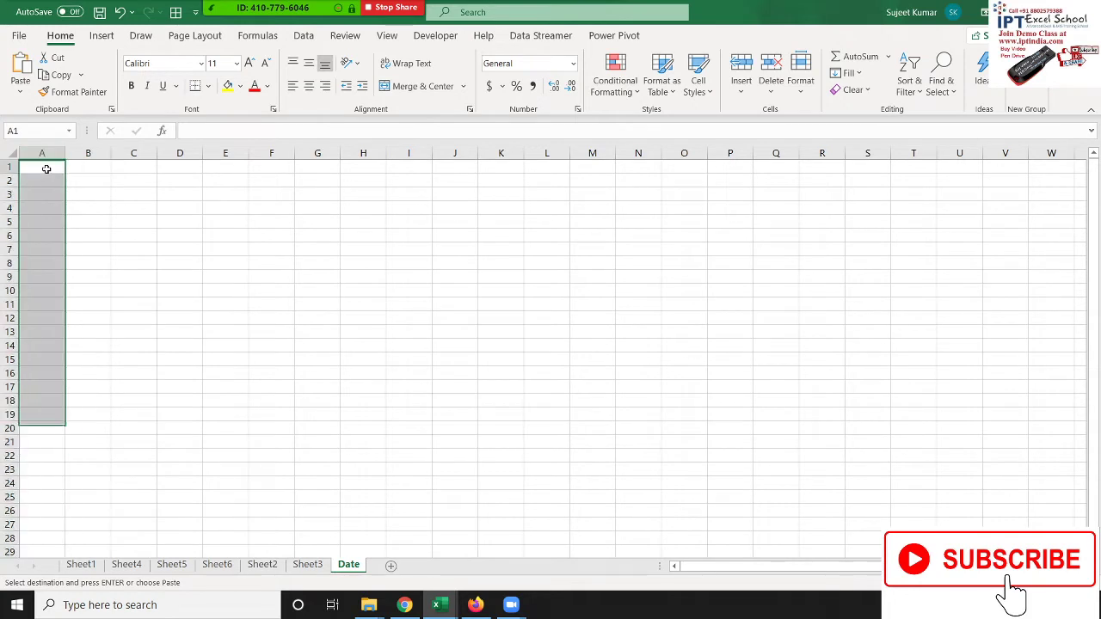
left_click(41, 167)
key("ctrl+v")
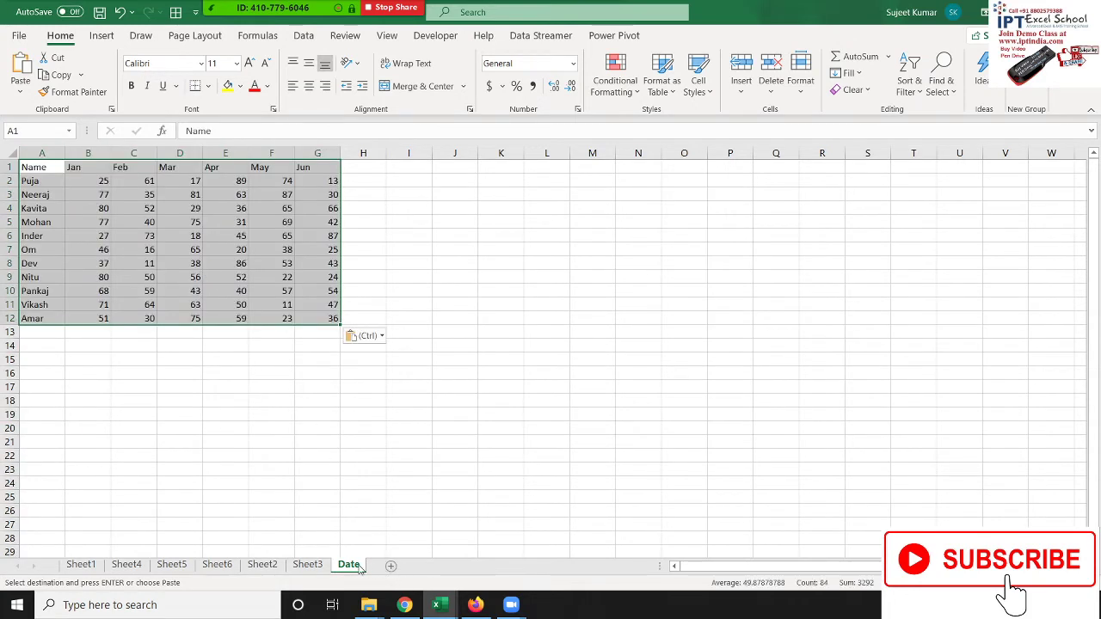
- Rename the Date sheet to Data
double_click(361, 566)
key("BackSpace")
type("a")
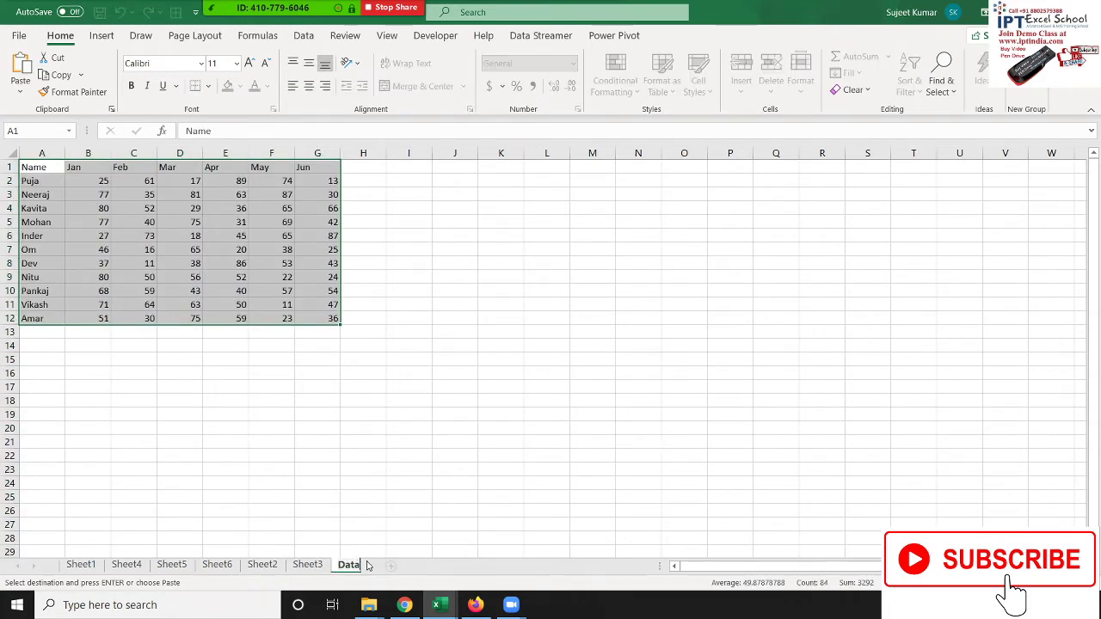
left_click(362, 414)
left_click(140, 567)
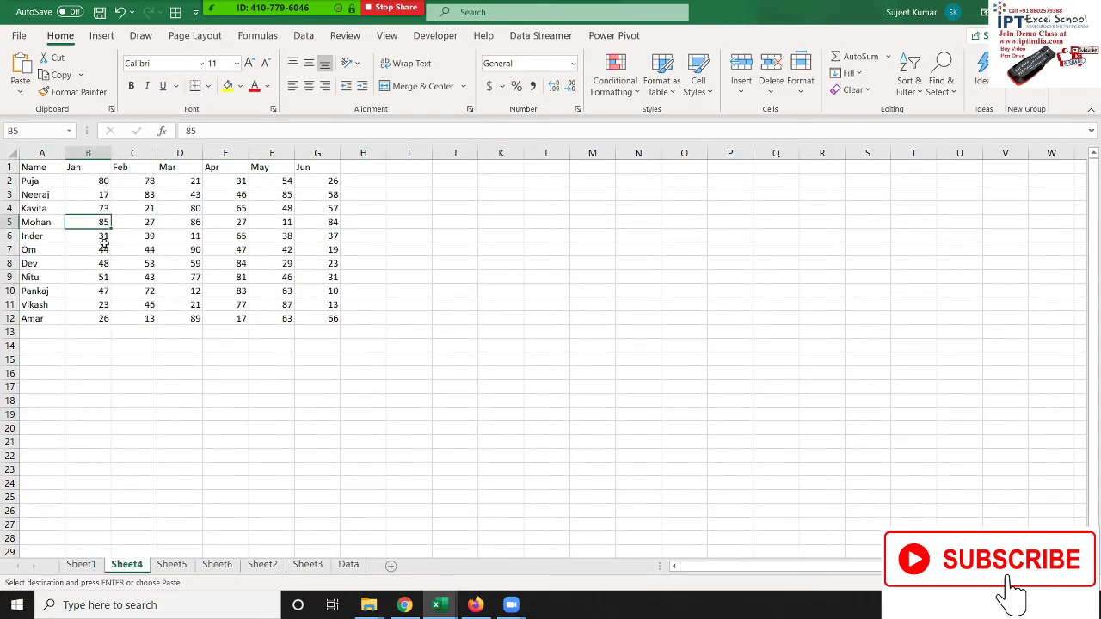
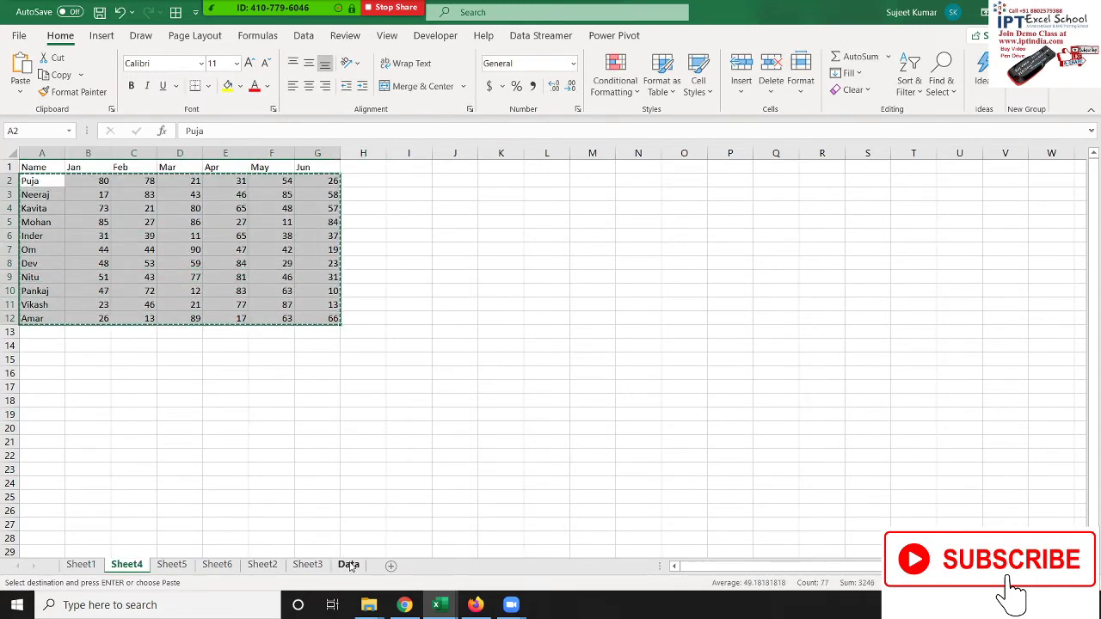
- Paste the copied Sheet4 records into the Data sheet starting at A13
left_click(348, 564)
left_click(26, 277)
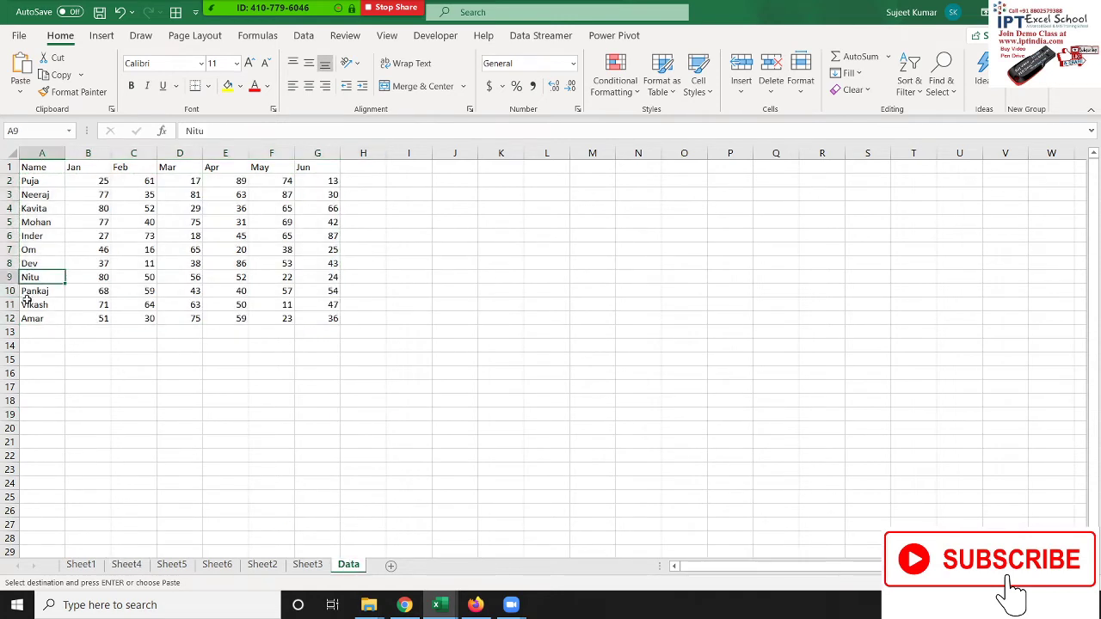
left_click(30, 334)
key("ctrl+v")
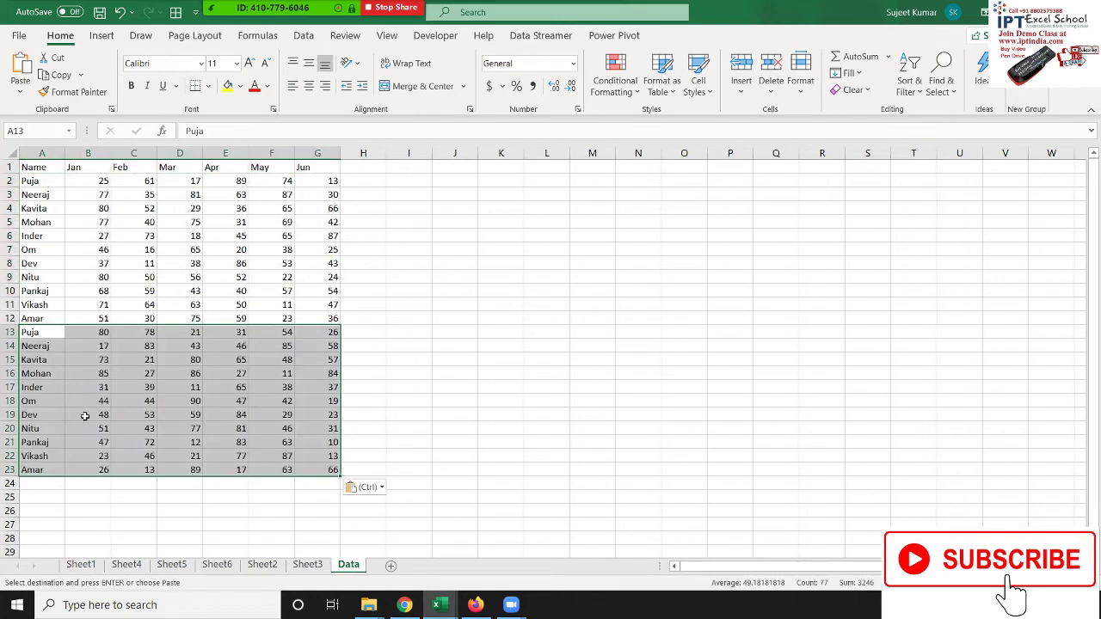
- Copy the Sheet5 records A2:G12 and paste them into the Data sheet at A24
left_click(171, 564)
left_click_drag(35, 181, 334, 322)
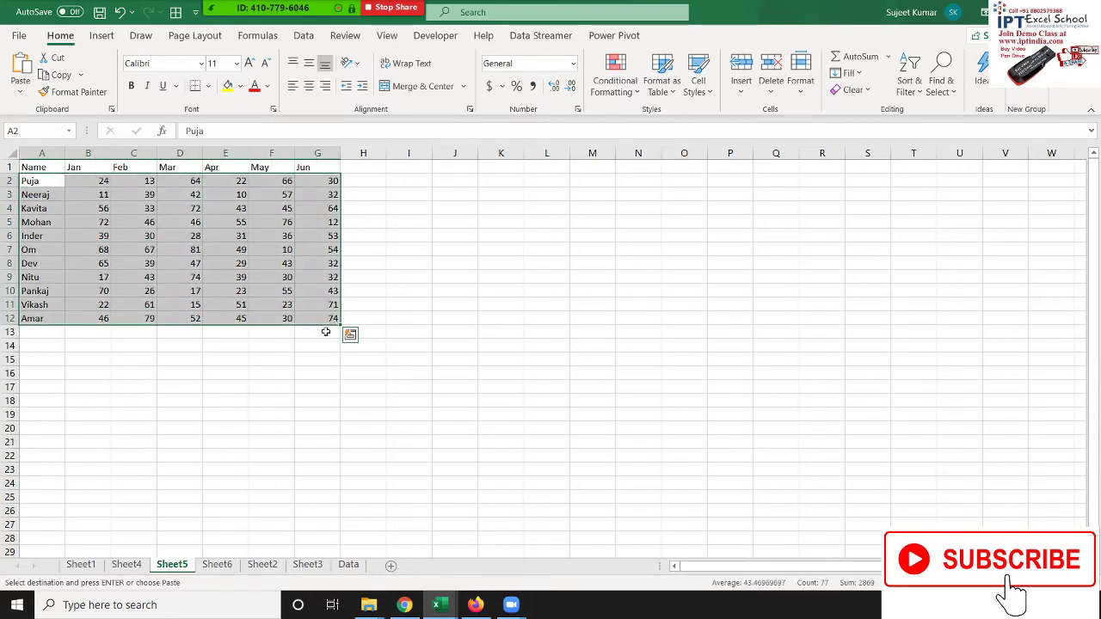
key("ctrl+c")
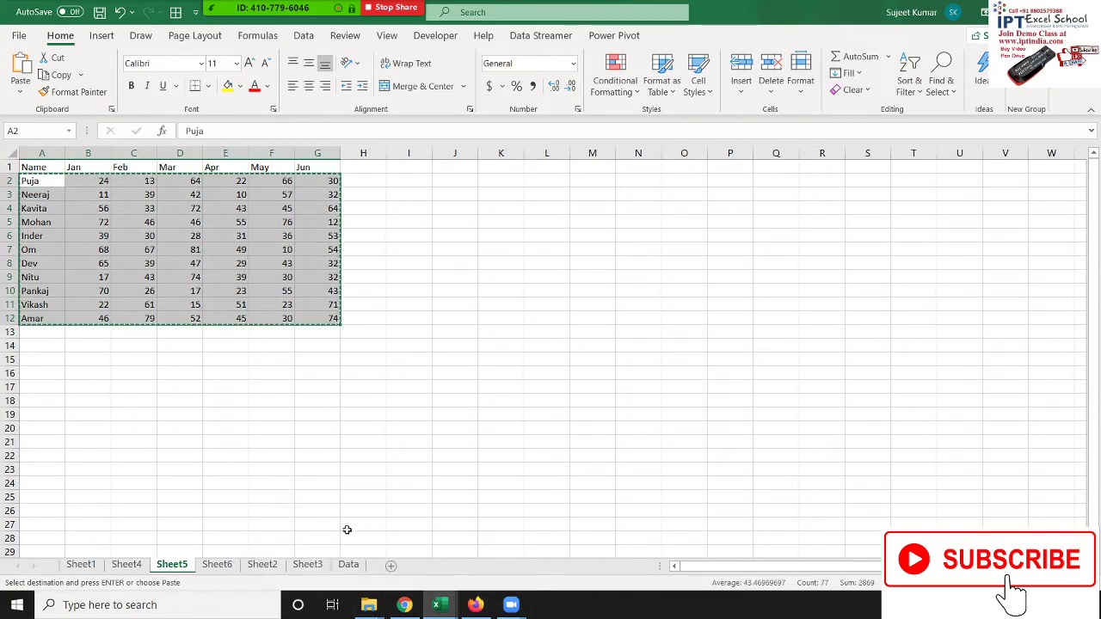
left_click(349, 564)
left_click(52, 484)
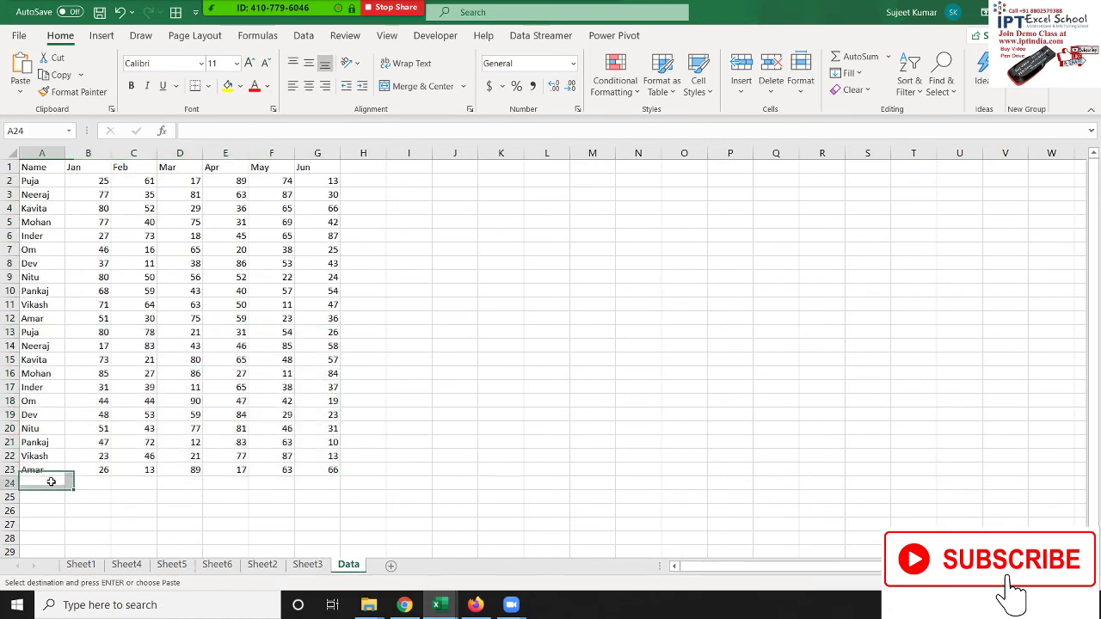
key("ctrl+v")
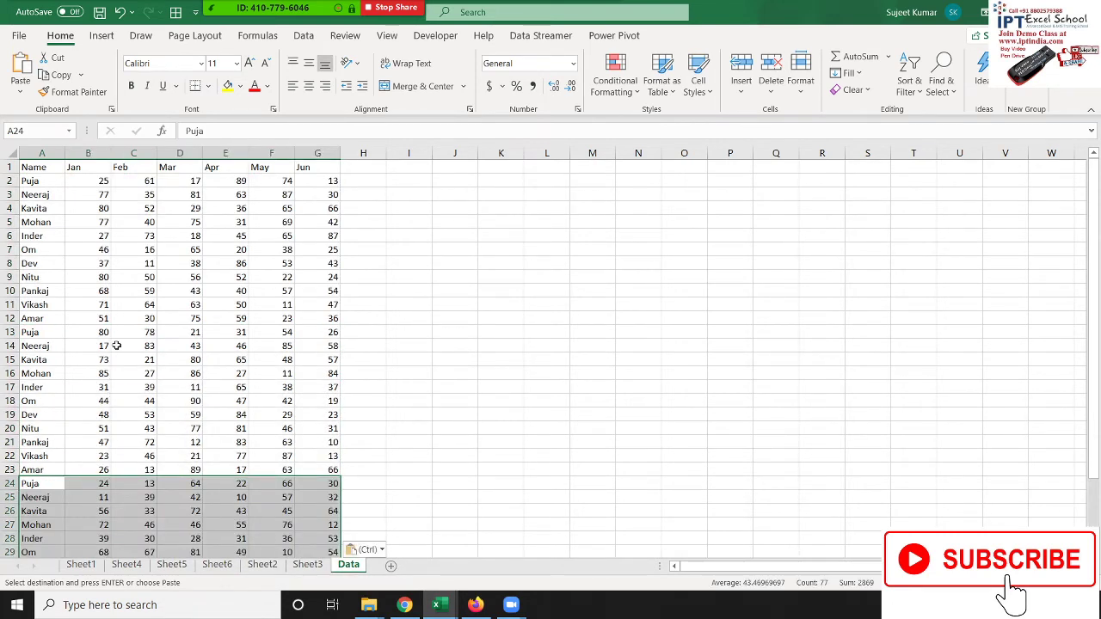
- Clear all Data sheet records from A2 down to the last row, keeping the header
left_click_drag(32, 181, 329, 196)
key("ctrl+shift+Down")
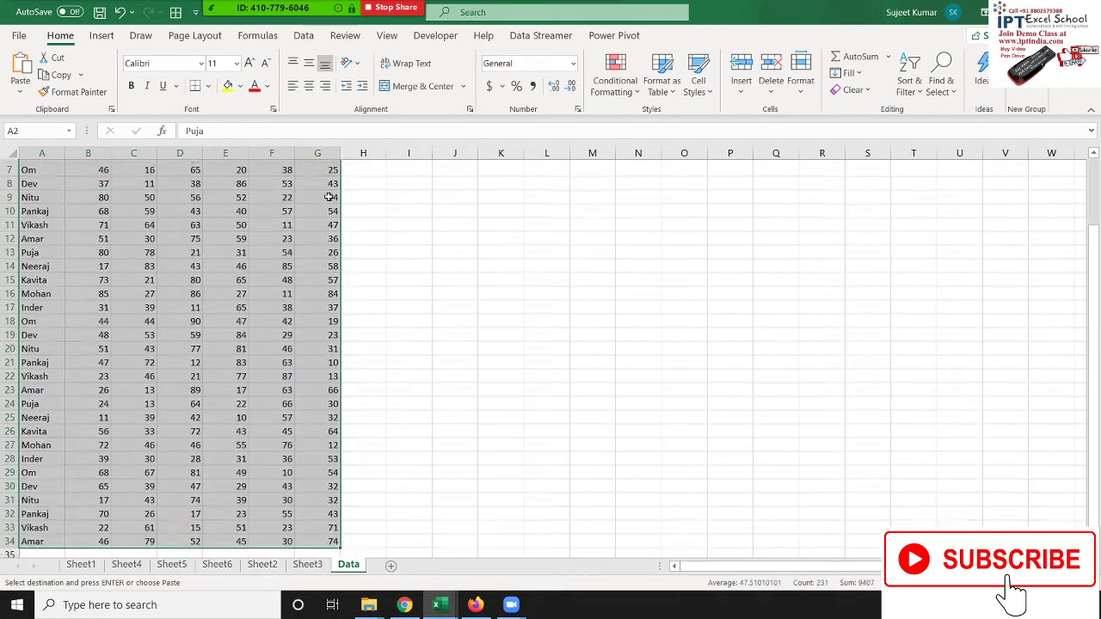
key("Delete")
scroll(328, 197, "up", 10)
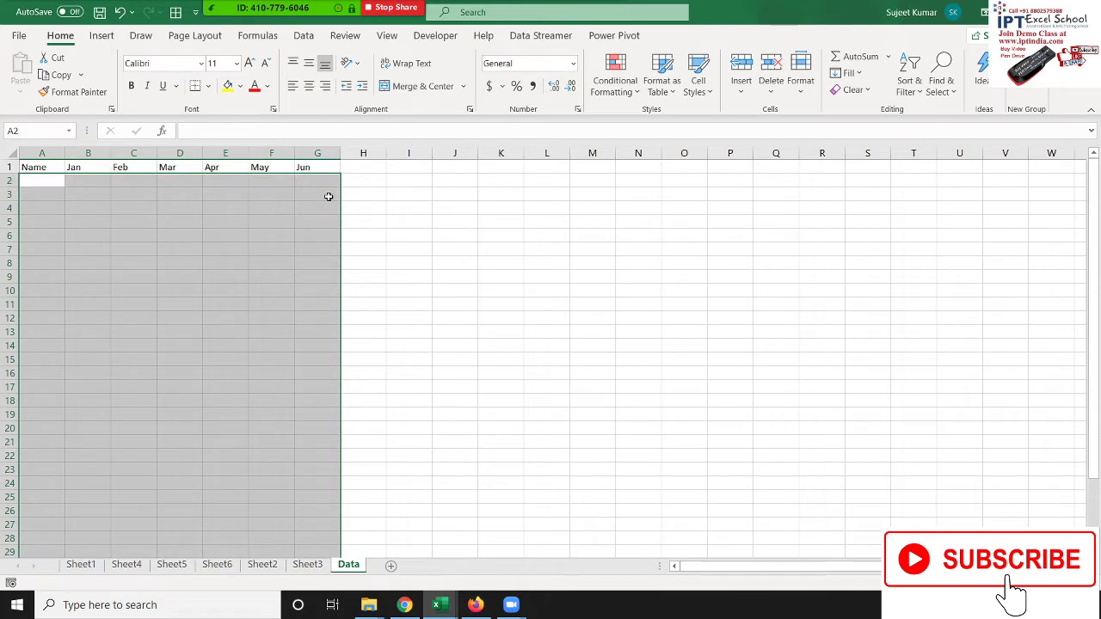
key("ctrl+Home")
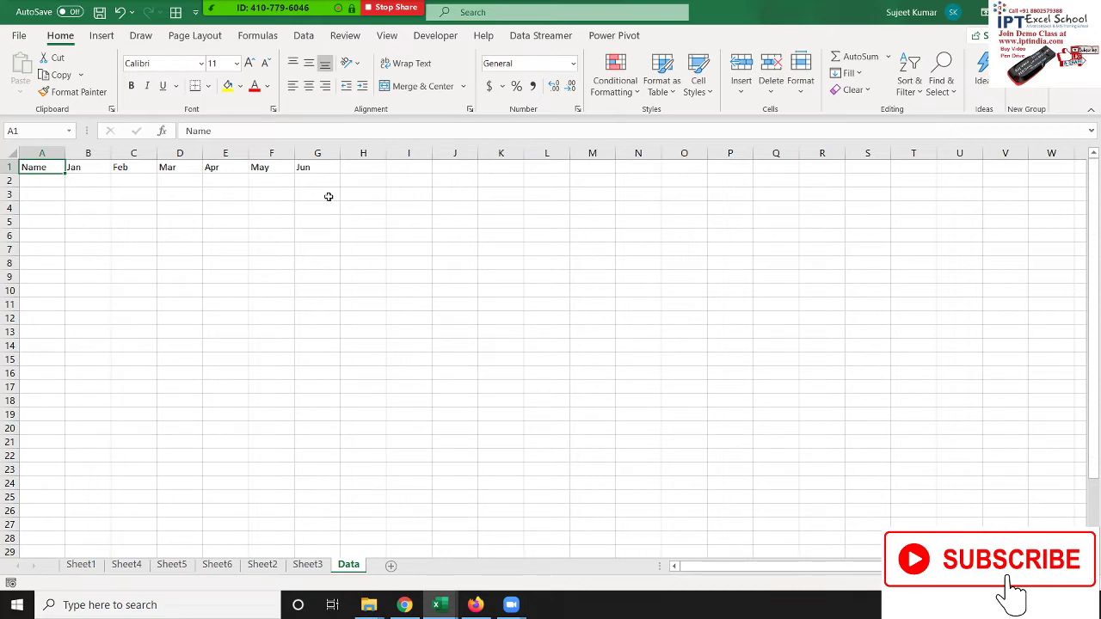
left_click(89, 569)
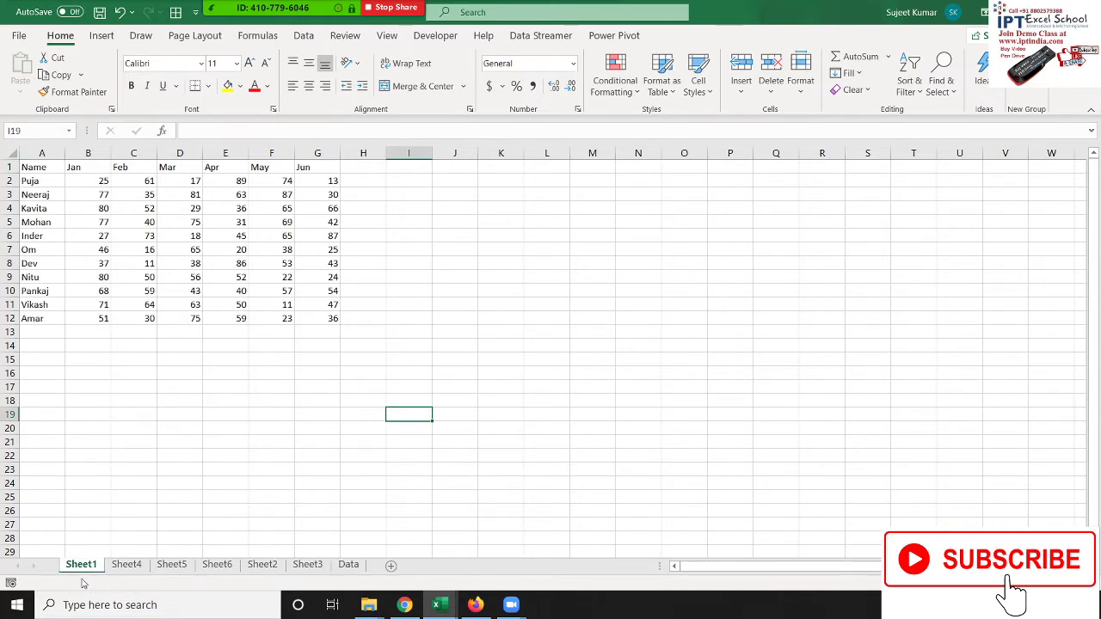
left_click(165, 568)
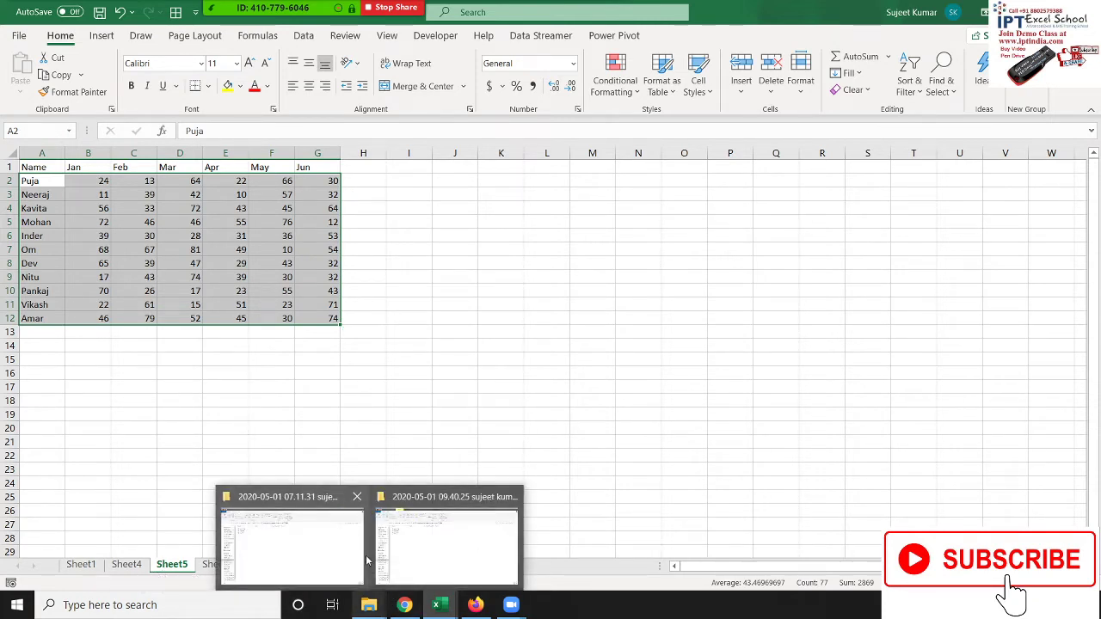
left_click(365, 416)
mouse_move(369, 605)
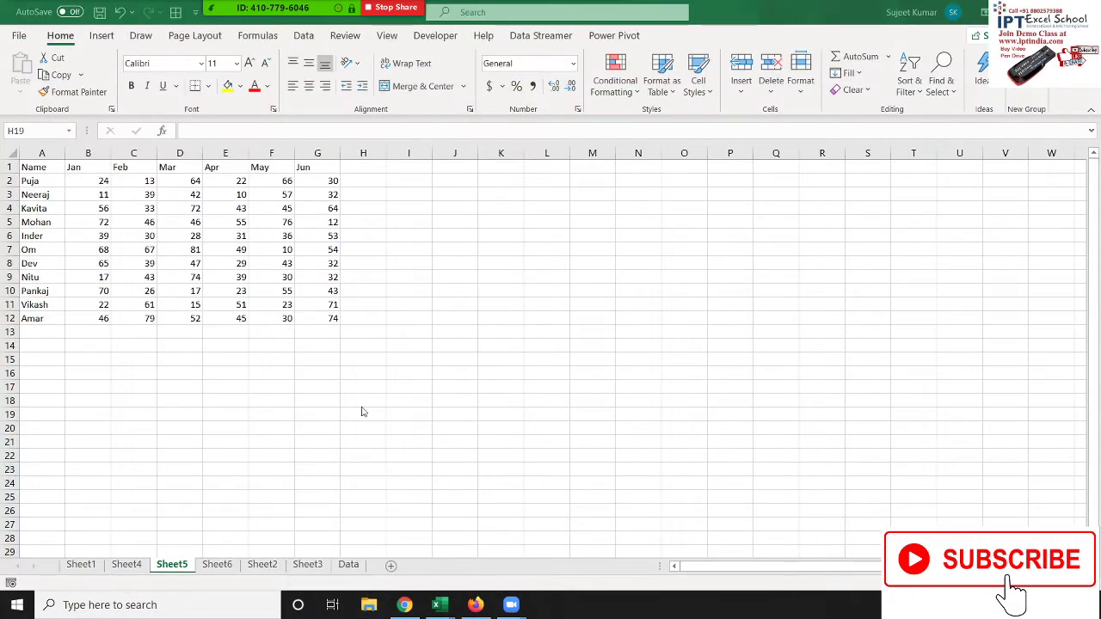
left_click(361, 411)
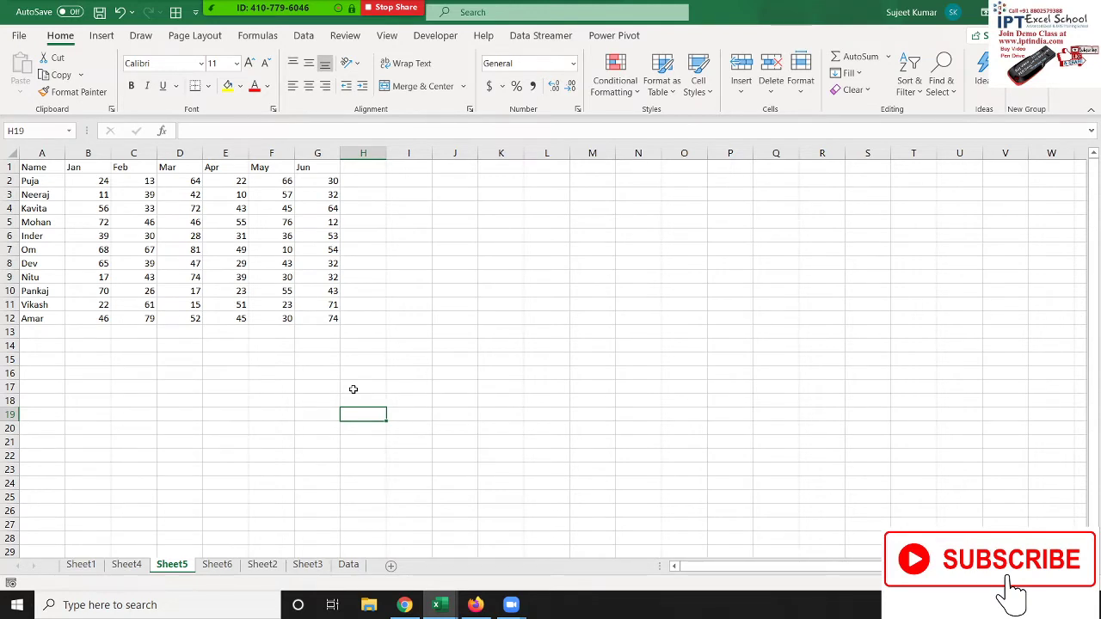
left_click(348, 565)
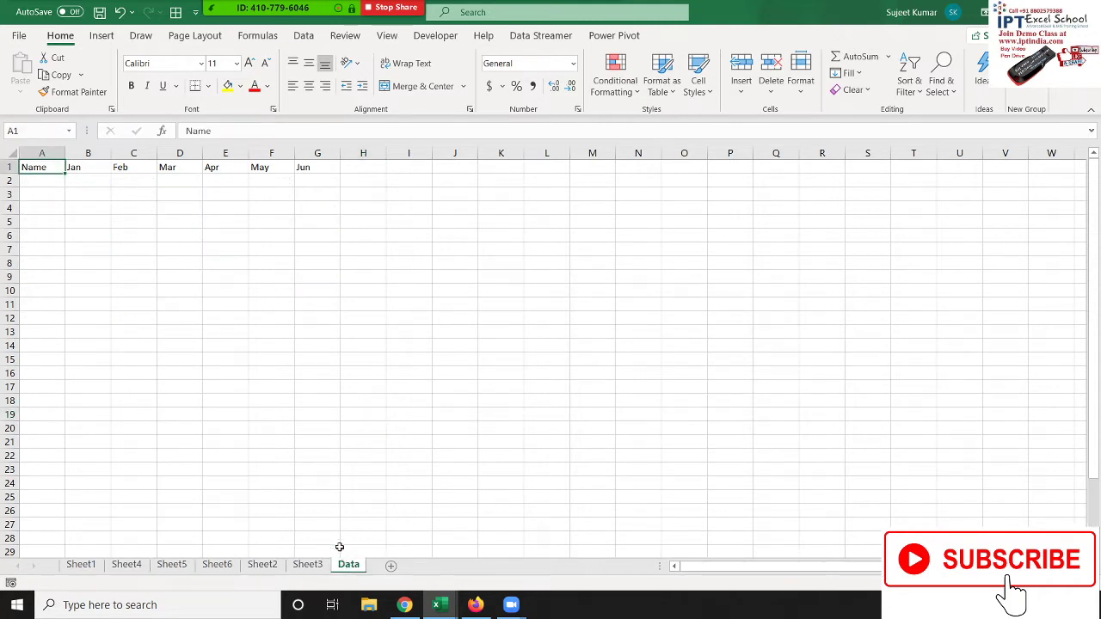
left_click(35, 180)
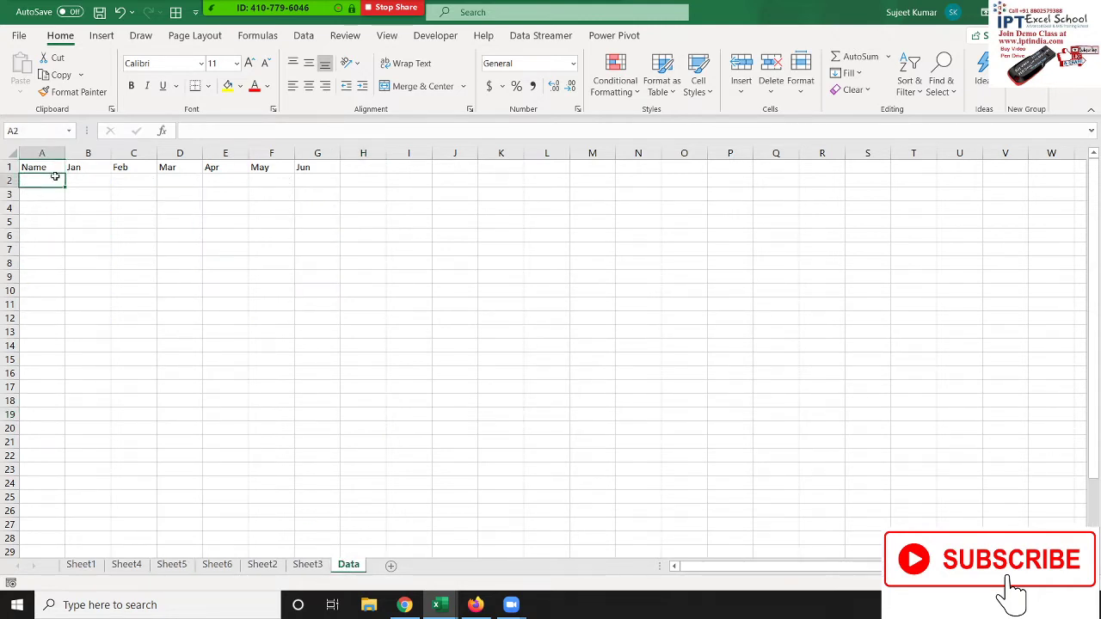
- Launch the Visual Basic editor from the Developer tab and maximize its window
left_click(435, 35)
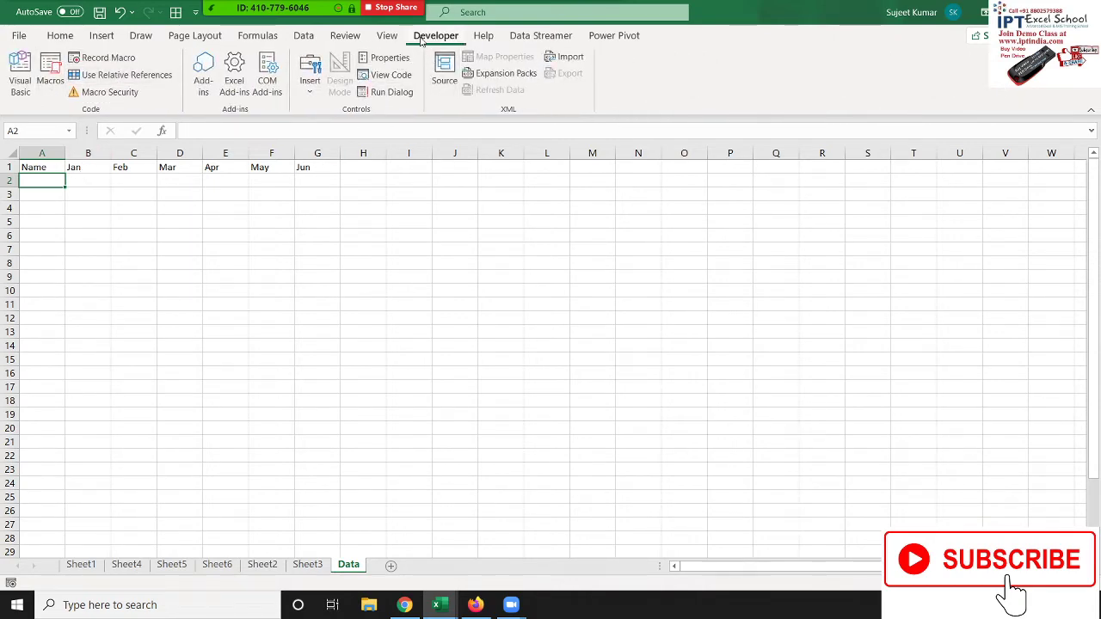
left_click(21, 82)
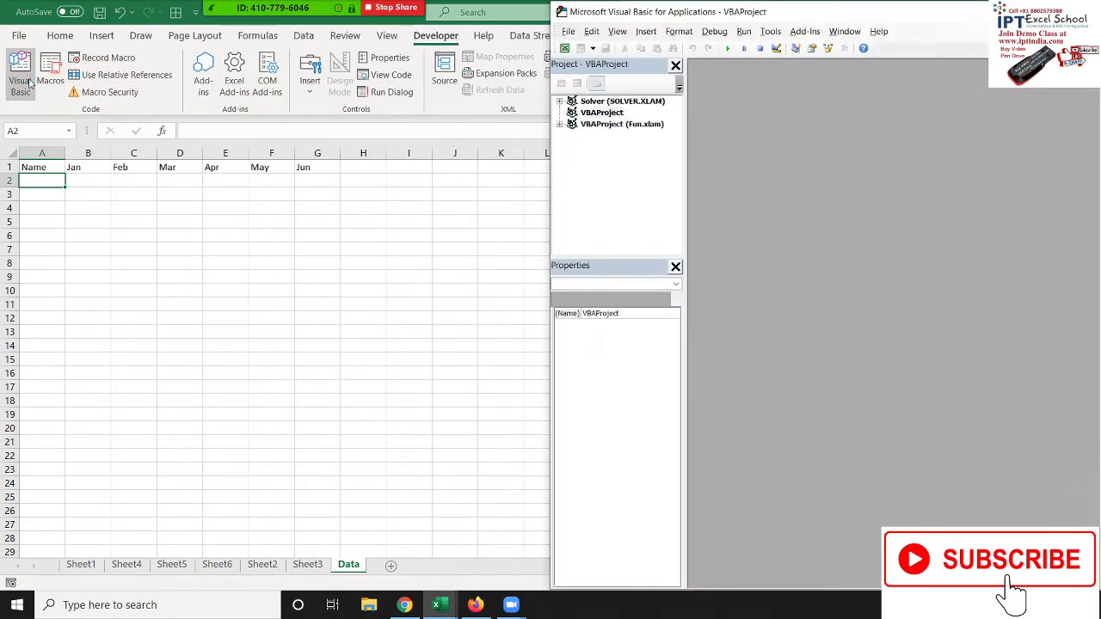
double_click(762, 12)
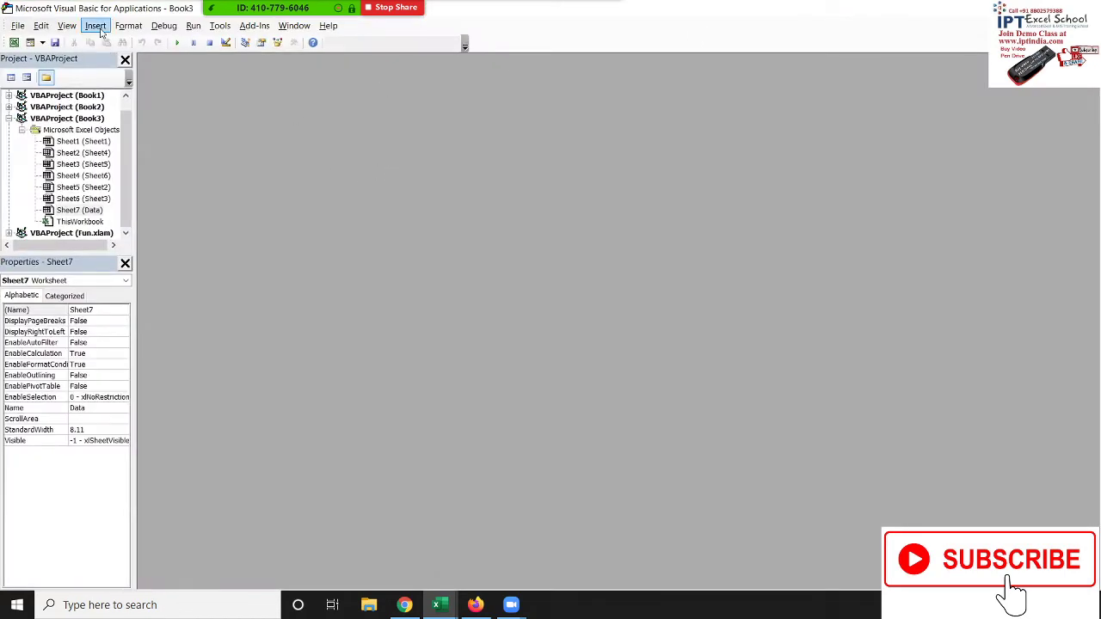
double_click(627, 14)
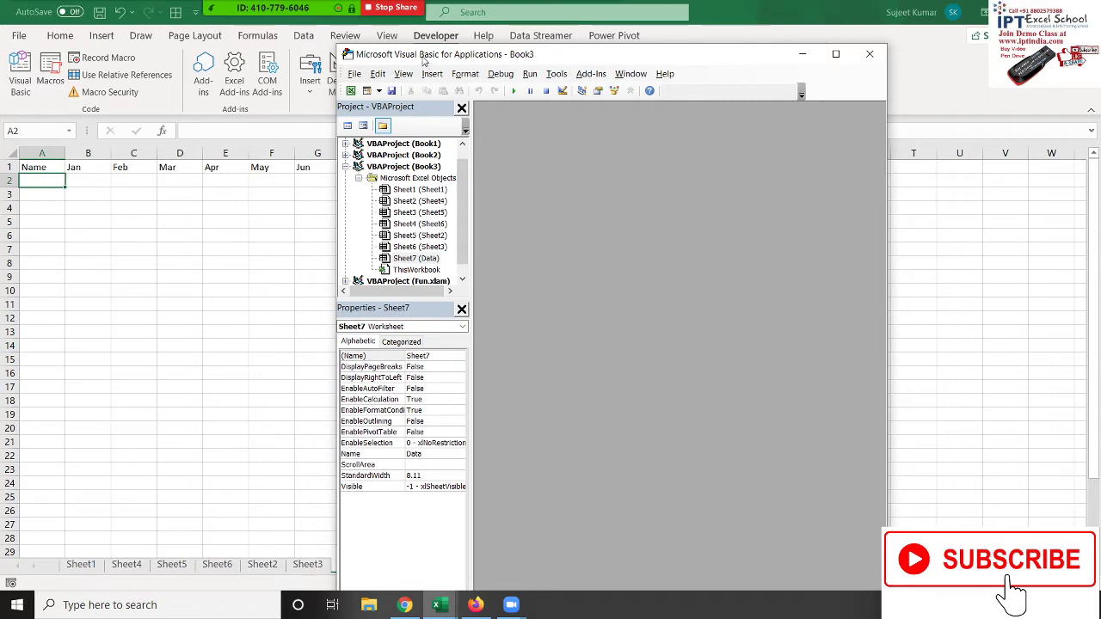
double_click(423, 54)
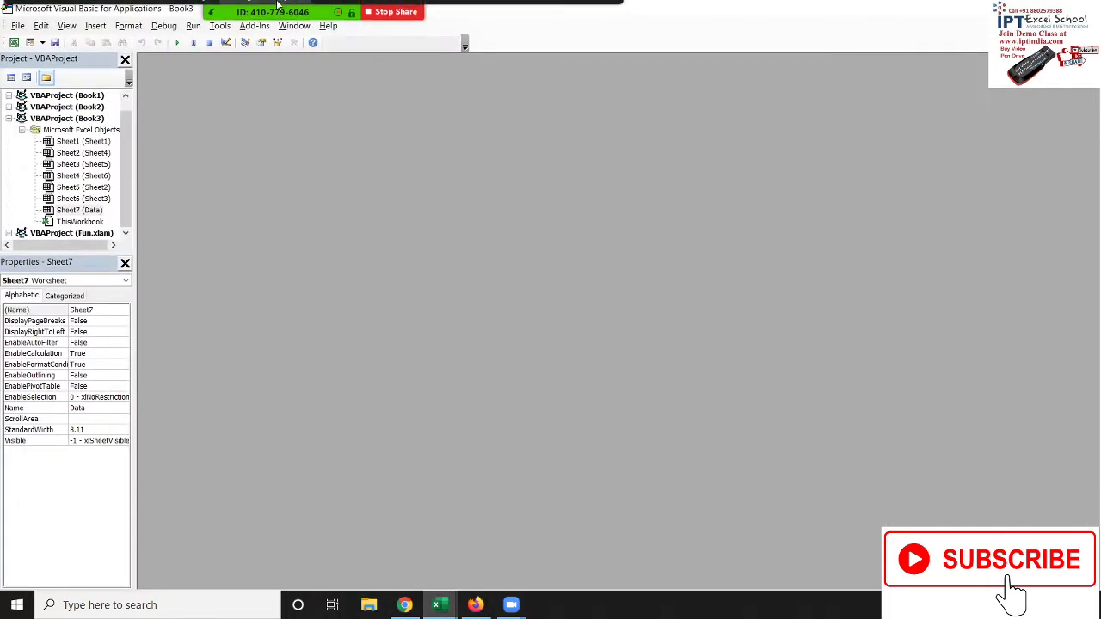
mouse_move(352, 4)
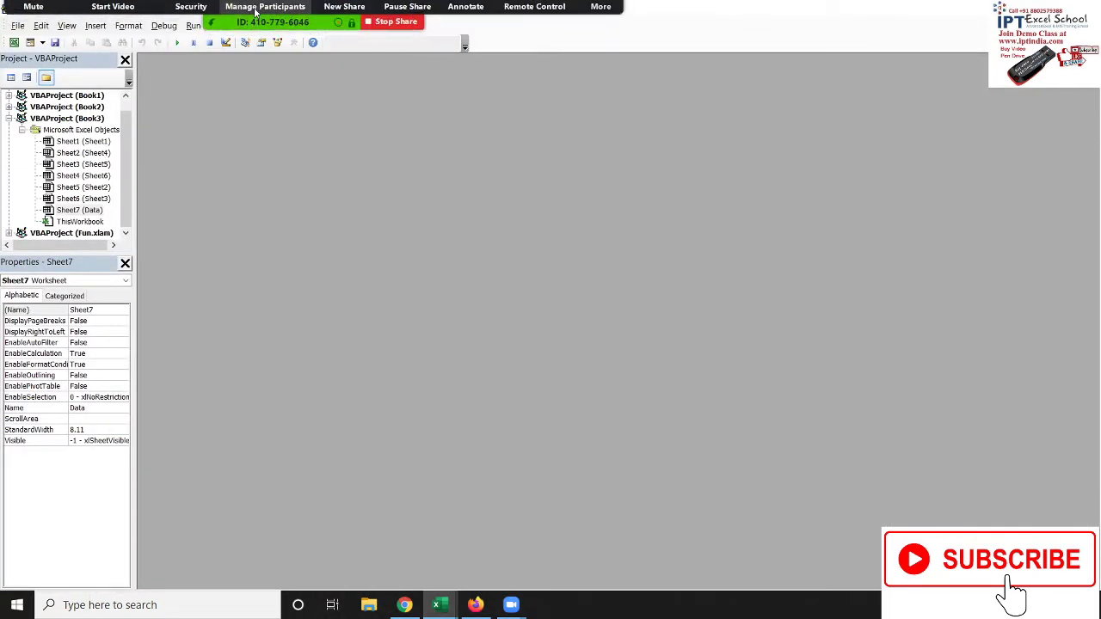
- Mute the other Zoom participant, hide the VBA editor with Alt+F11, and close the participants list
left_click(265, 17)
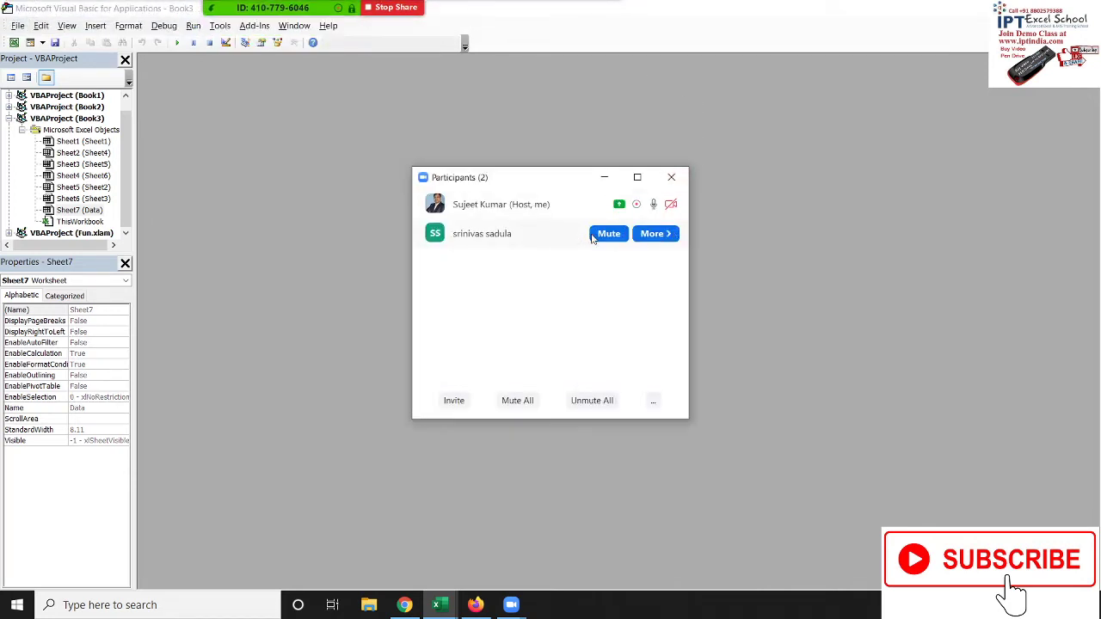
left_click(600, 238)
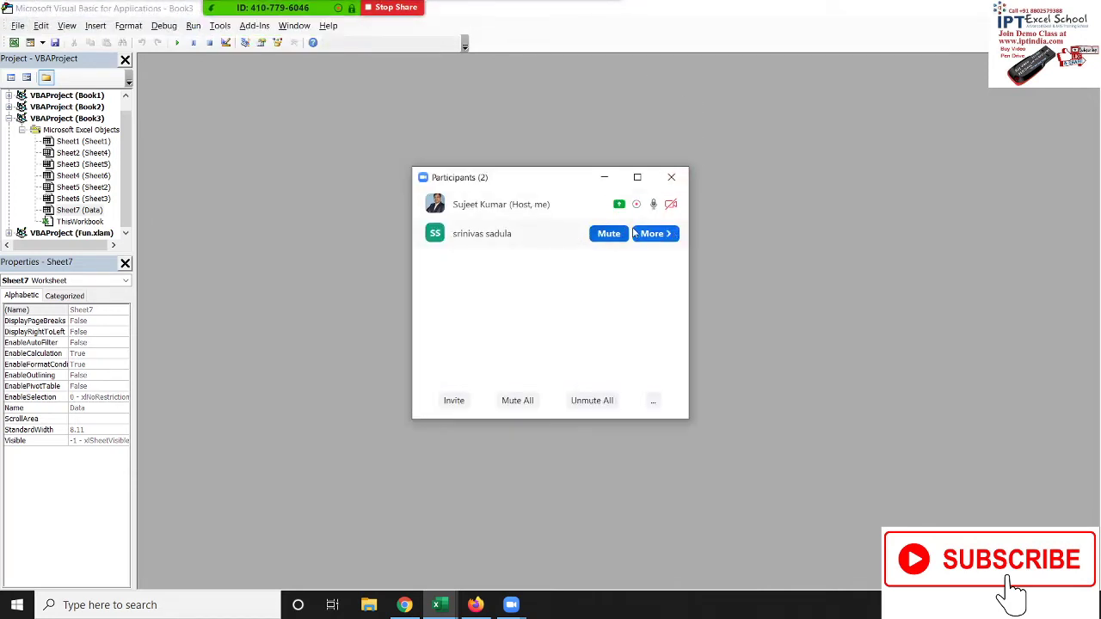
double_click(733, 10)
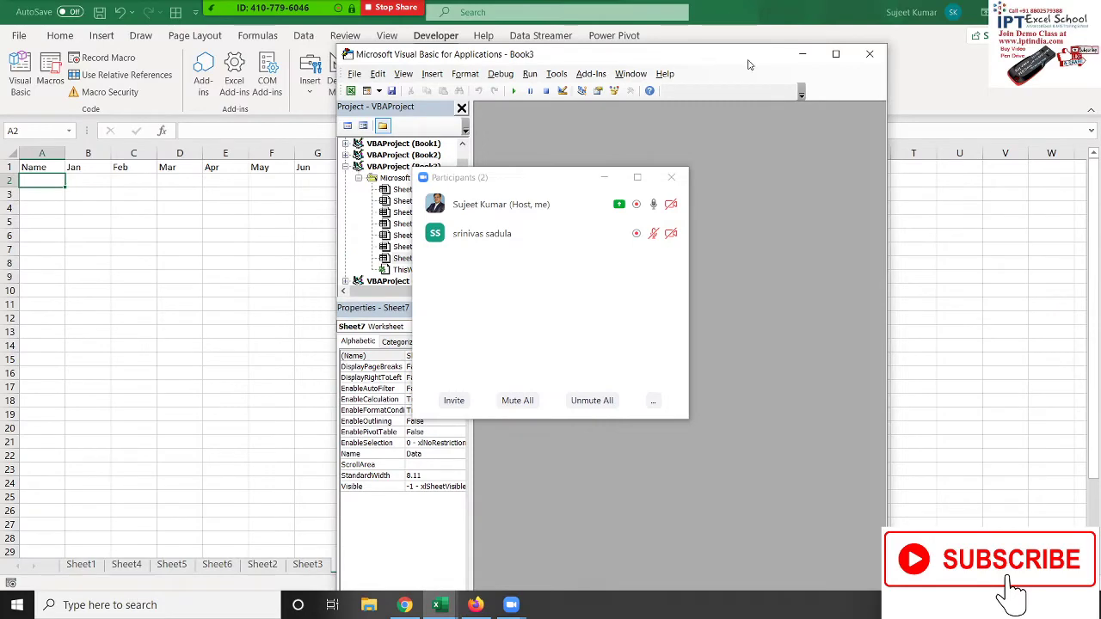
left_click(833, 55)
key("alt+F11")
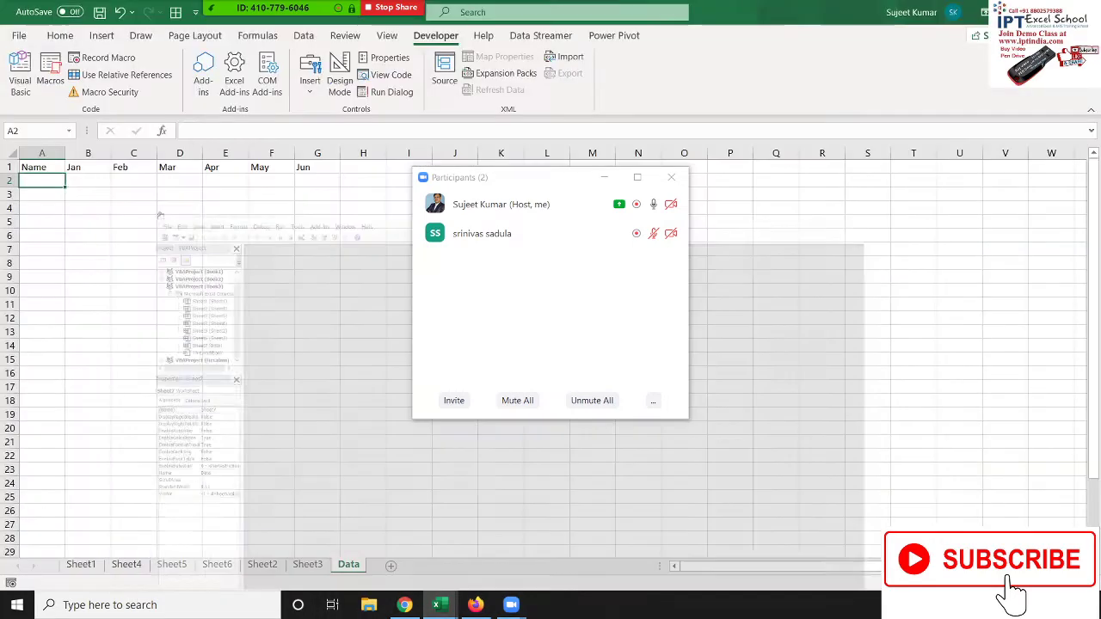
left_click(673, 179)
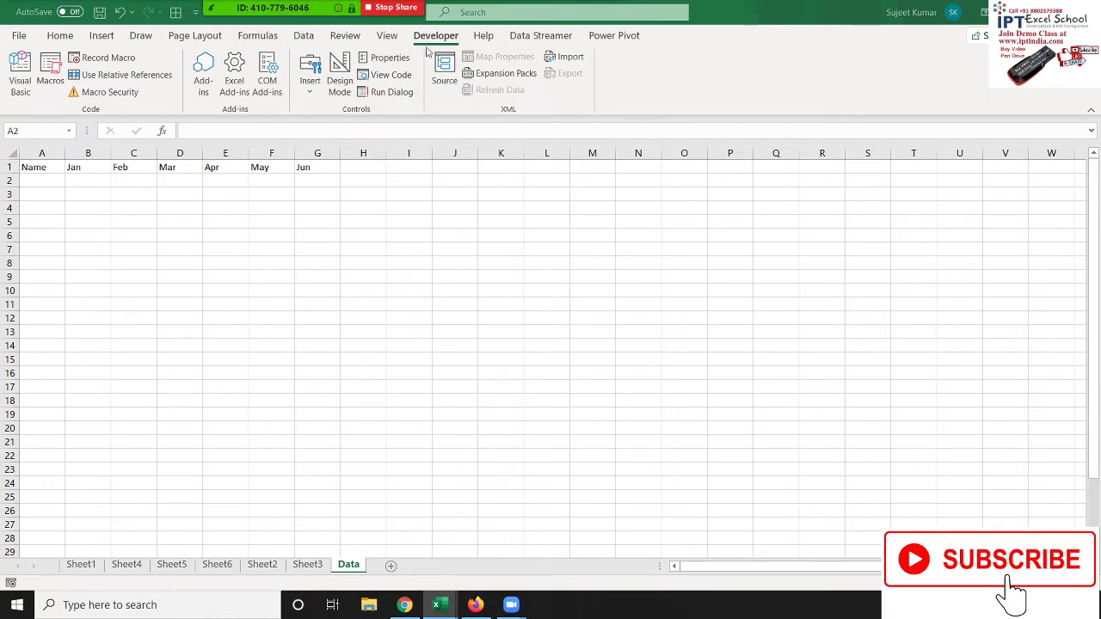
- Verify Developer is ticked under Customize Ribbon in Excel Options, then close the dialog
left_click(19, 36)
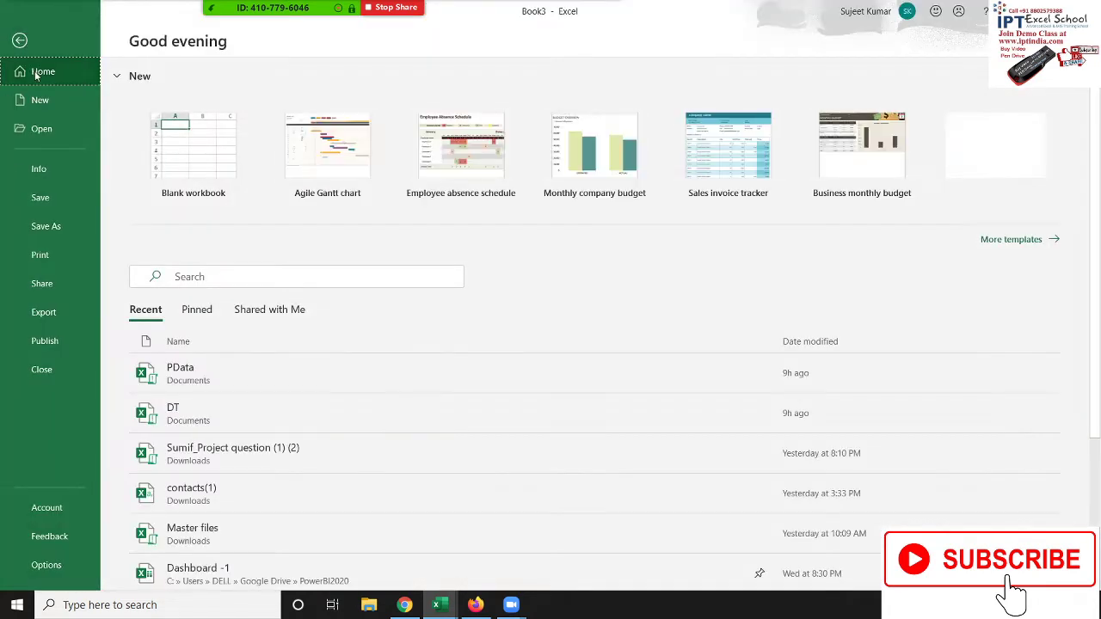
left_click(83, 561)
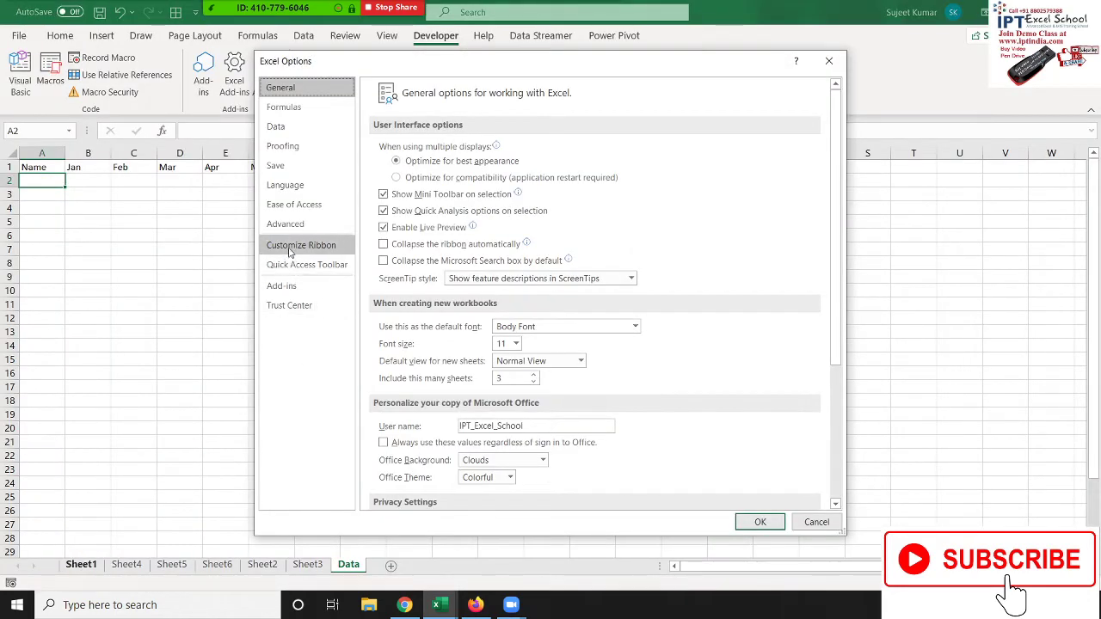
left_click(290, 249)
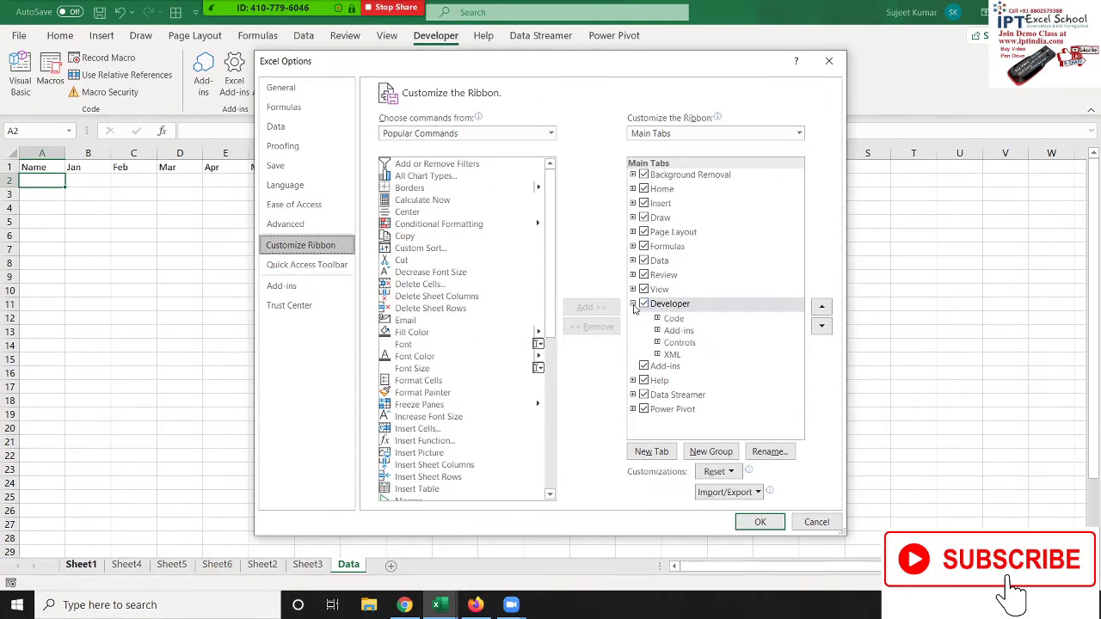
left_click(633, 305)
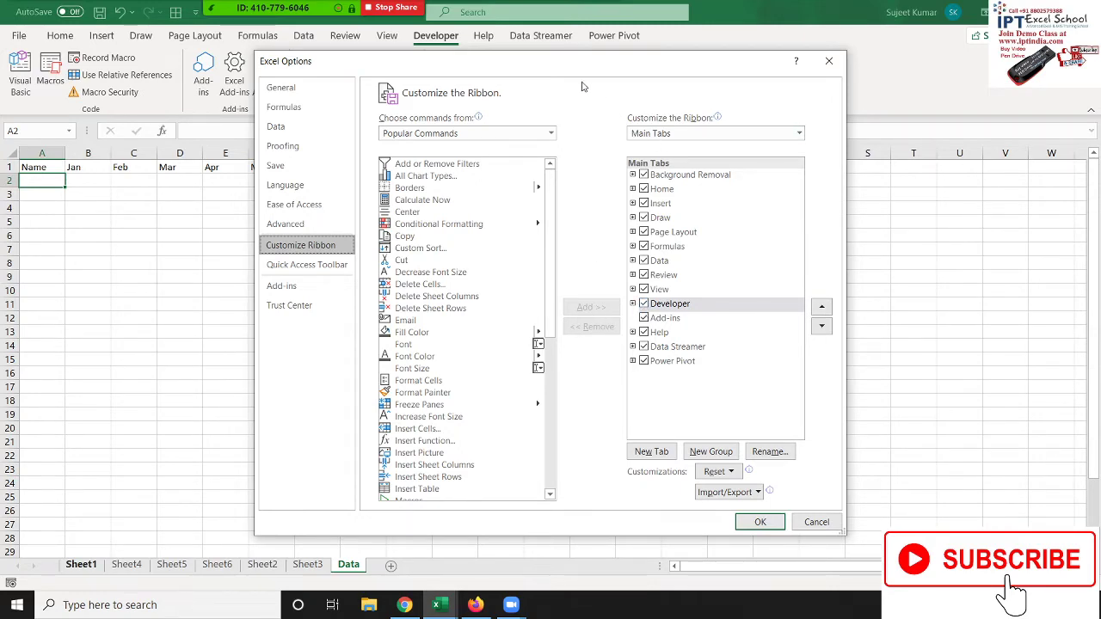
left_click_drag(578, 74, 562, 82)
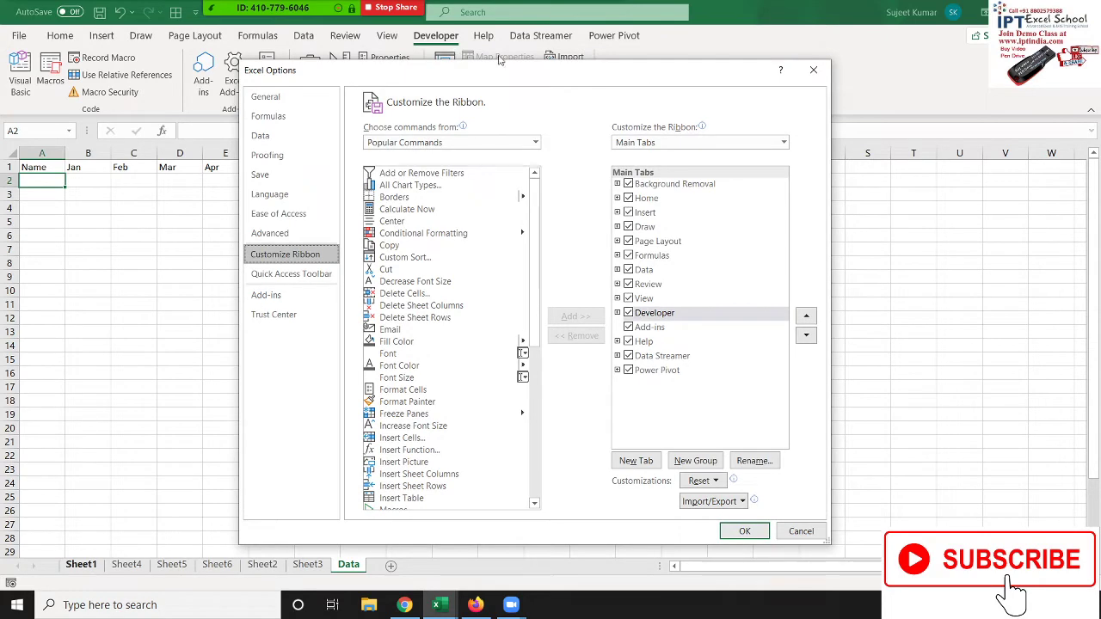
left_click(812, 69)
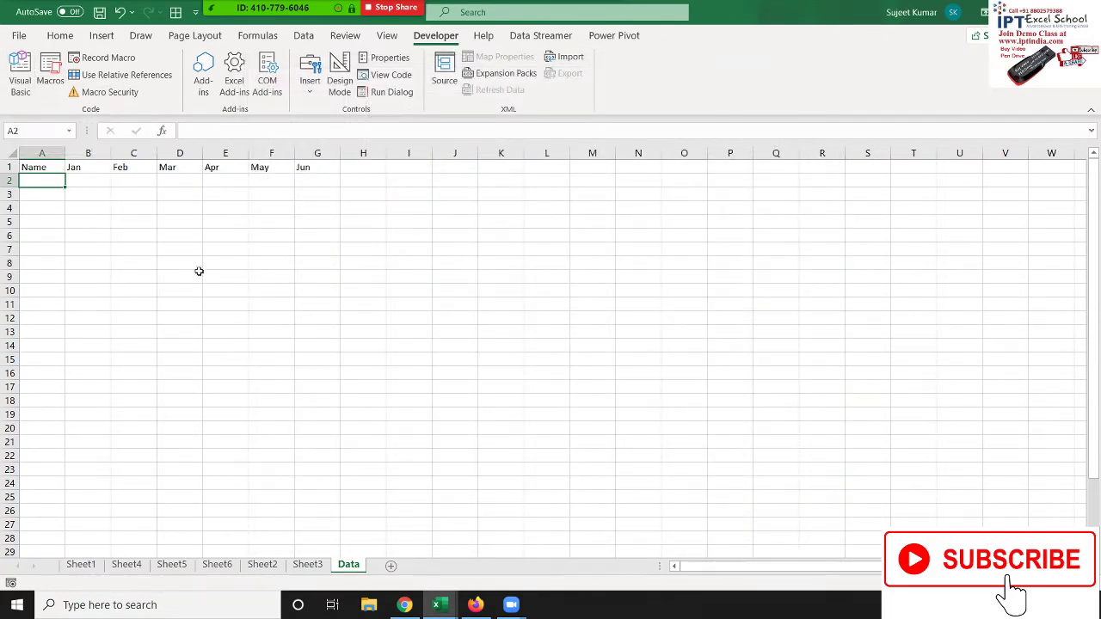
mouse_move(258, 40)
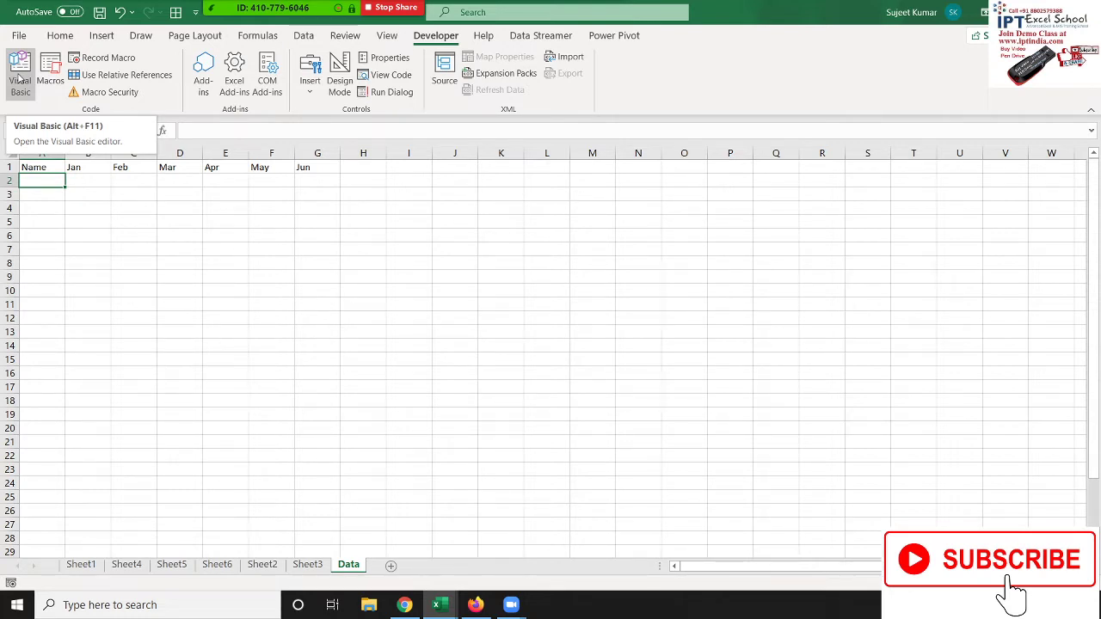
- Insert a new module in the VBA editor and declare Sub copy()
left_click(19, 77)
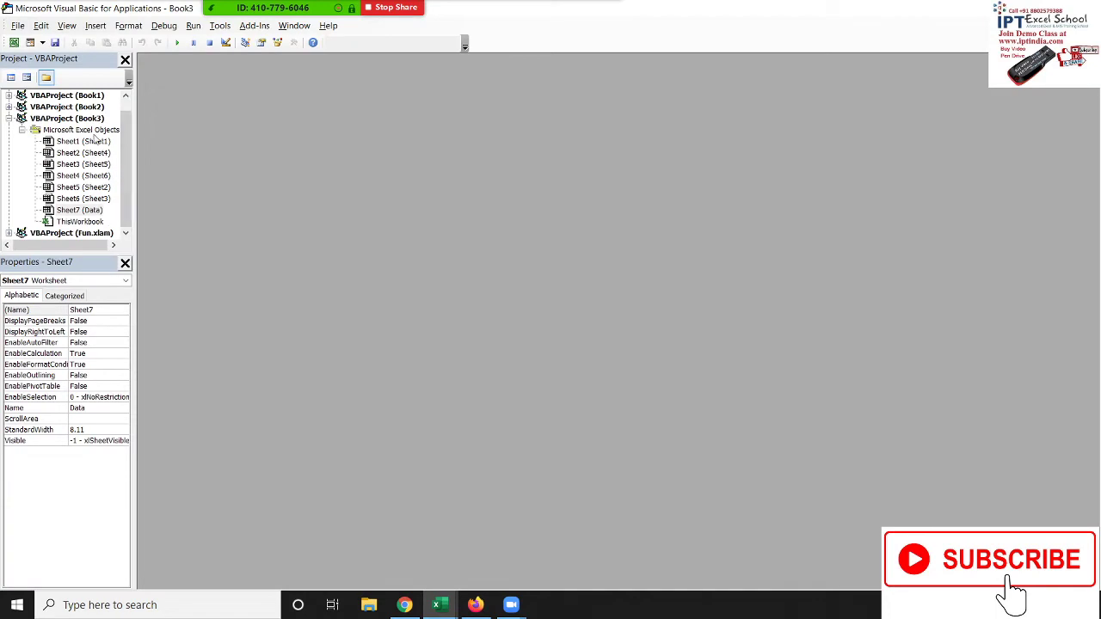
left_click(97, 27)
left_click(117, 72)
type("sub")
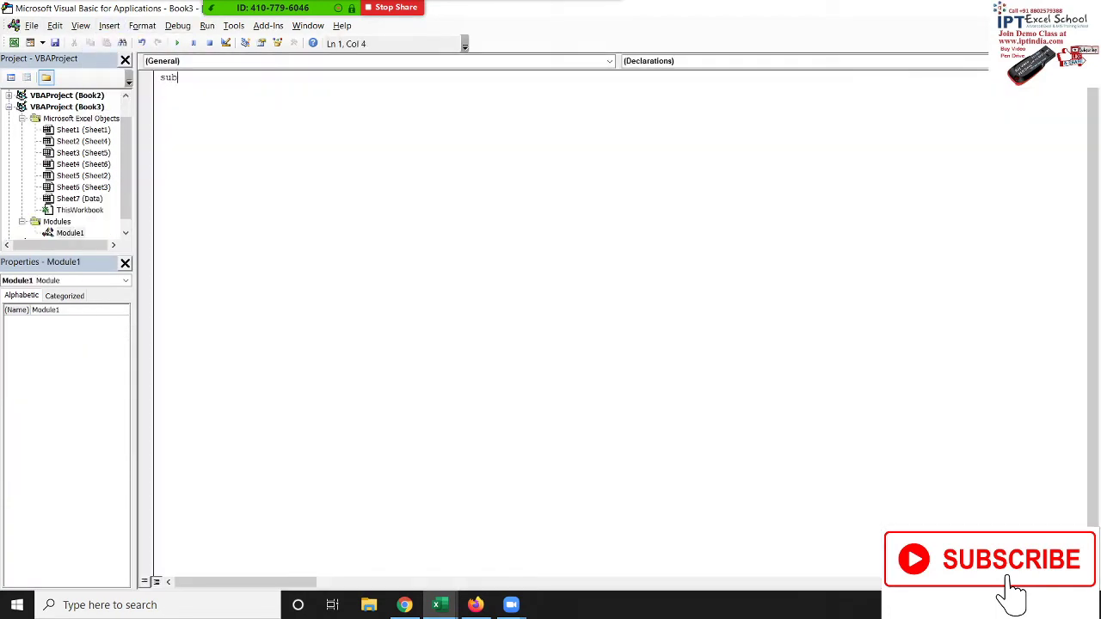
type(" ma")
key("BackSpace")
key("BackSpace")
type("opy")
type("()")
key("Return")
key("Return")
key("Return")
key("Return")
key("Return")
- Add a For i = 1 To Sheets.Count … Next i loop
type("for ")
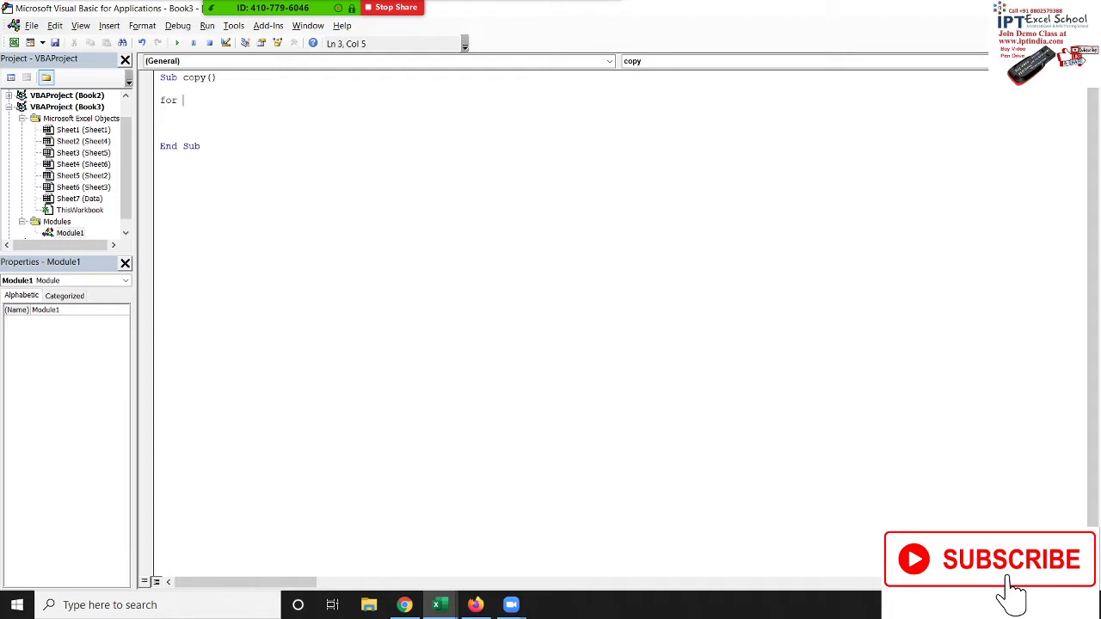
type("i = 1 ")
type("to she")
type("ets.")
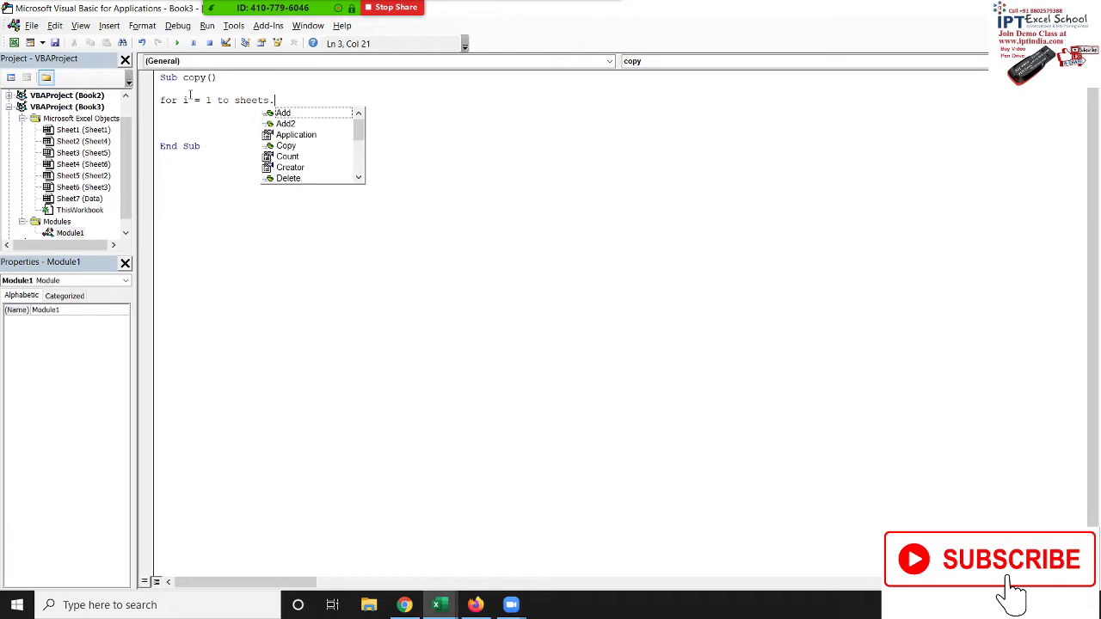
type("co")
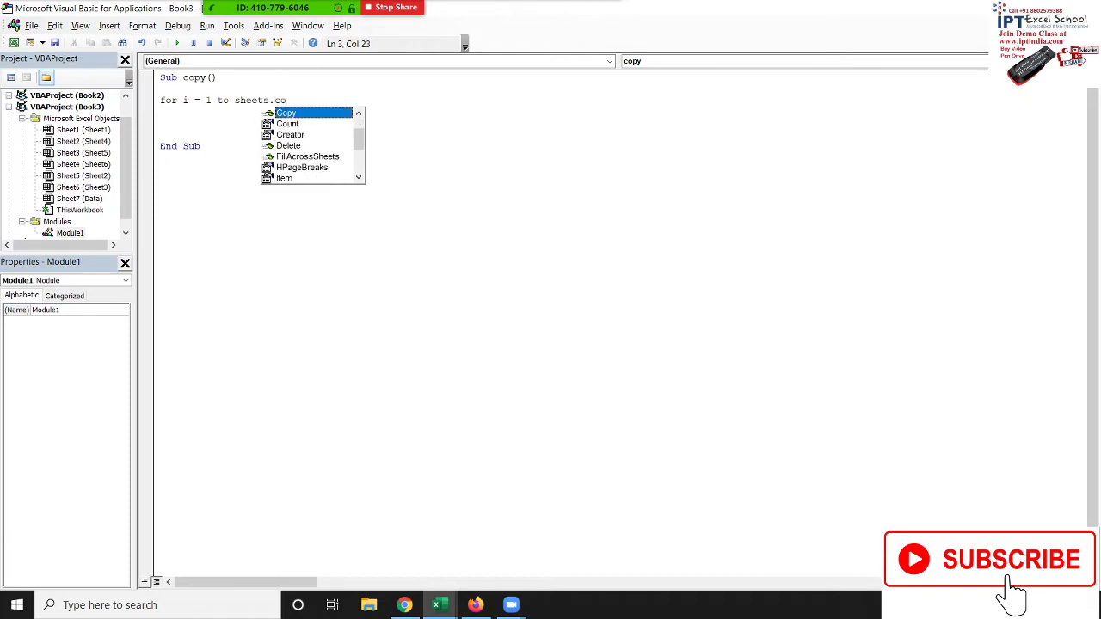
key("Down")
key("Tab")
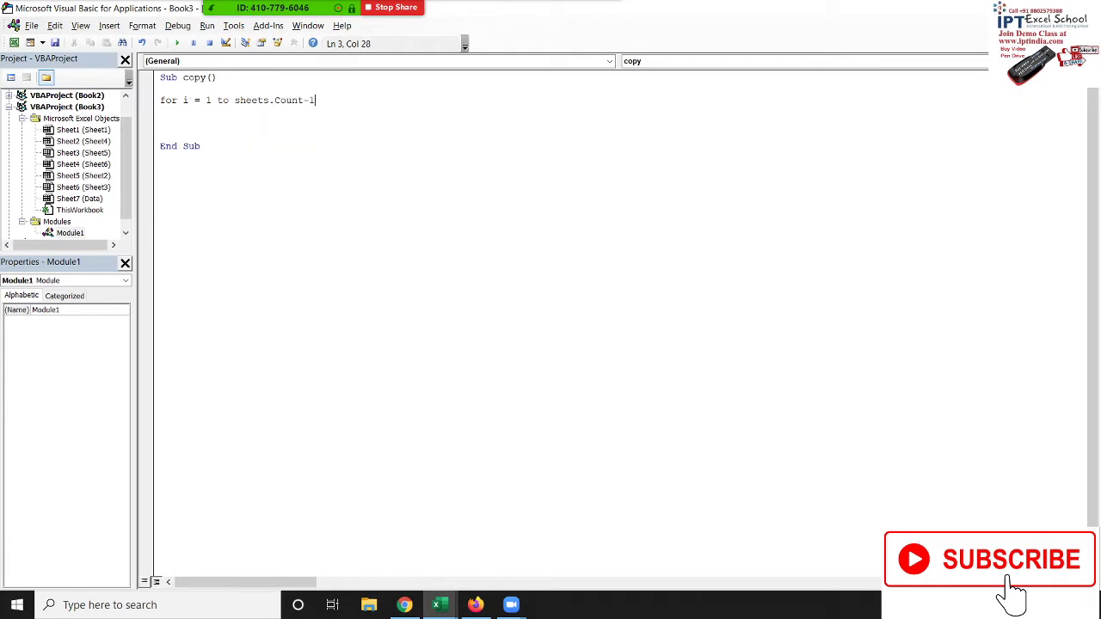
key("Return")
key("Return")
key("Return")
type("Nex")
type("t i")
key("Return")
key("Return")
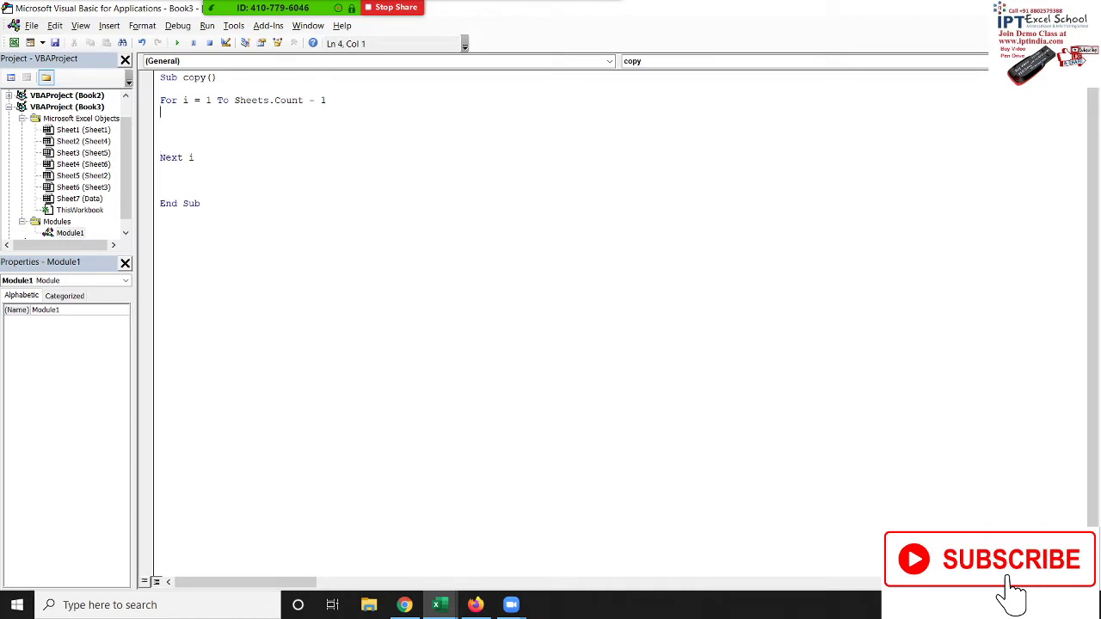
- Inside the loop, select Sheets(i), copy Range("A1").CurrentRegion, then select Sheets("Data")
type("sheets")
type("(i).s")
type("elect")
key("Return")
type("rang")
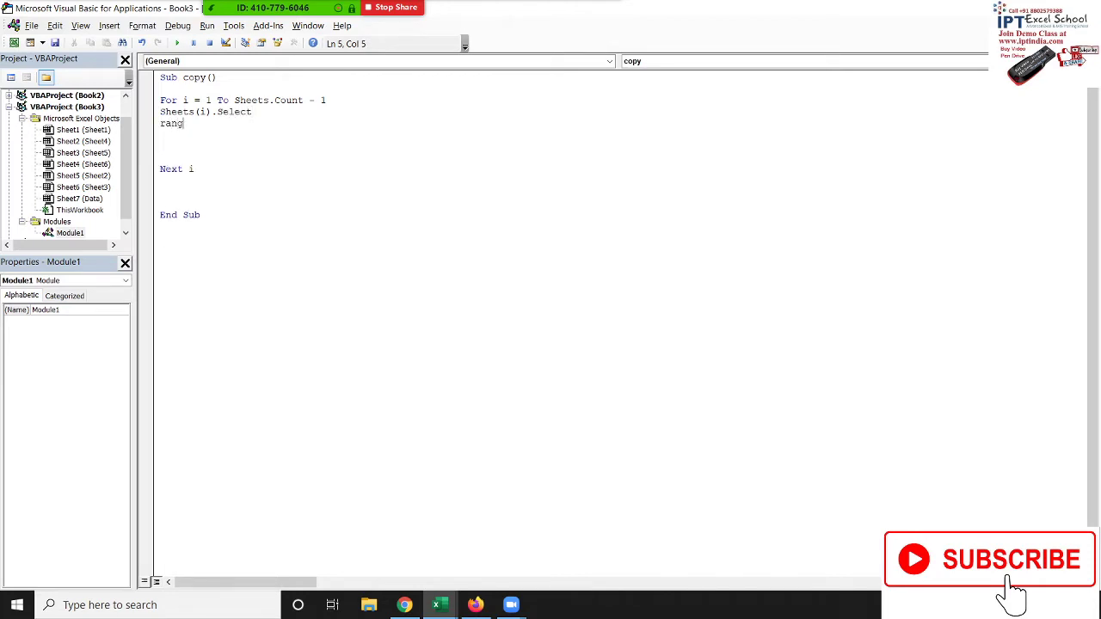
type("e(\"A")
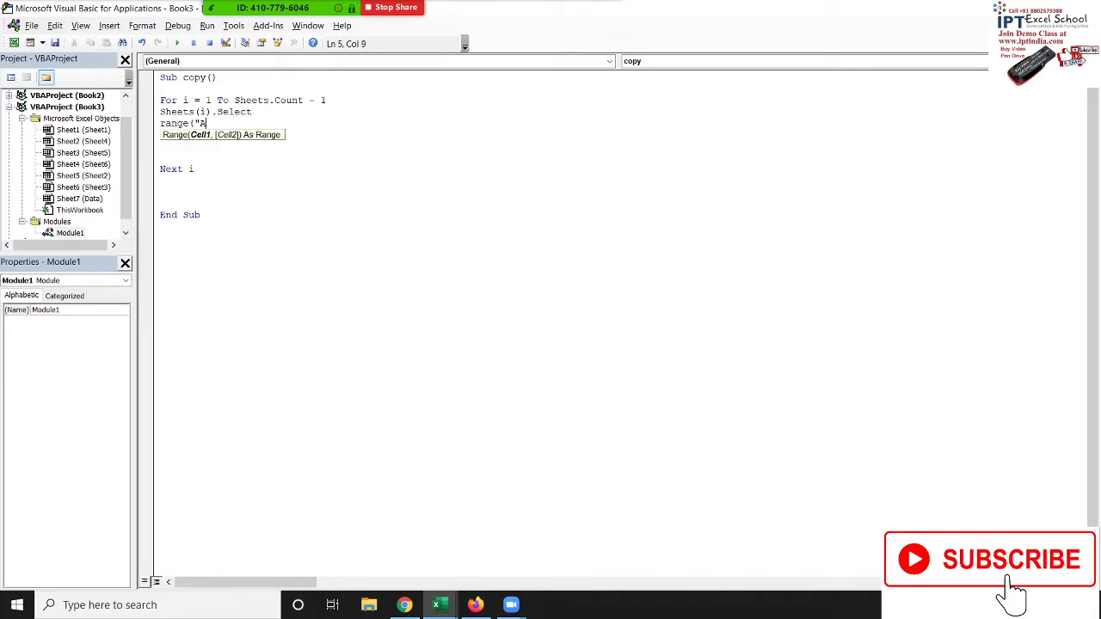
type("1\")")
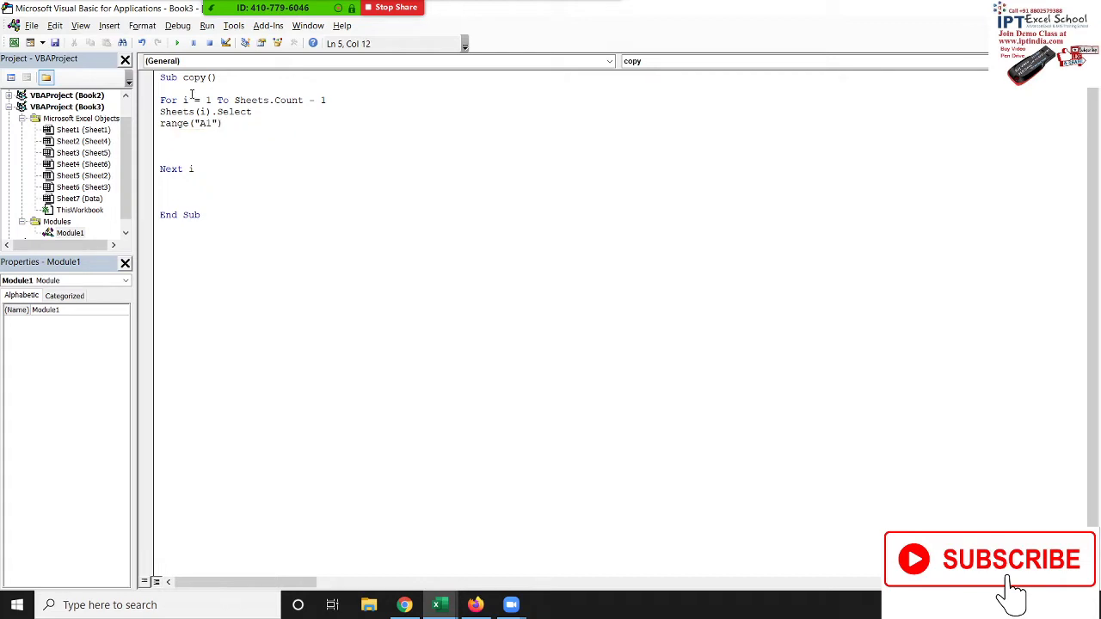
type(".")
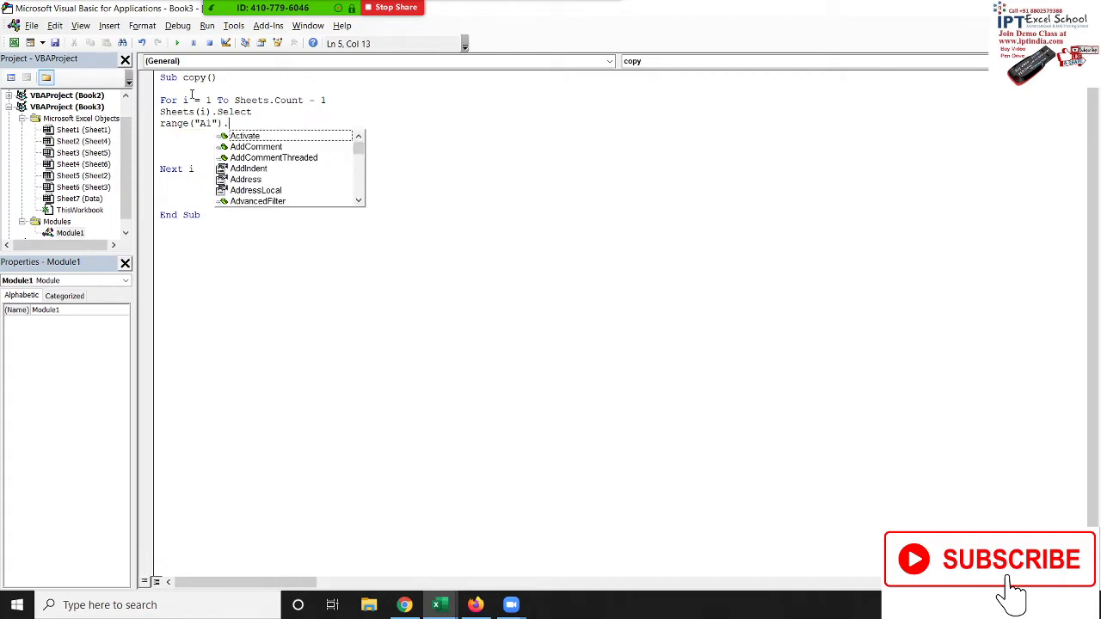
type("cu")
key("Down")
key("Tab")
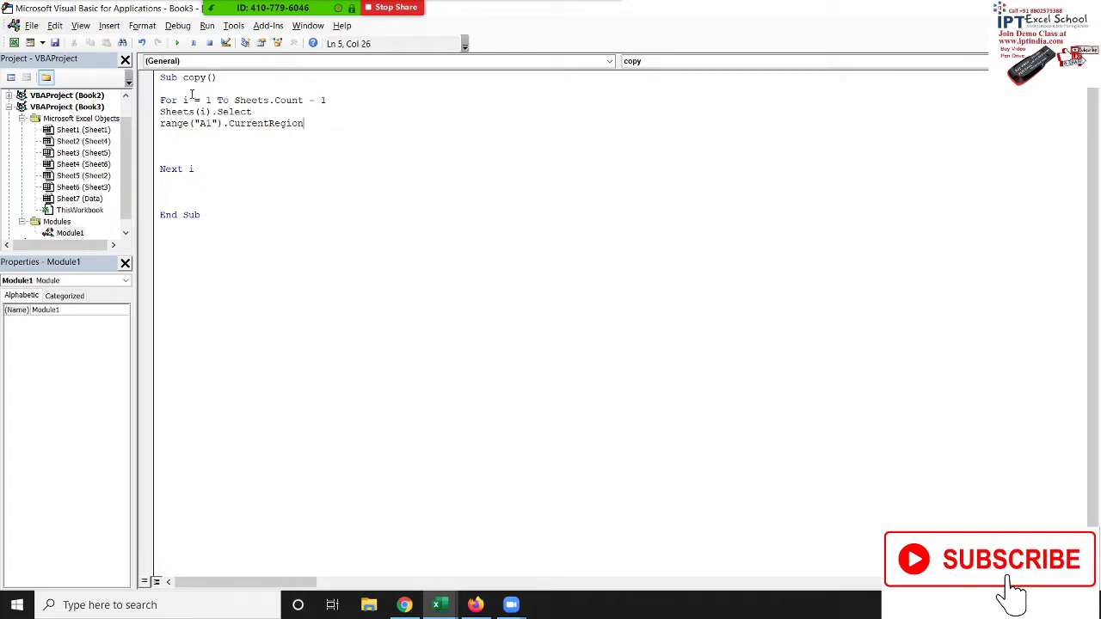
type(".copy")
key("Return")
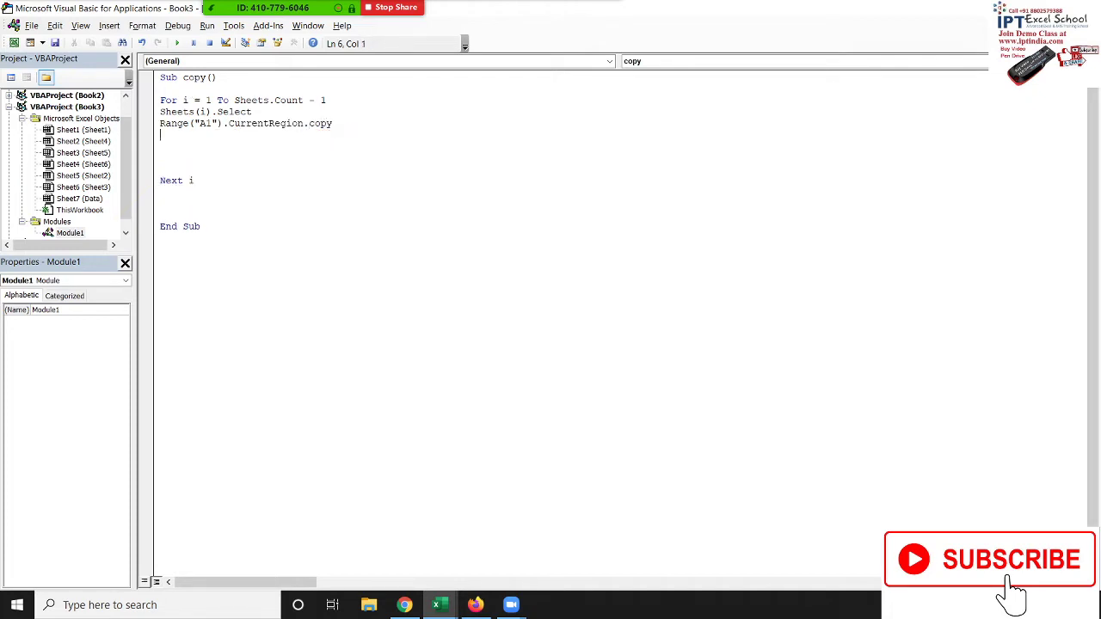
type("sheets")
type("(\"Da")
type("ta")
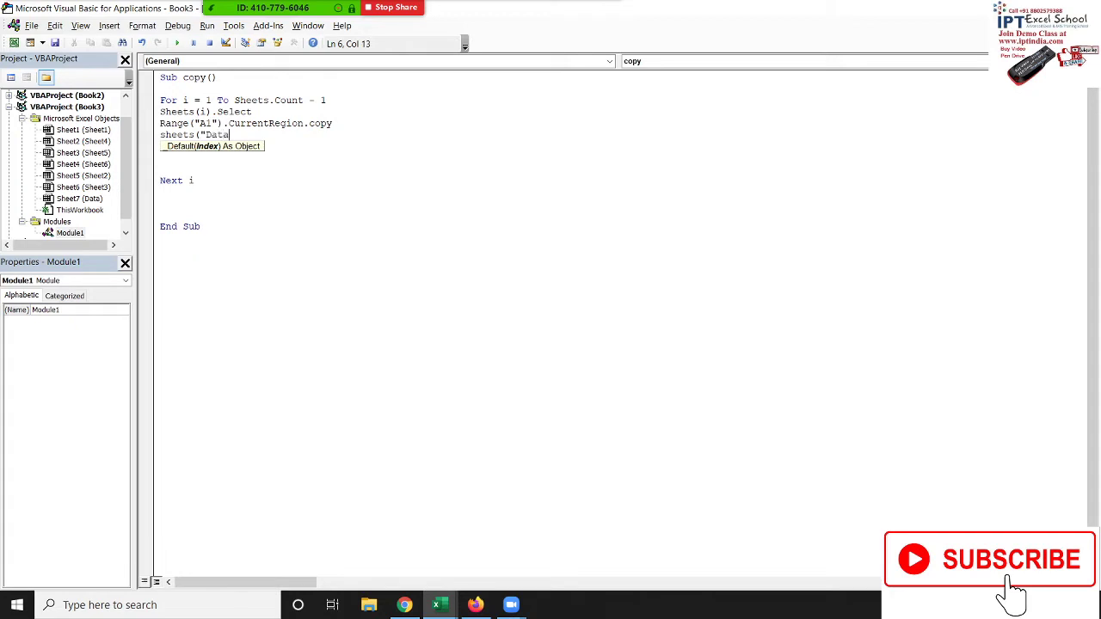
type("\").Se")
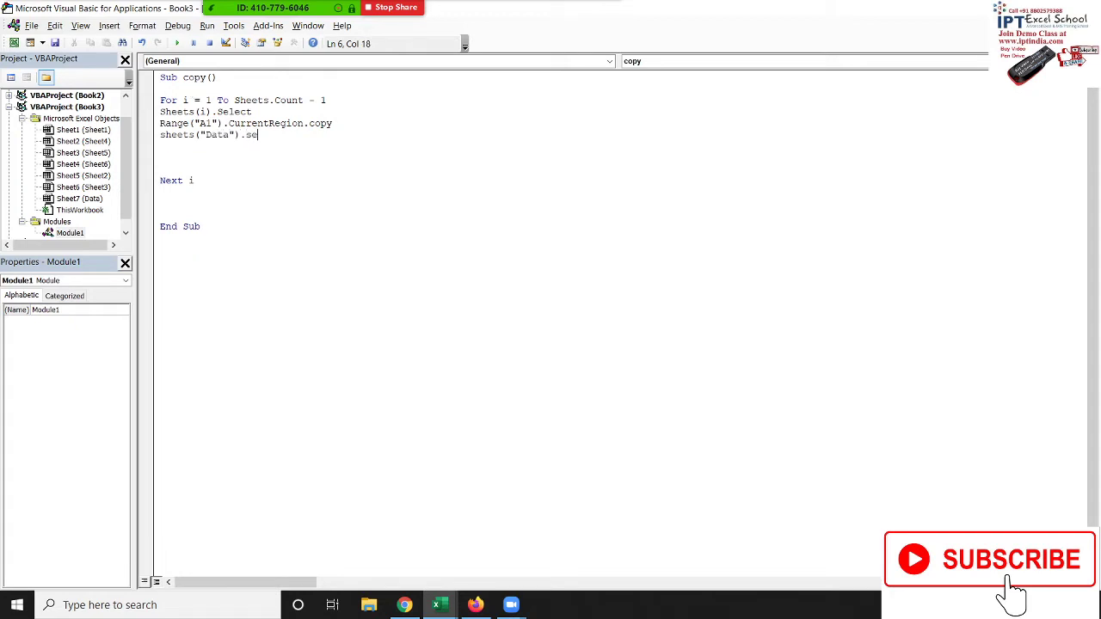
type("lec")
type("t")
key("Return")
- Add a line that PasteSpecials below Range("A65000").End(xlUp) using Offset on the Data sheet
type("ran")
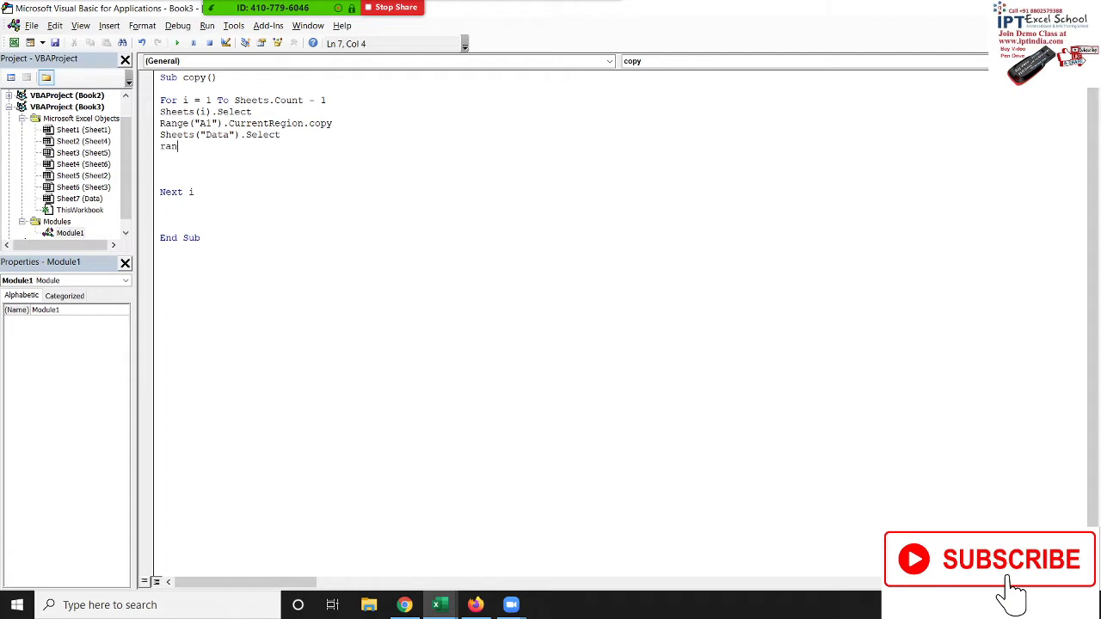
type("ge(\"A")
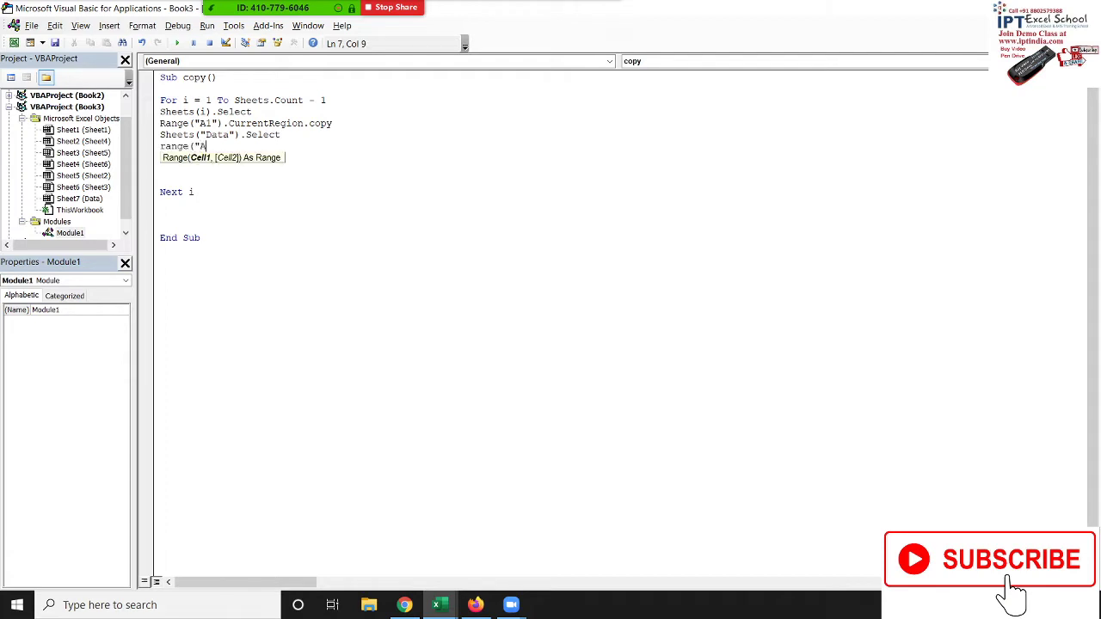
type("65000\"")
type(").End")
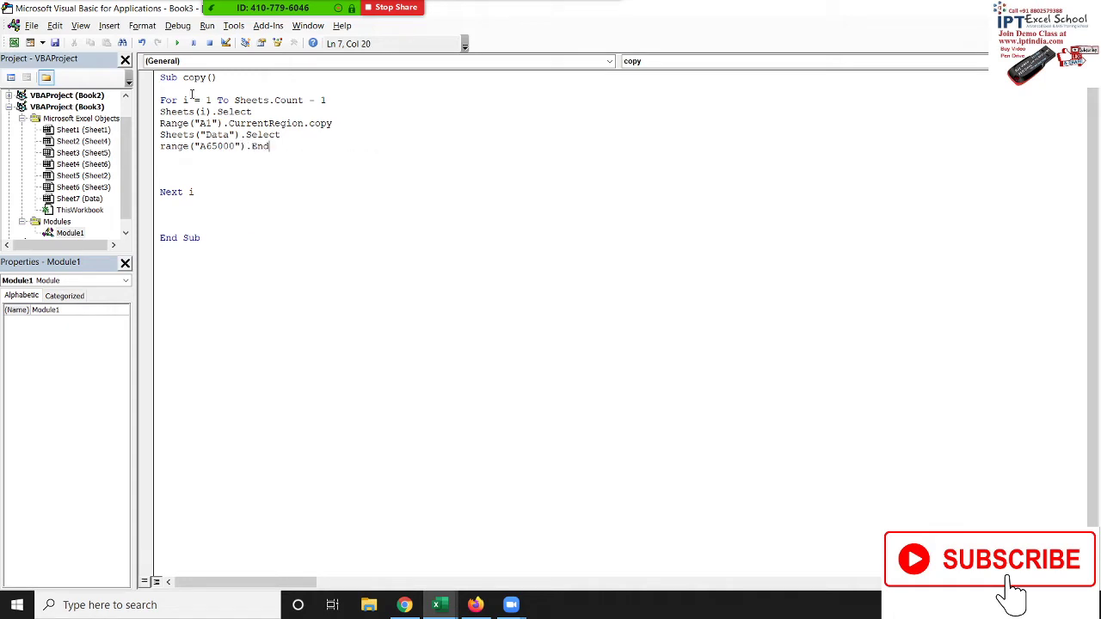
type("(")
key("Down")
key("Down")
key("Down")
key("Tab")
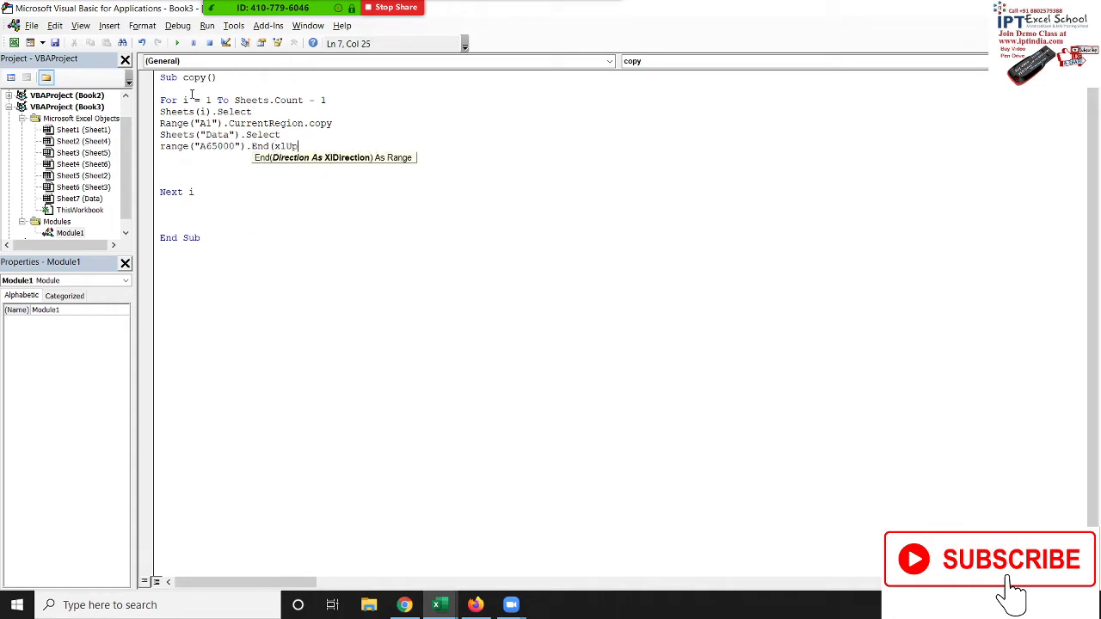
type(").Of")
key("Tab")
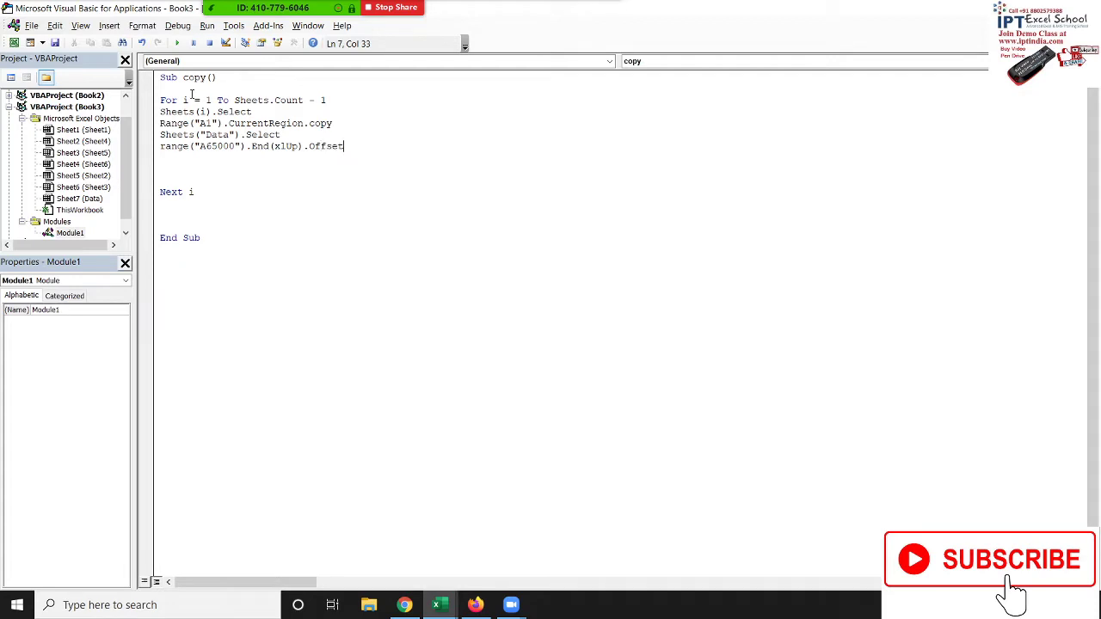
type("(1,0")
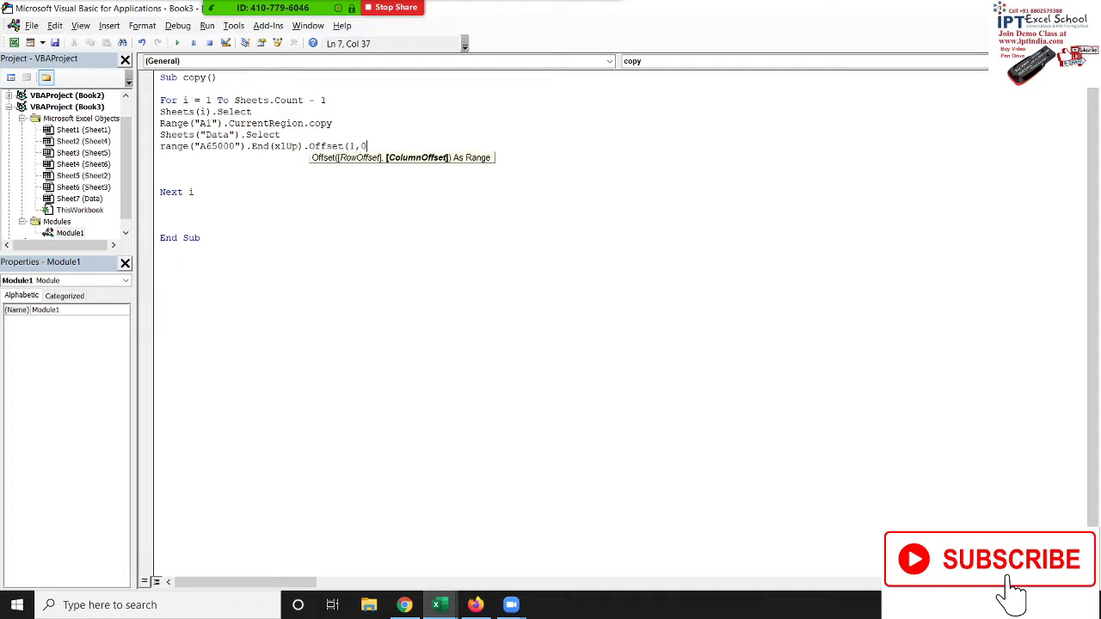
type(").")
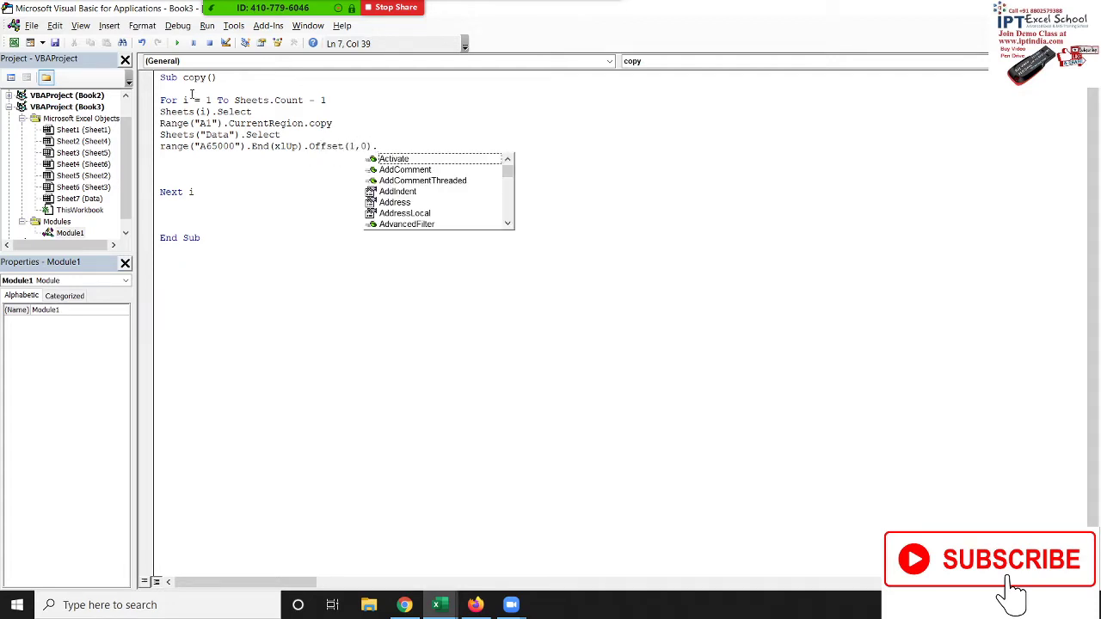
type("p")
key("Down")
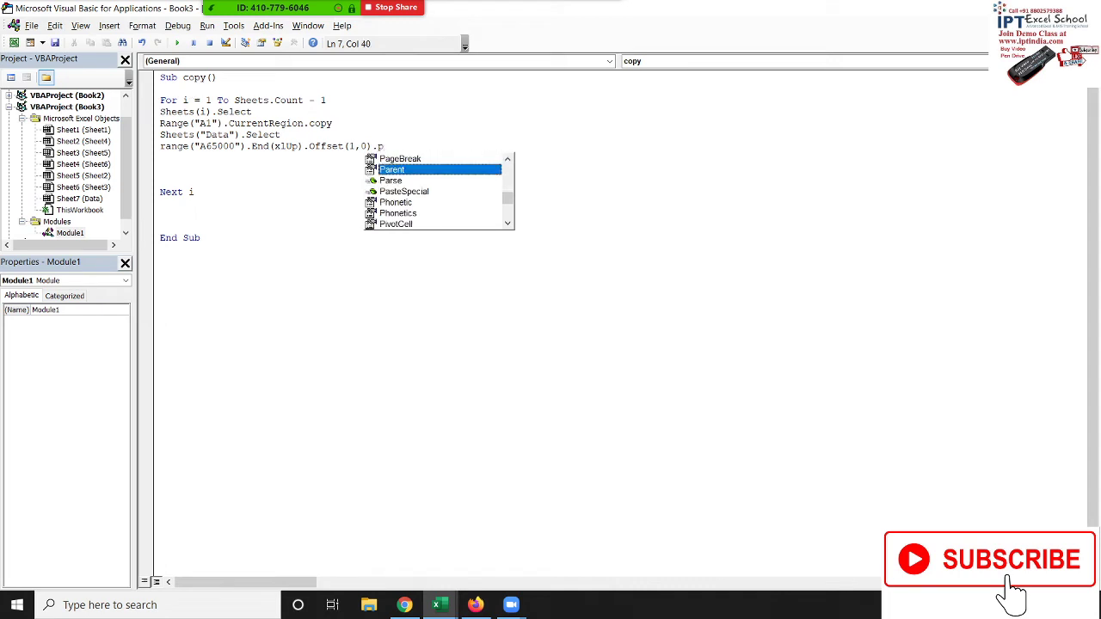
key("Down")
key("Down")
key("Tab")
key("Return")
- Add ActiveCell.EntireRow.Delete before Next i, remove the extra blank line, and return to Excel
type("ra")
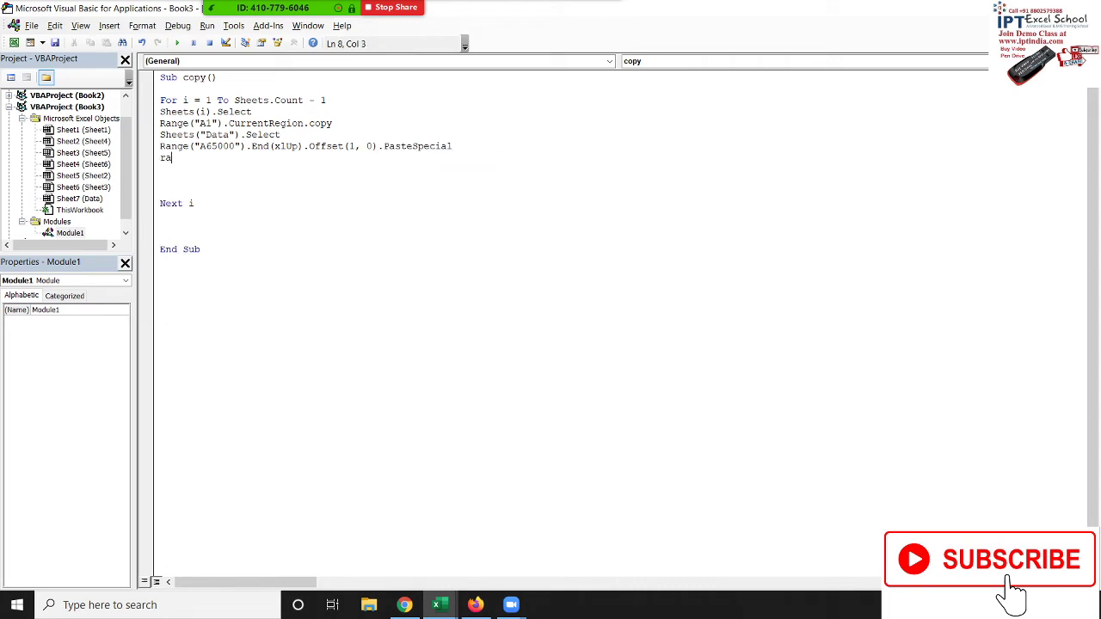
type("nge")
key("BackSpace")
key("BackSpace")
key("BackSpace")
key("BackSpace")
type("tivece")
type("ll.e")
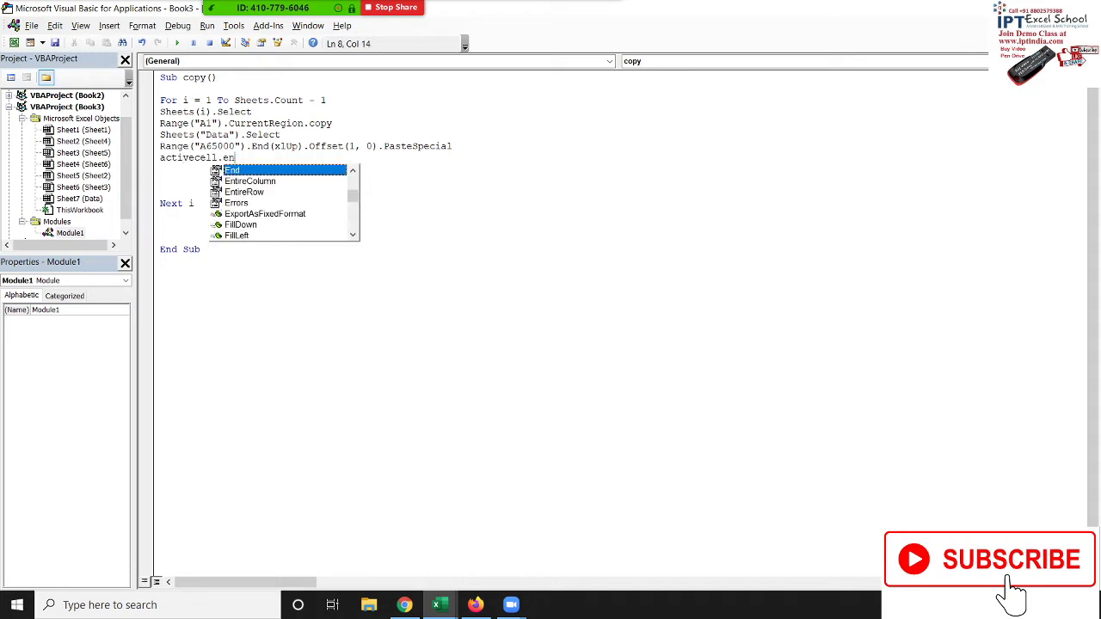
type("n")
key("Down")
key("Tab")
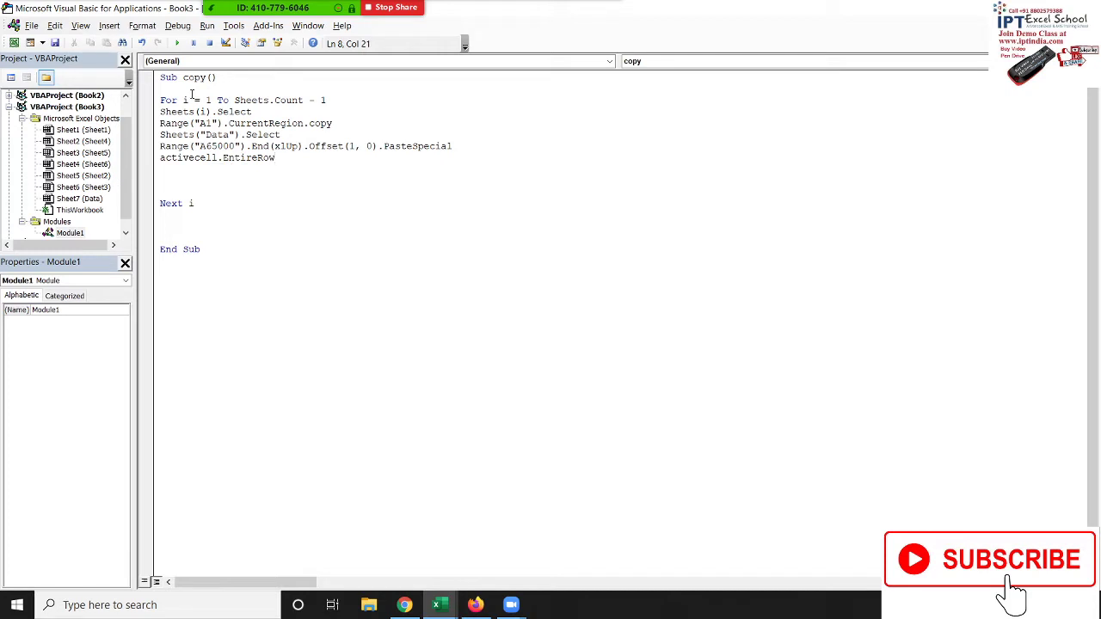
type(".de")
key("Tab")
key("Down")
key("Delete")
key("Delete")
key("Delete")
left_click(231, 190)
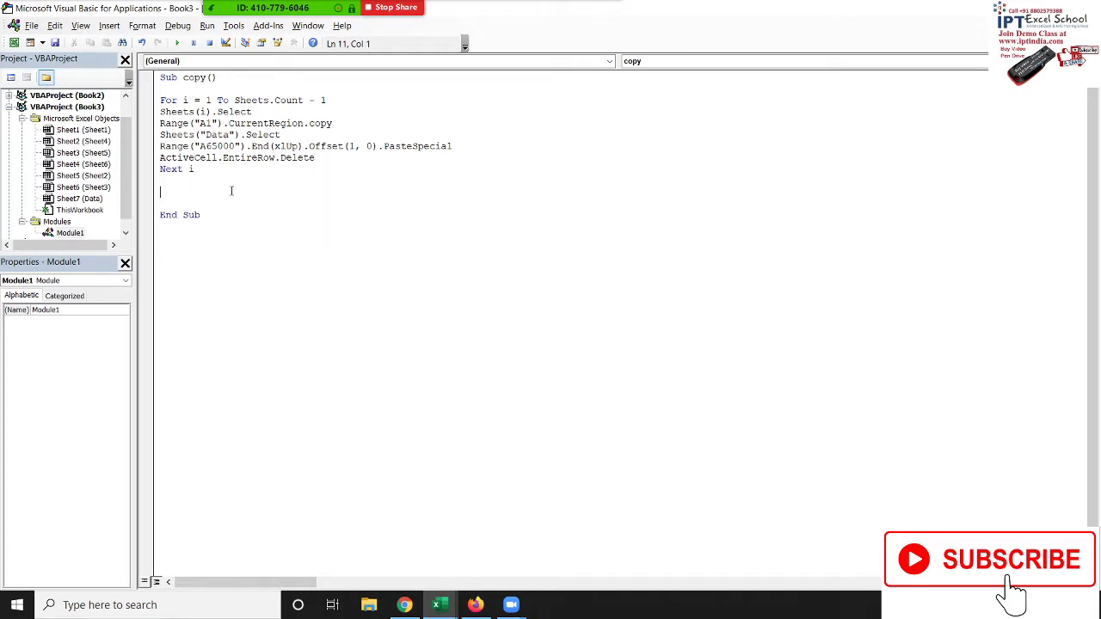
key("alt+F11")
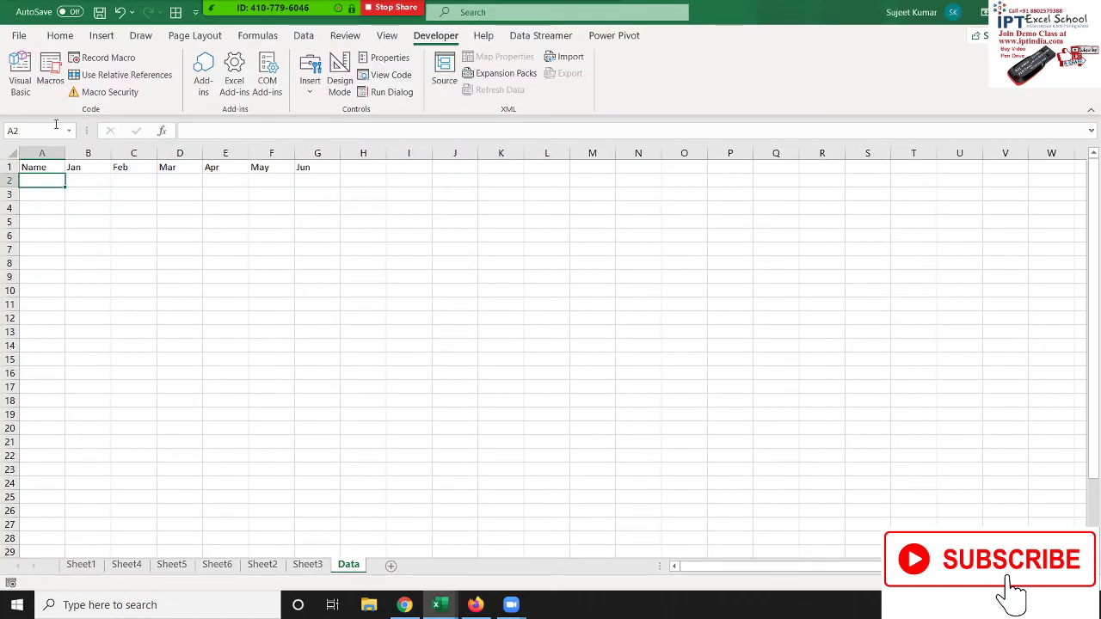
- Run the copy macro from the Macros list and scroll through the filled Data sheet rows
left_click(50, 86)
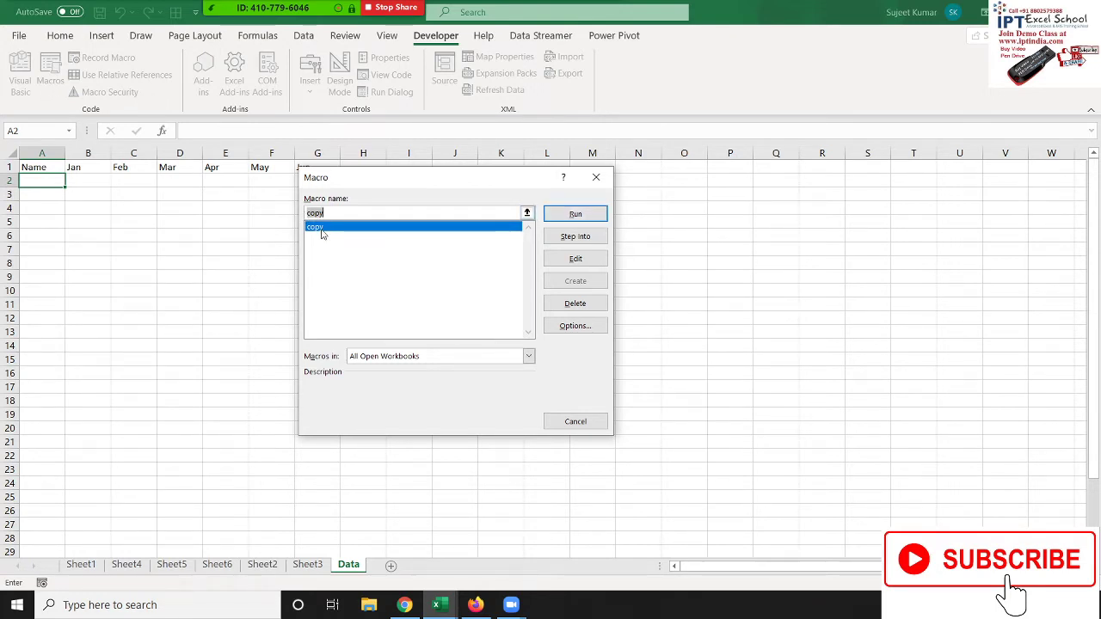
left_click(576, 214)
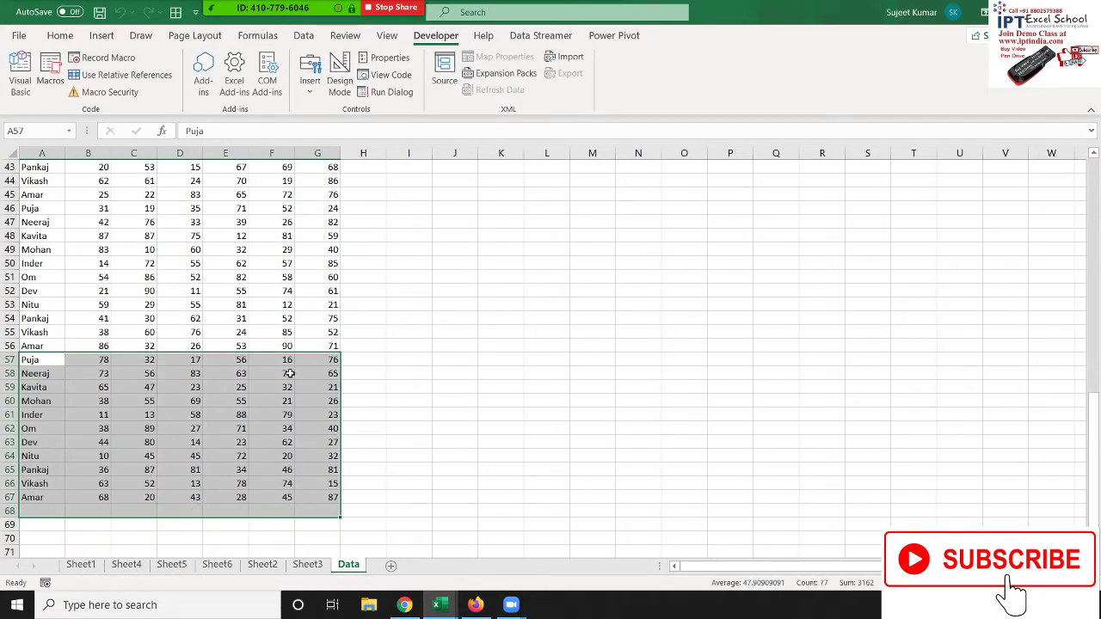
scroll(288, 372, "up", 8)
scroll(288, 372, "up", 6)
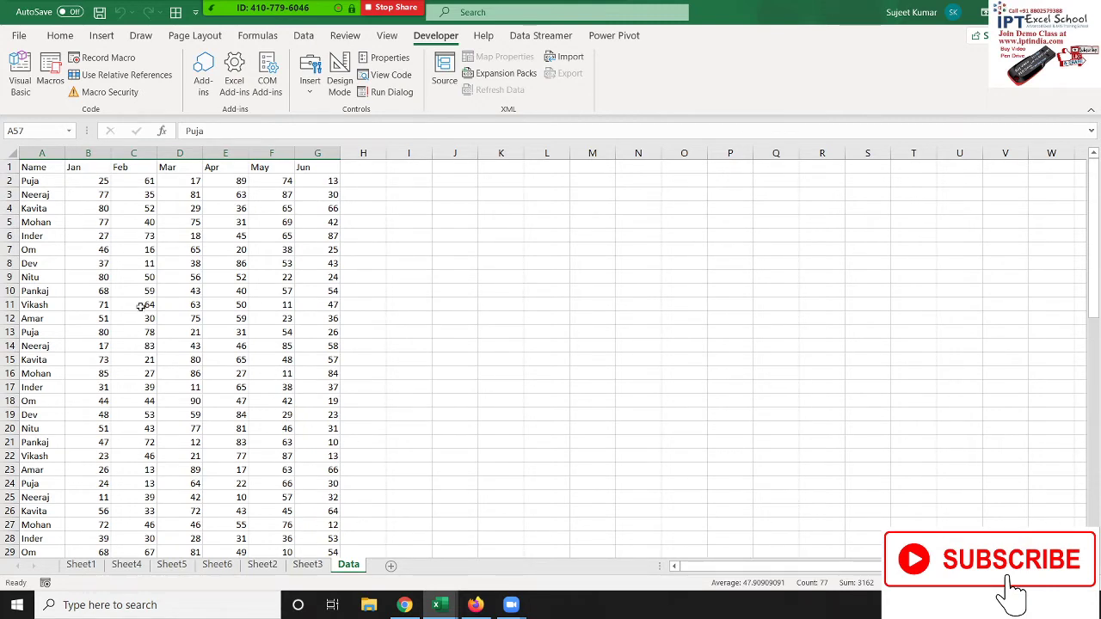
scroll(140, 306, "down", 6)
scroll(140, 306, "down", 7)
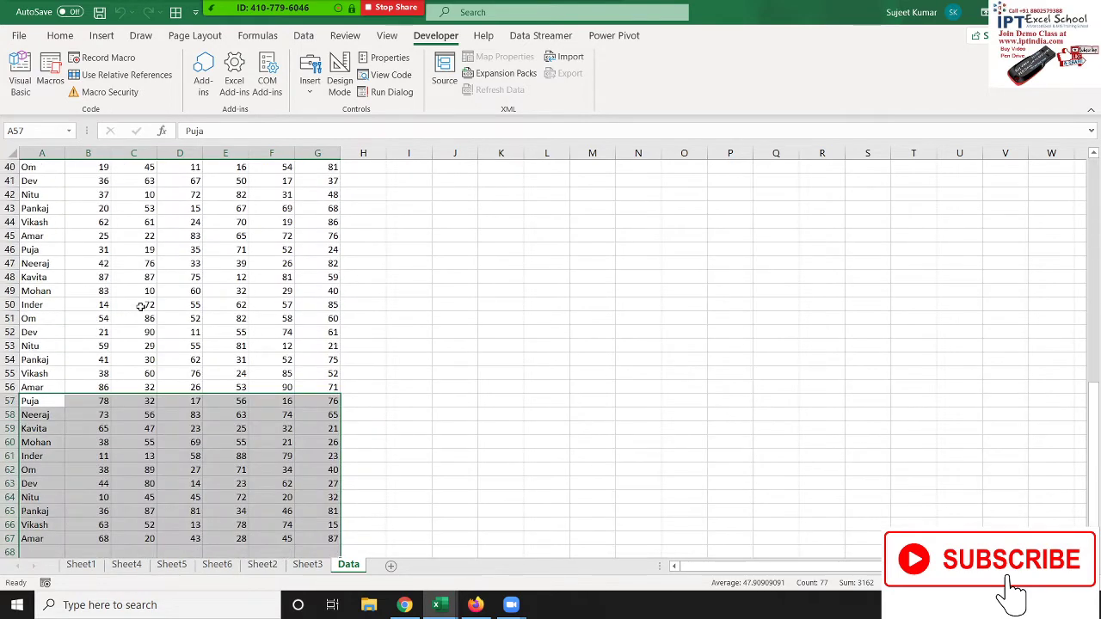
mouse_move(437, 602)
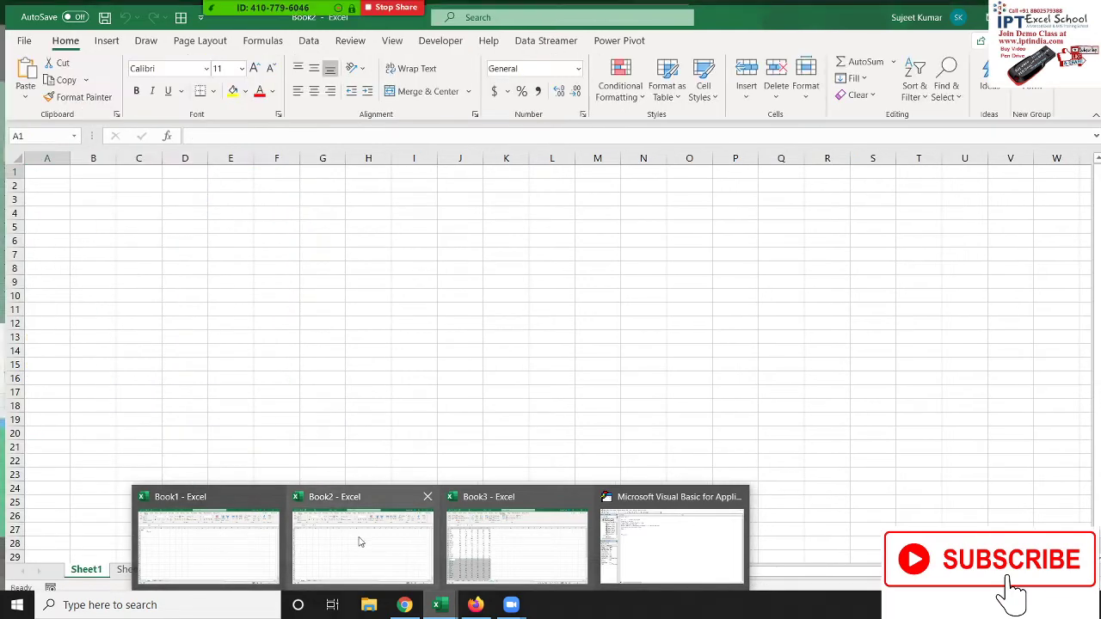
- Switch to Book1 and enter 'Event Macros' in cell B6 below Macros
left_click(360, 542)
mouse_move(438, 605)
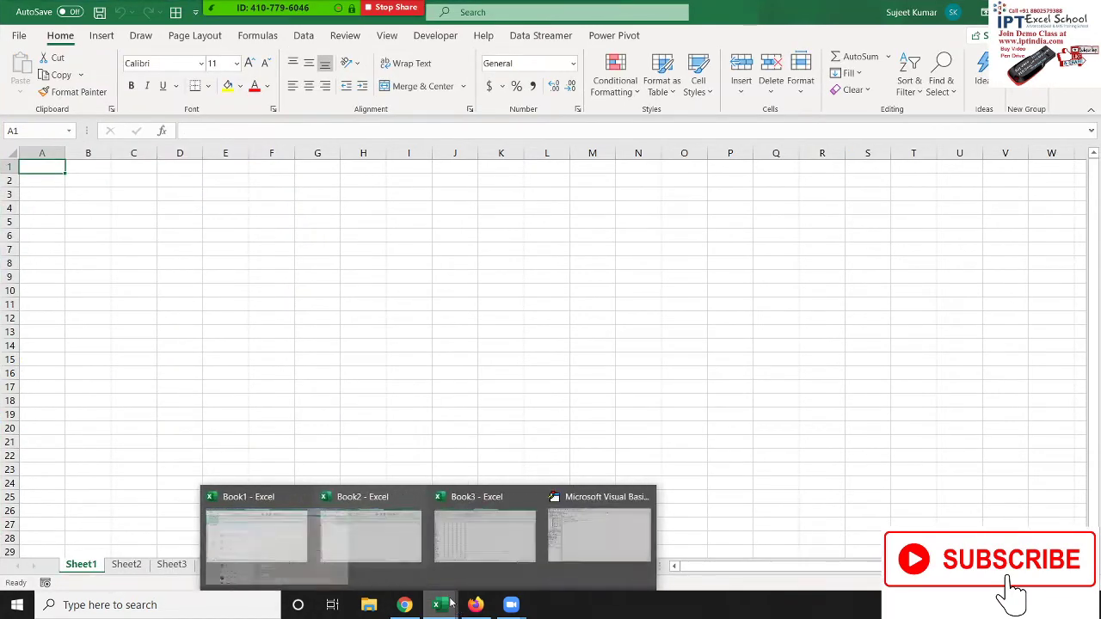
left_click(252, 548)
left_click(86, 206)
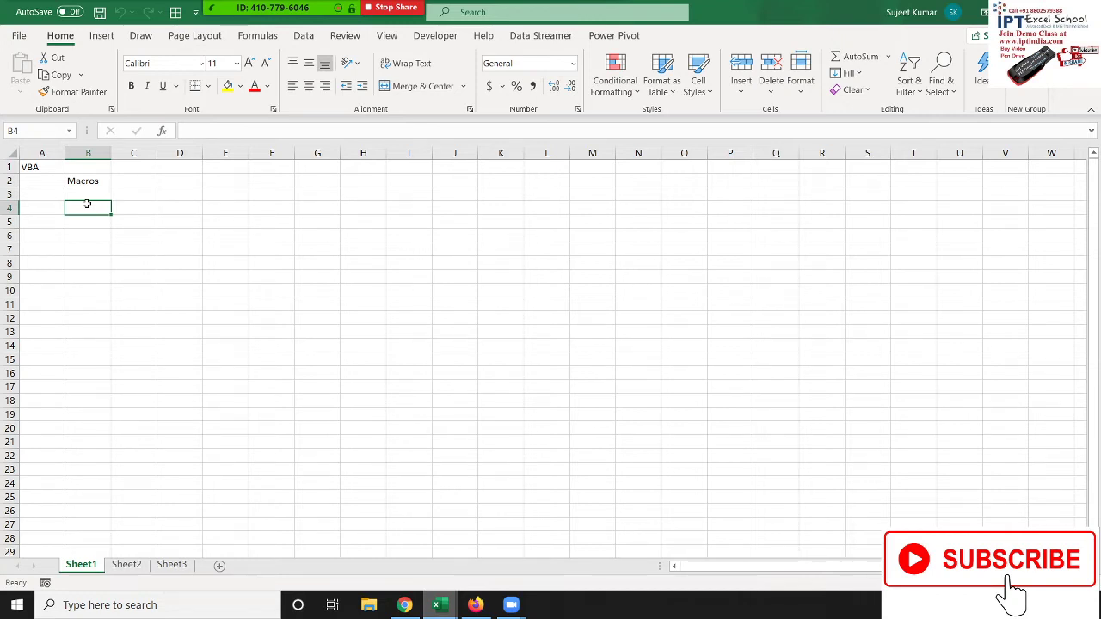
key("Up")
key("Up")
key("Down")
key("Down")
key("Down")
key("Down")
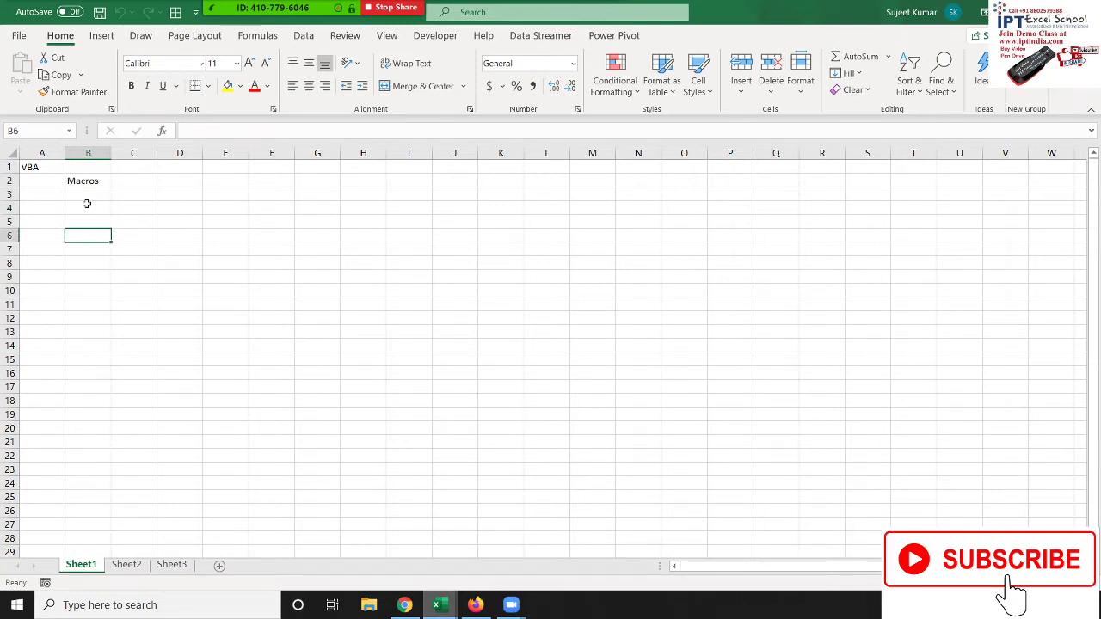
type("Eve")
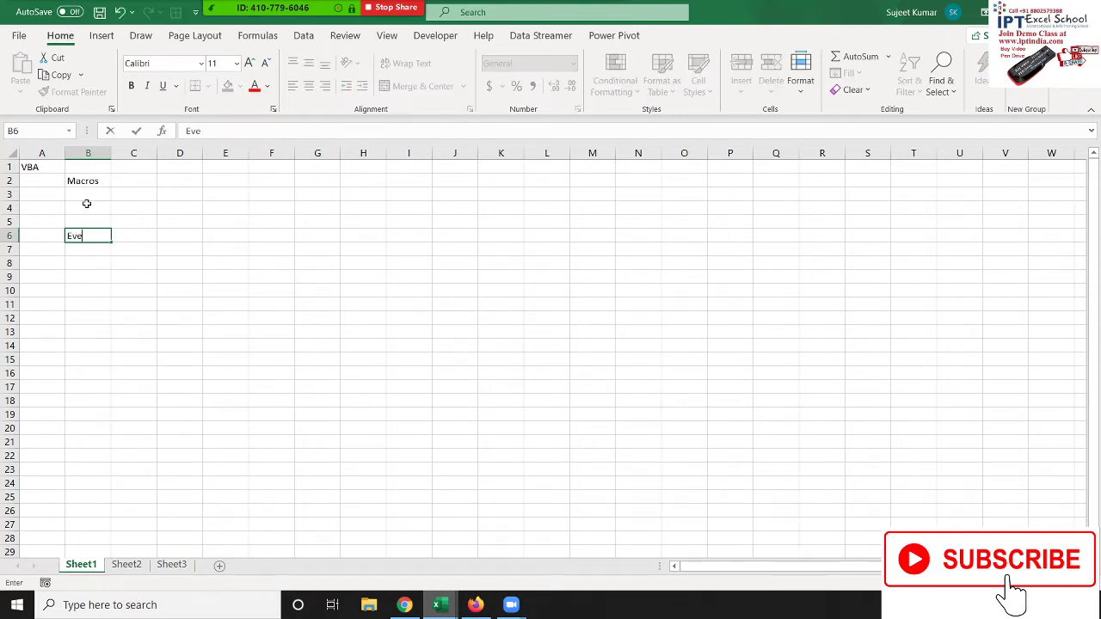
type("nt Macr")
type("os")
key("Return")
left_click(88, 234)
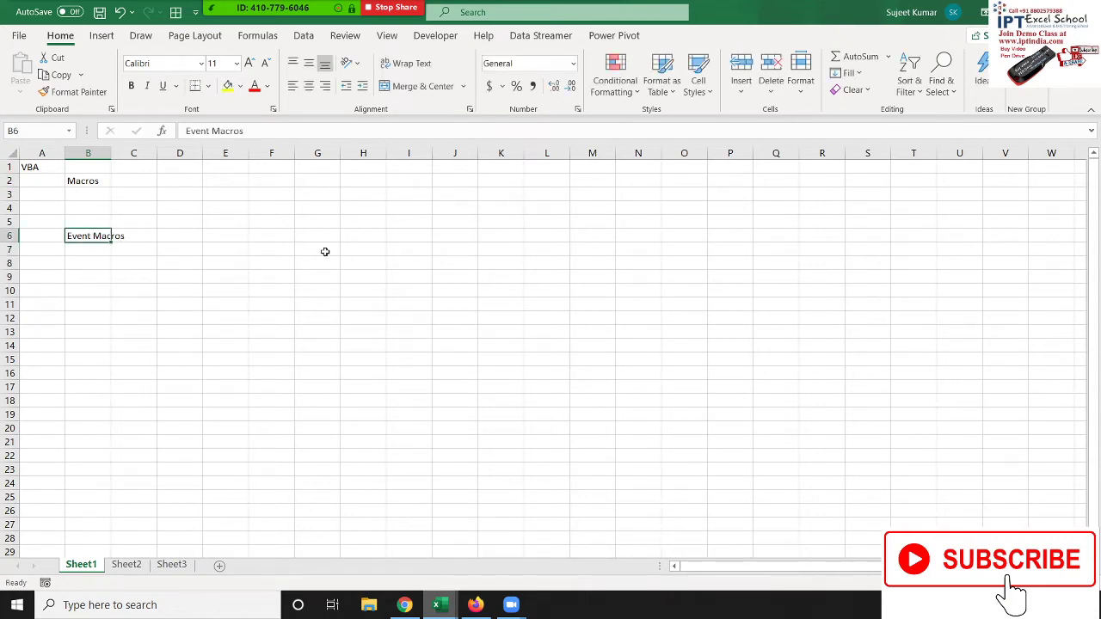
left_click(365, 251)
- Return to Book1, open the Developer Macros list and close it without running anything
key("alt+Tab")
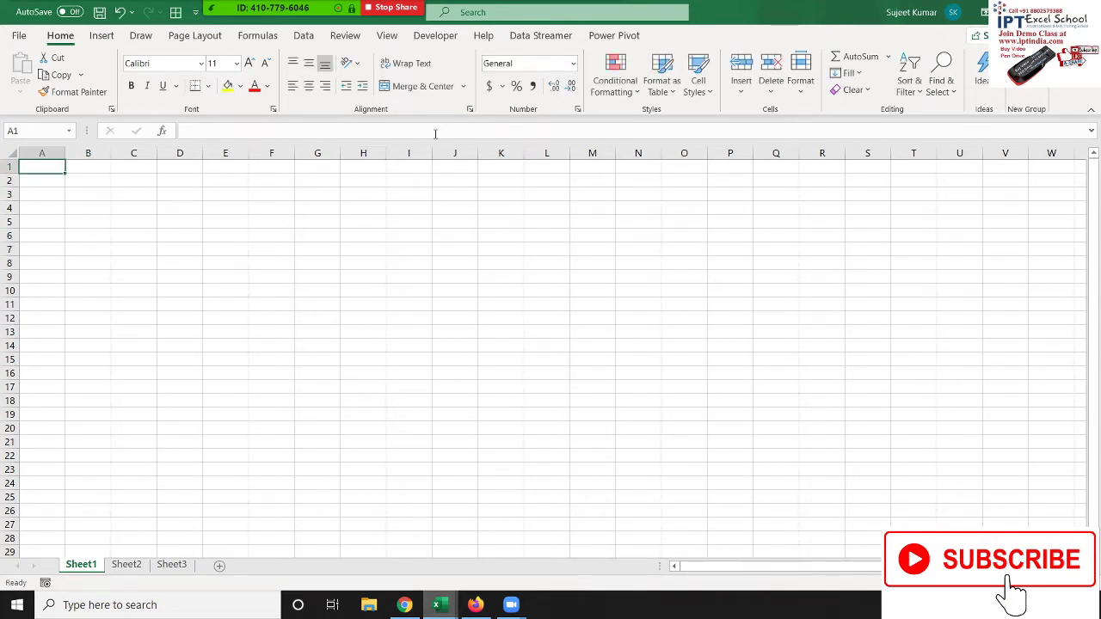
key("alt+Tab")
key("Tab")
key("Tab")
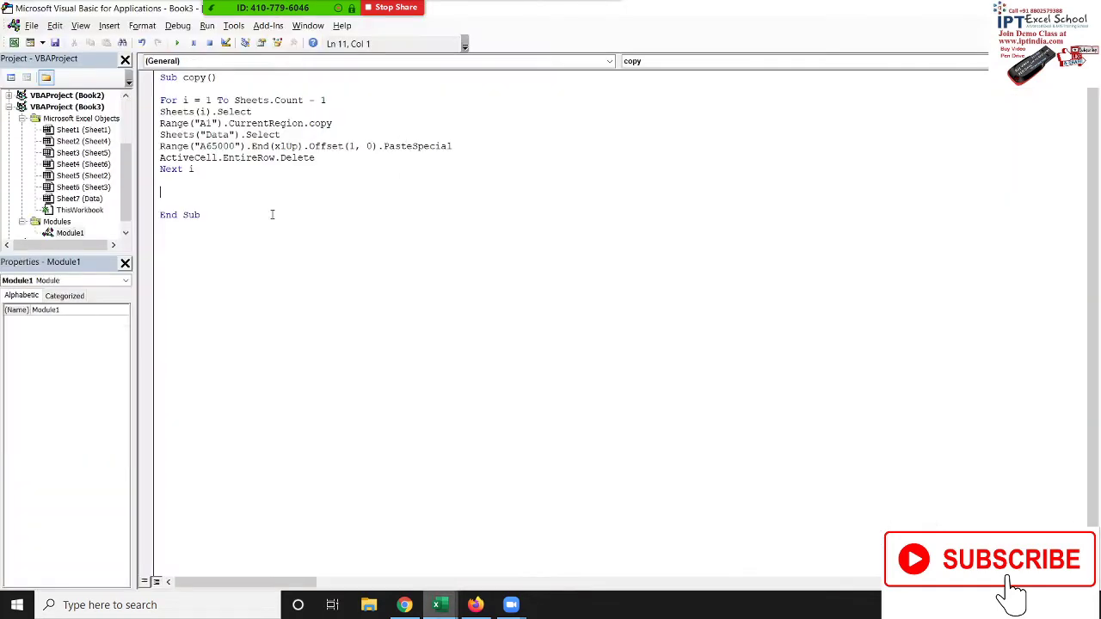
key("ctrl+a")
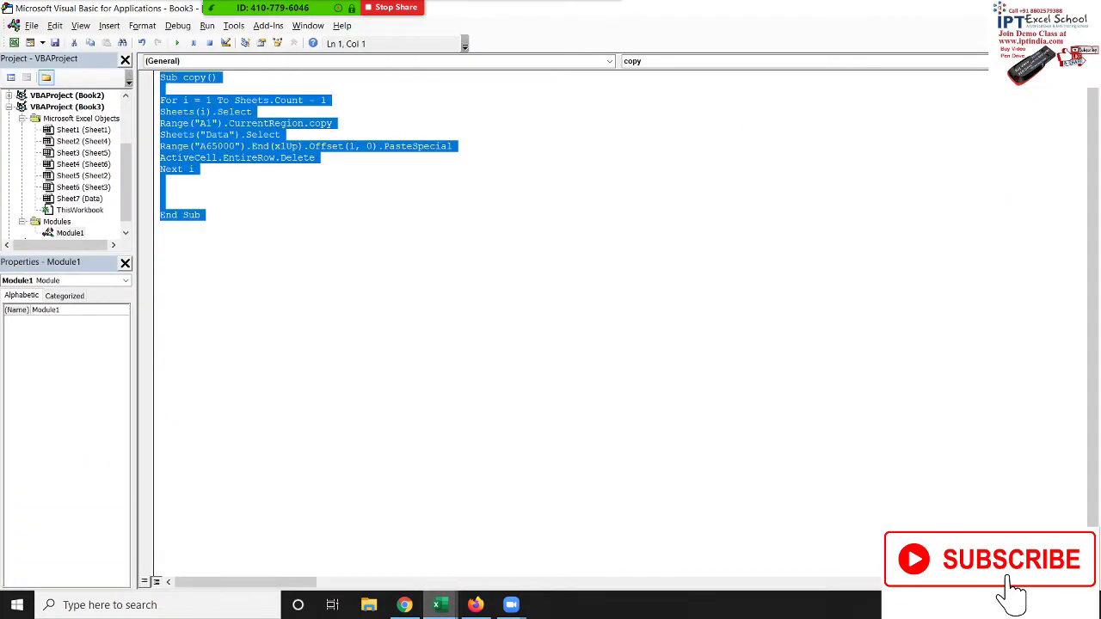
key("alt+Tab")
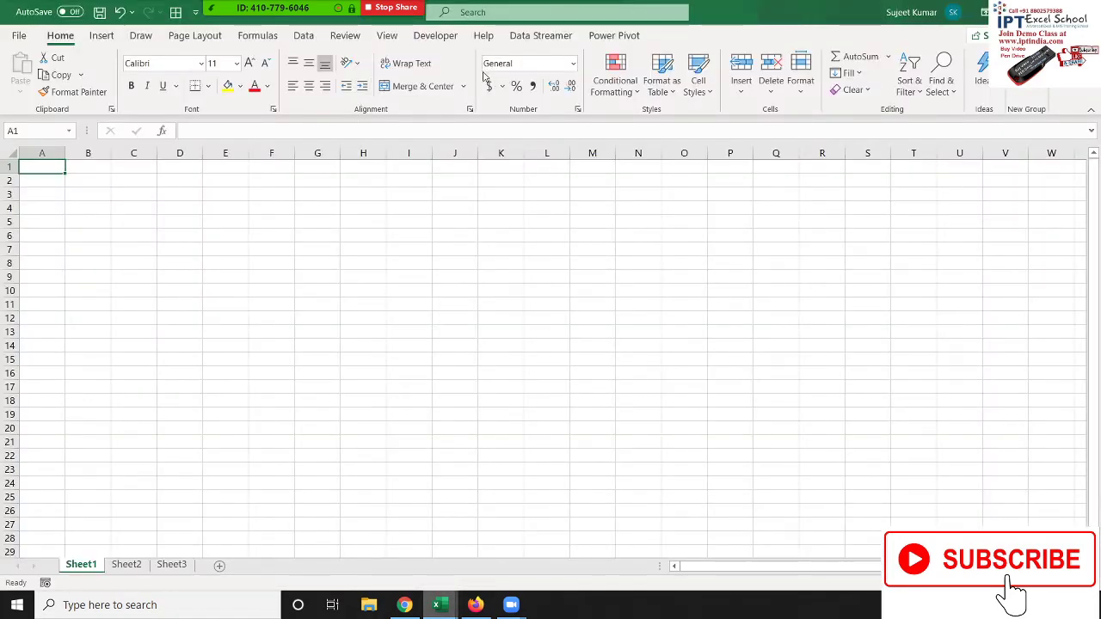
key("alt+Tab")
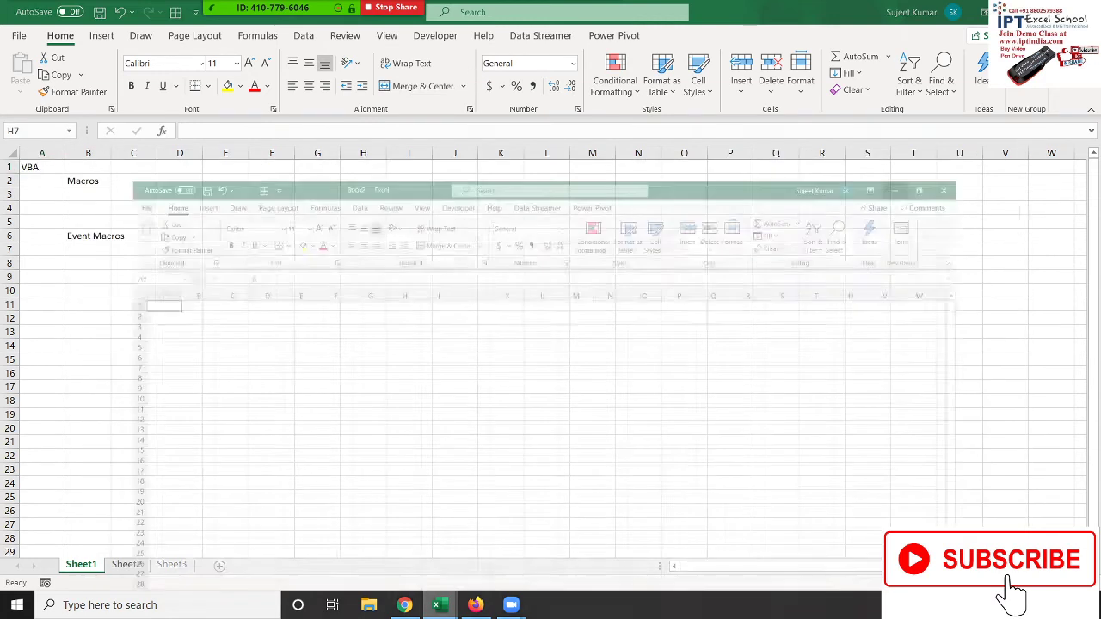
left_click(436, 35)
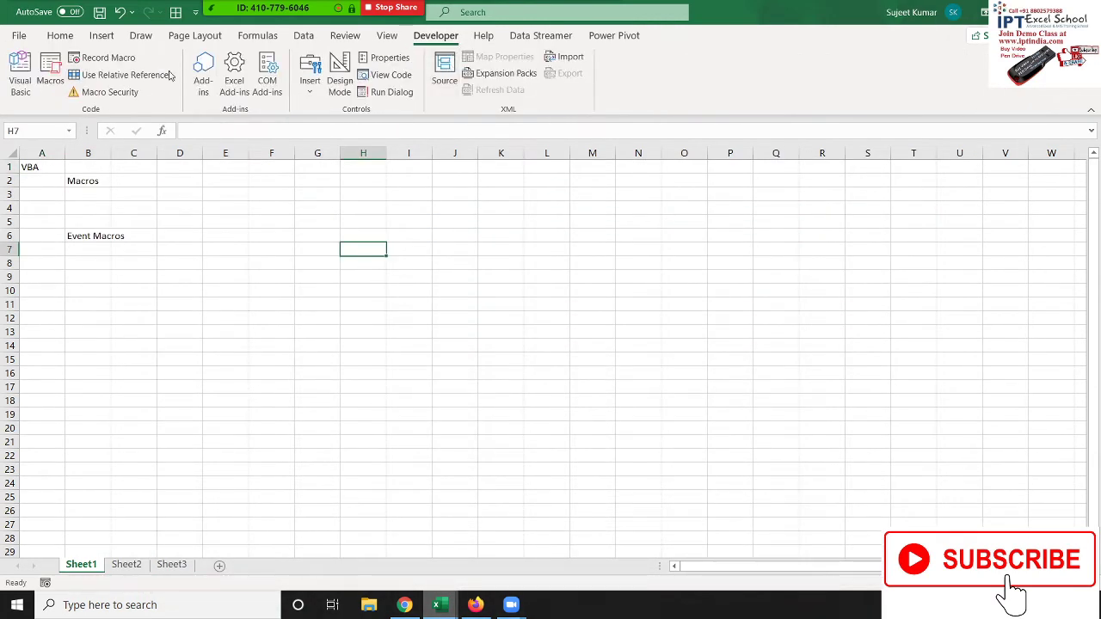
left_click(50, 76)
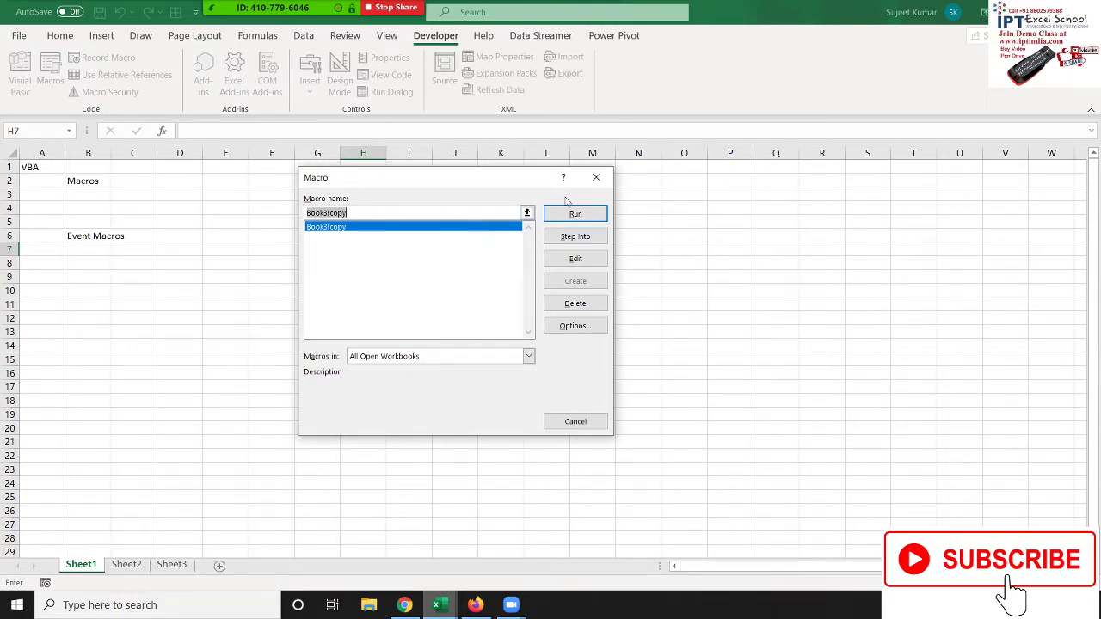
left_click(596, 177)
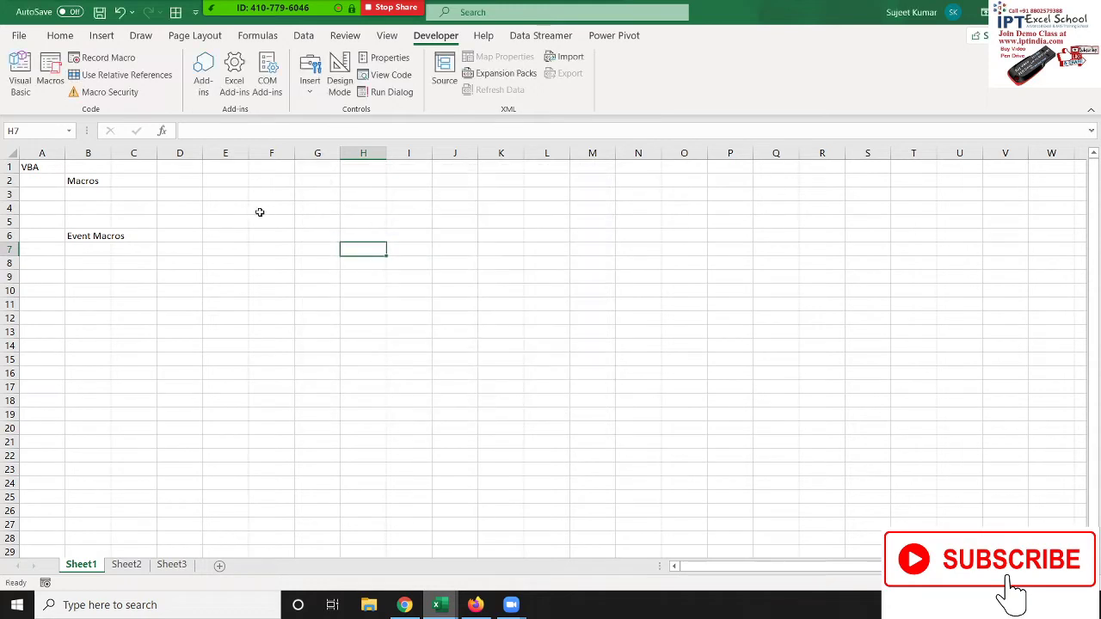
- Autofit column B so 'Event Macros' fits fully
left_click(108, 166)
double_click(111, 153)
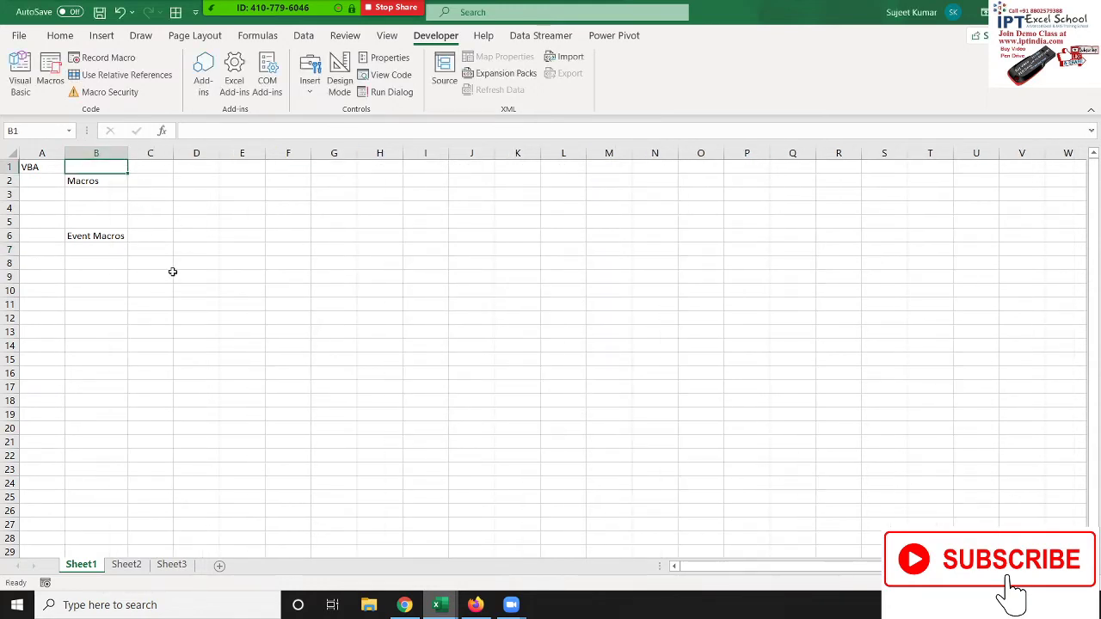
left_click(203, 277)
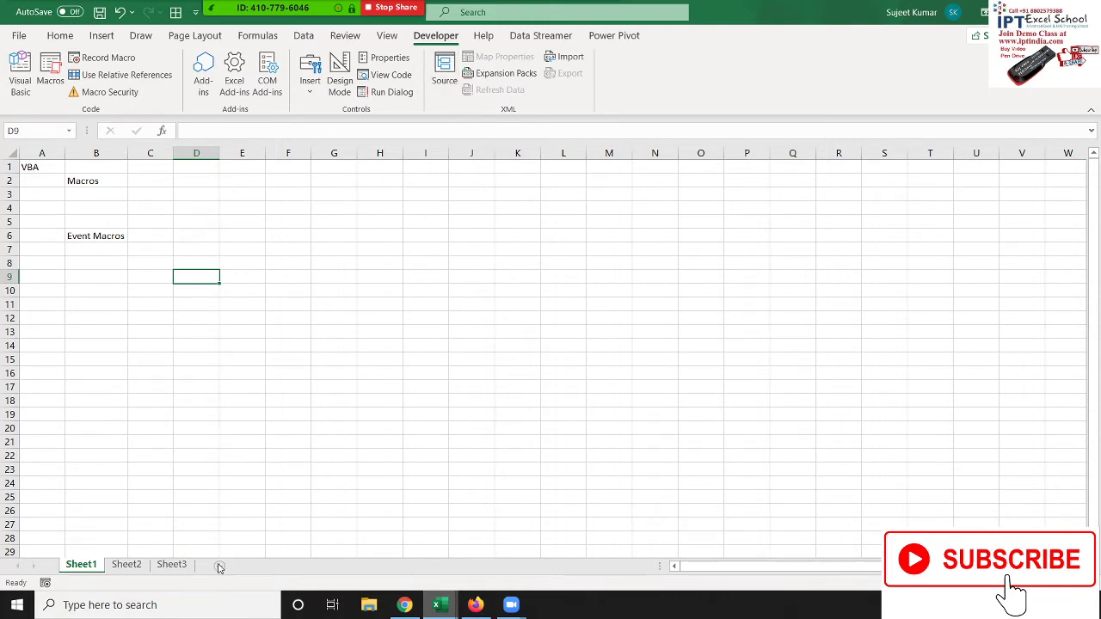
double_click(349, 333)
- Select the Event Macros cell B6, then open the Visual Basic editor from the Developer tab
left_click(295, 364)
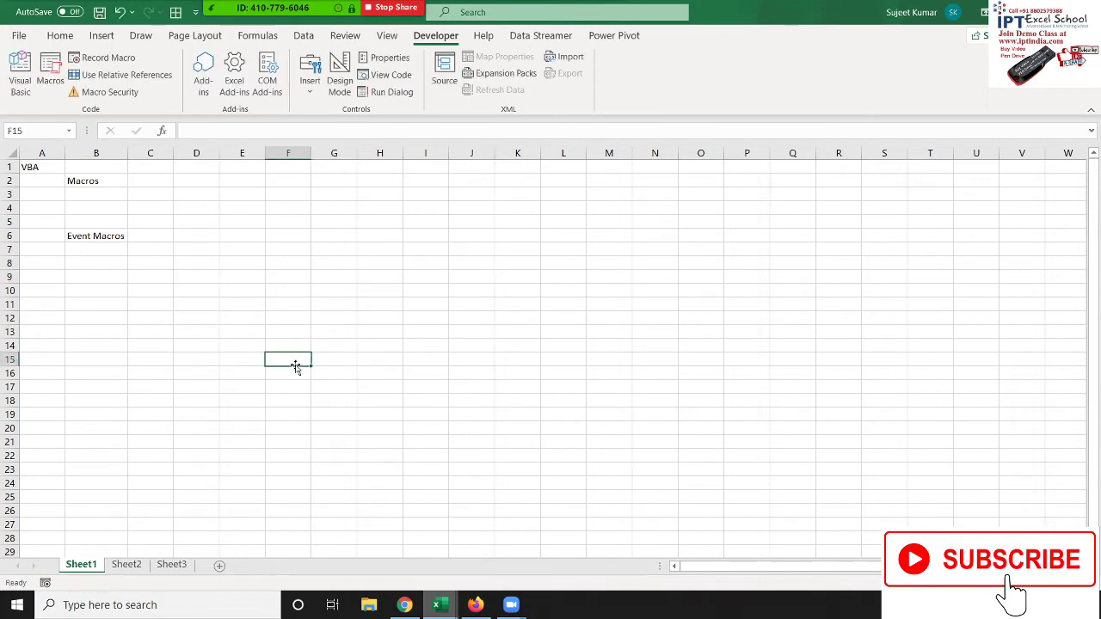
left_click(289, 248)
right_click(289, 247)
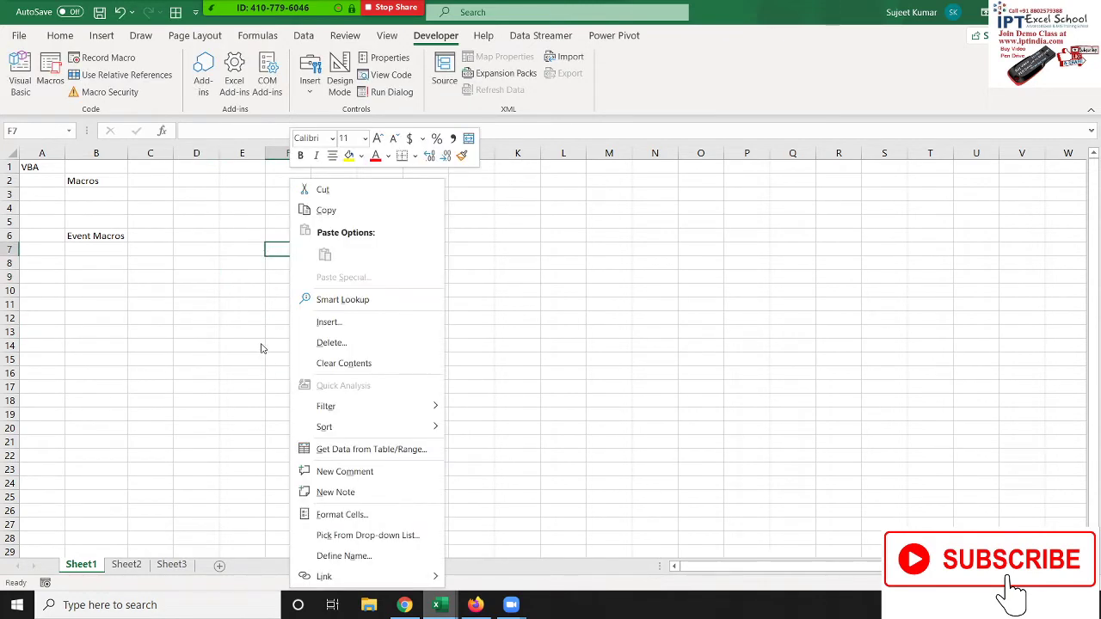
key("Escape")
left_click(487, 250)
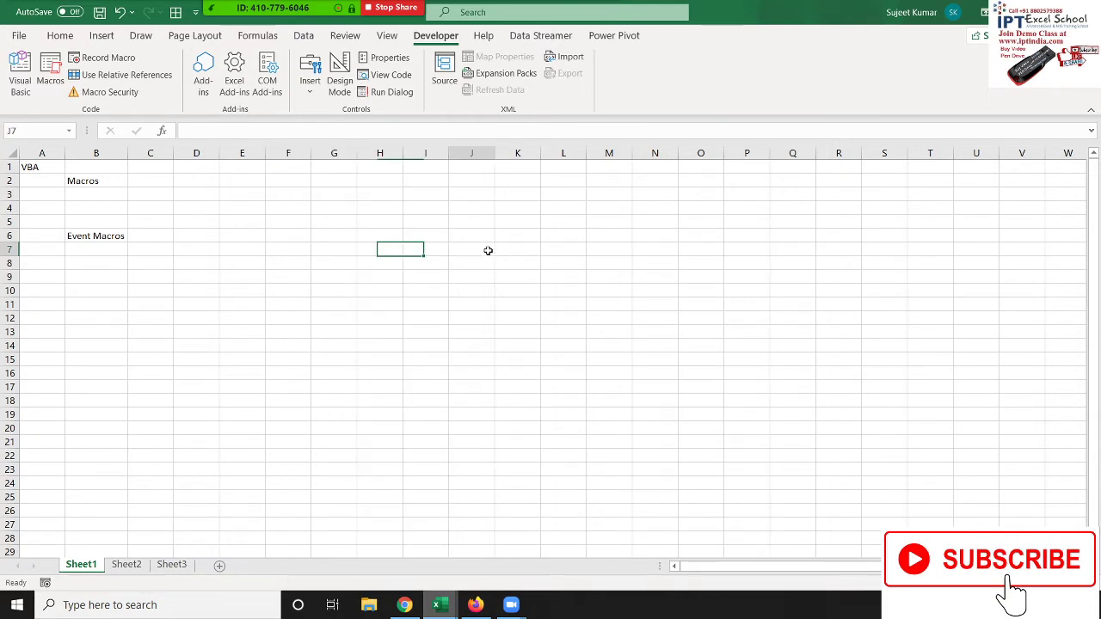
left_click(97, 232)
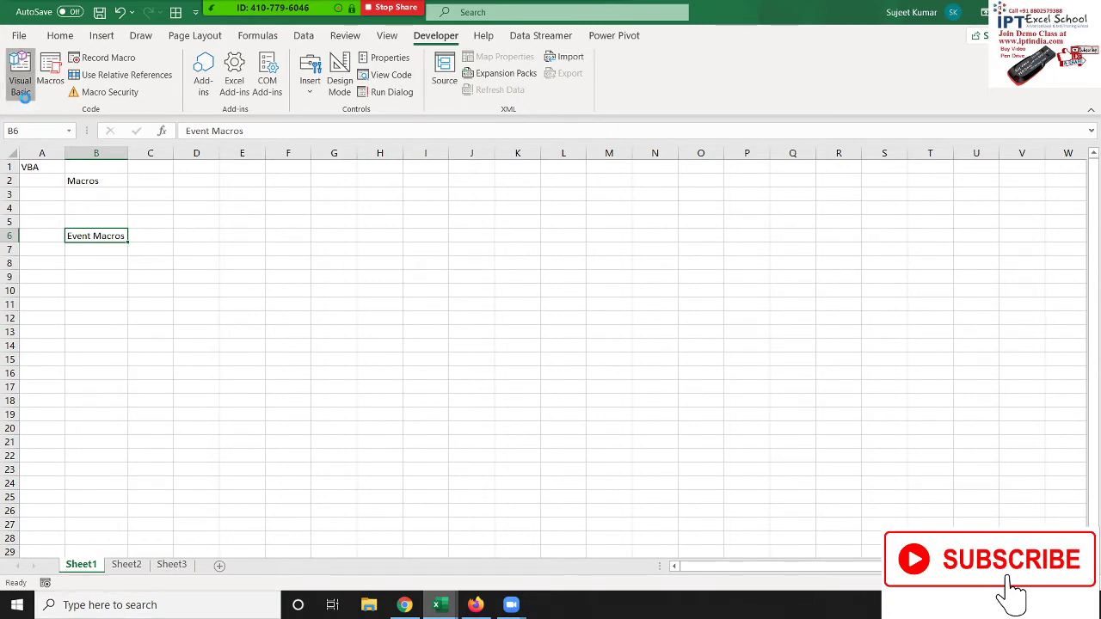
left_click(20, 76)
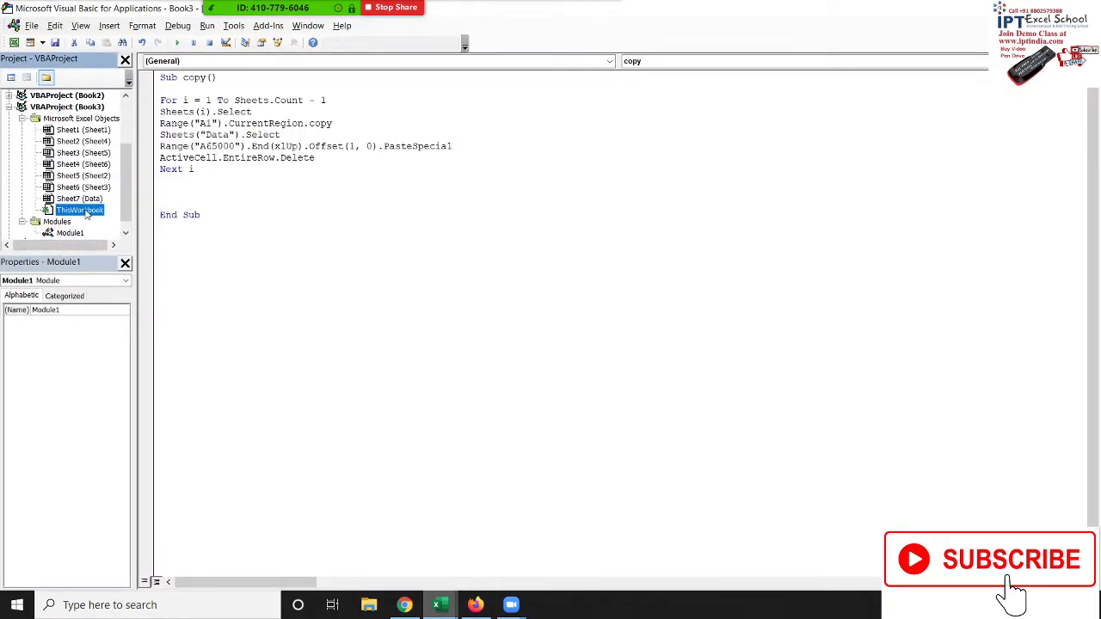
- In ThisWorkbook, add a Workbook_NewSheet event with ActiveSheet.Name = InputBox("Enter Name"), then return to Excel
double_click(89, 212)
left_click(198, 61)
left_click(198, 83)
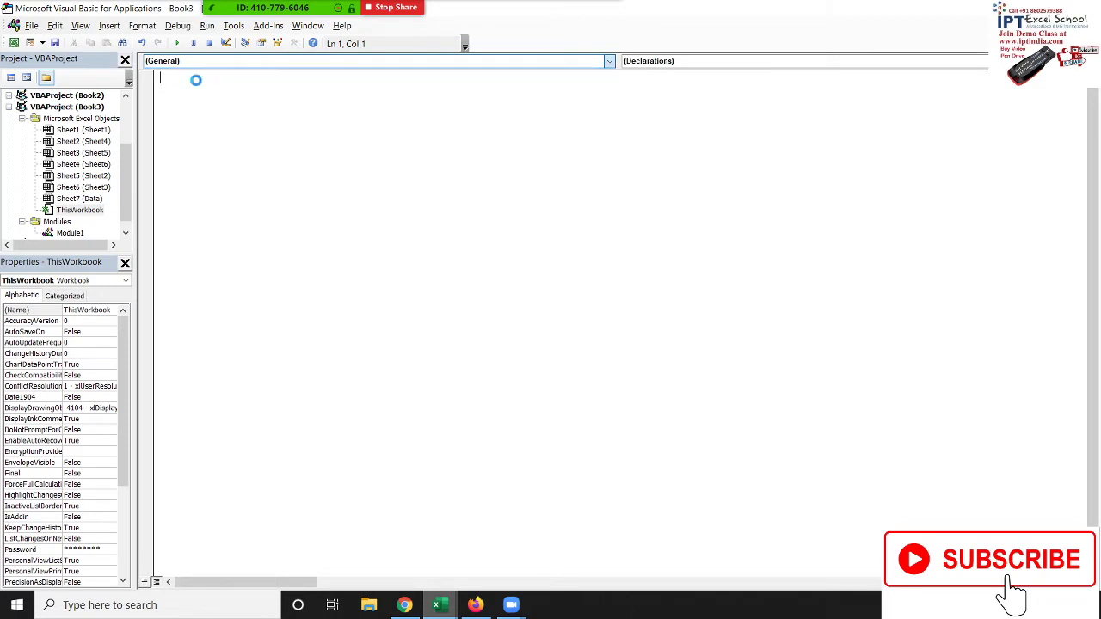
left_click(651, 61)
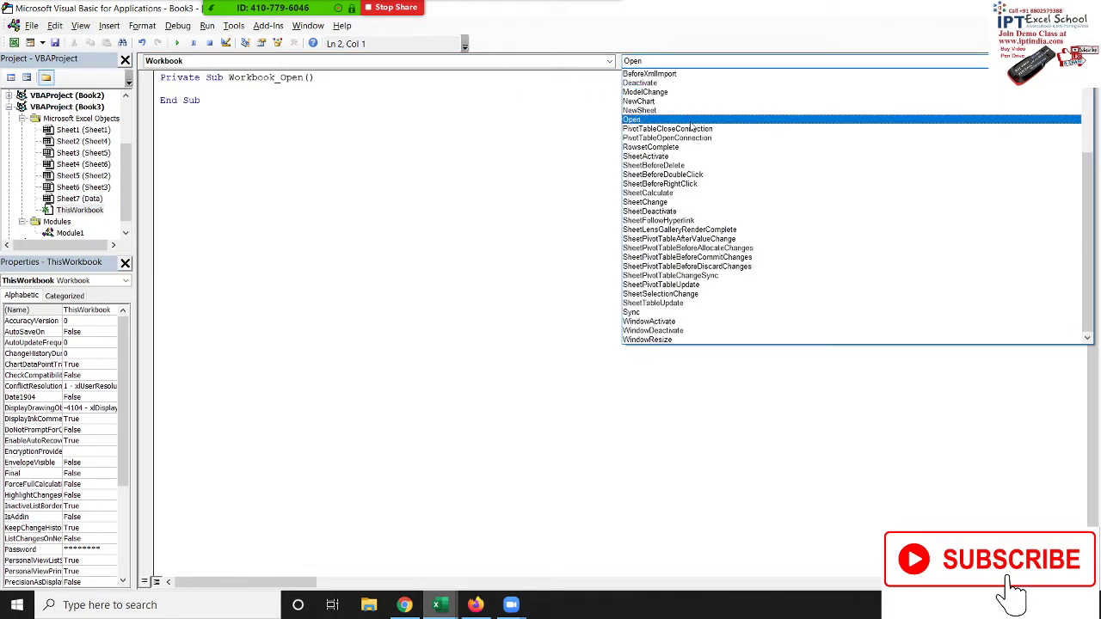
left_click(690, 111)
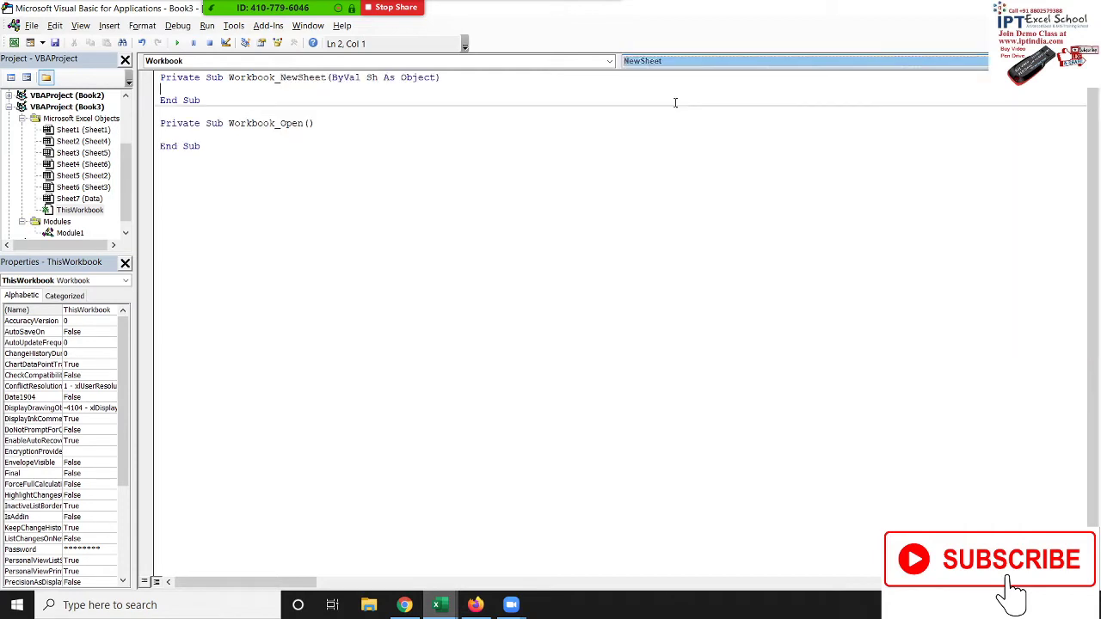
key("Return")
type("a")
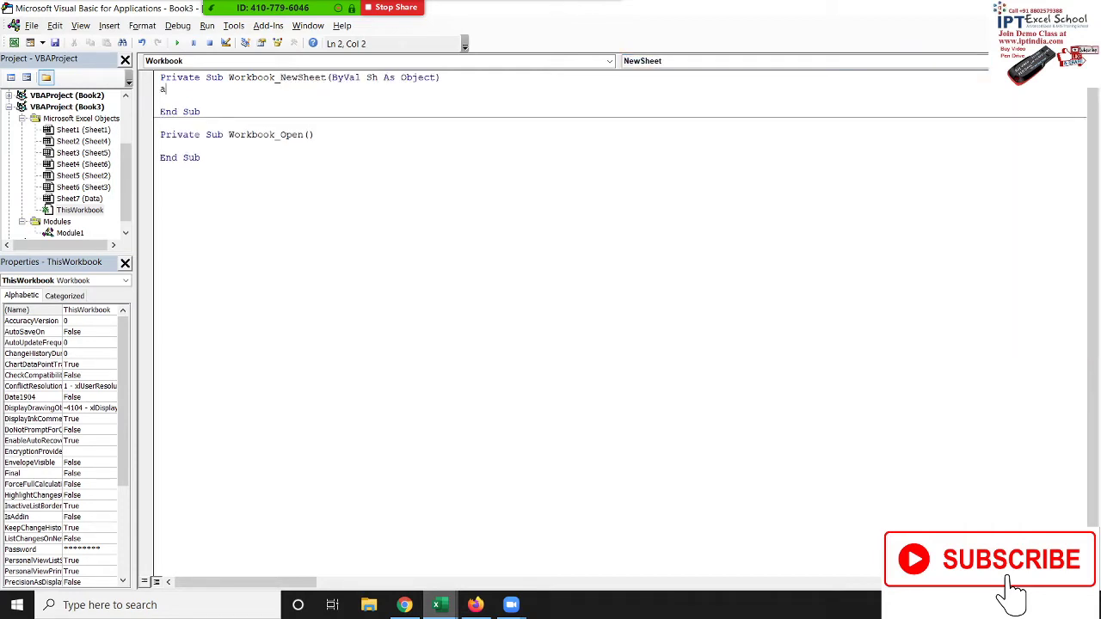
type("ctivesh")
type("eet.n")
type("ame=i")
type("nput")
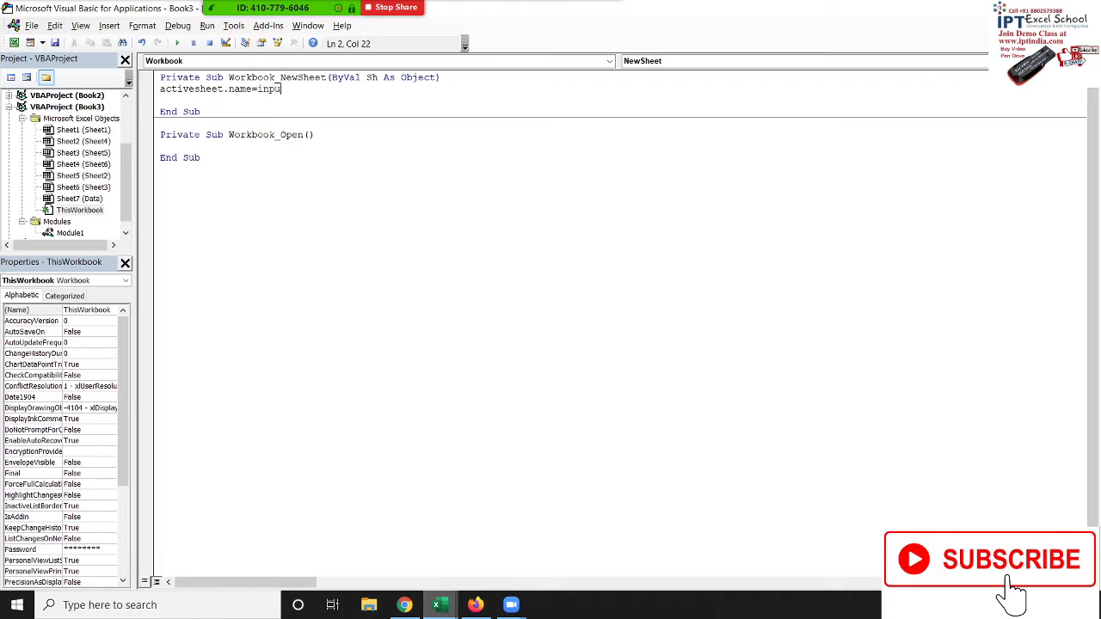
type("box")
type("(\"Ent")
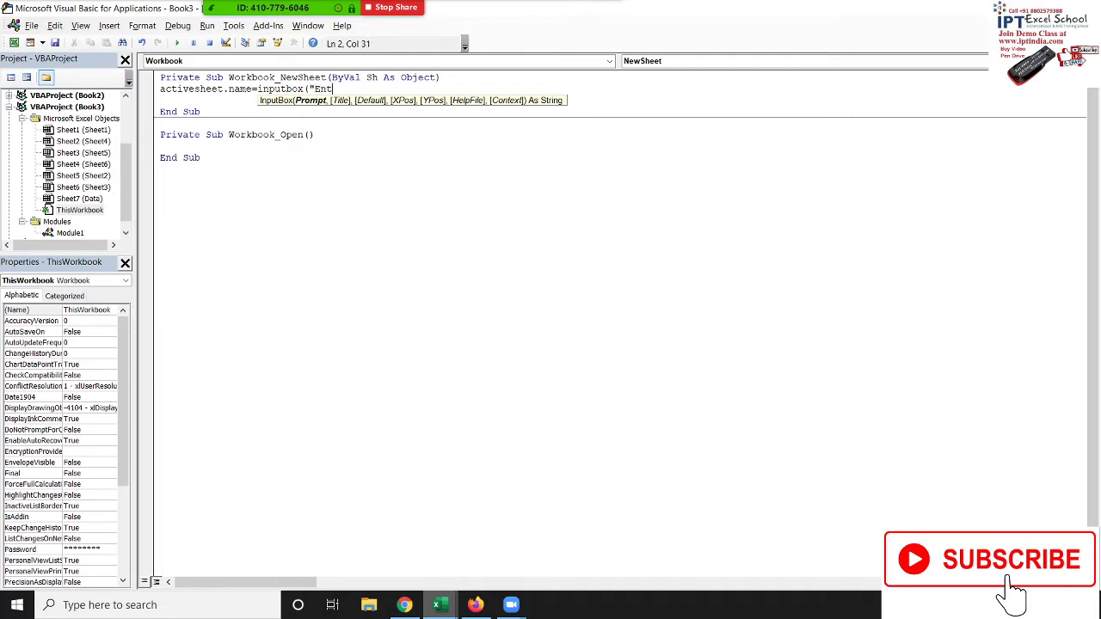
type("er Name\"")
type(")")
left_click(577, 123)
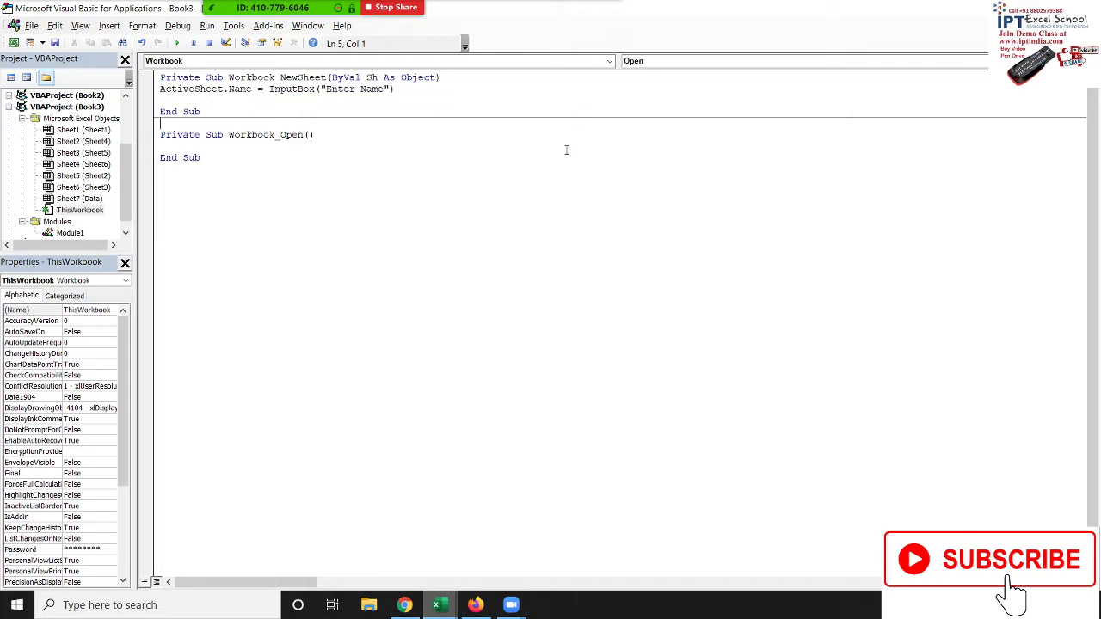
key("alt+F11")
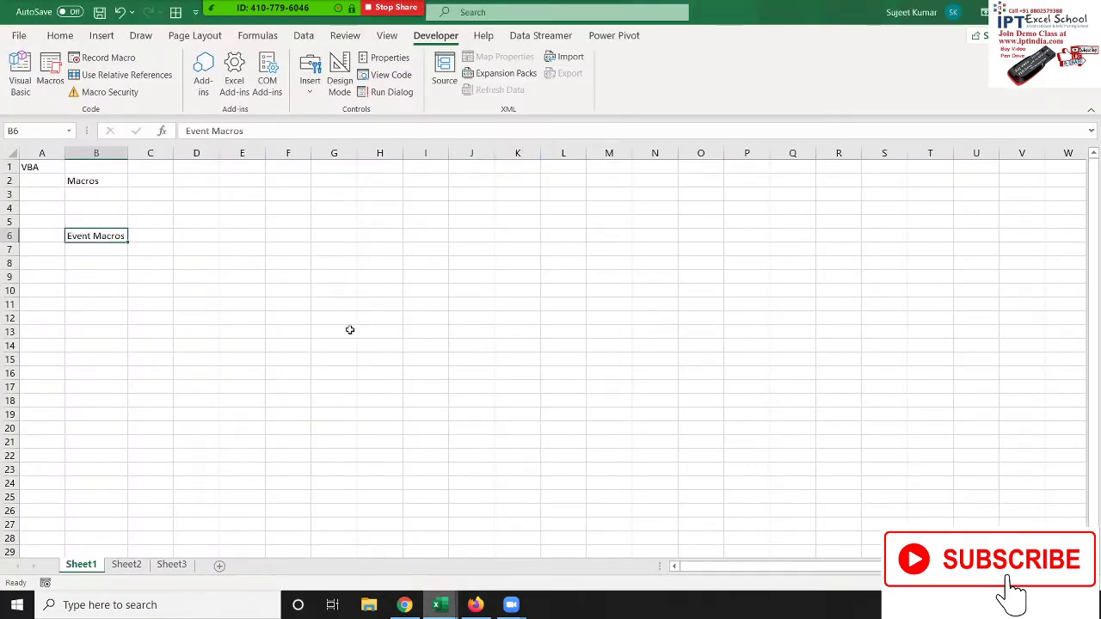
- Add a new sheet to Book3 and name it Titu through the Enter Name prompt
left_click(220, 566)
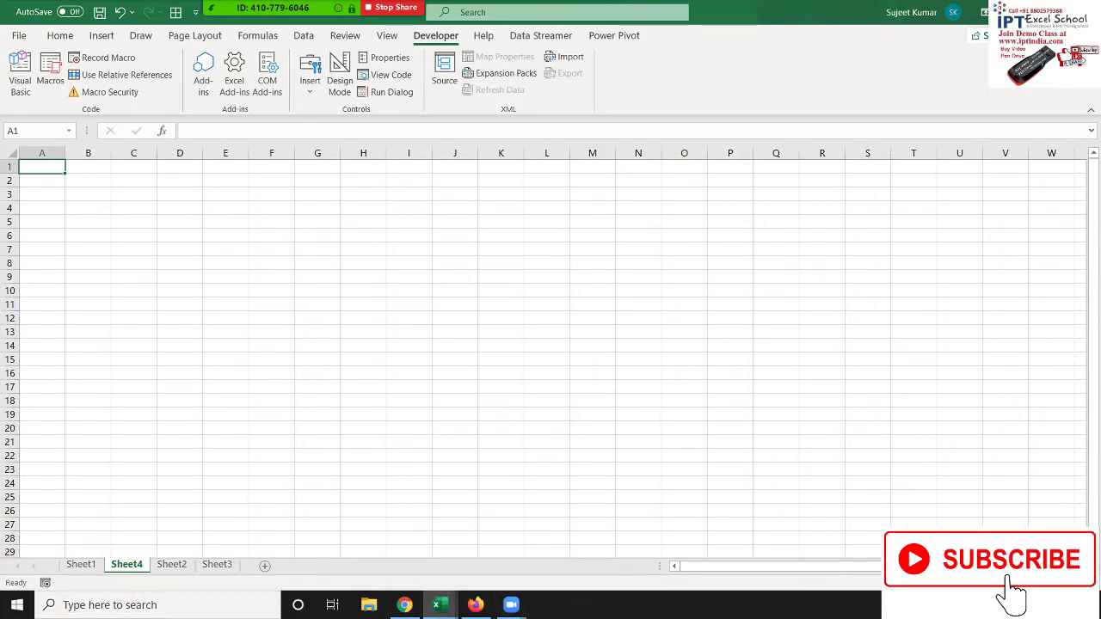
key("alt+F11")
mouse_move(439, 605)
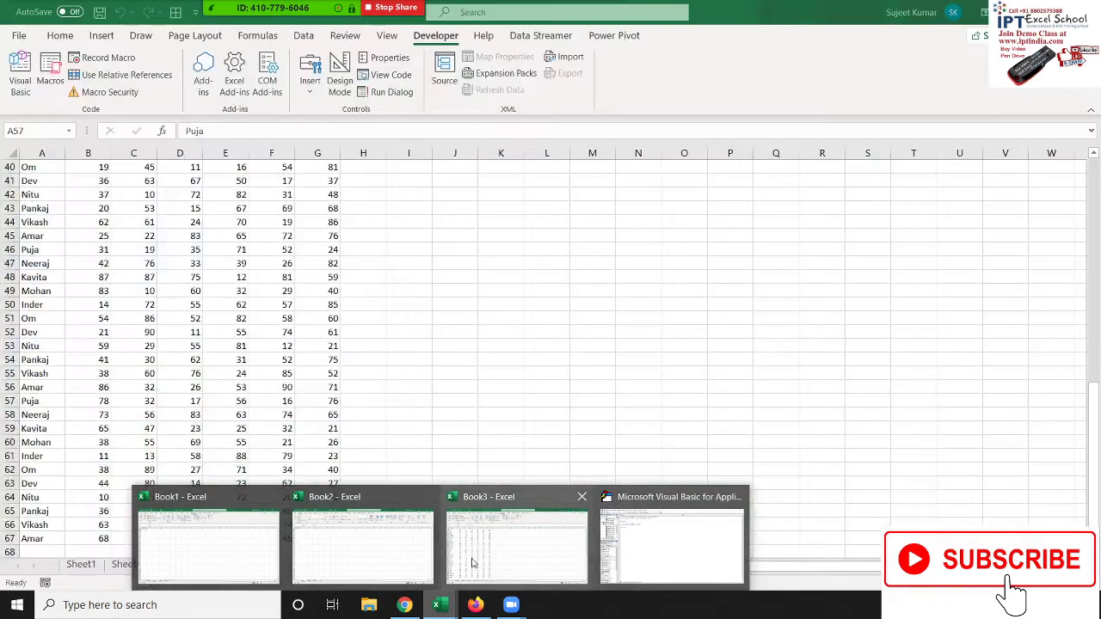
left_click(452, 533)
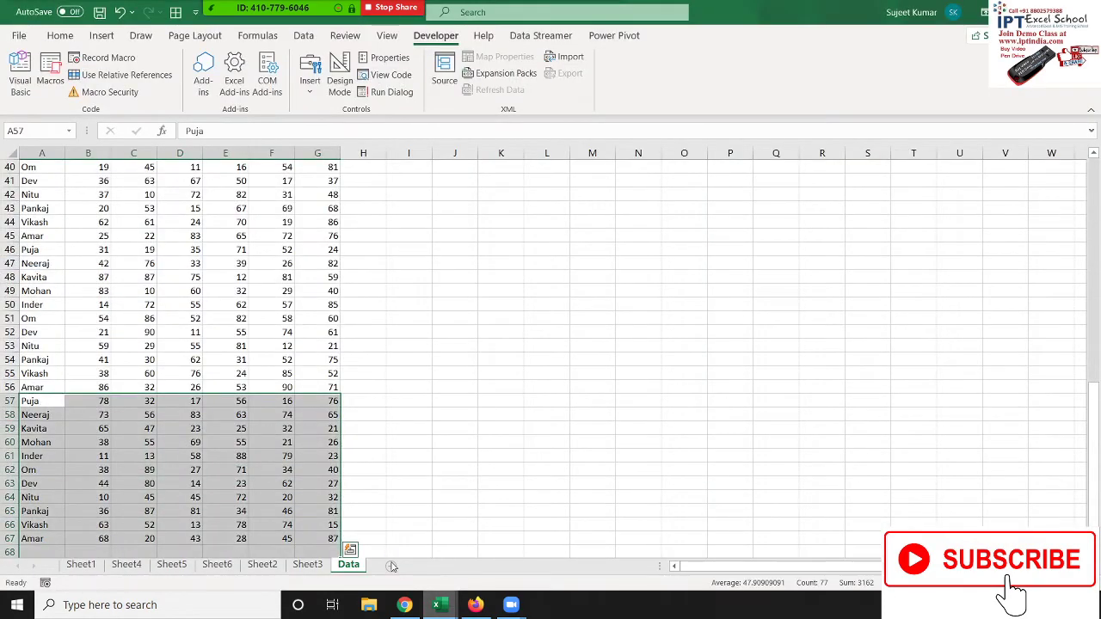
left_click(391, 566)
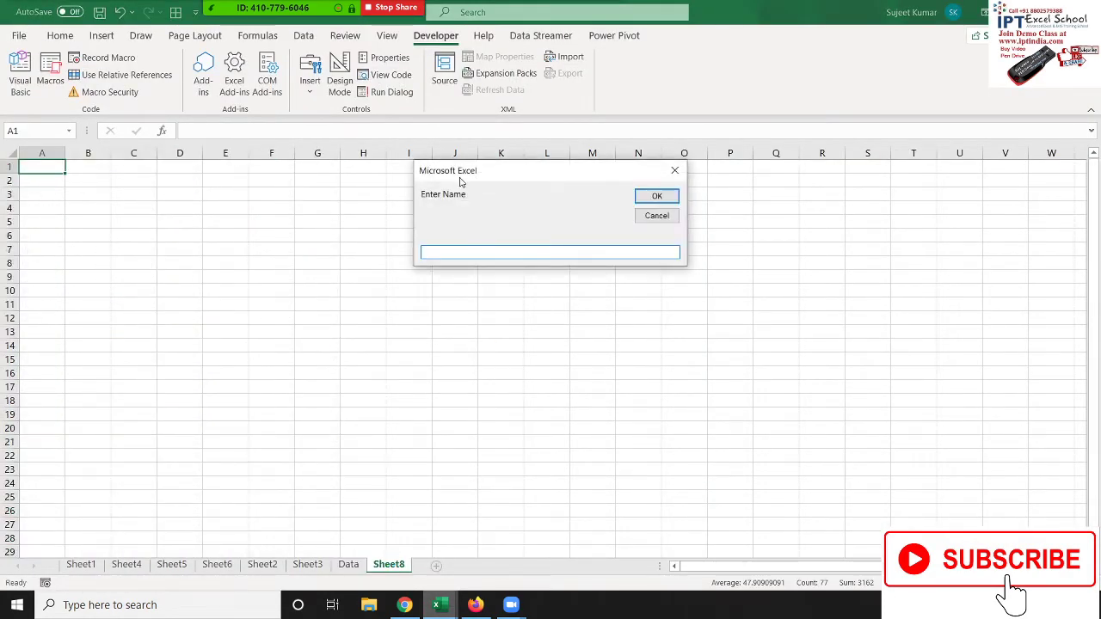
left_click_drag(460, 180, 399, 186)
type("Titu")
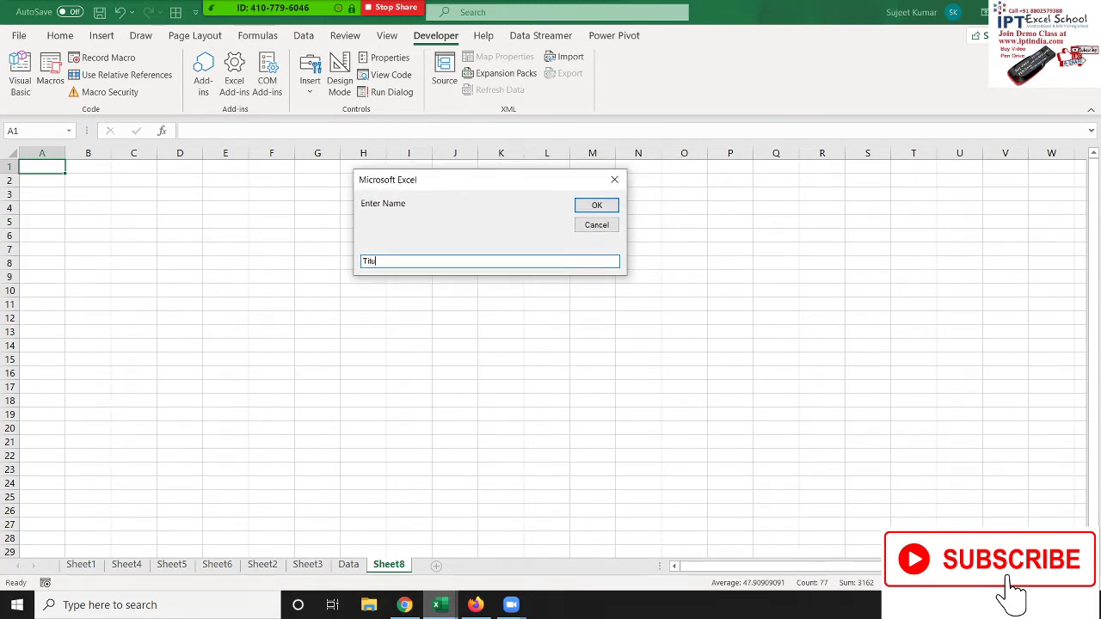
left_click(587, 209)
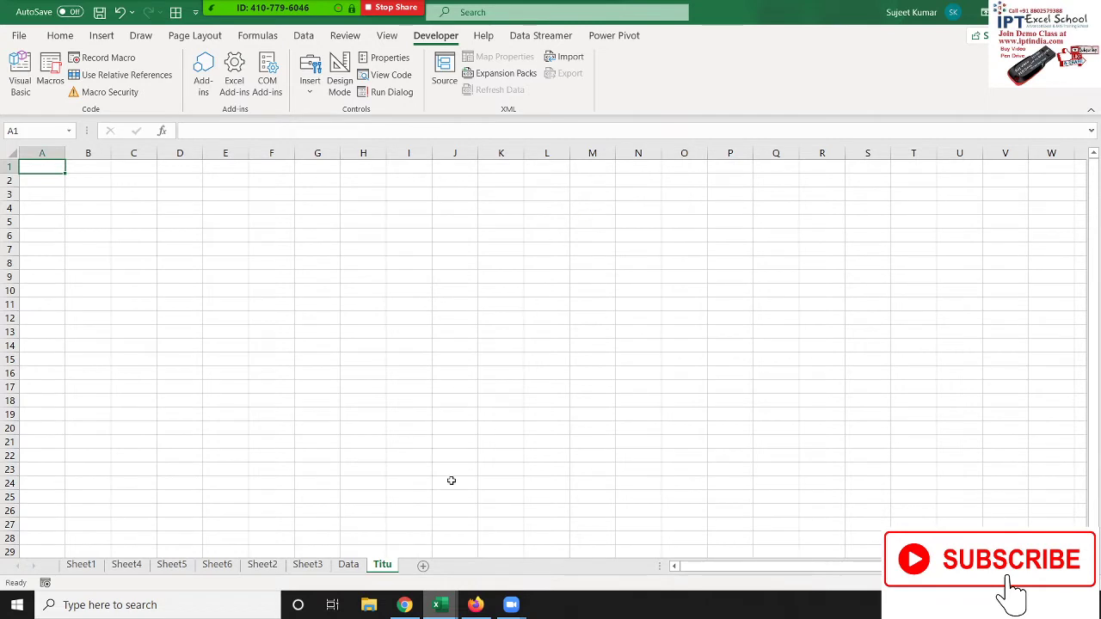
- Delete the Titu sheet and clear the highlighted range on the Data sheet
right_click(391, 577)
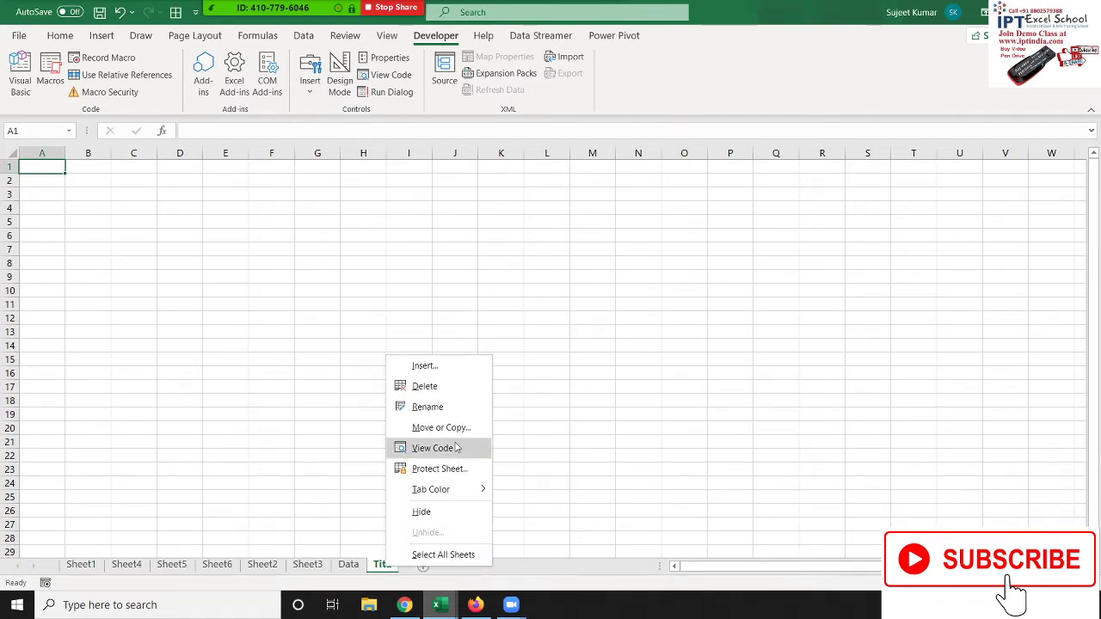
left_click(458, 388)
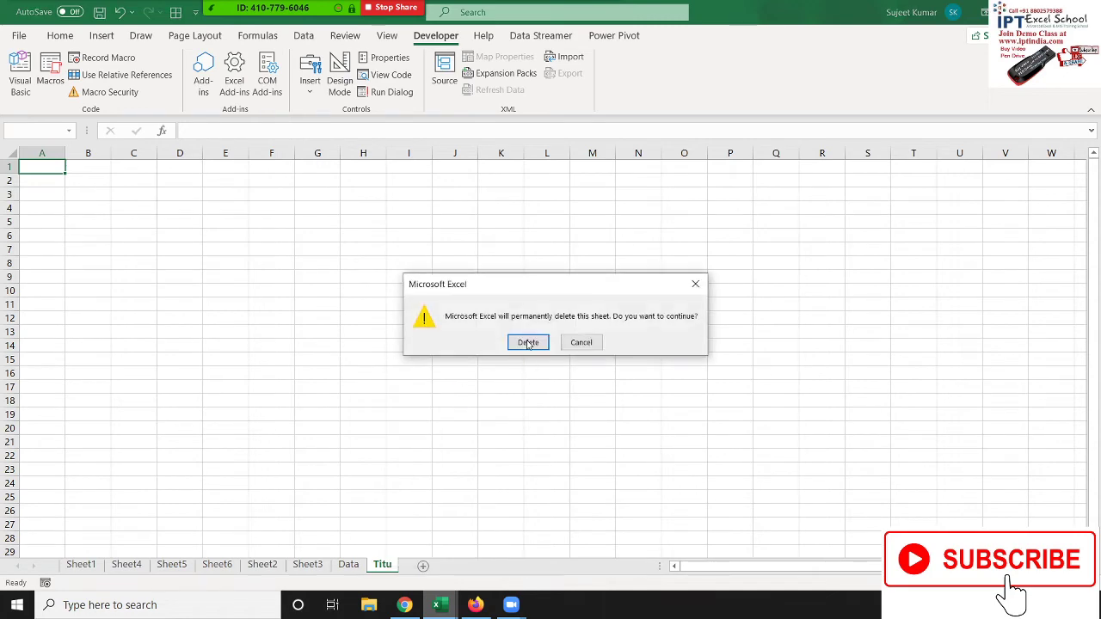
left_click(527, 342)
left_click(512, 358)
- Select the ActiveSheet.Name InputBox line in the code editor
key("alt+F11")
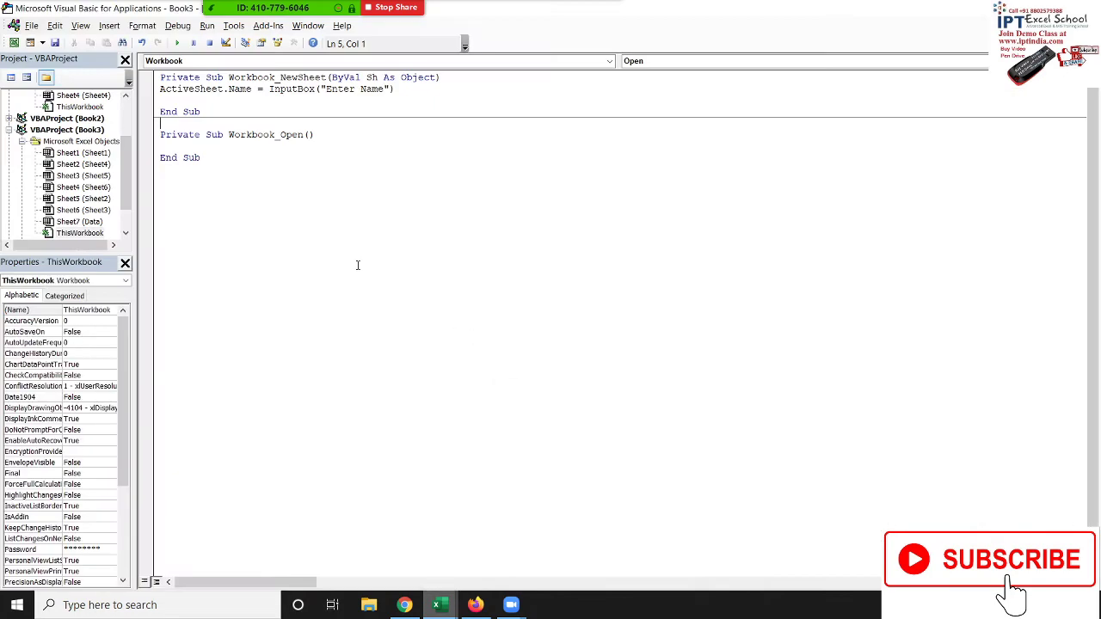
left_click_drag(153, 90, 154, 97)
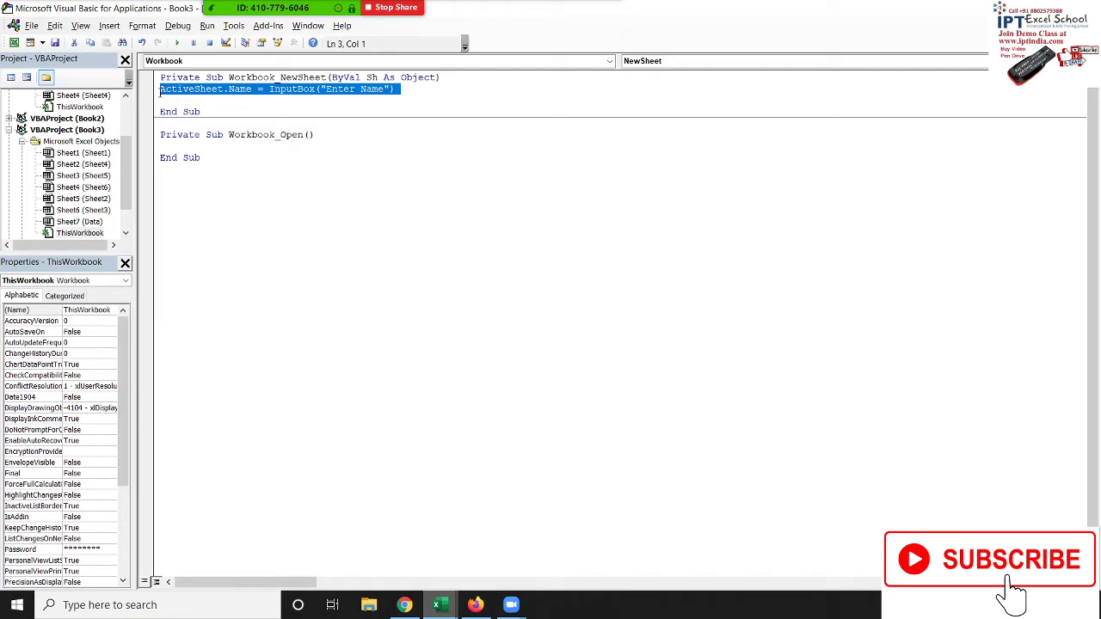
key("alt+F11")
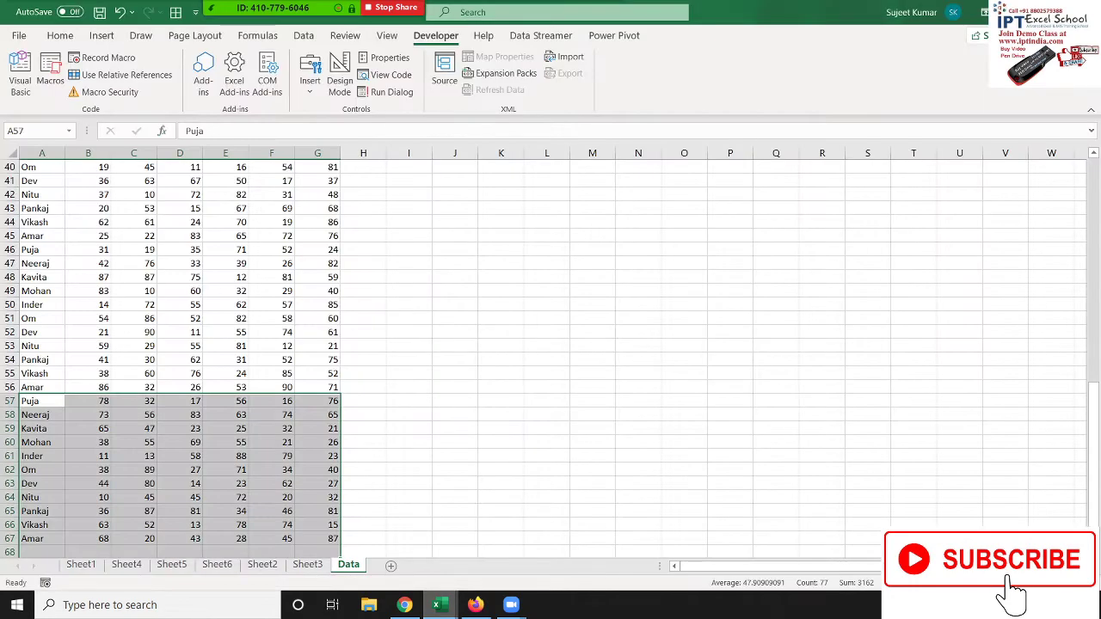
key("alt+F11")
- Switch to the workbook containing Sheet4 and select cell F7
mouse_move(445, 605)
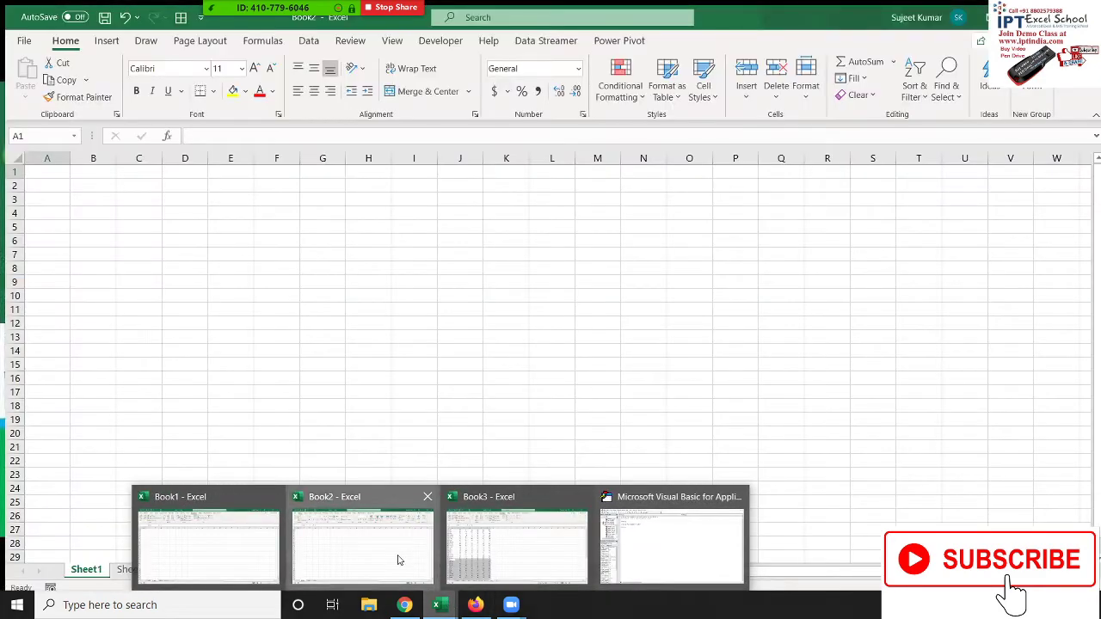
left_click(398, 560)
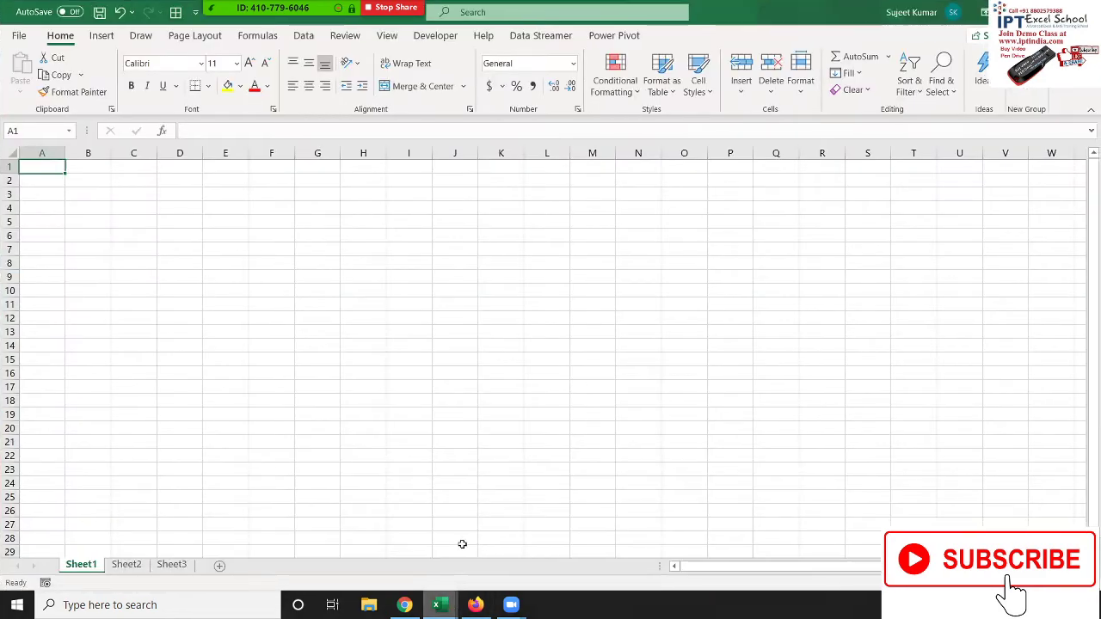
mouse_move(396, 607)
mouse_move(437, 604)
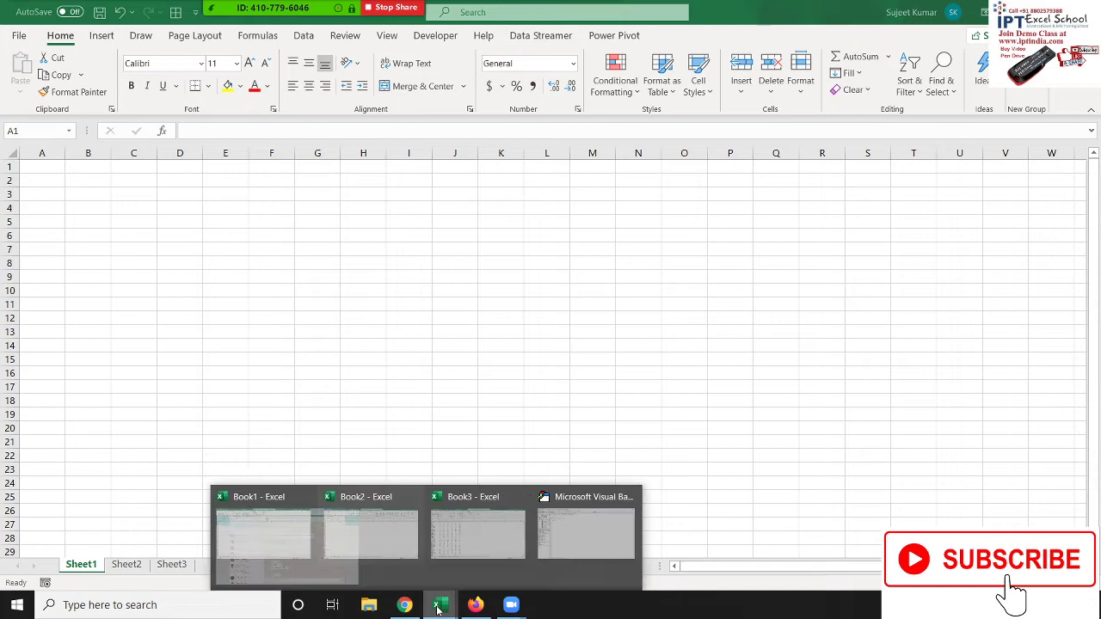
left_click(226, 543)
left_click(60, 35)
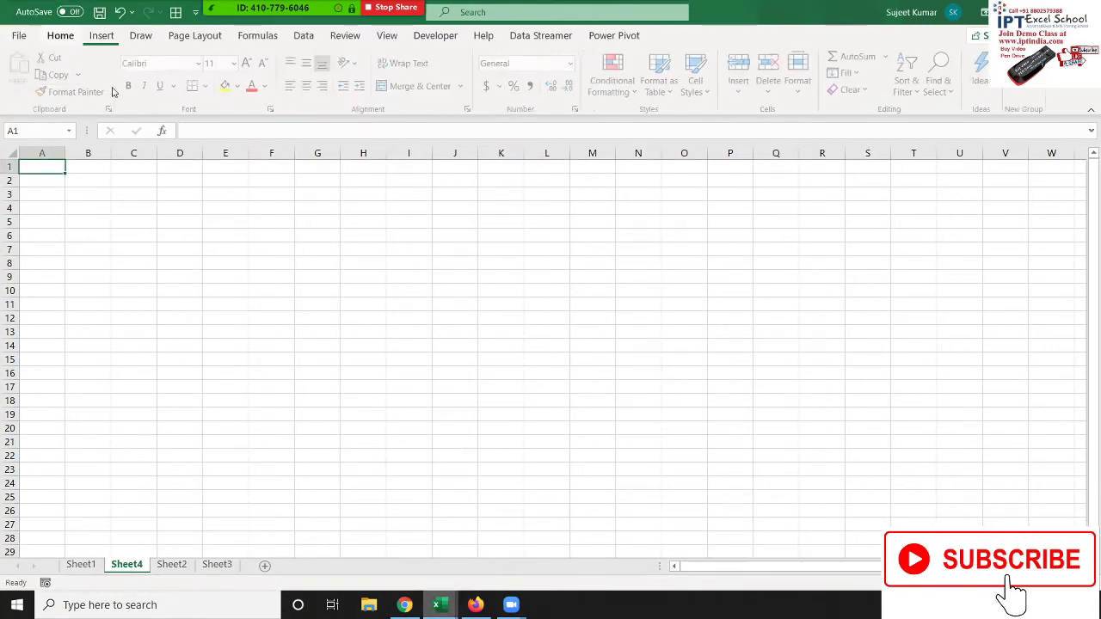
left_click(284, 250)
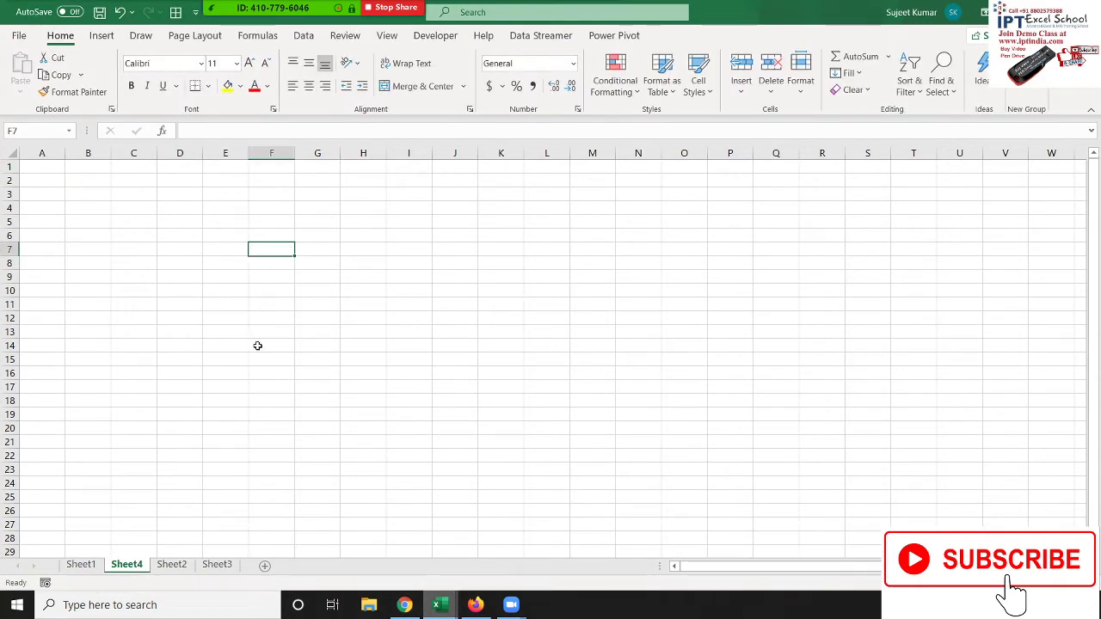
- Open Sheet4's code and create a Worksheet_SelectionChange event procedure
right_click(139, 566)
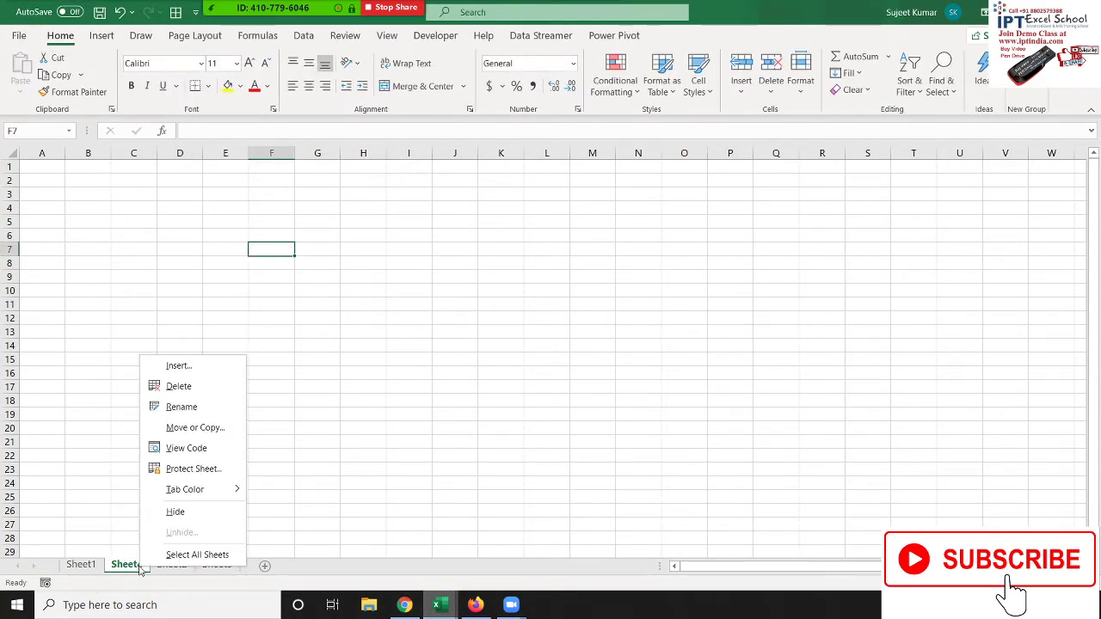
left_click(176, 449)
left_click(174, 61)
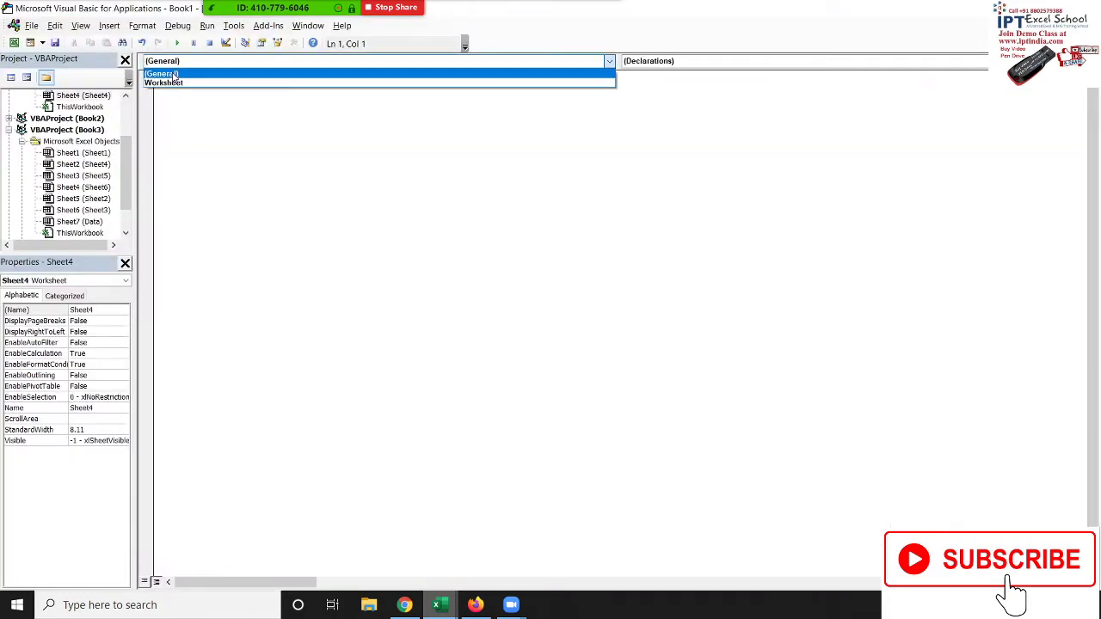
left_click(175, 81)
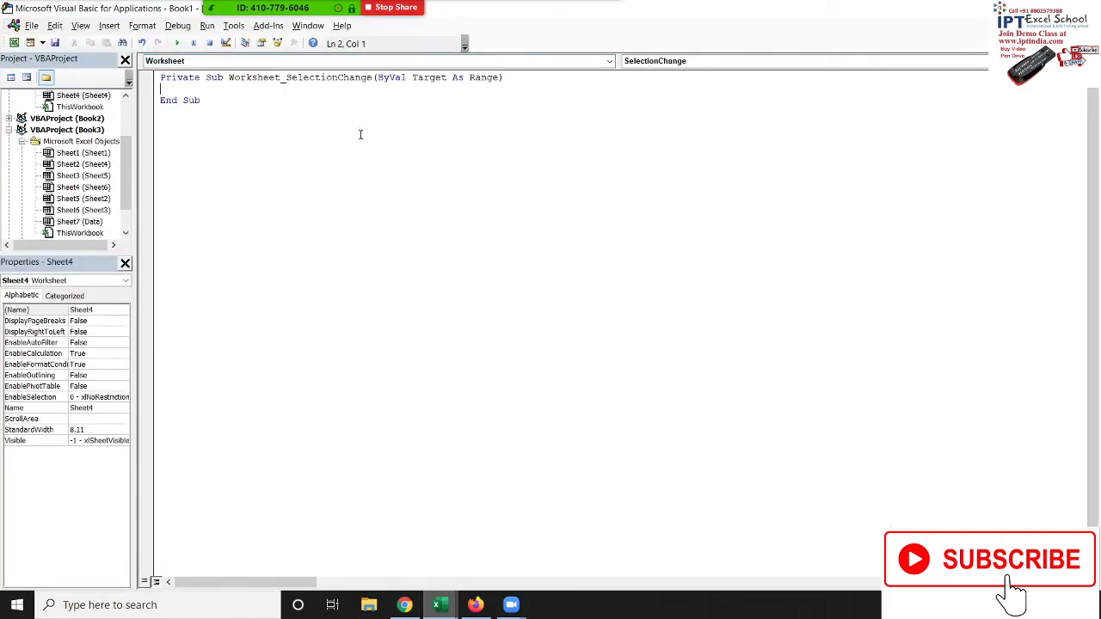
key("Return")
- Write ActiveCell.Interior.Color = vbRed inside the procedure and return to Excel
type("activecell.in")
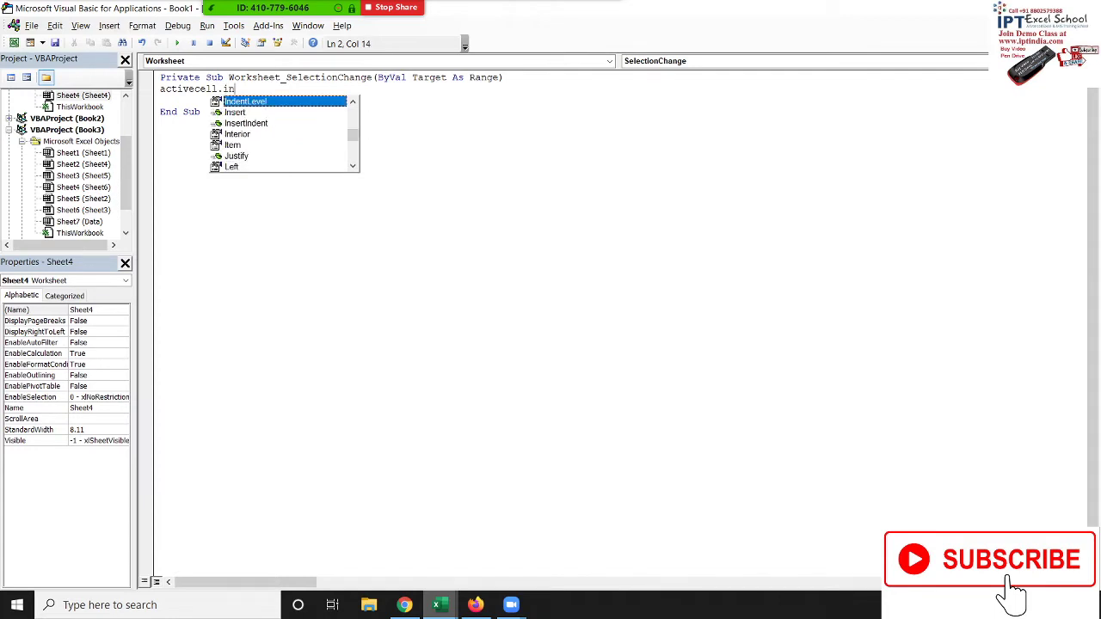
type("t")
key("Tab")
type(".")
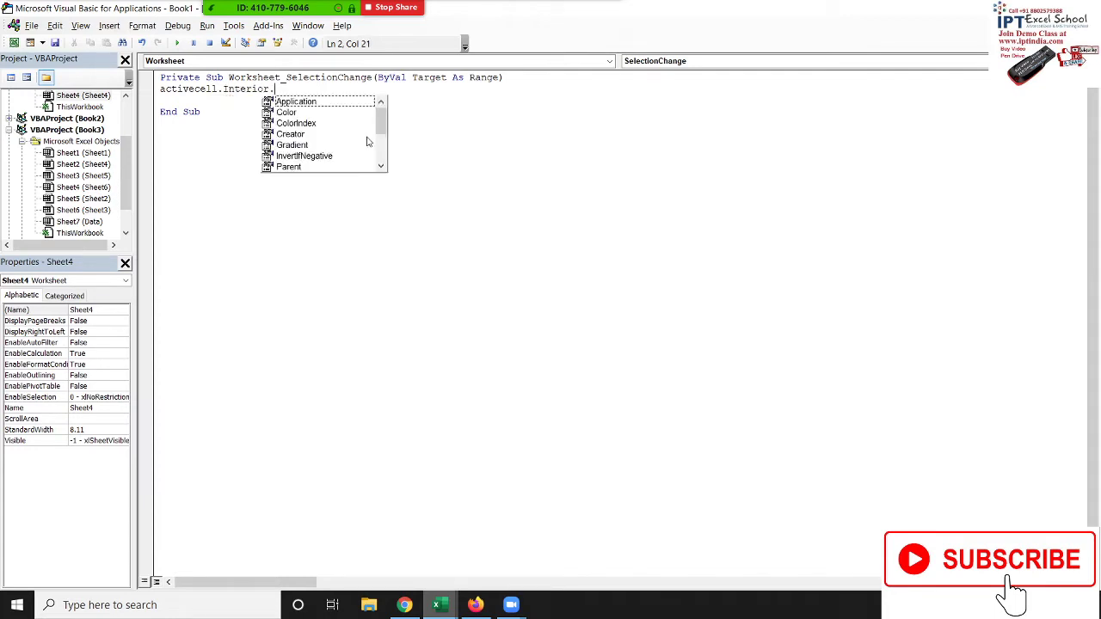
type("co")
key("Tab")
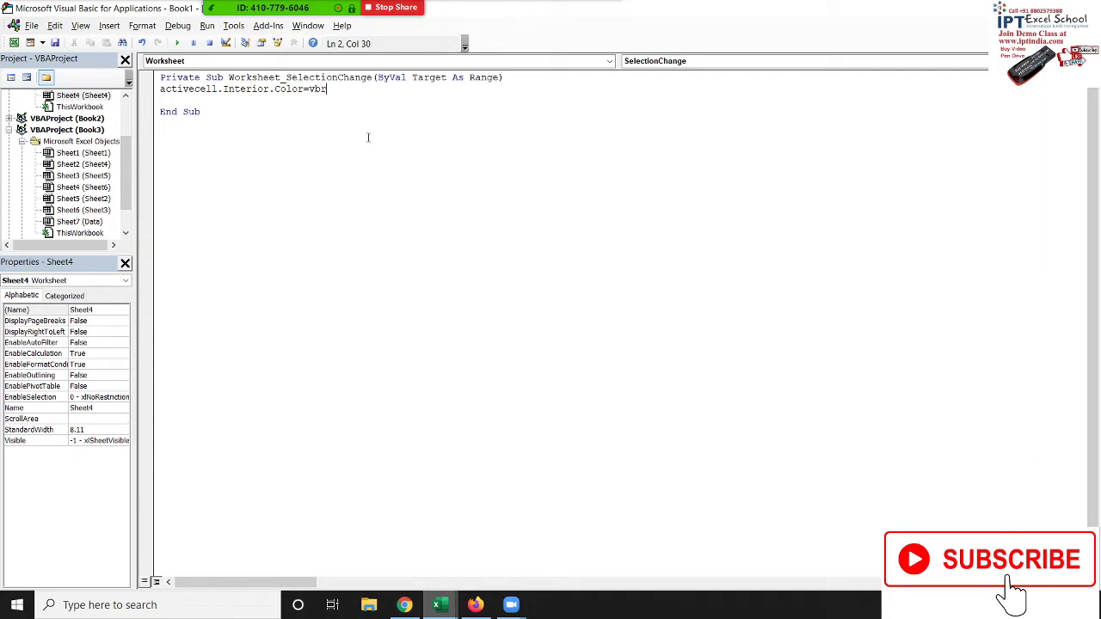
left_click(332, 138)
left_click_drag(364, 97, 158, 87)
left_click(260, 100)
key("alt+F11")
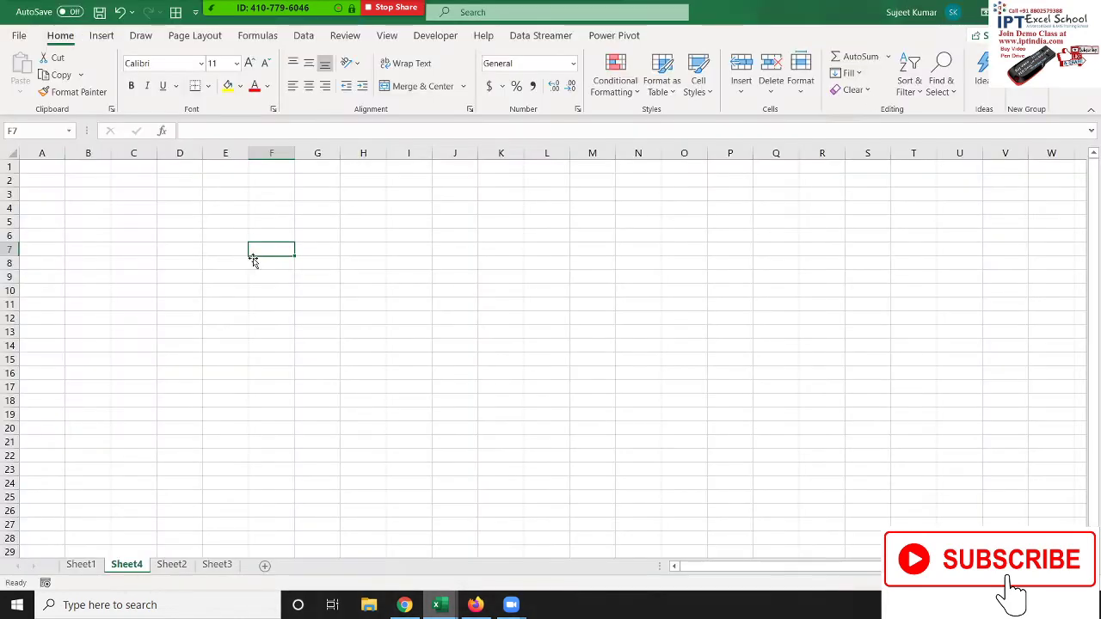
- Select scattered Sheet4 cells (H8, B6, B16, F20, L24, R19, D14, J5, G25, B21…) so they turn red
left_click(369, 263)
left_click(271, 303)
left_click(454, 386)
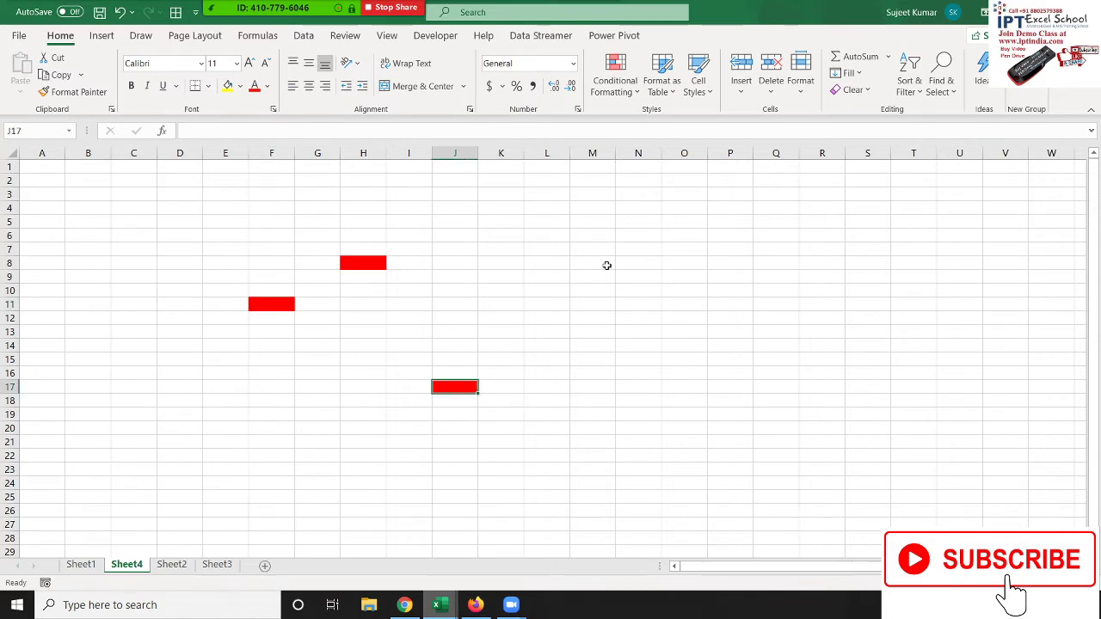
left_click(592, 262)
left_click(271, 180)
left_click(105, 242)
left_click(88, 373)
left_click(271, 428)
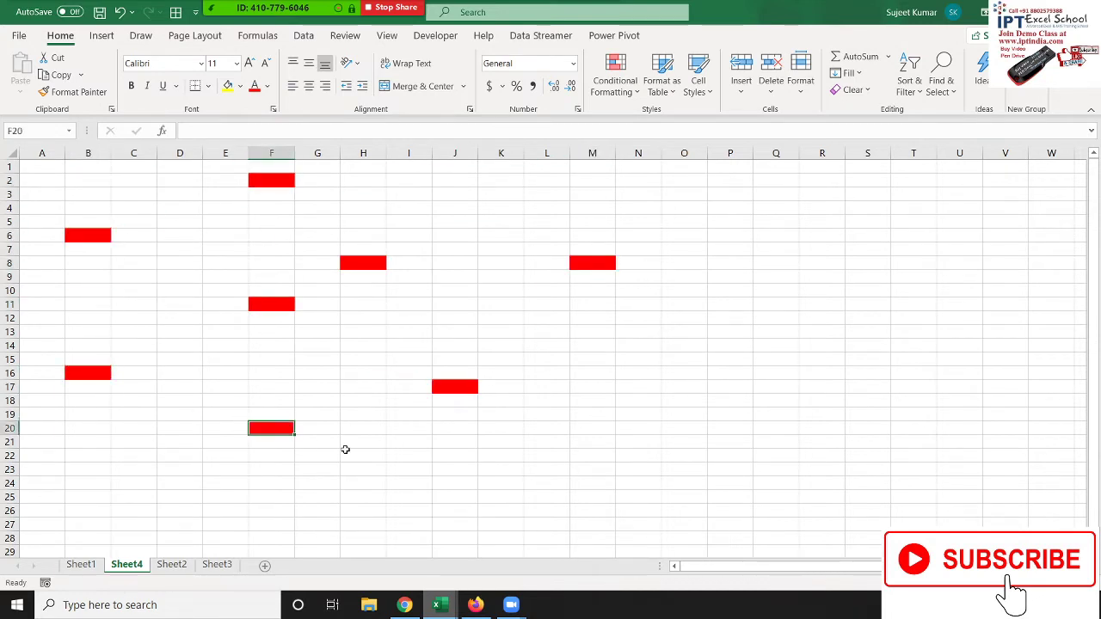
left_click(546, 482)
left_click(827, 412)
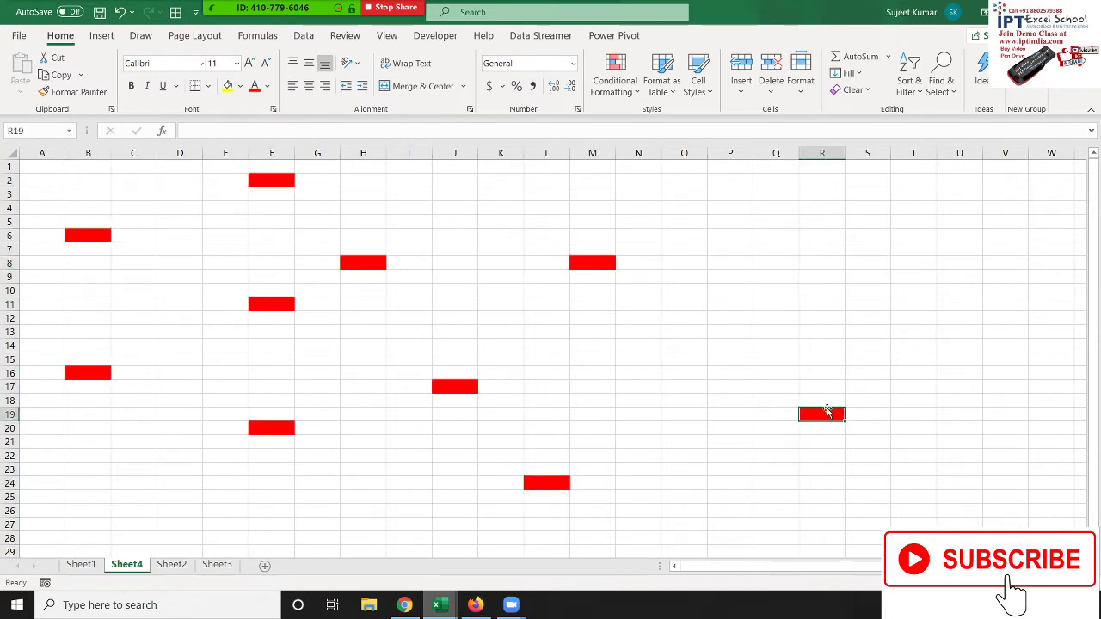
left_click(146, 514)
left_click(170, 353)
left_click(192, 252)
left_click(174, 207)
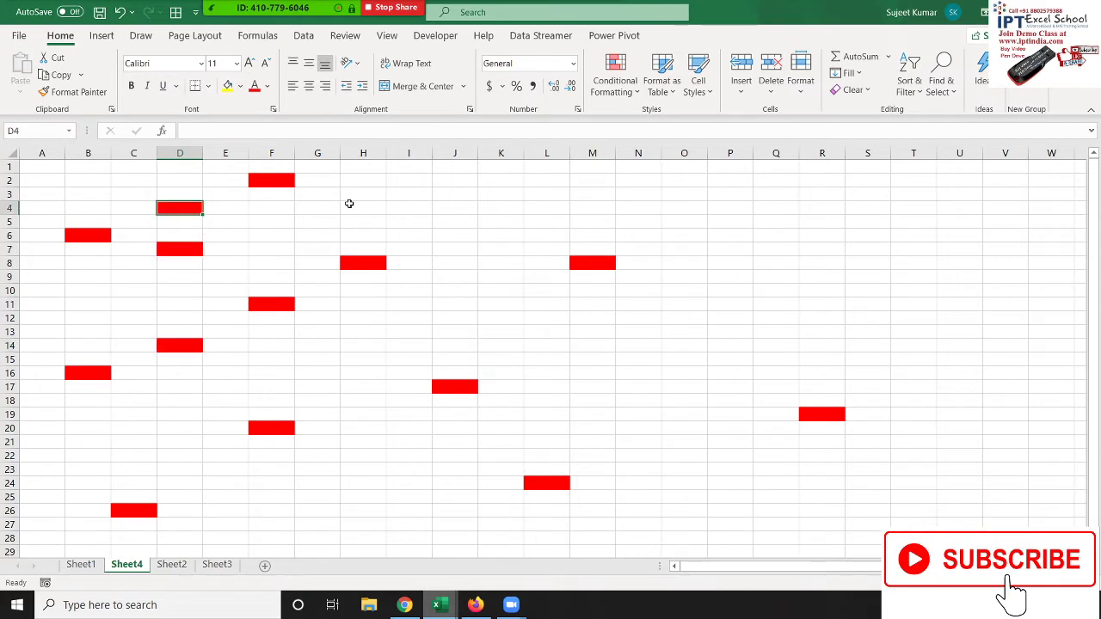
left_click(351, 205)
left_click(472, 216)
left_click(478, 259)
left_click(311, 347)
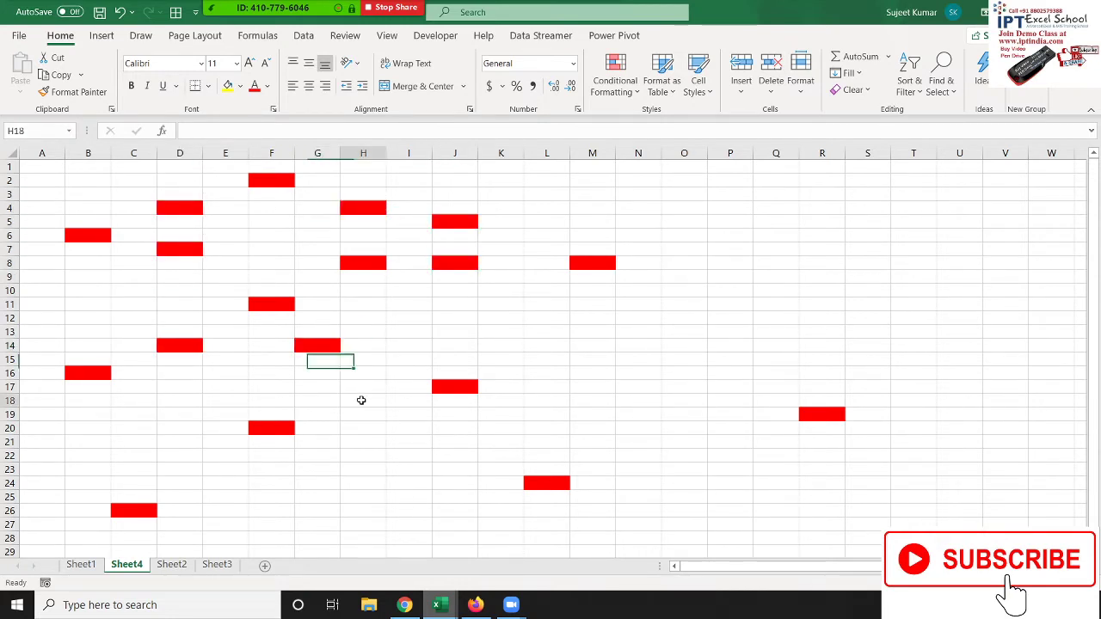
left_click(361, 398)
left_click(323, 497)
left_click(103, 436)
key("F4")
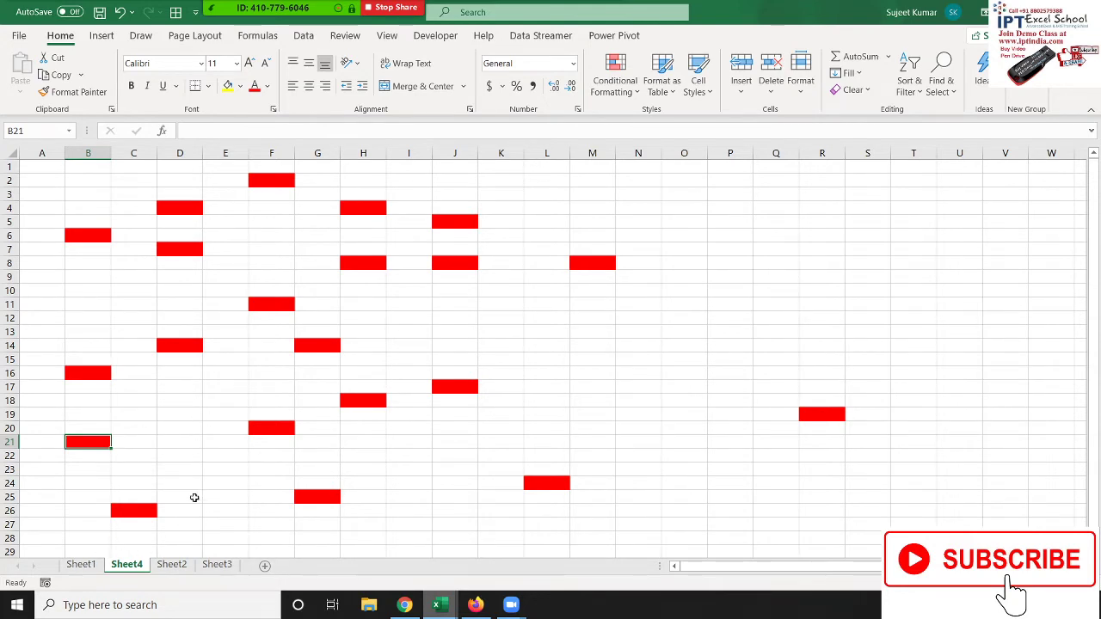
- Select cells on Sheet2 to confirm they stay uncolored
left_click(172, 565)
left_click(363, 304)
left_click(438, 296)
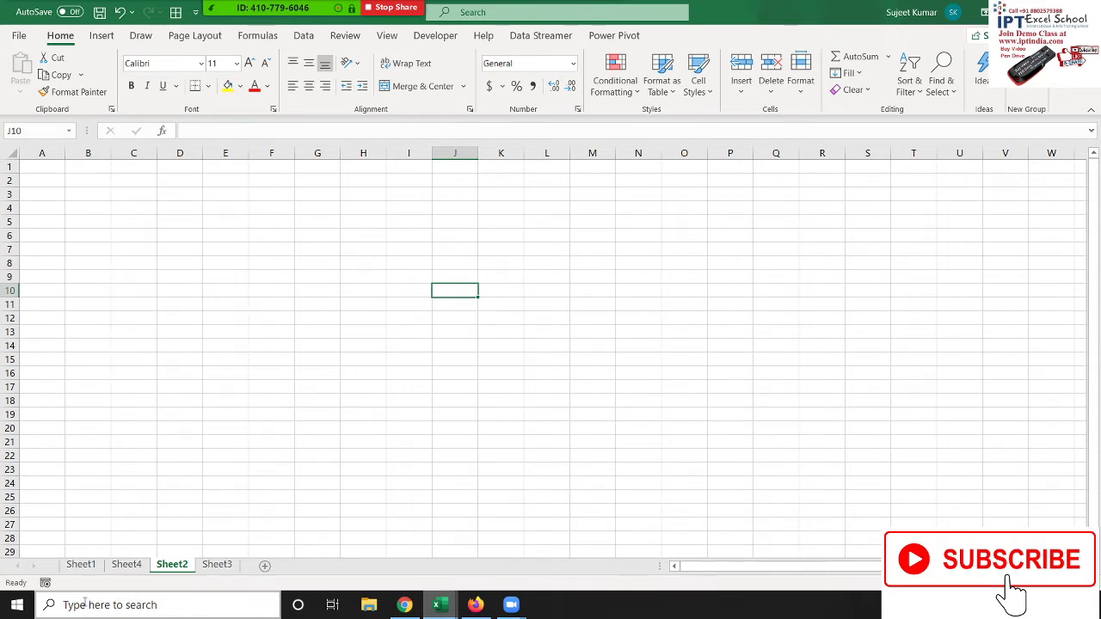
- Enter the topic Function in cell B11 of Sheet1
left_click(81, 565)
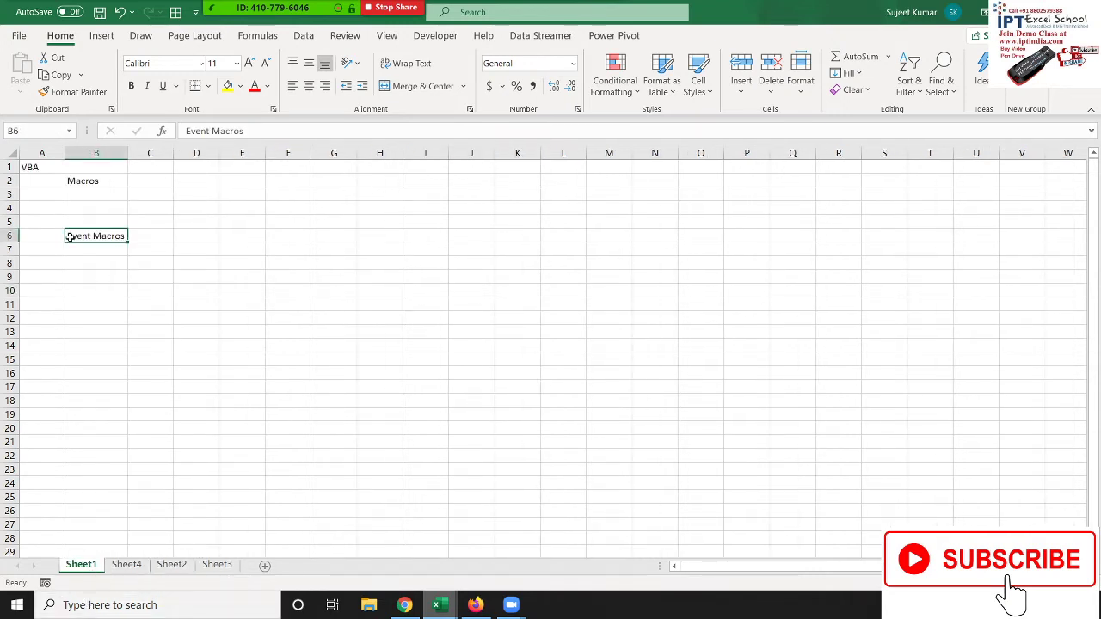
left_click(74, 301)
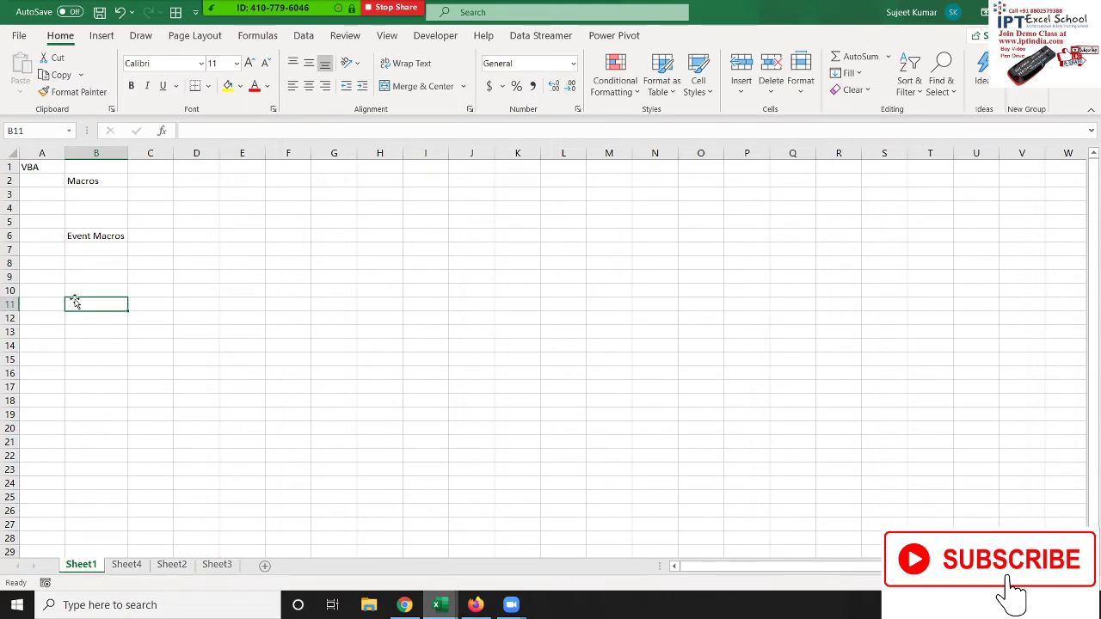
type("Function")
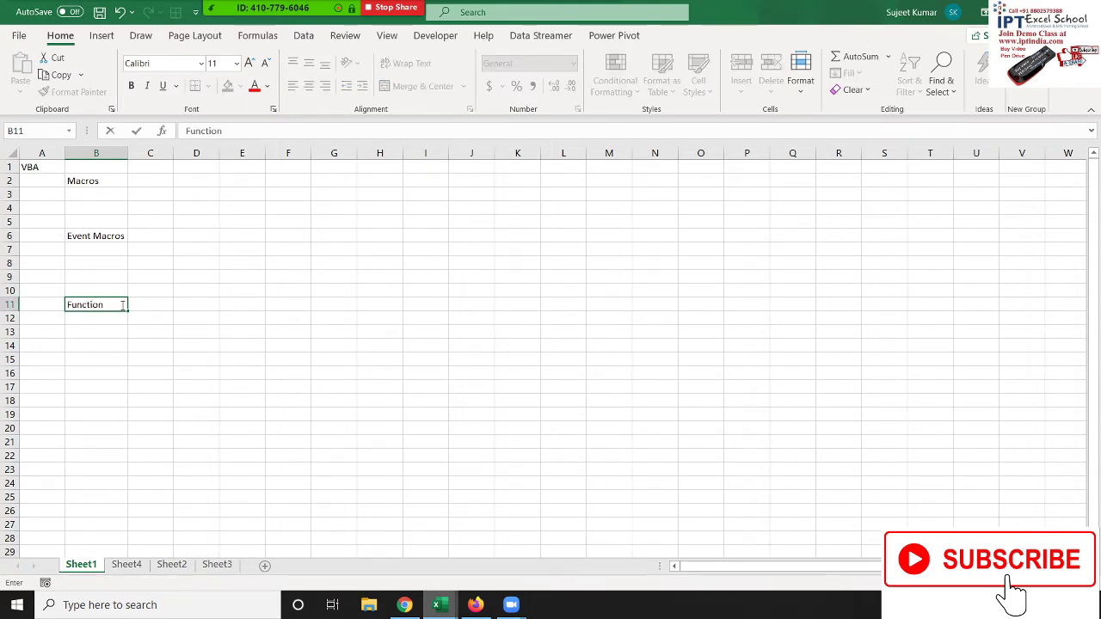
left_click(304, 279)
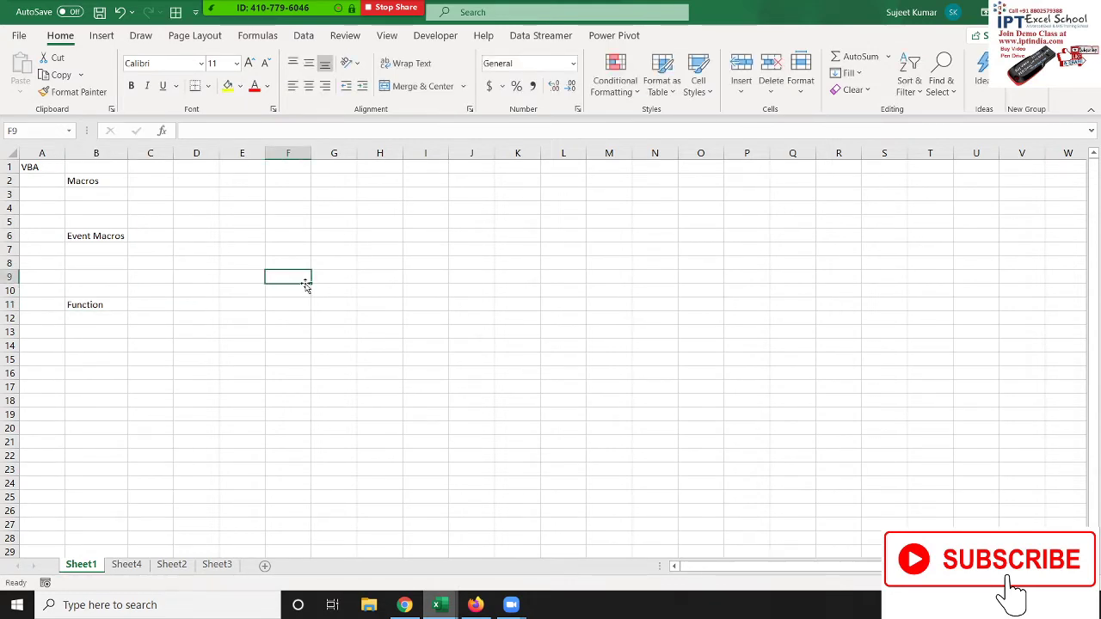
- Try =VLOOKUP and =SUM in F9, then cancel so F9 stays empty
type("=vl")
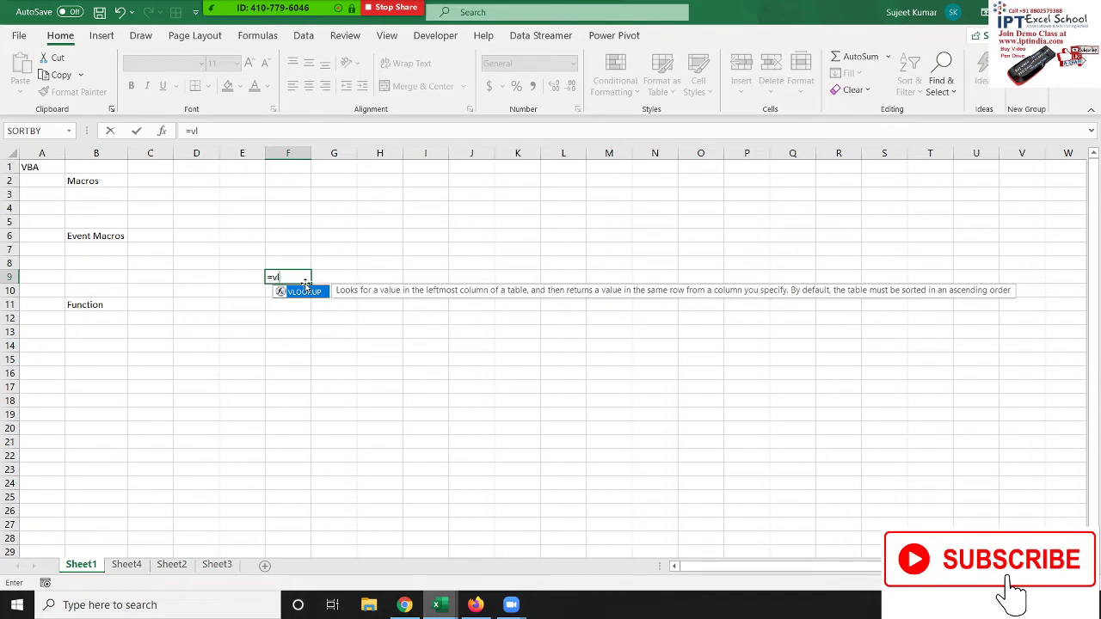
key("BackSpace")
key("BackSpace")
type("um")
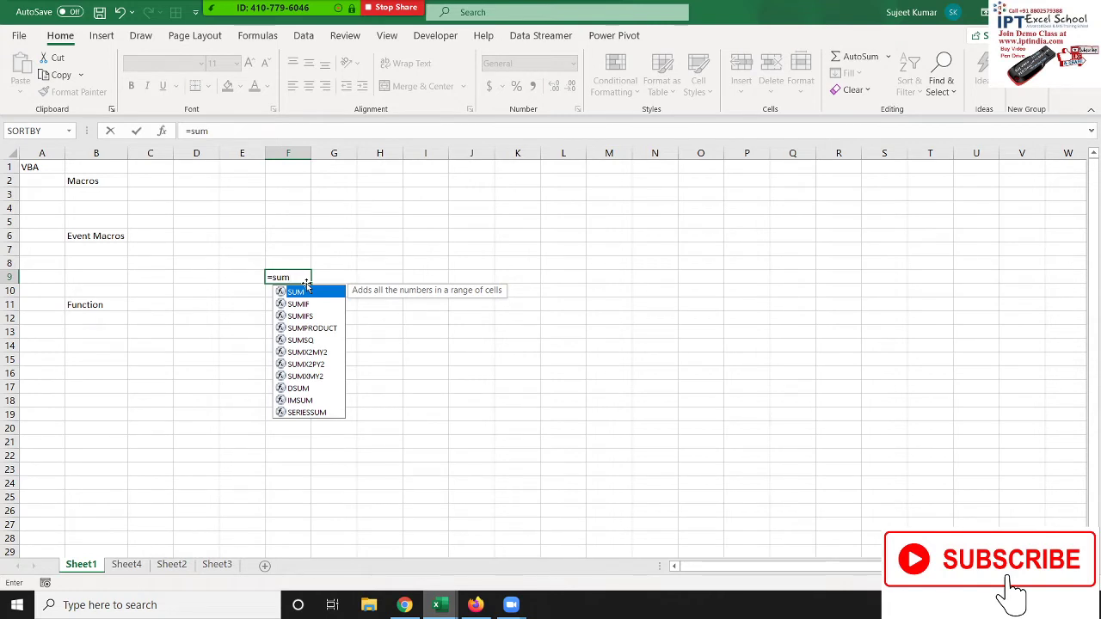
key("Escape")
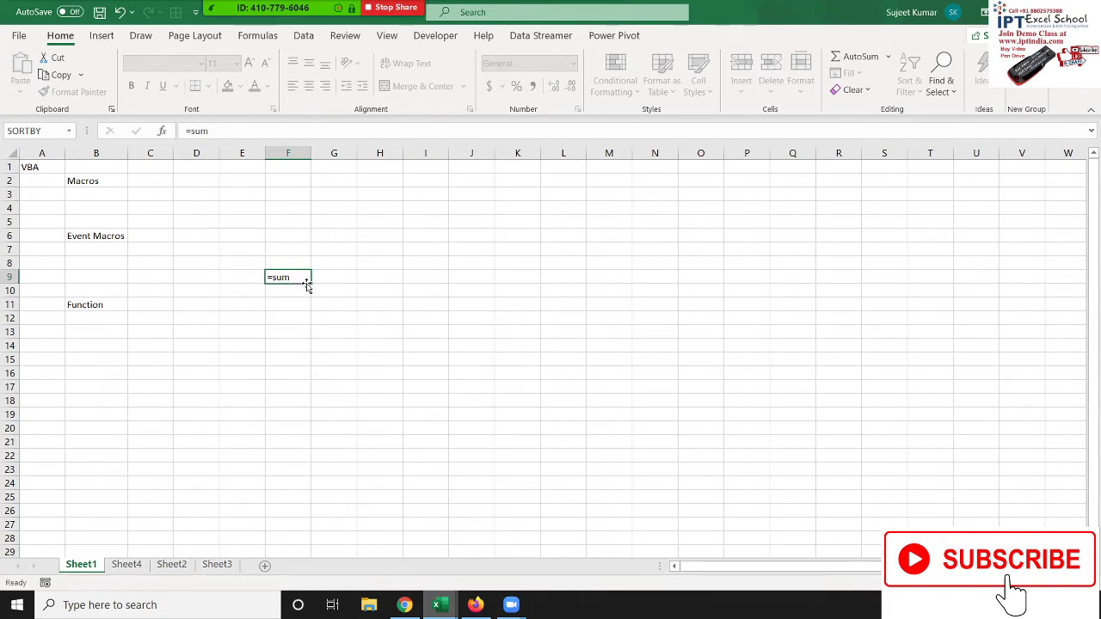
key("Escape")
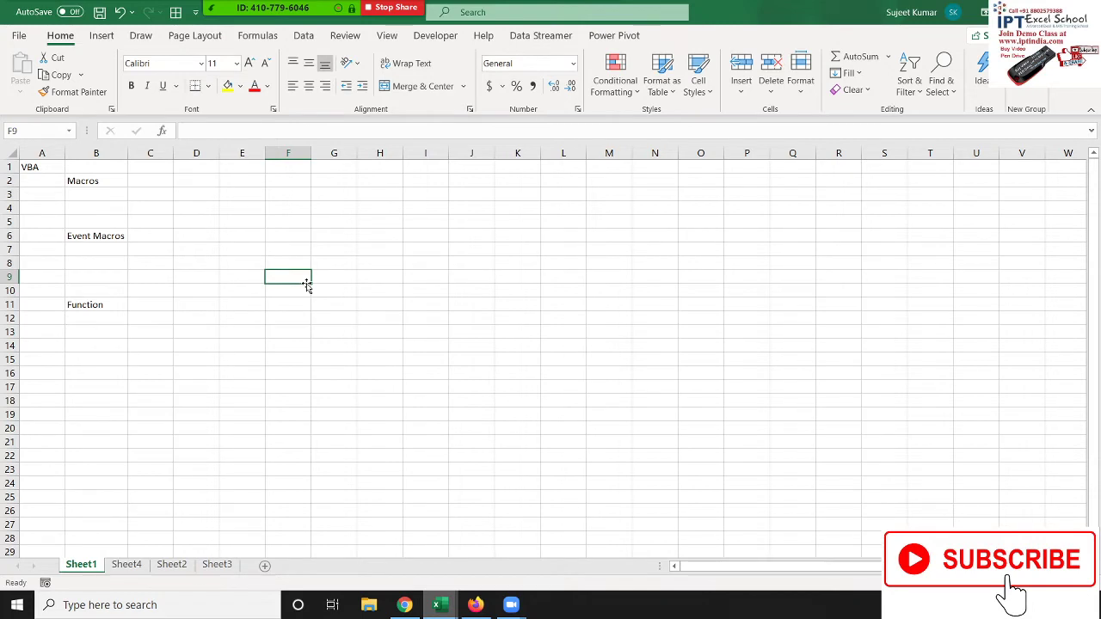
left_click(82, 305)
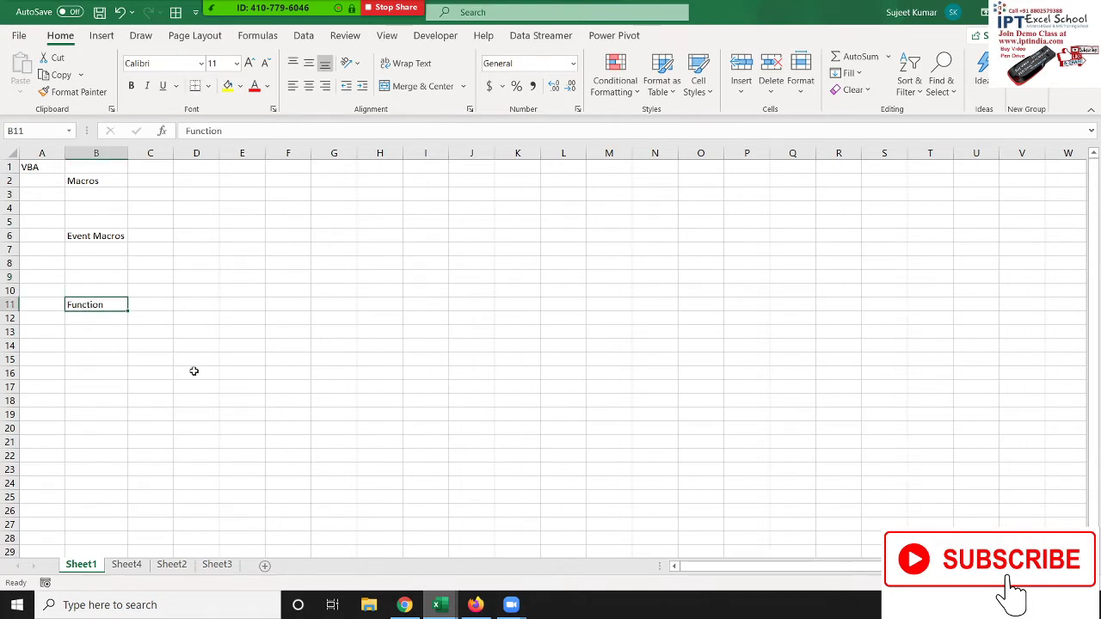
- Search Google for 'ads posting' and scroll the results
left_click(488, 610)
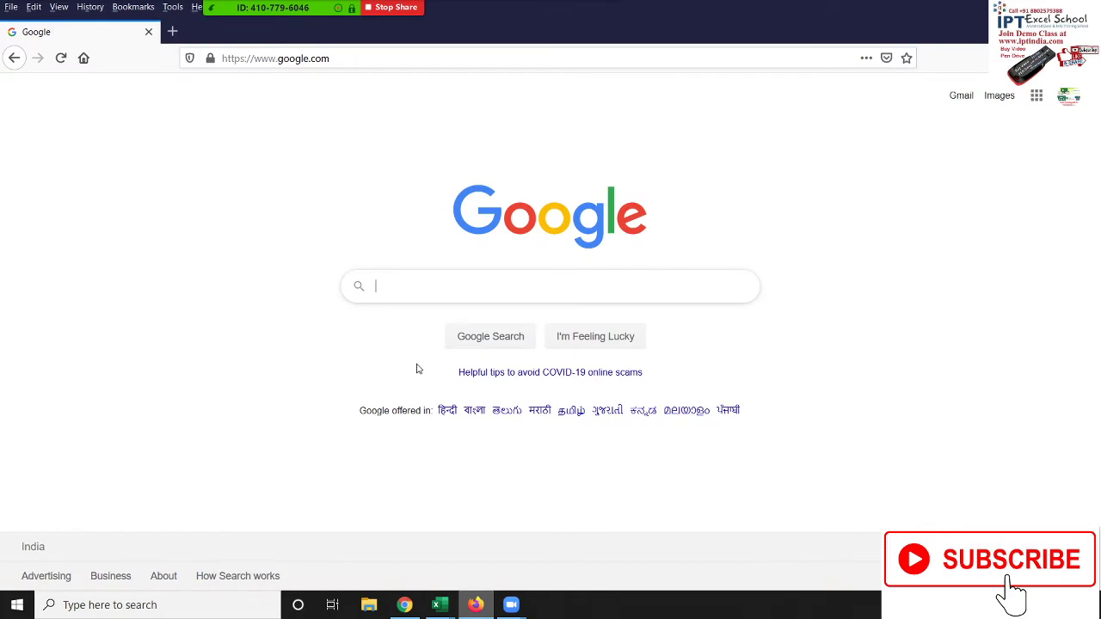
type("ads")
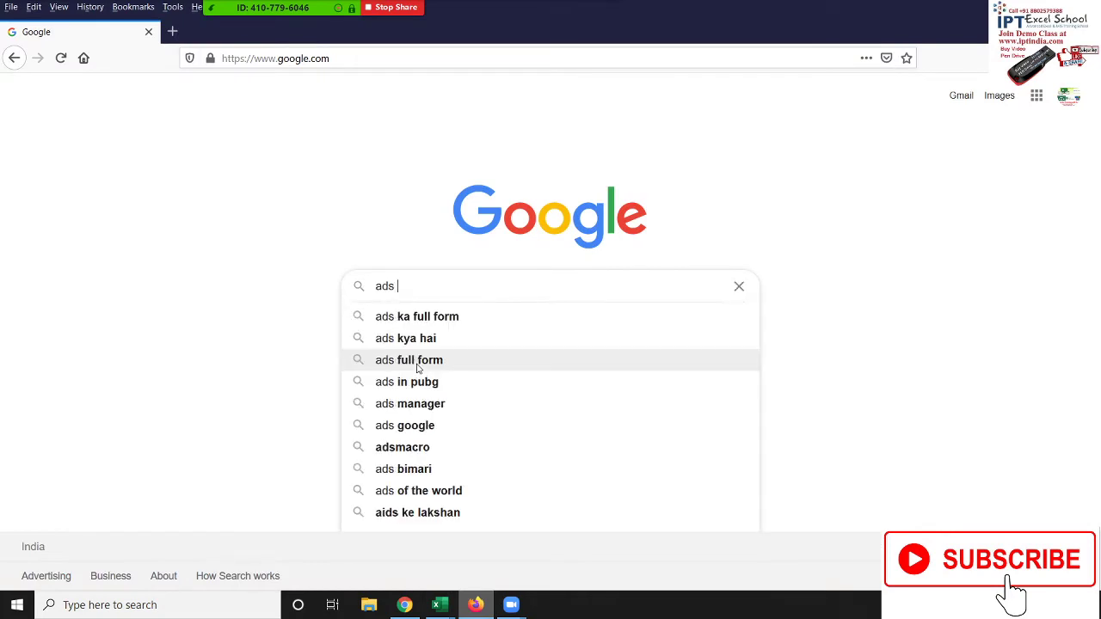
type(" post")
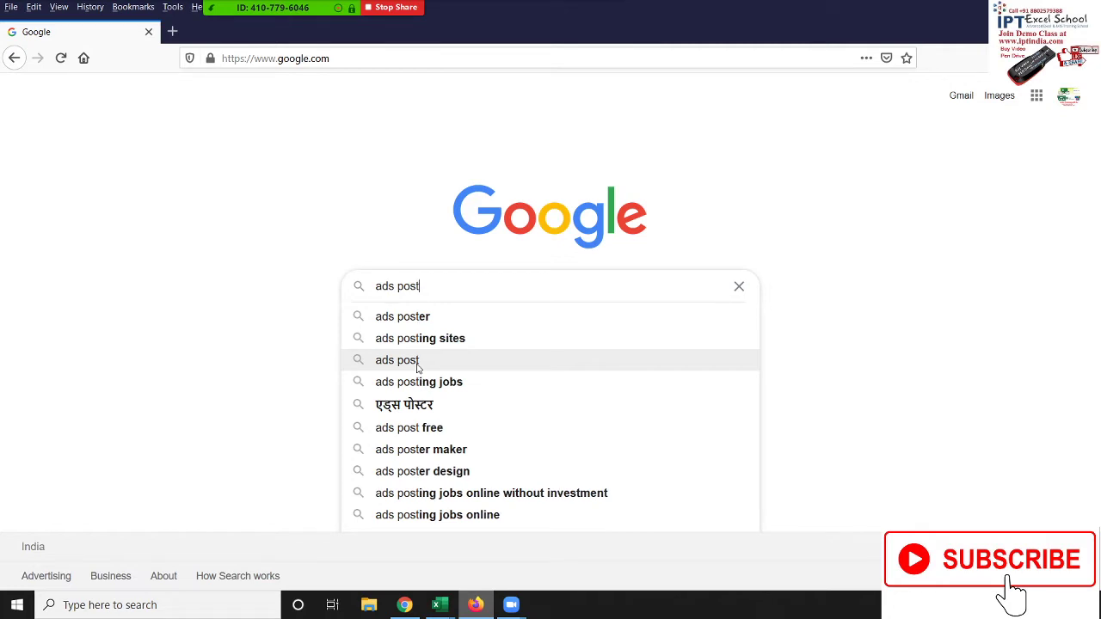
type("ing")
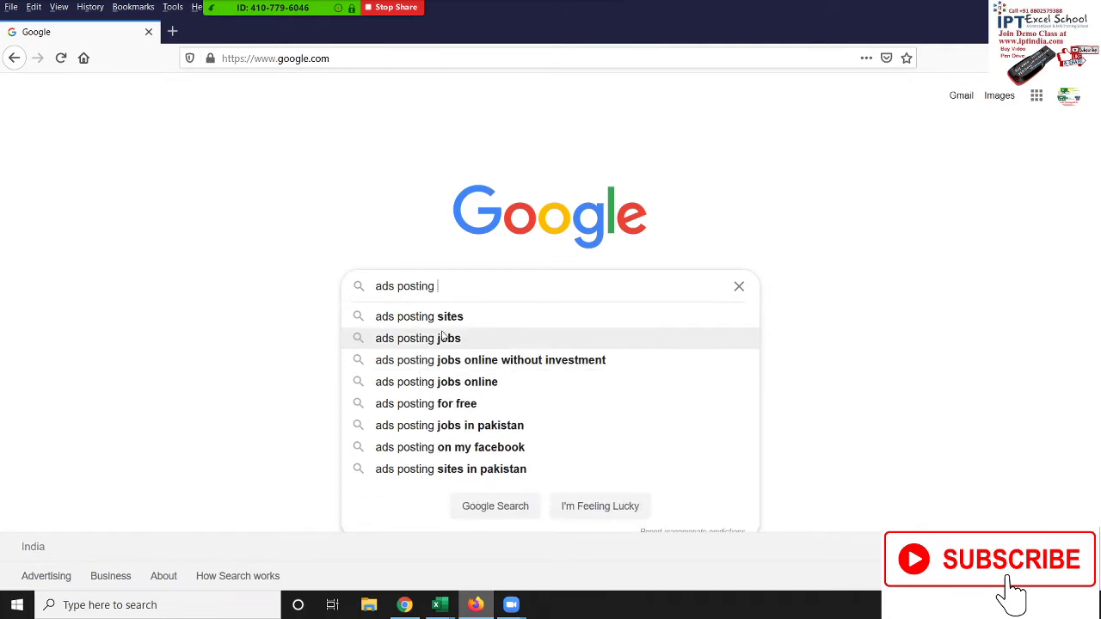
left_click(446, 323)
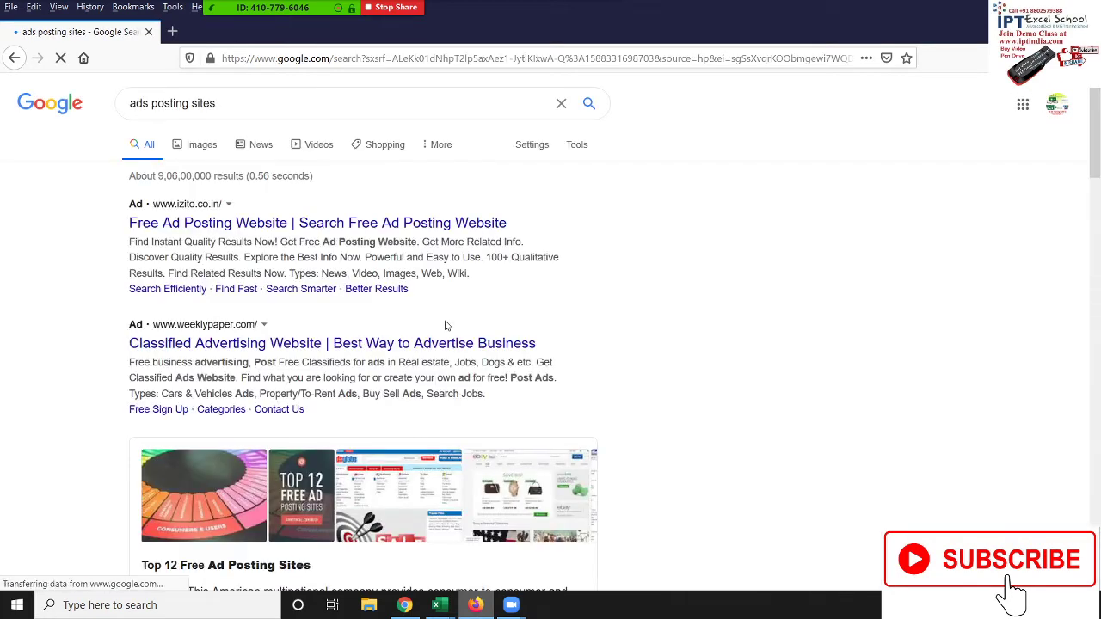
scroll(419, 414, "down", 5)
scroll(419, 415, "down", 2)
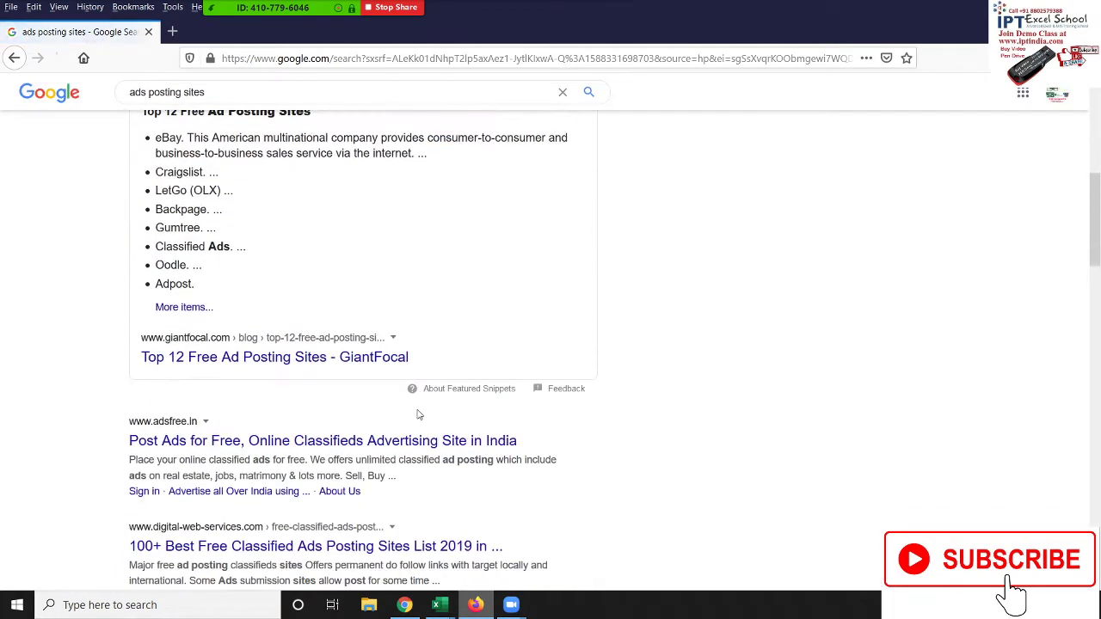
scroll(419, 415, "down", 1)
- Open the 100+ free classified ads sites article and unmute the other meeting participant
left_click(348, 467)
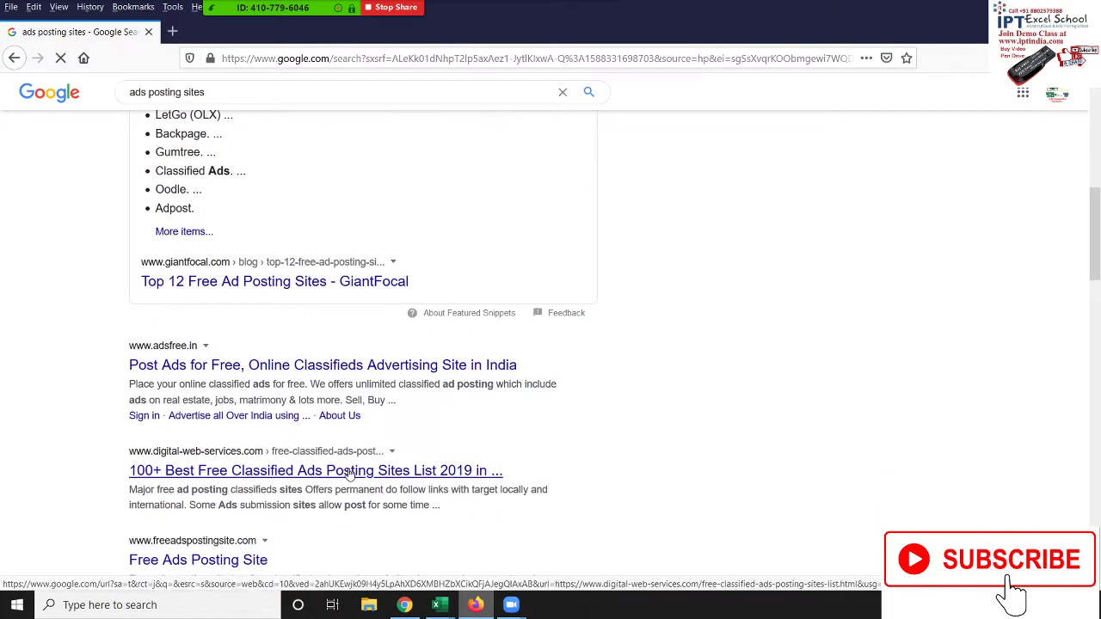
left_click(275, 21)
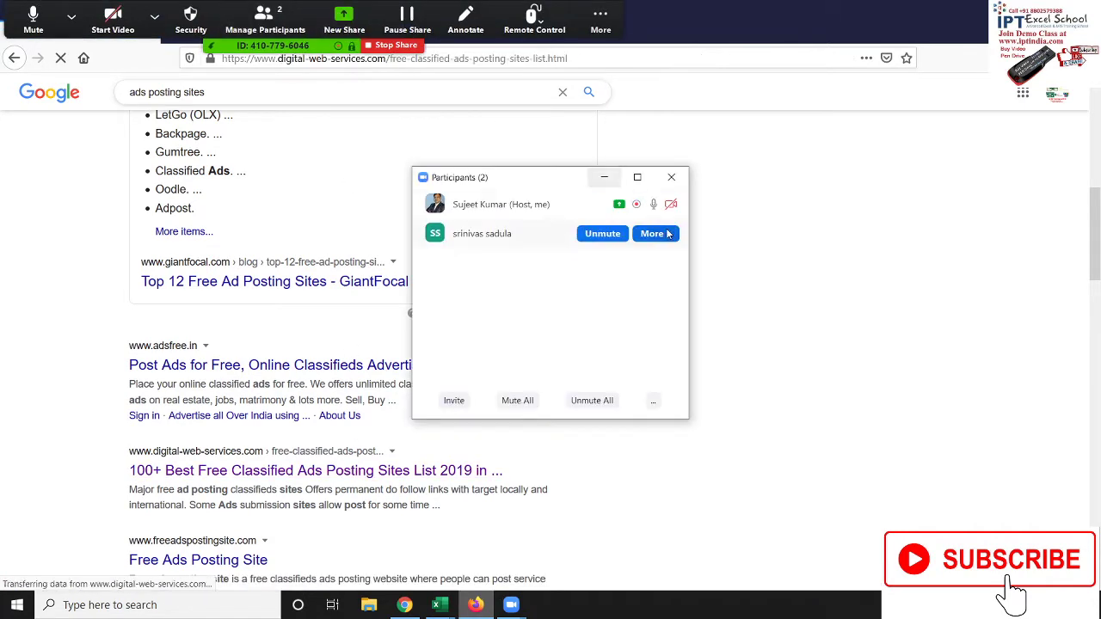
left_click(605, 234)
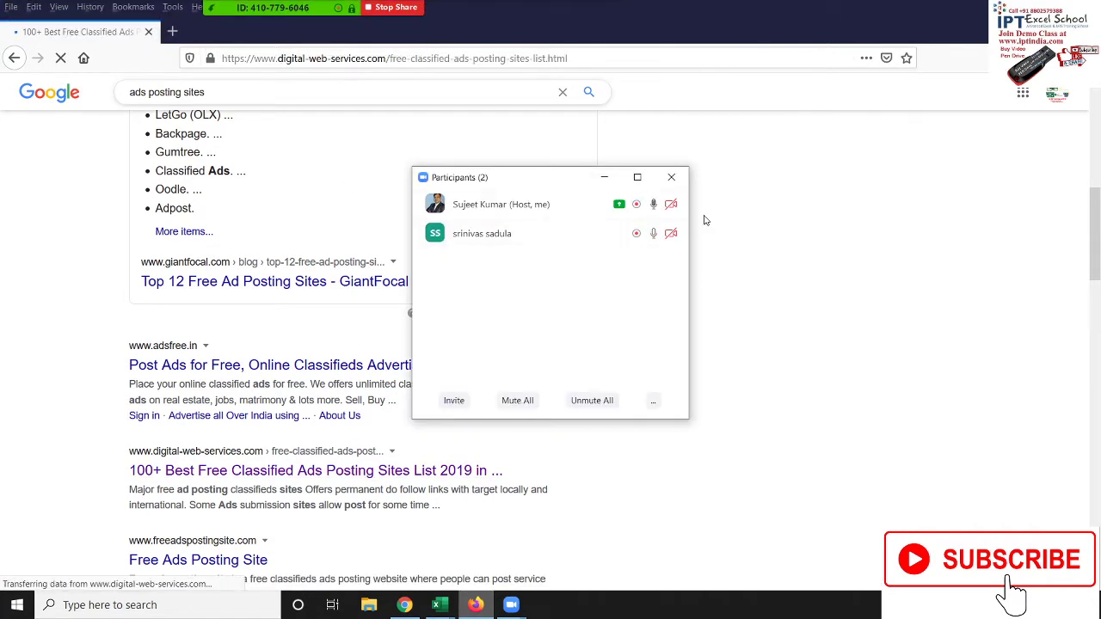
key("alt+u")
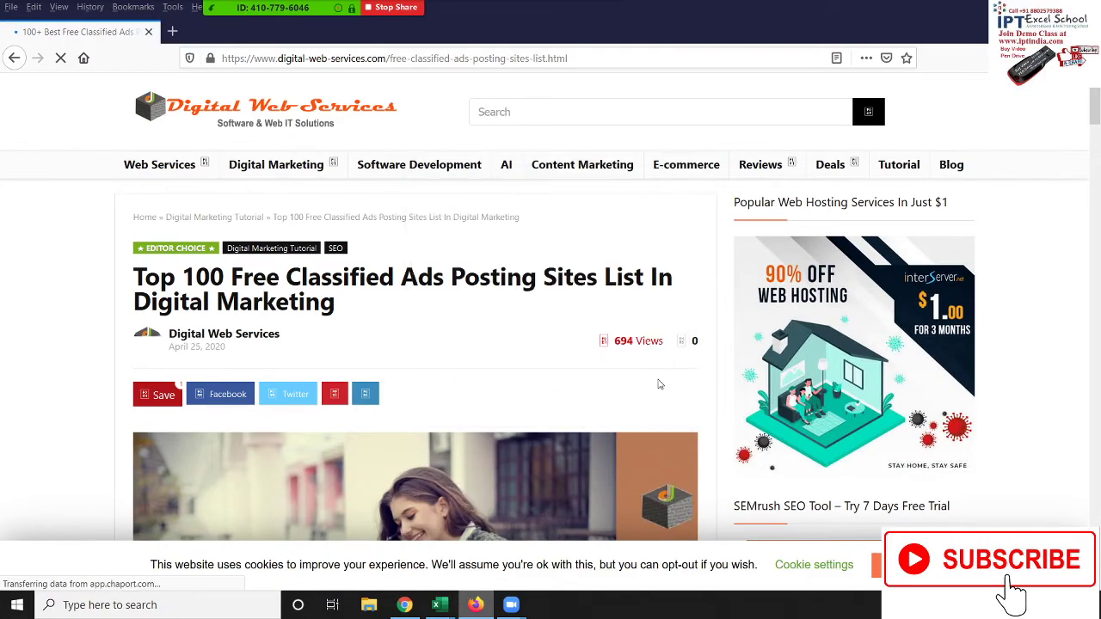
- Scroll through the classified ads sites list, then return to the ads posting results
scroll(658, 384, "down", 10)
scroll(530, 448, "down", 5)
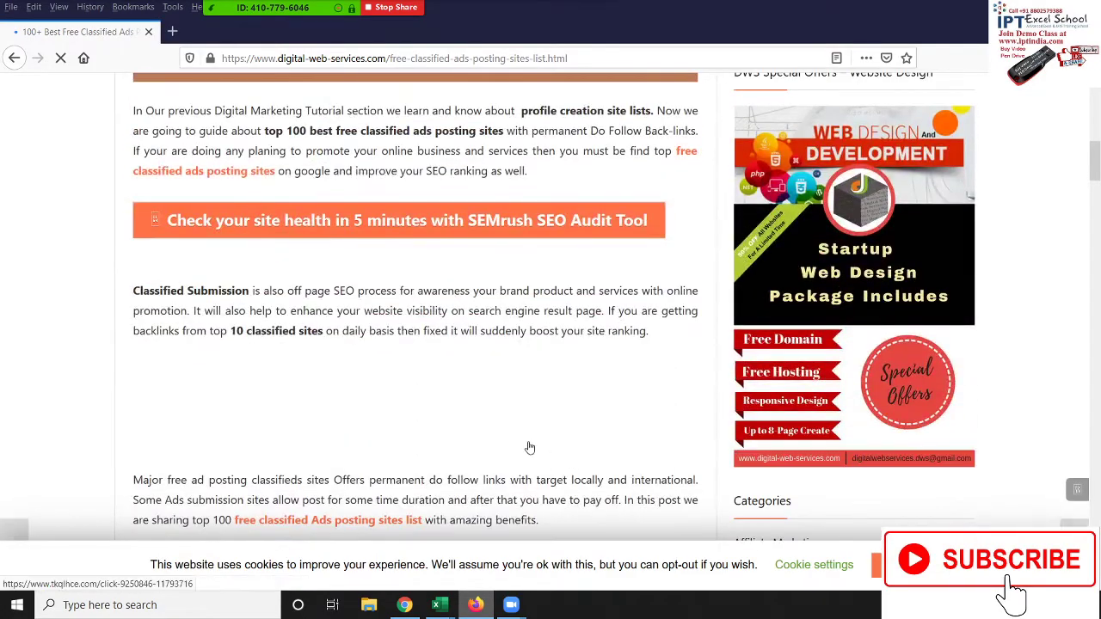
scroll(484, 413, "down", 3)
scroll(484, 410, "down", 3)
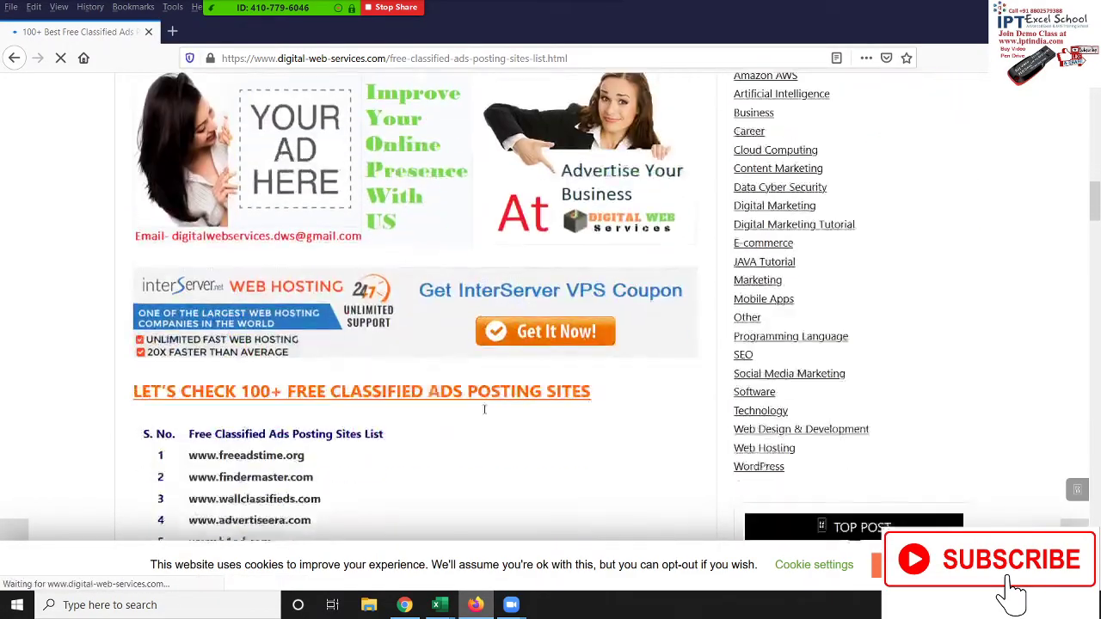
scroll(485, 409, "down", 1)
scroll(309, 393, "down", 3)
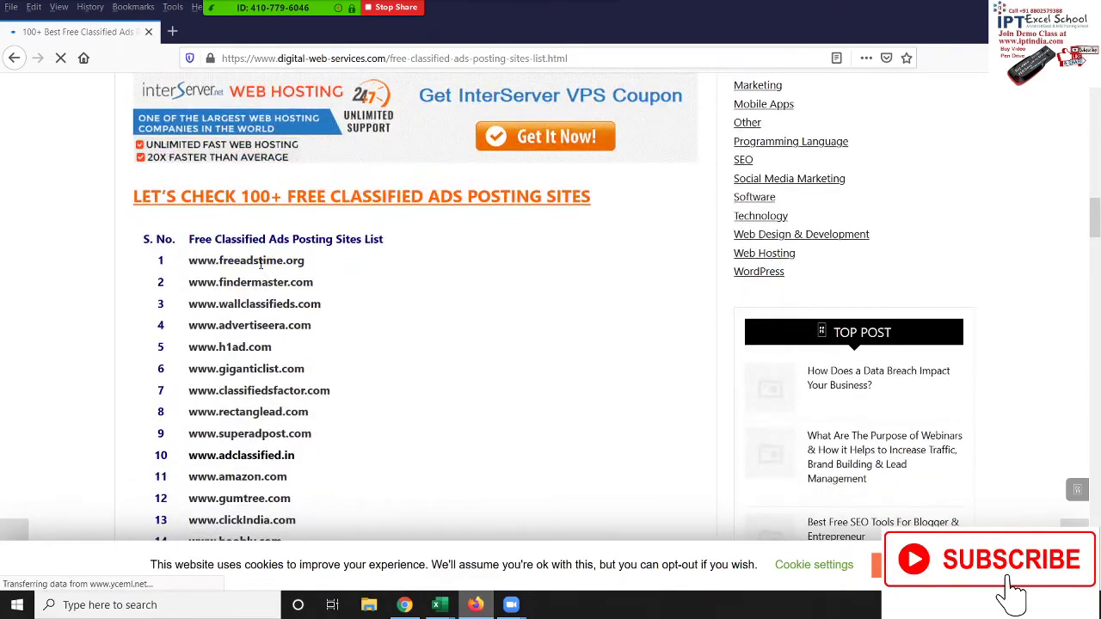
scroll(376, 300, "down", 5)
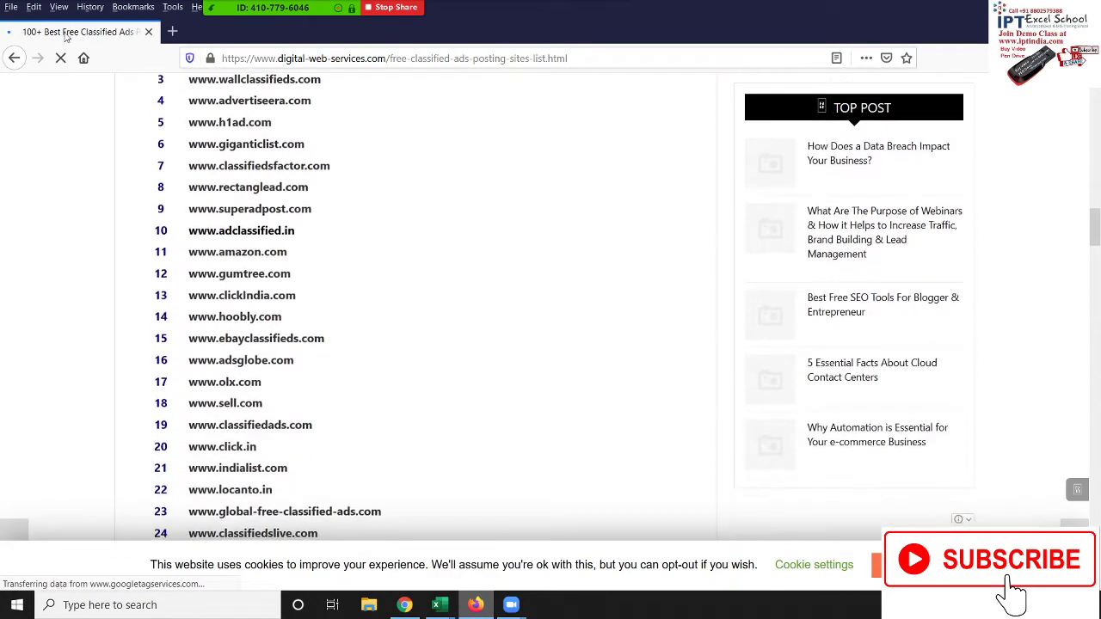
left_click(13, 57)
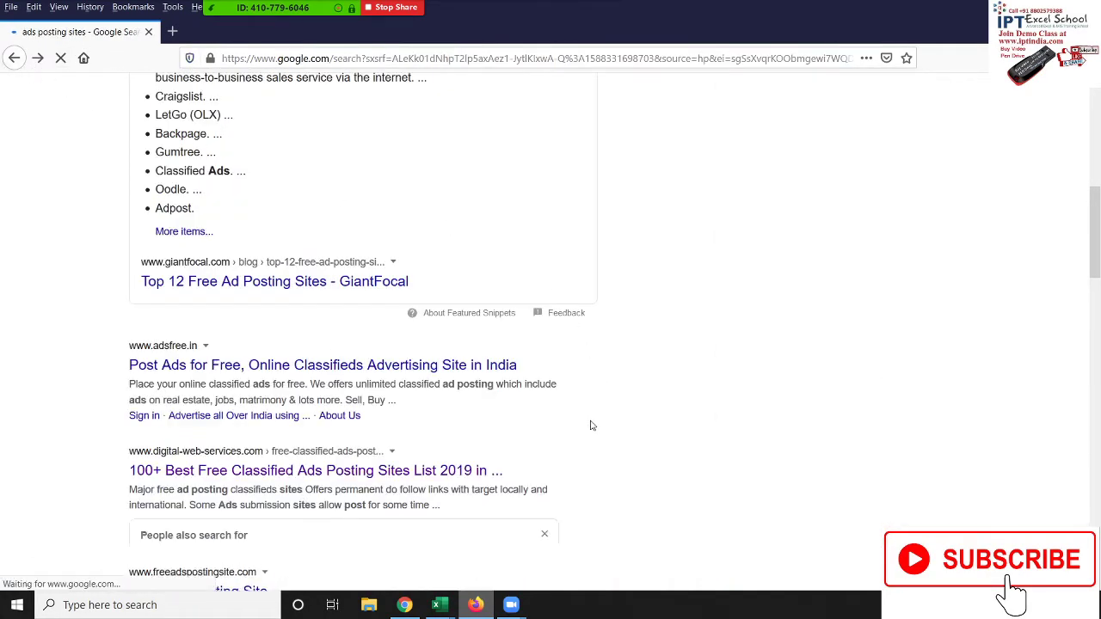
scroll(589, 423, "down", 5)
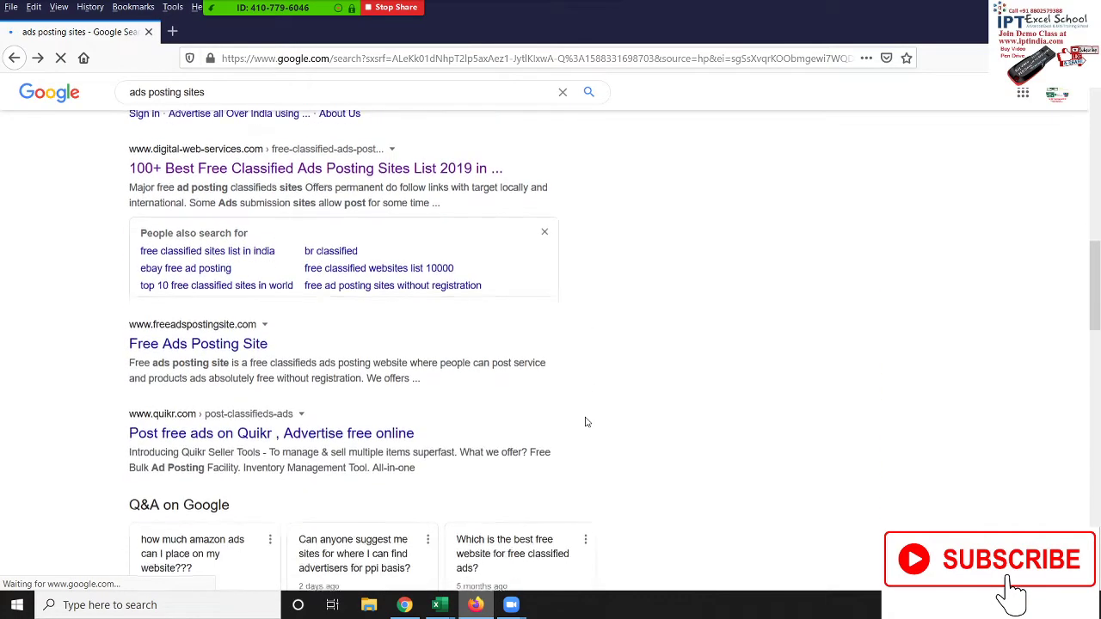
scroll(585, 420, "down", 5)
scroll(582, 415, "up", 5)
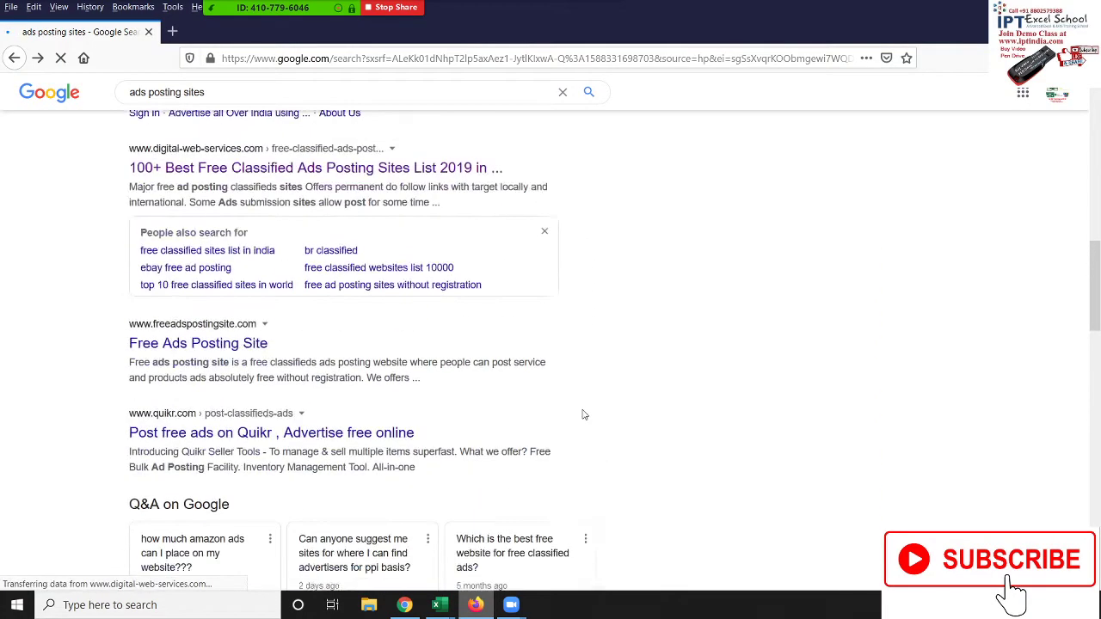
scroll(568, 413, "up", 5)
- Copy the ads posting results page address and switch to Chrome
left_click(532, 59)
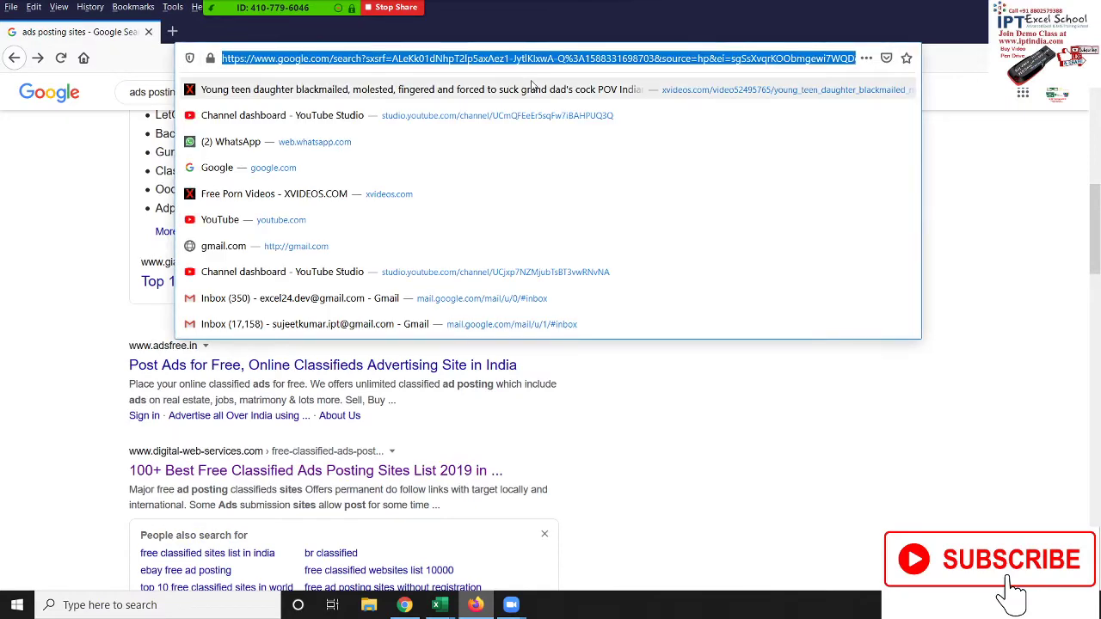
key("Escape")
left_click(411, 607)
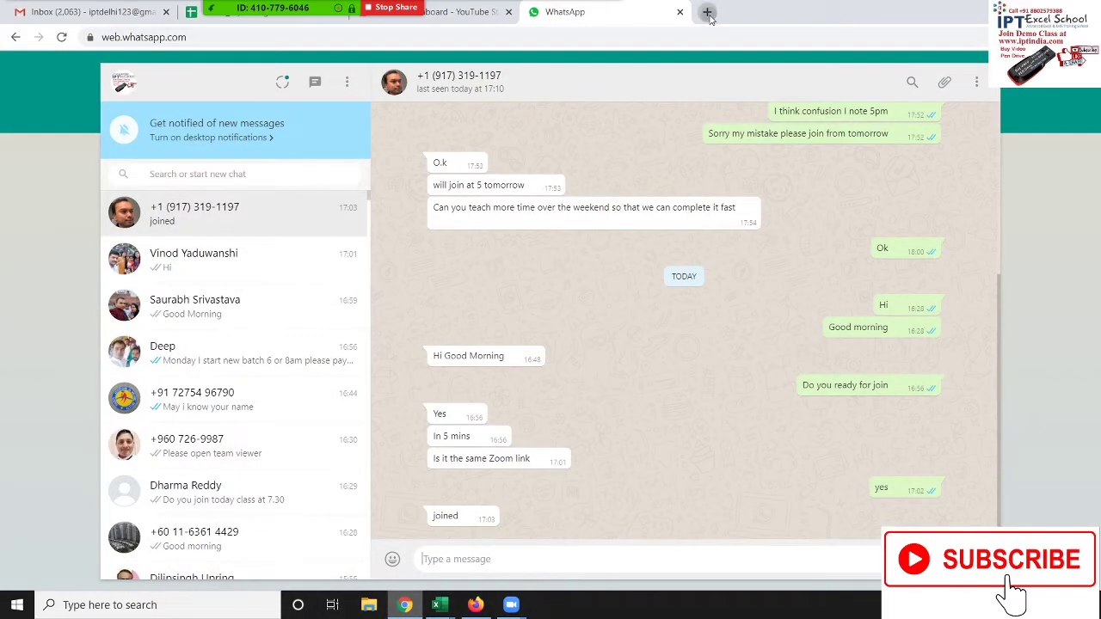
- Load the copied ads posting search results in a new tab
left_click(708, 13)
key("ctrl+v")
key("Return")
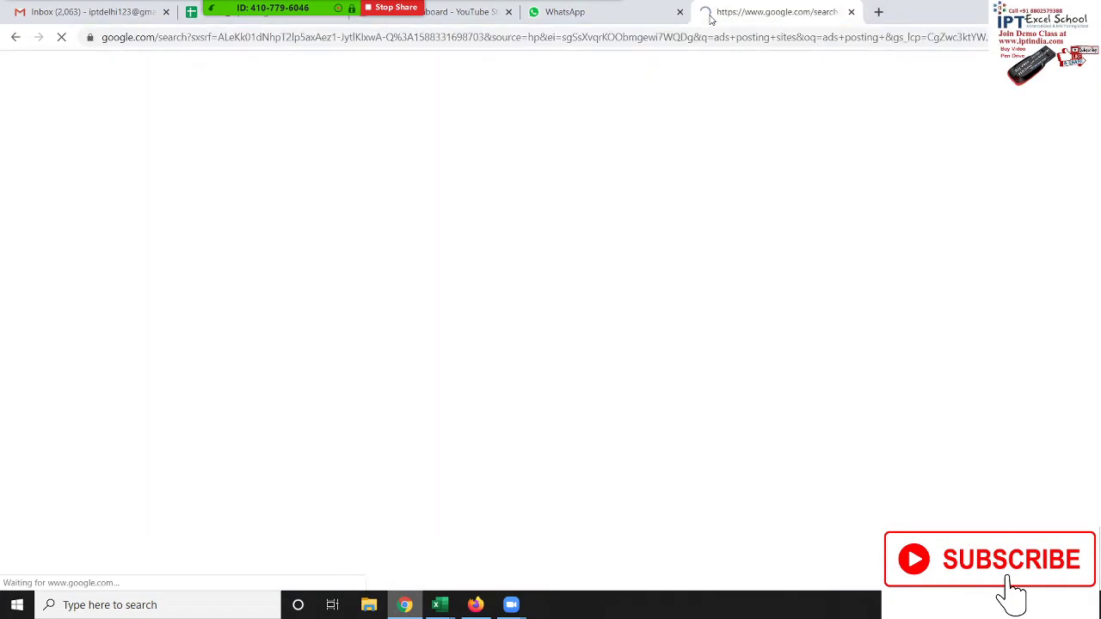
scroll(565, 430, "down", 1)
scroll(560, 447, "down", 4)
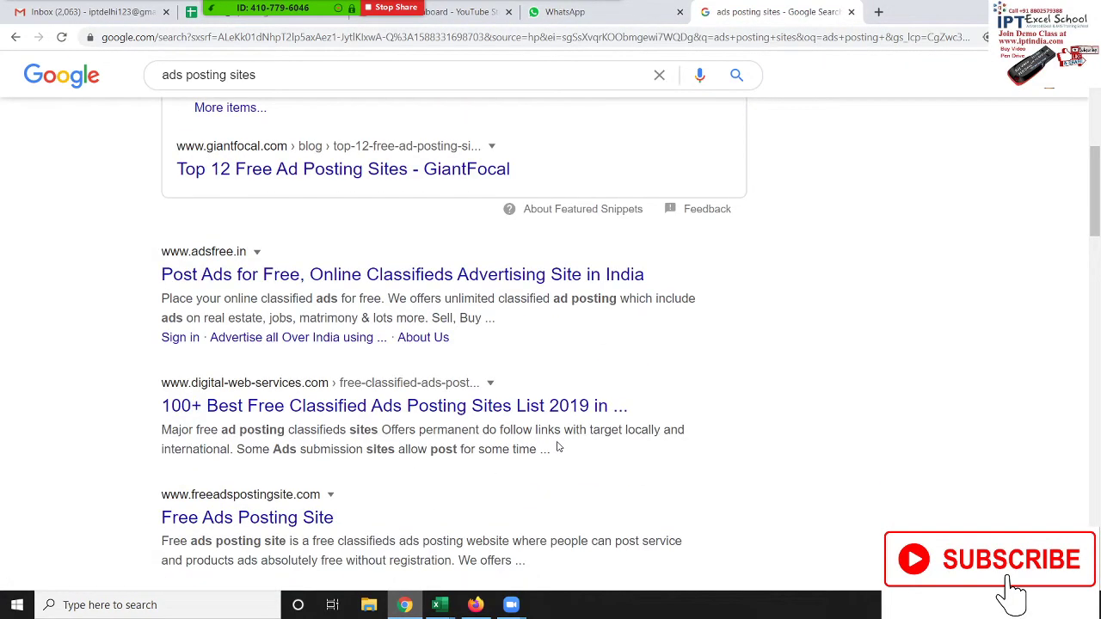
scroll(559, 447, "down", 3)
scroll(557, 441, "down", 3)
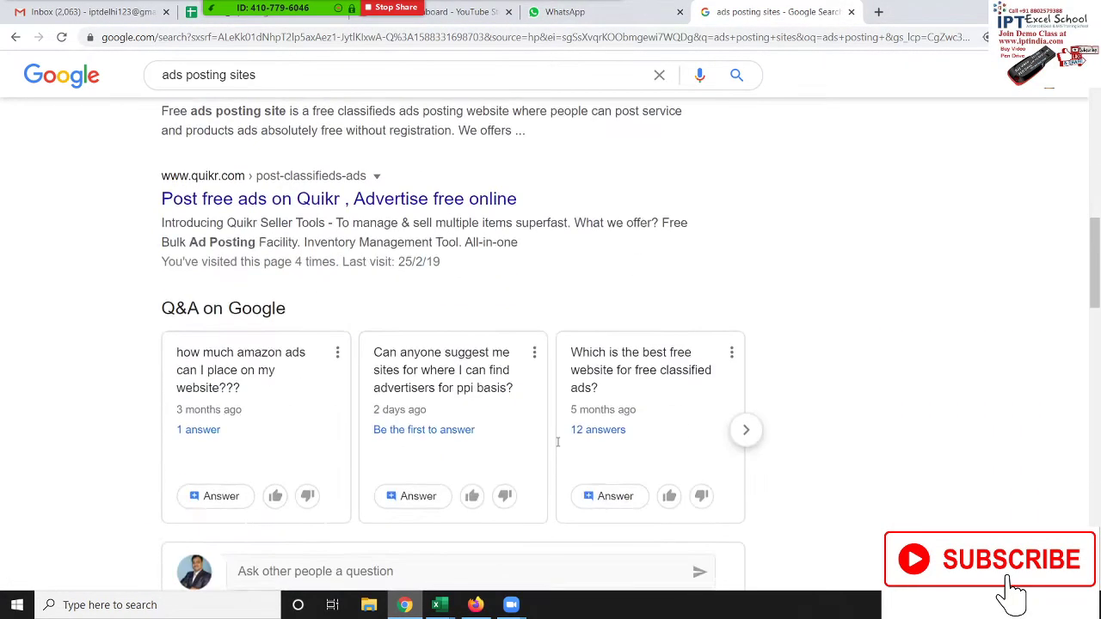
scroll(558, 441, "down", 3)
scroll(557, 441, "up", 7)
scroll(516, 387, "up", 5)
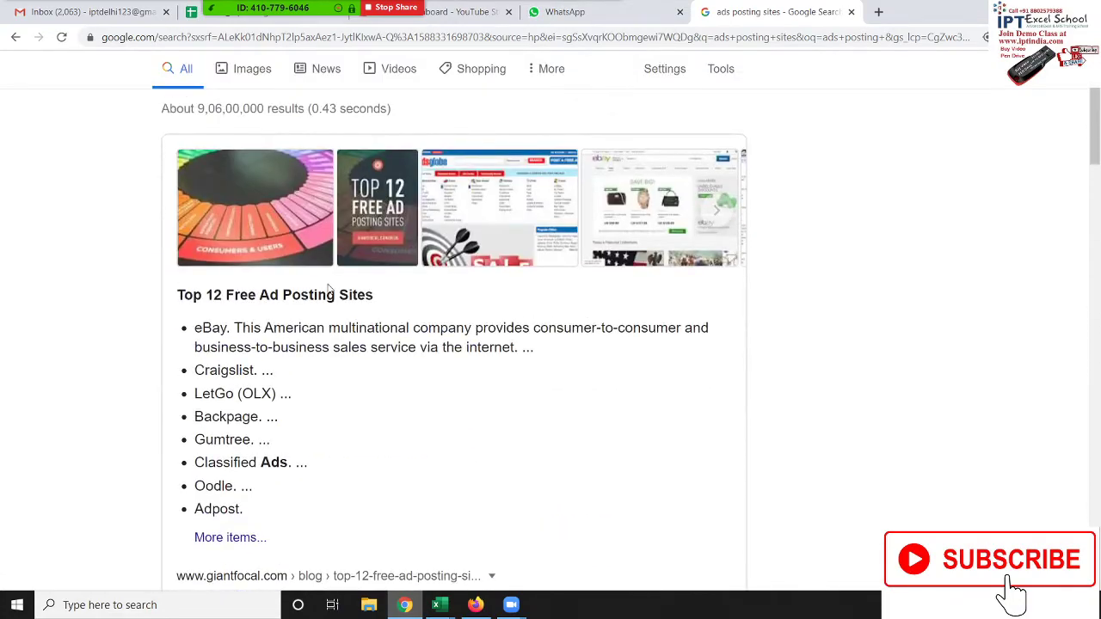
scroll(320, 122, "up", 1)
- Search 'posting ads sites list' and open the techniblogic Top 100+ classified ad sites result
left_click(331, 92)
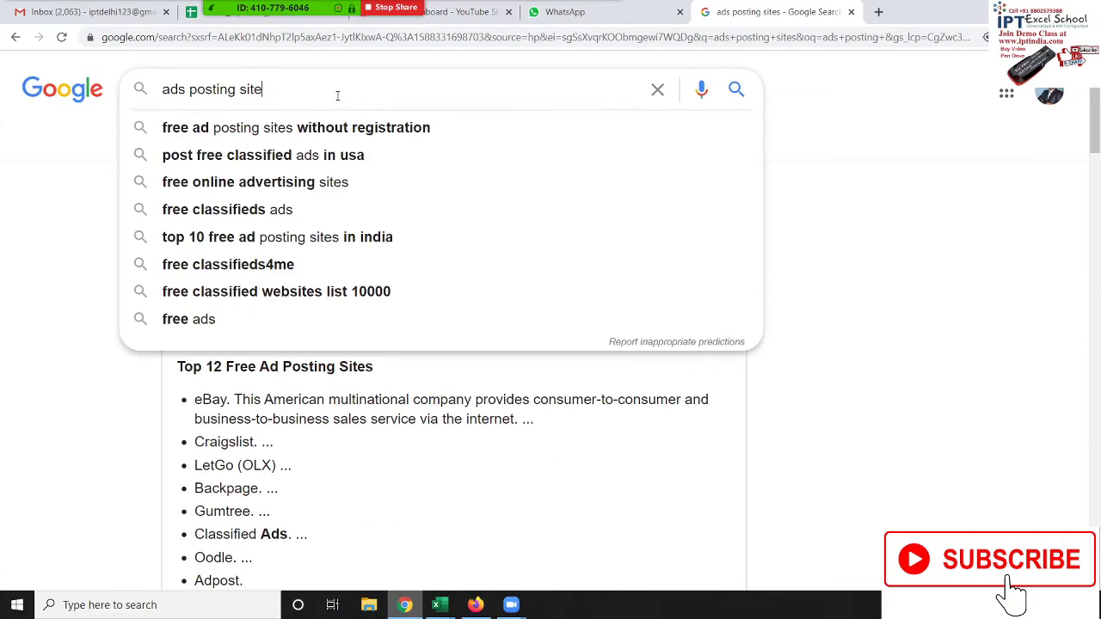
key("Down")
key("Down")
key("Down")
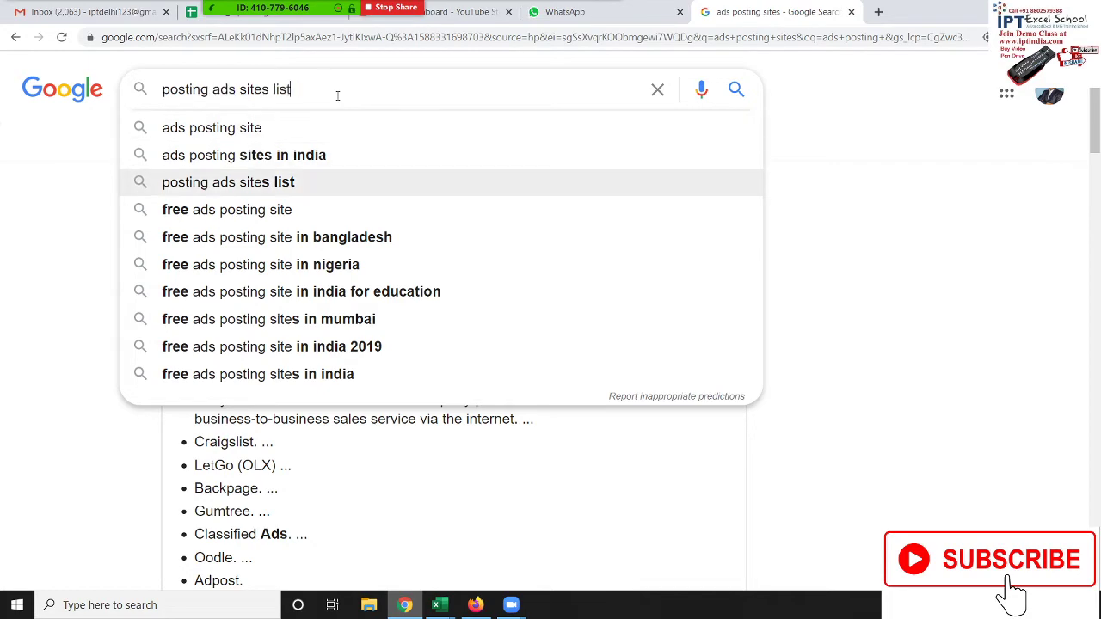
key("Return")
scroll(427, 358, "down", 2)
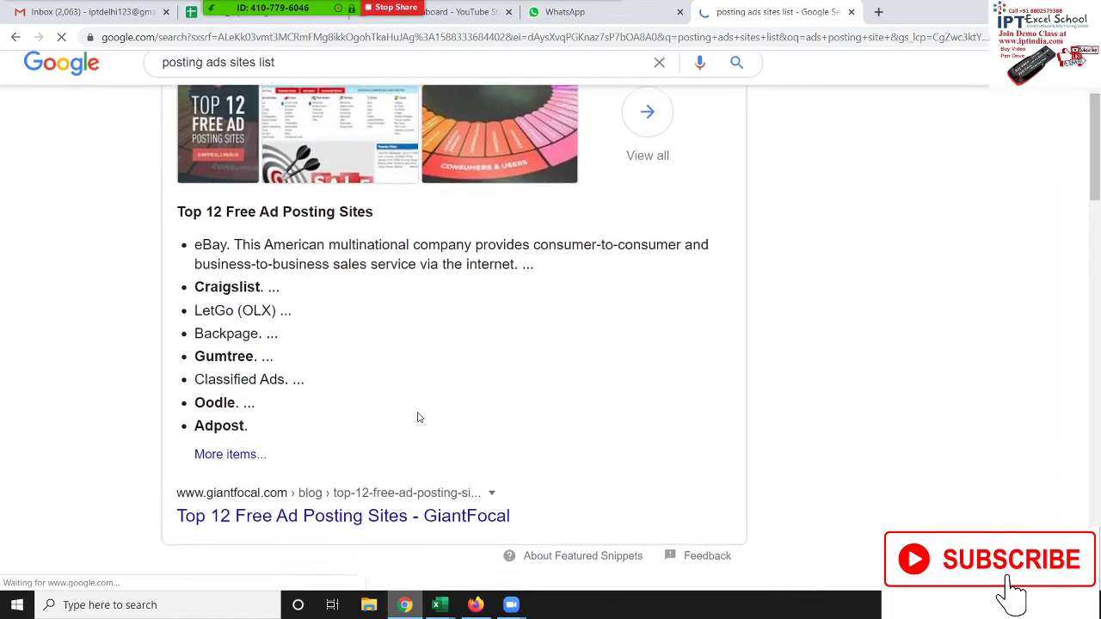
scroll(418, 418, "down", 4)
scroll(419, 418, "down", 4)
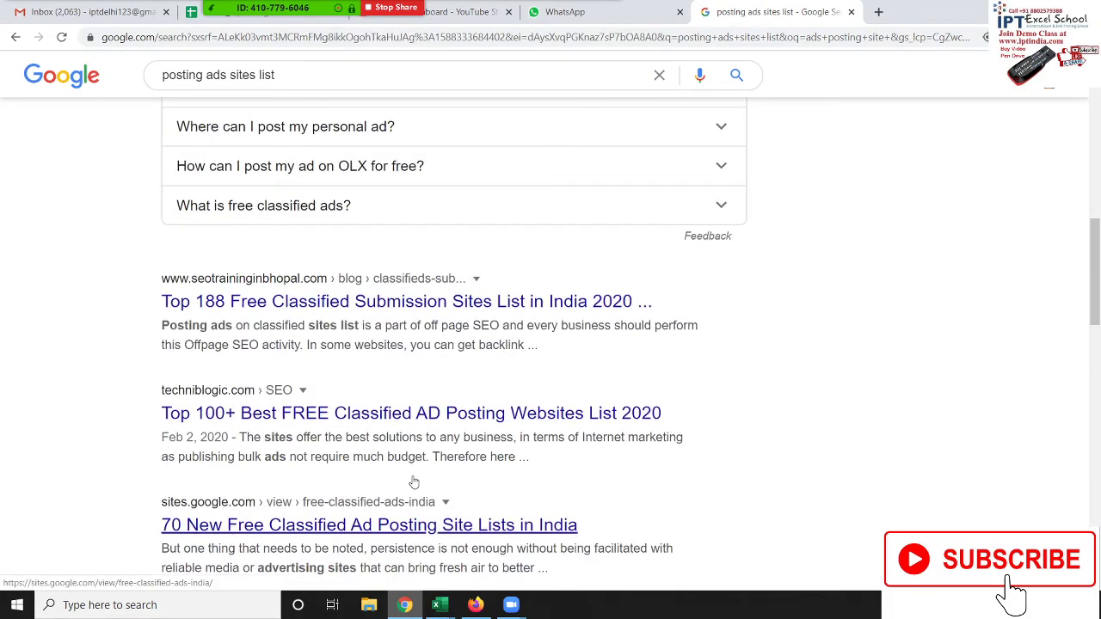
scroll(417, 477, "down", 1)
scroll(418, 476, "down", 3)
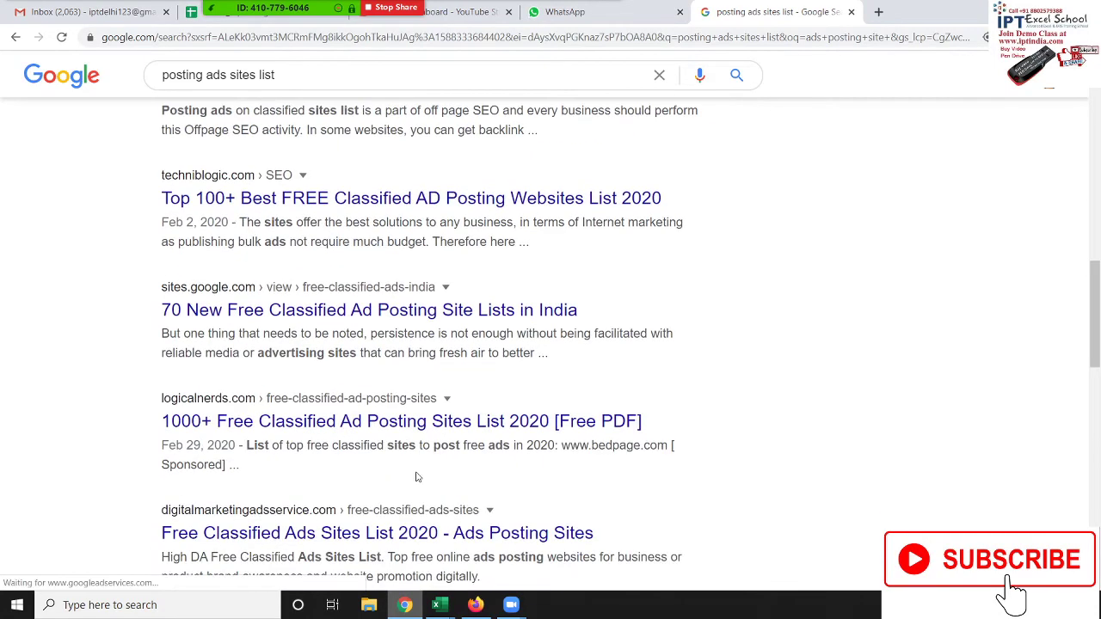
scroll(413, 456, "up", 3)
left_click(355, 348)
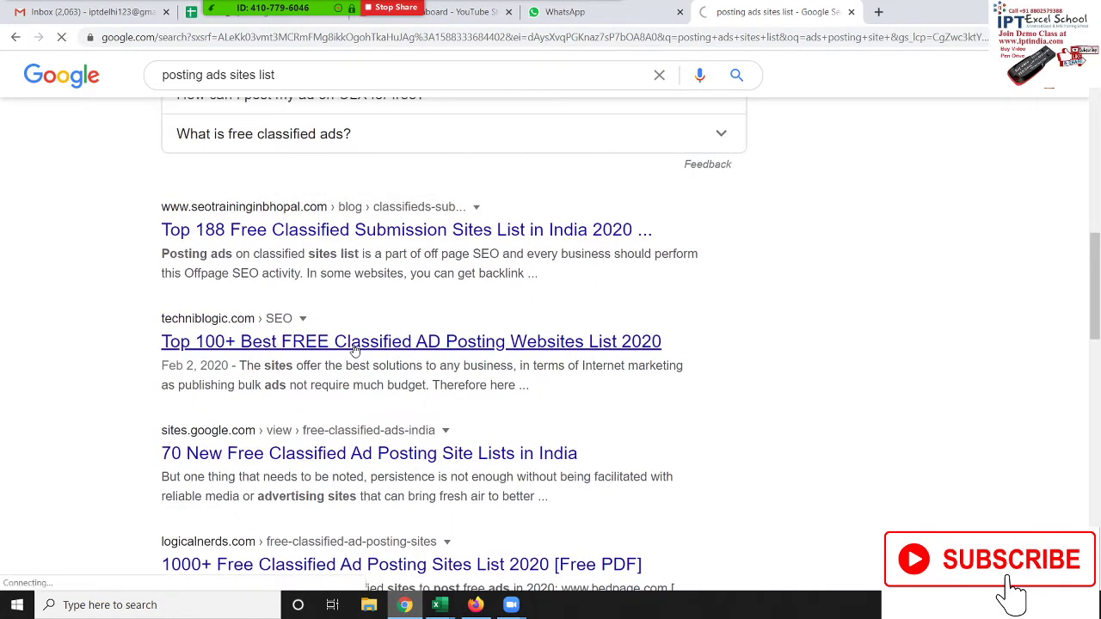
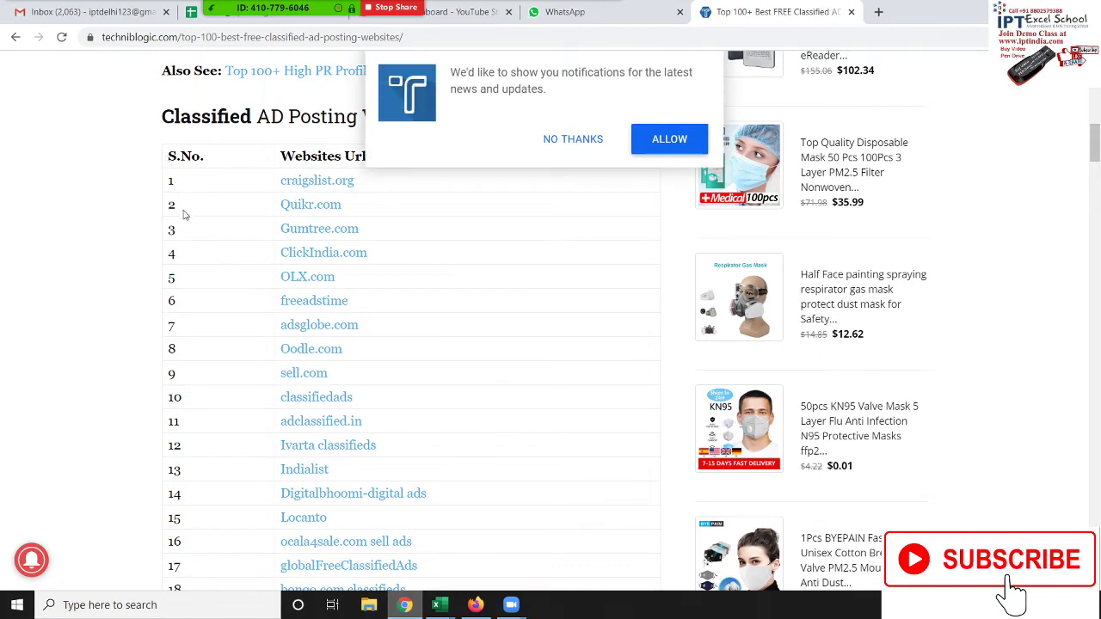
- Copy rows 1–13 of the classified-sites table in Chrome and switch to the Book1 workbook
left_click_drag(184, 215, 201, 271)
left_click(197, 253)
left_click_drag(179, 182, 184, 217)
left_click(182, 221)
mouse_move(533, 478)
left_mouse_down()
mouse_move(330, 289)
mouse_move(159, 180)
left_mouse_up()
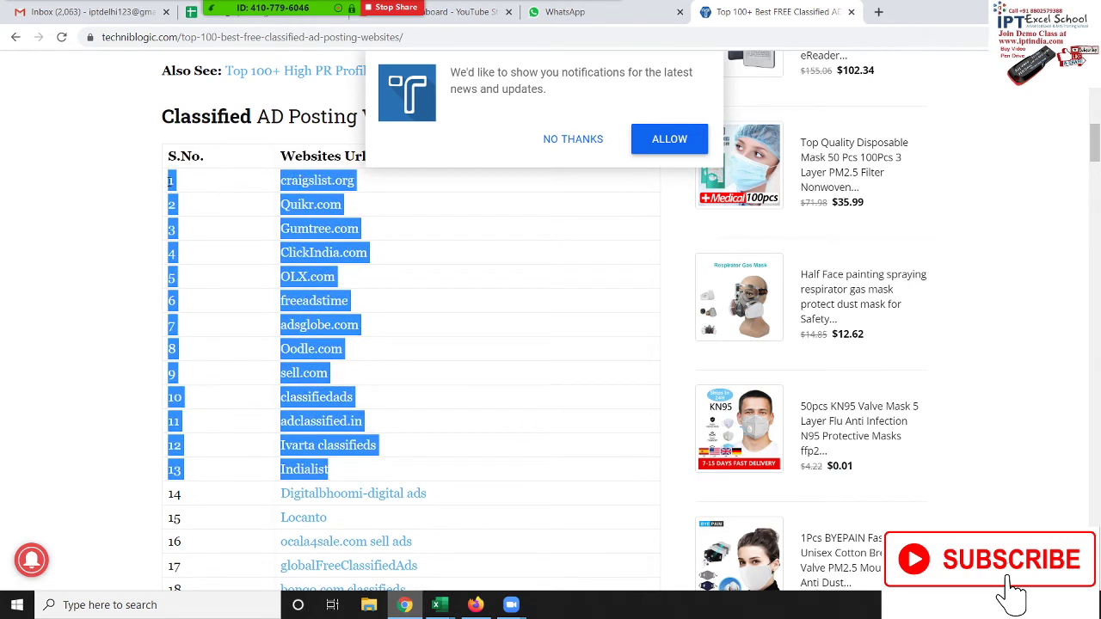
key("alt+Tab")
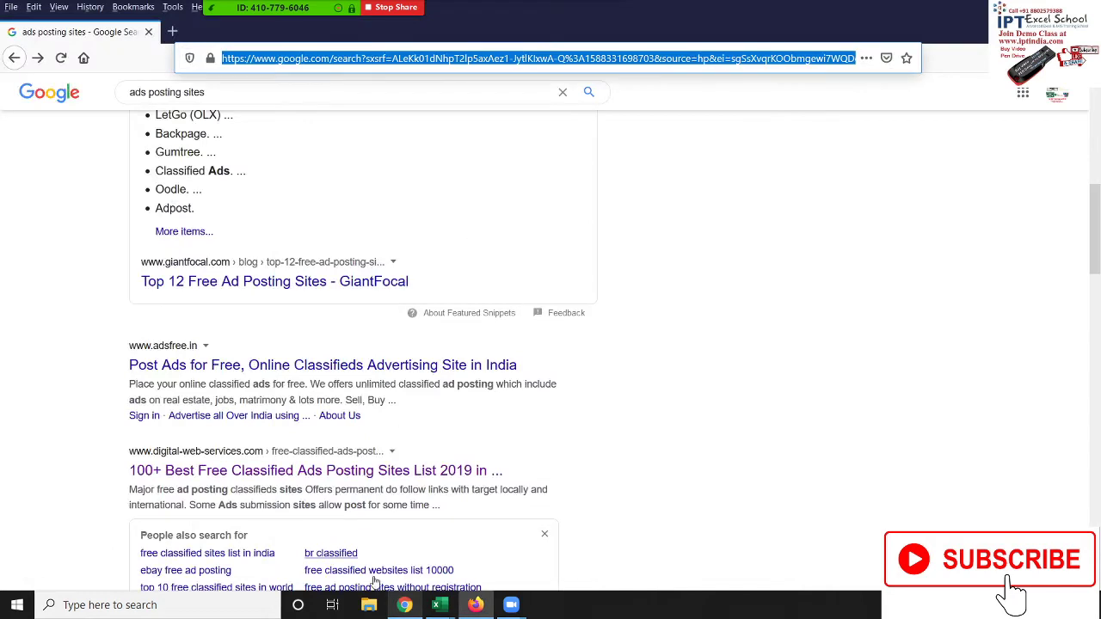
mouse_move(439, 605)
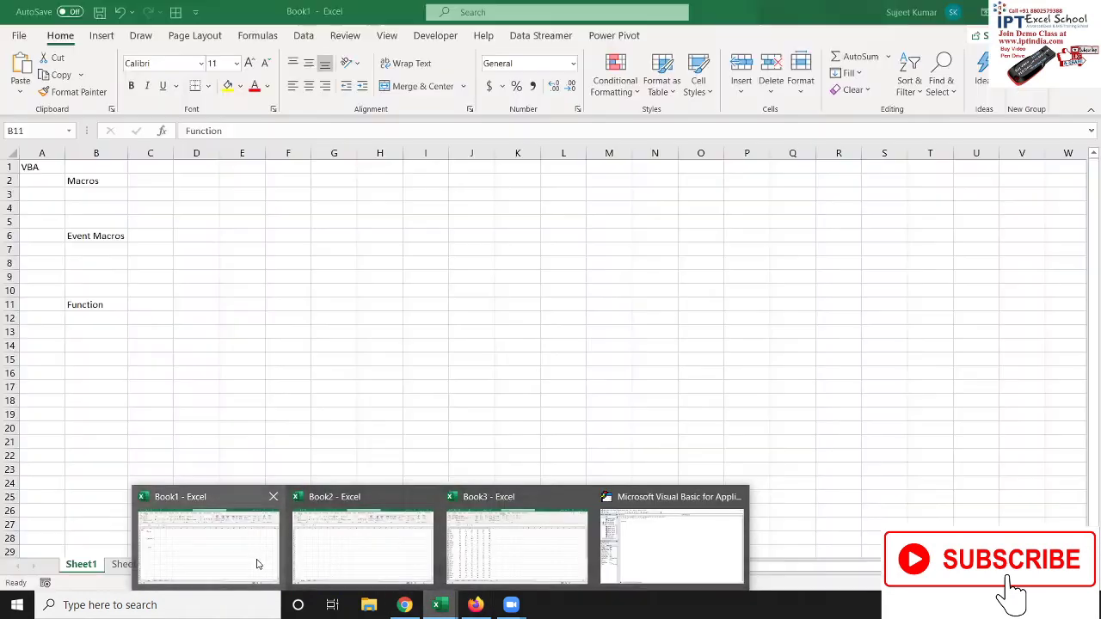
left_click(255, 562)
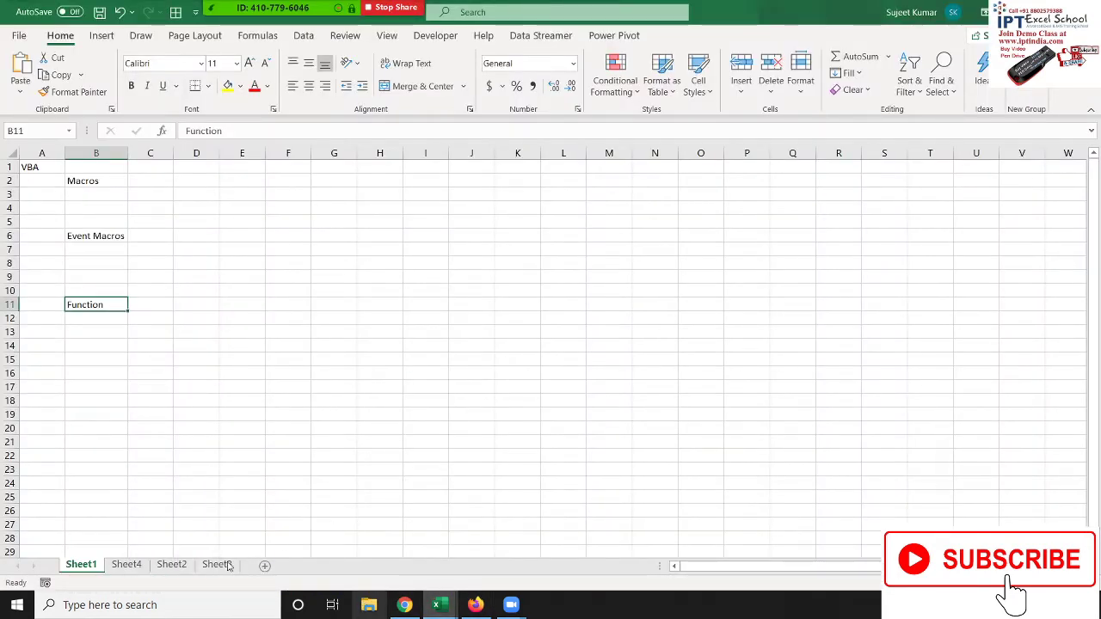
- Paste the 13 site links into Sheet2 at A1 and delete the numbering column
left_click(171, 565)
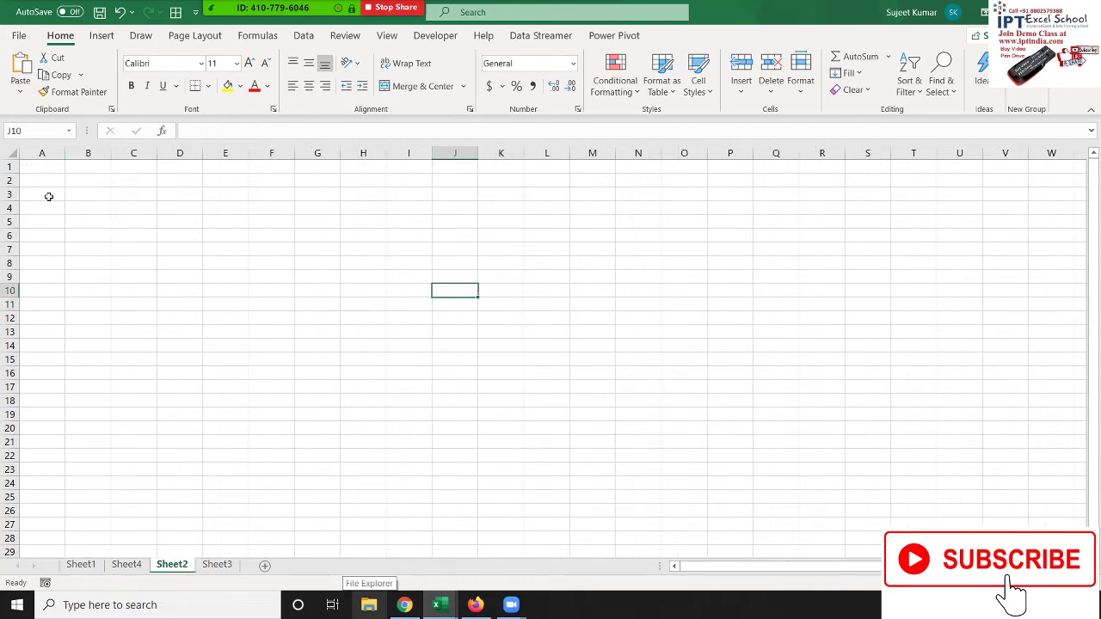
left_click(44, 171)
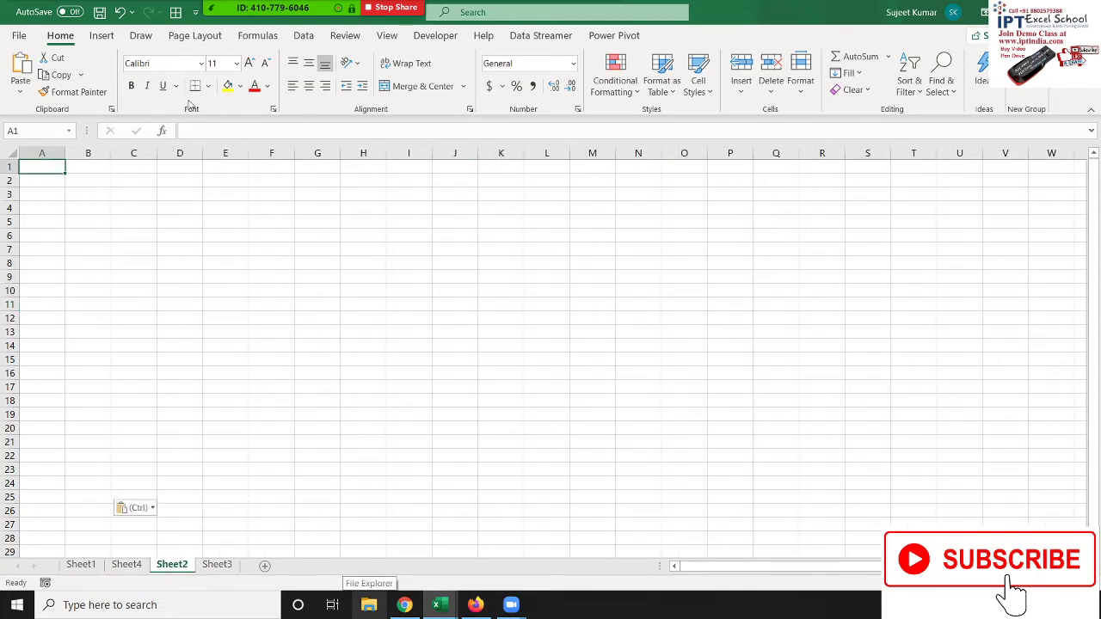
left_click(52, 154)
key("ctrl+minus")
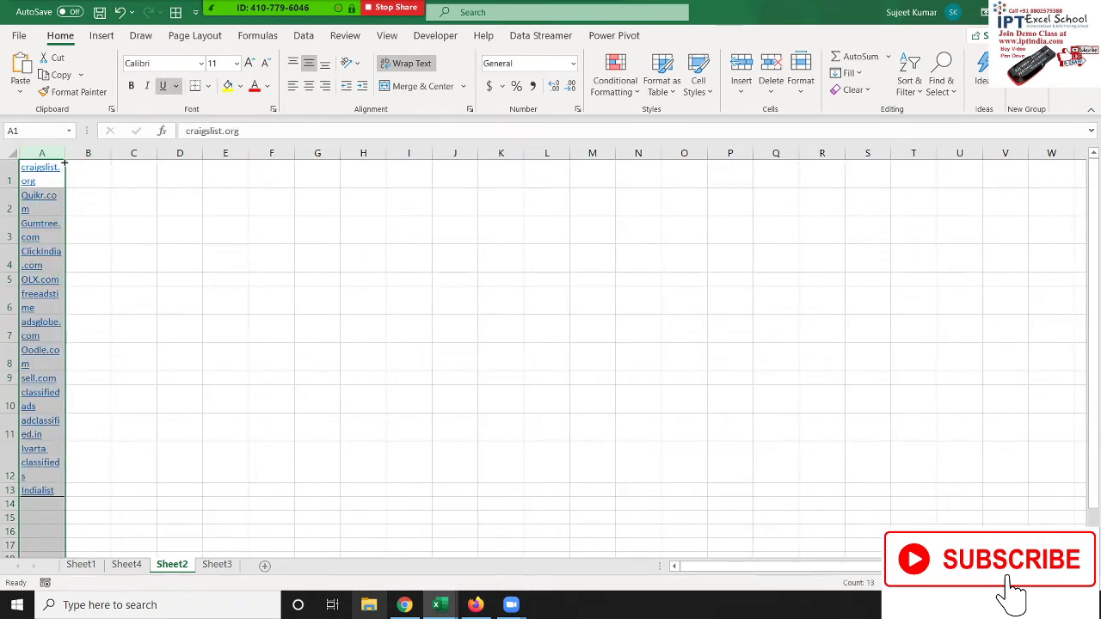
- Widen column A and turn off Wrap Text so each link fits on one line
left_click_drag(65, 156, 93, 154)
key("alt+h")
key("w")
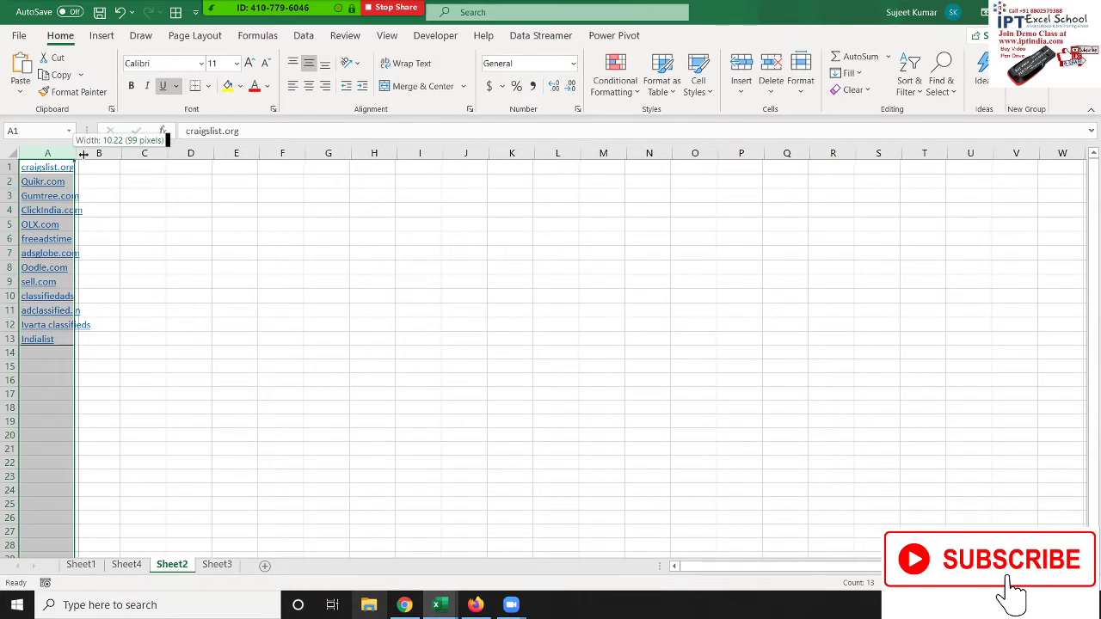
left_click(178, 239)
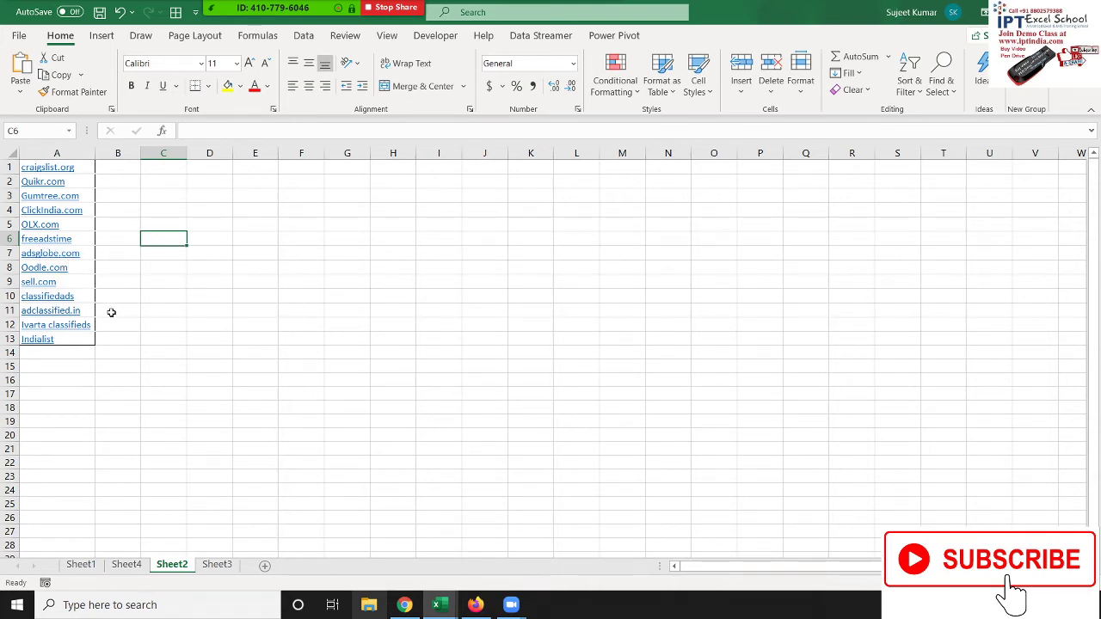
- Open the Edit Hyperlink dialog for the craigslist.org link in A1
left_click(137, 208)
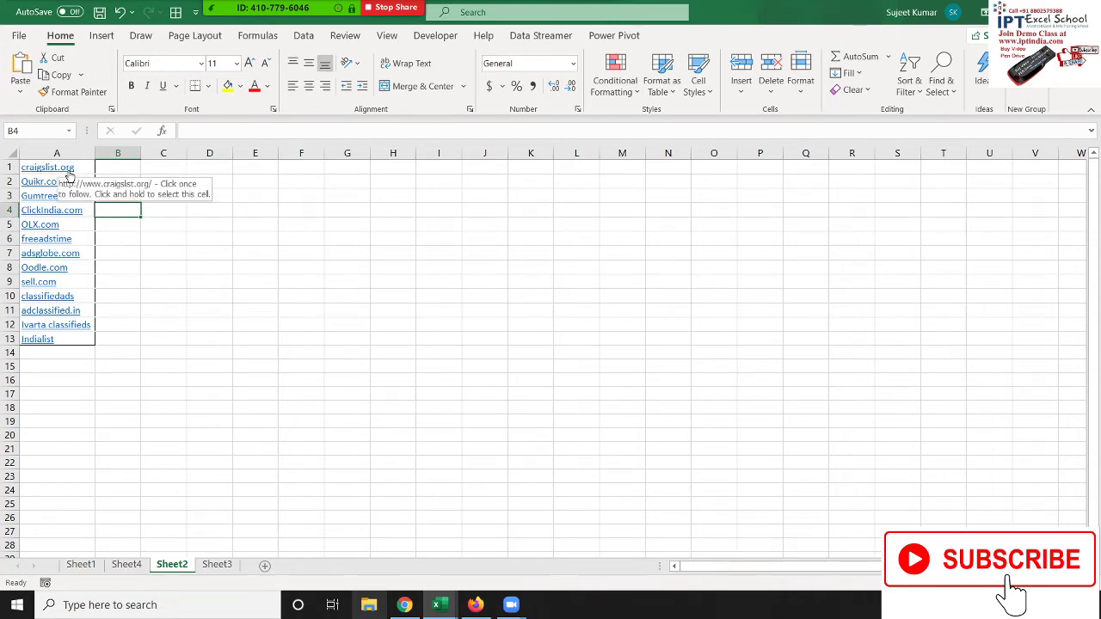
right_click(69, 172)
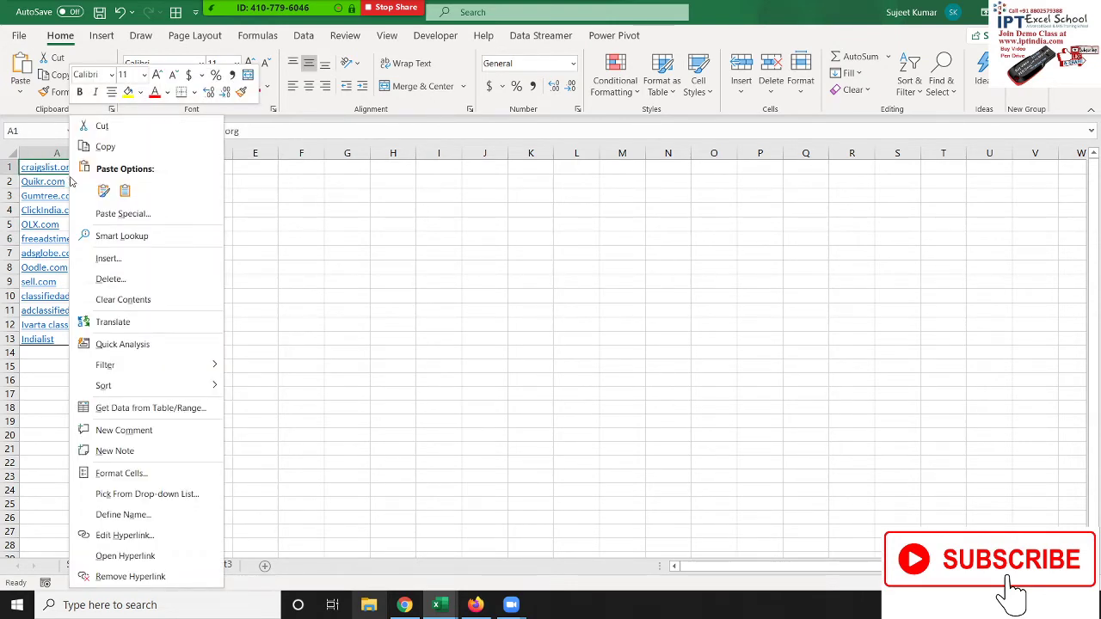
key("Escape")
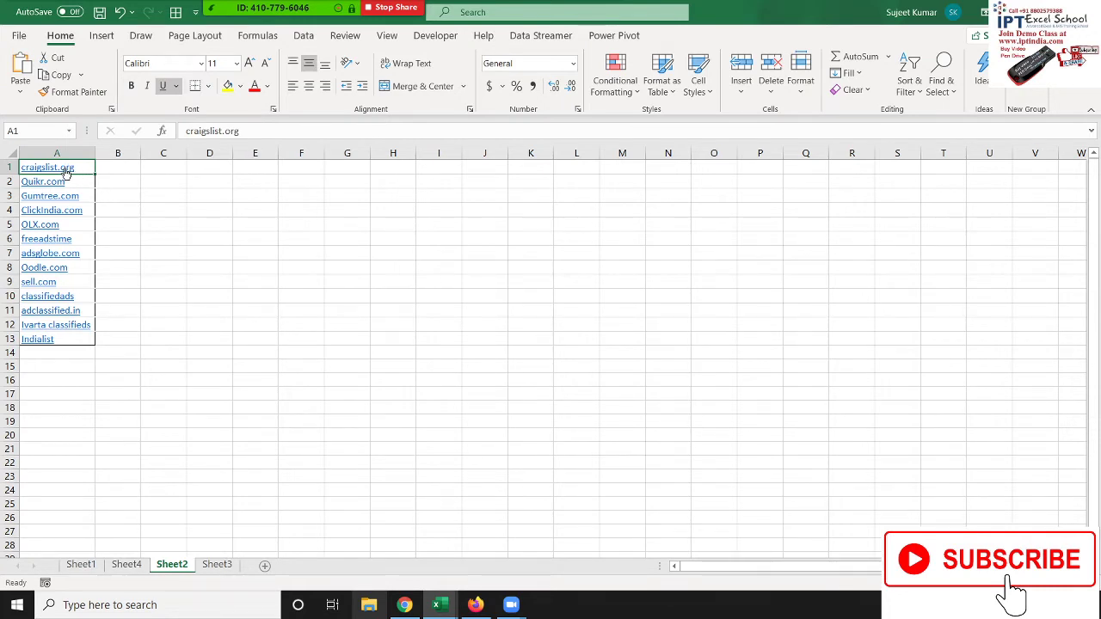
right_click(68, 172)
key("Escape")
key("ctrl+k")
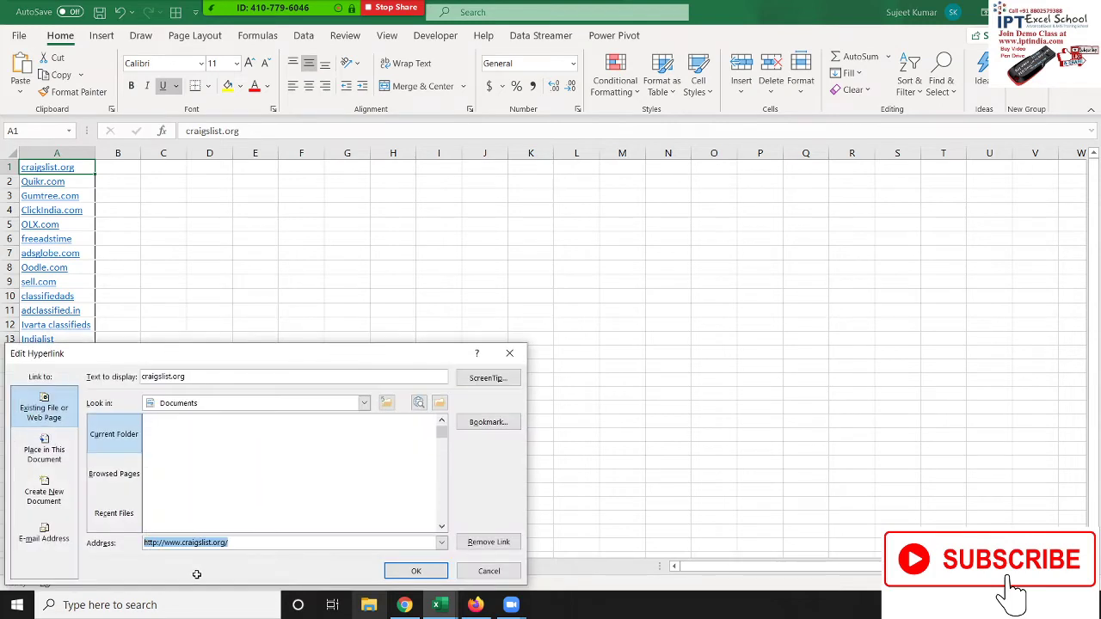
key("ctrl+c")
key("Escape")
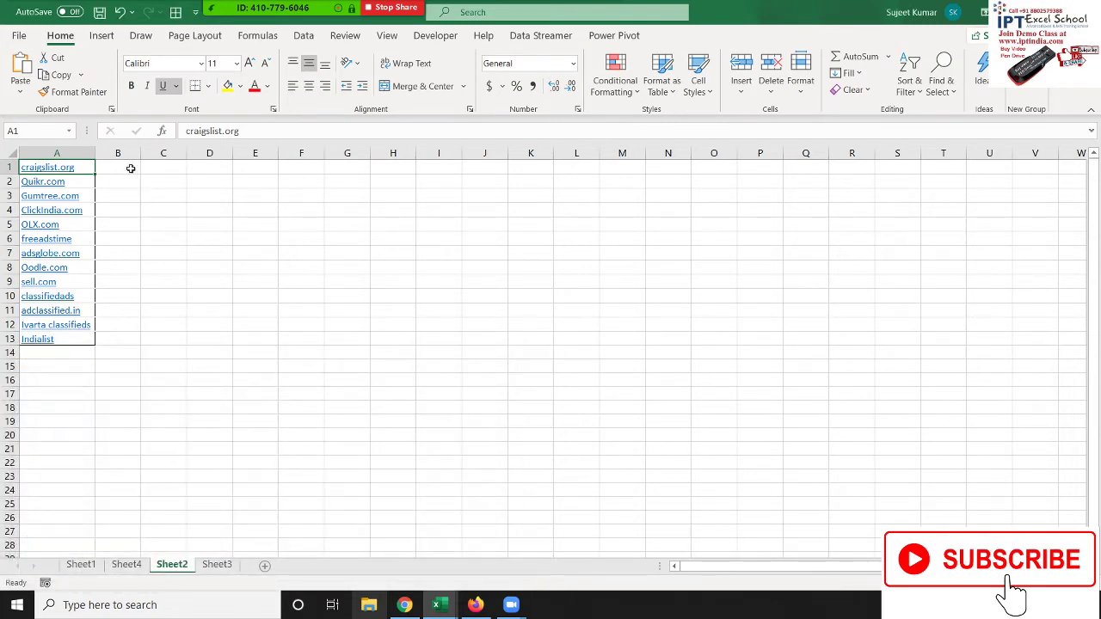
left_click(129, 168)
key("ctrl+v")
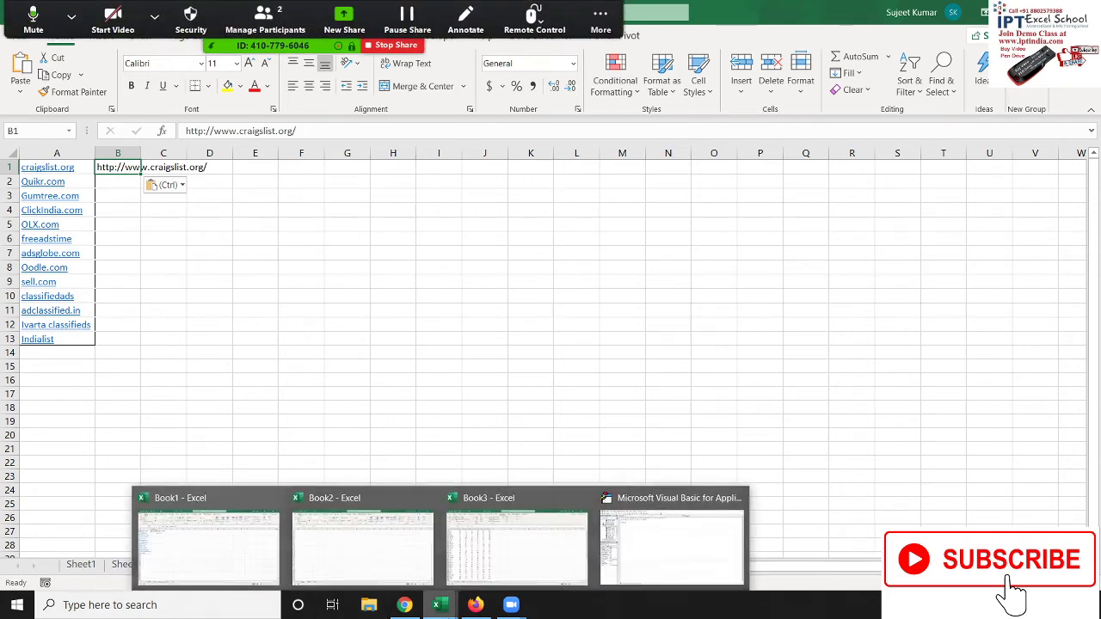
left_click(405, 605)
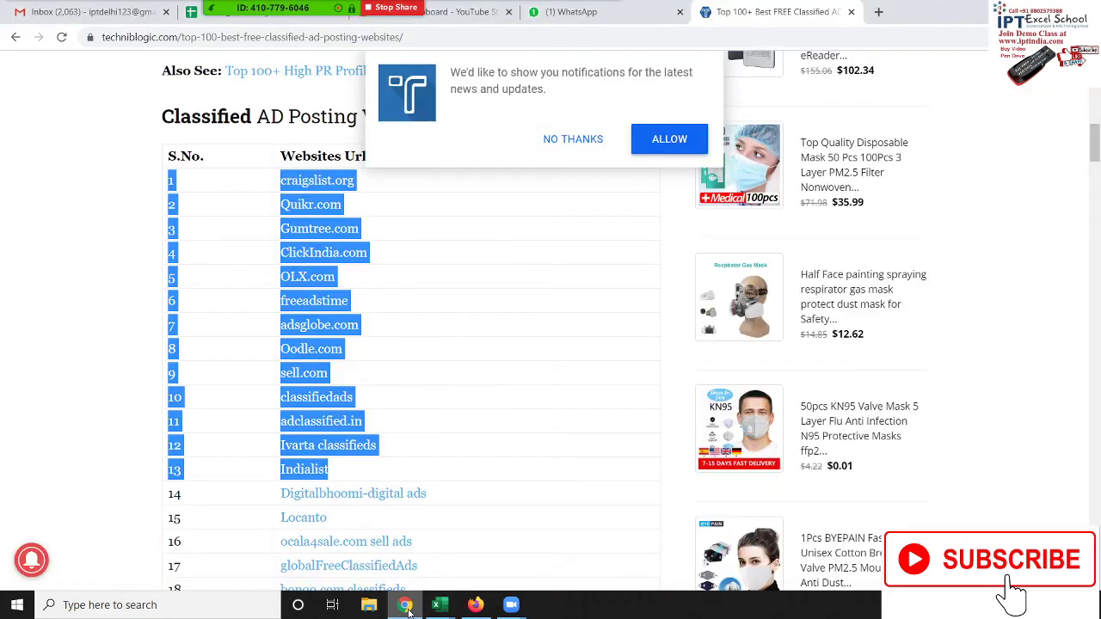
- Close the Top 100+ Best FREE Classified tab and switch back to Excel
left_click(850, 13)
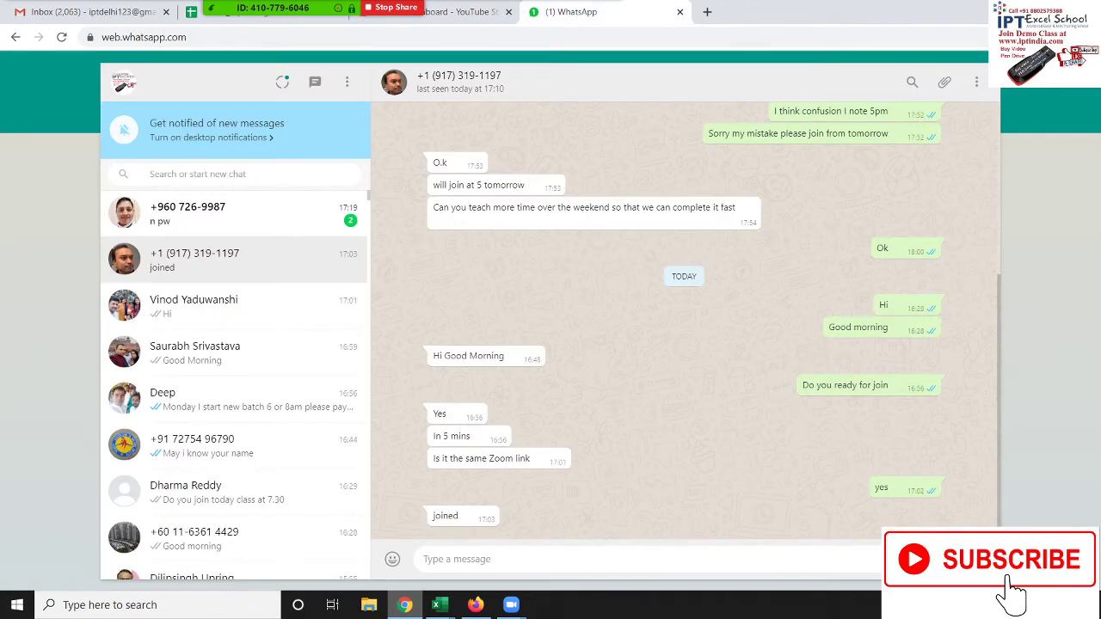
key("alt+Tab")
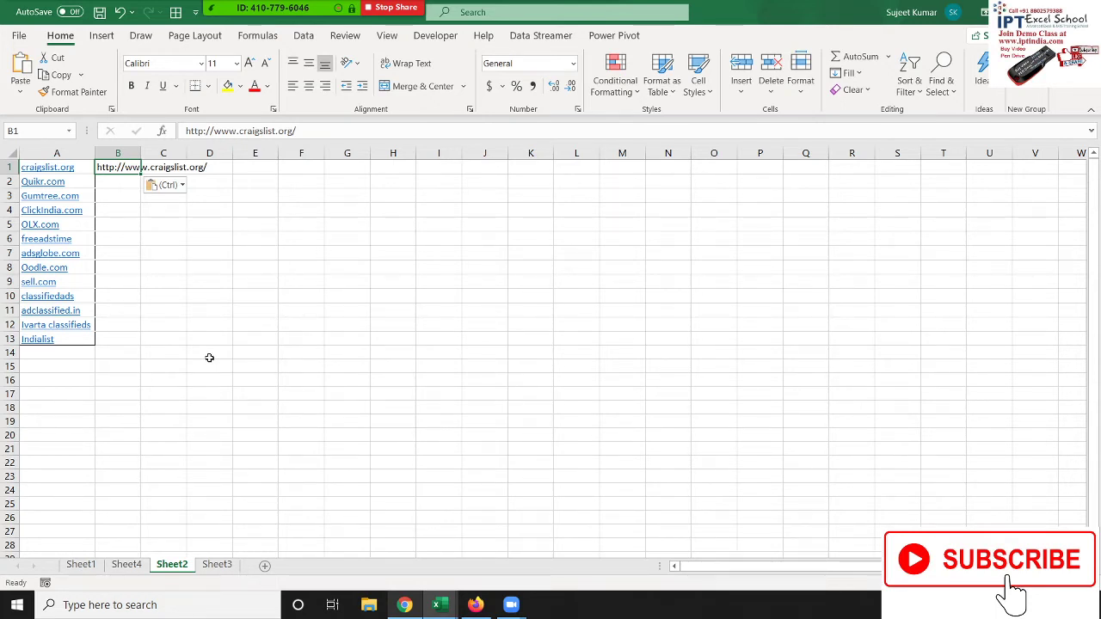
- Open the Visual Basic editor from the Developer tab and collapse the Book3 project
left_click(109, 184)
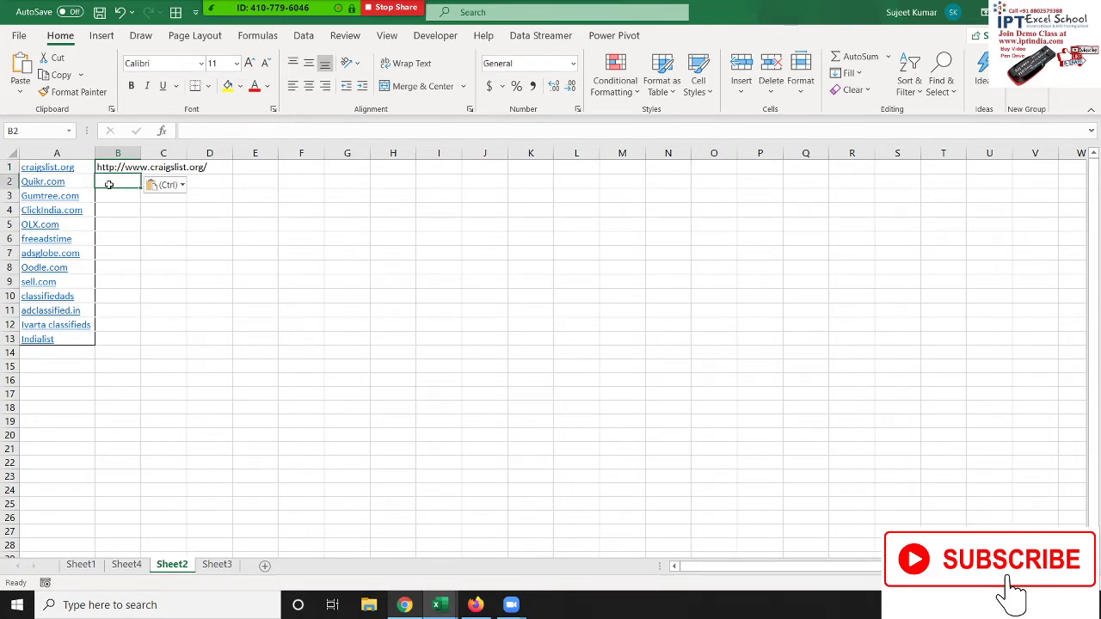
left_click(435, 35)
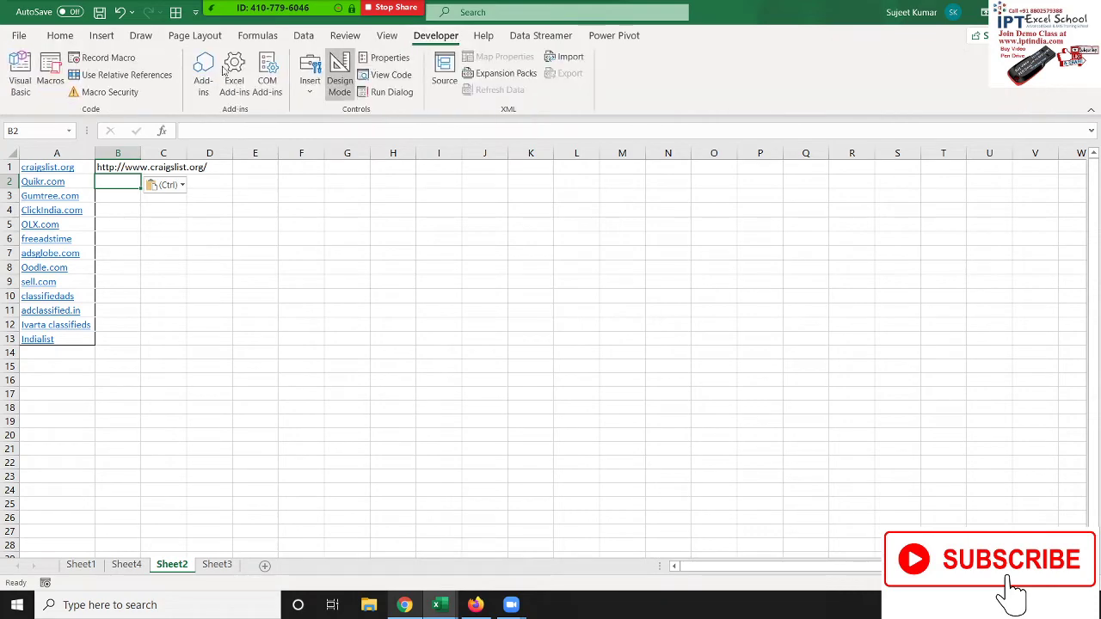
left_click(20, 75)
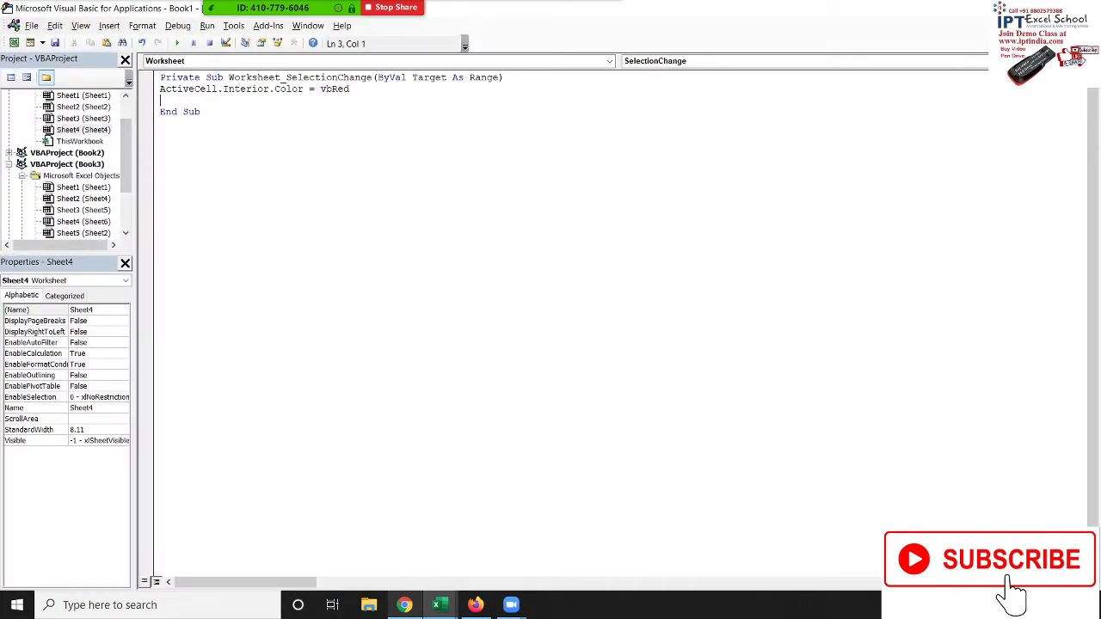
key("alt+F11")
left_click_drag(835, 9, 835, 47)
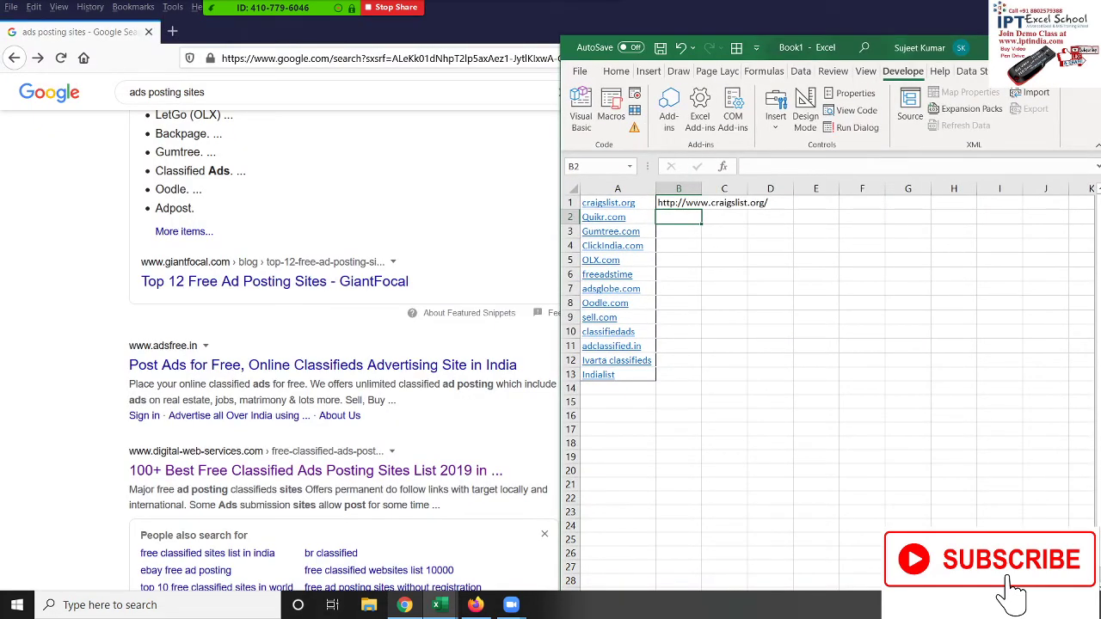
key("super+Up")
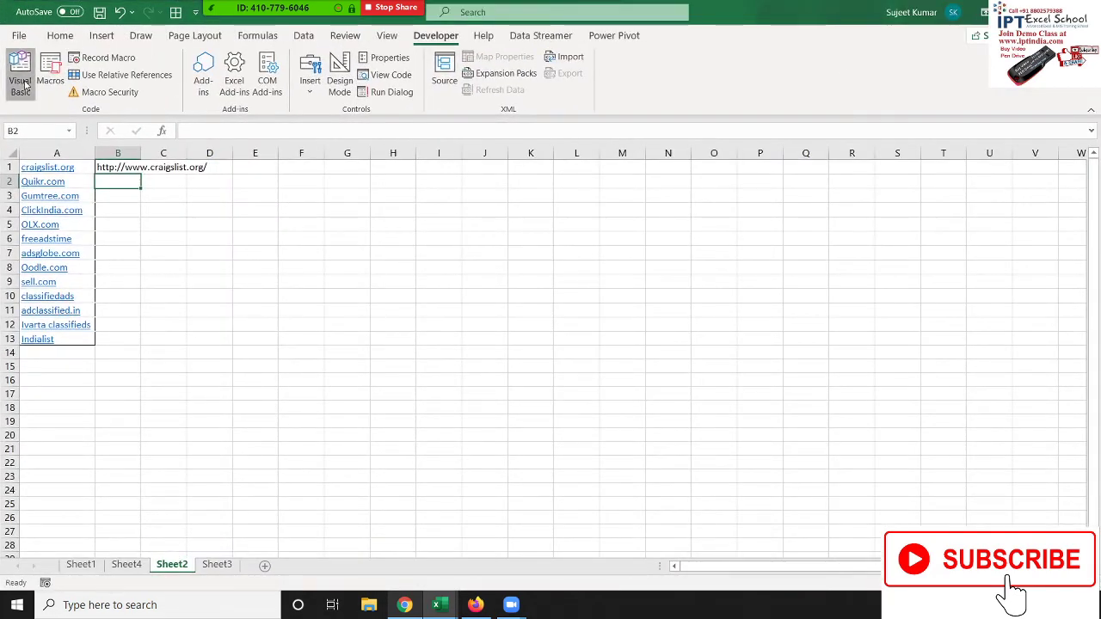
left_click(22, 84)
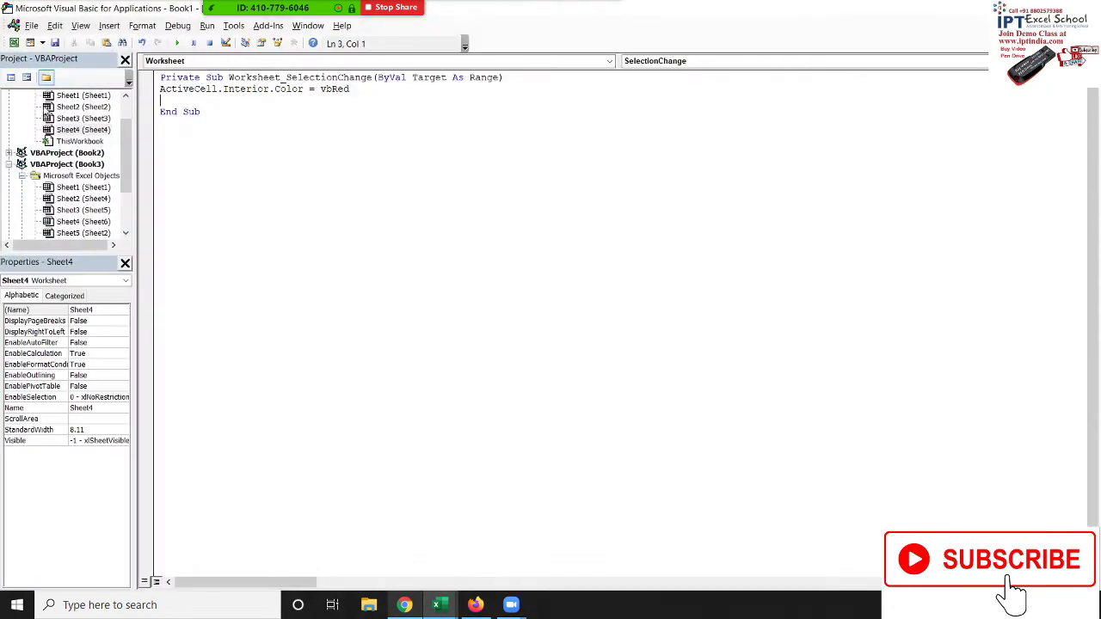
left_click(10, 164)
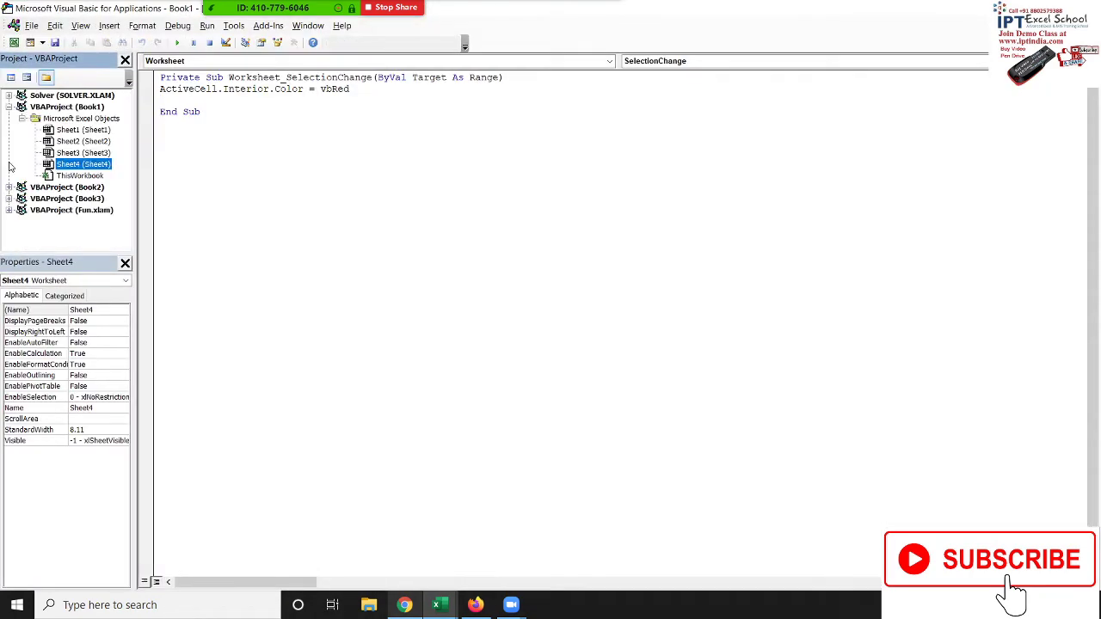
- Insert a new module and write the header Function URL(n As Range)
left_click(109, 26)
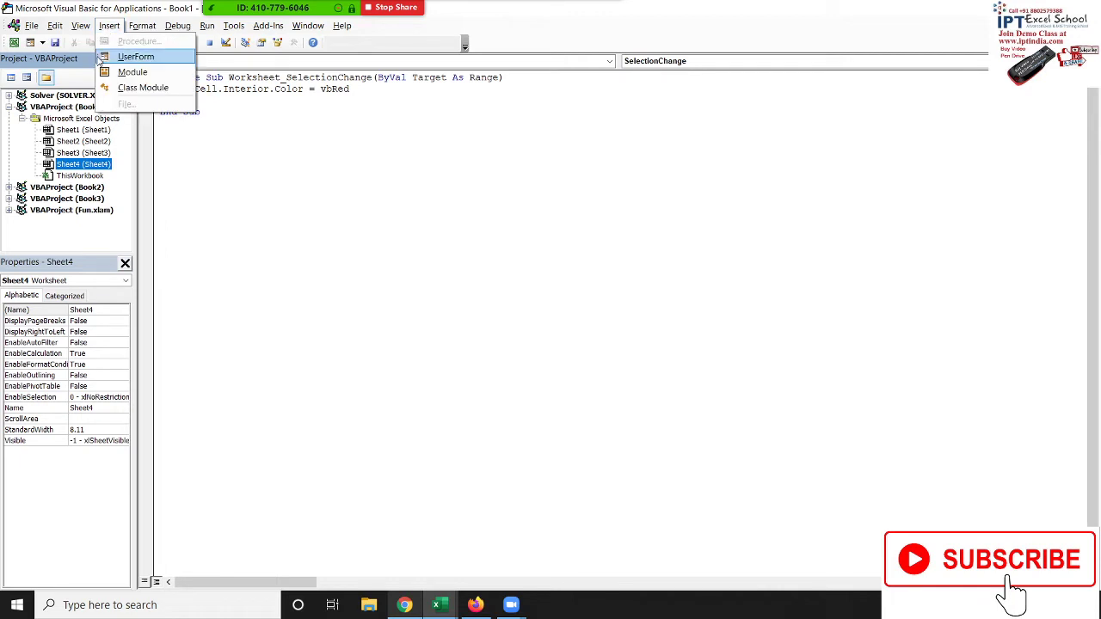
left_click(133, 72)
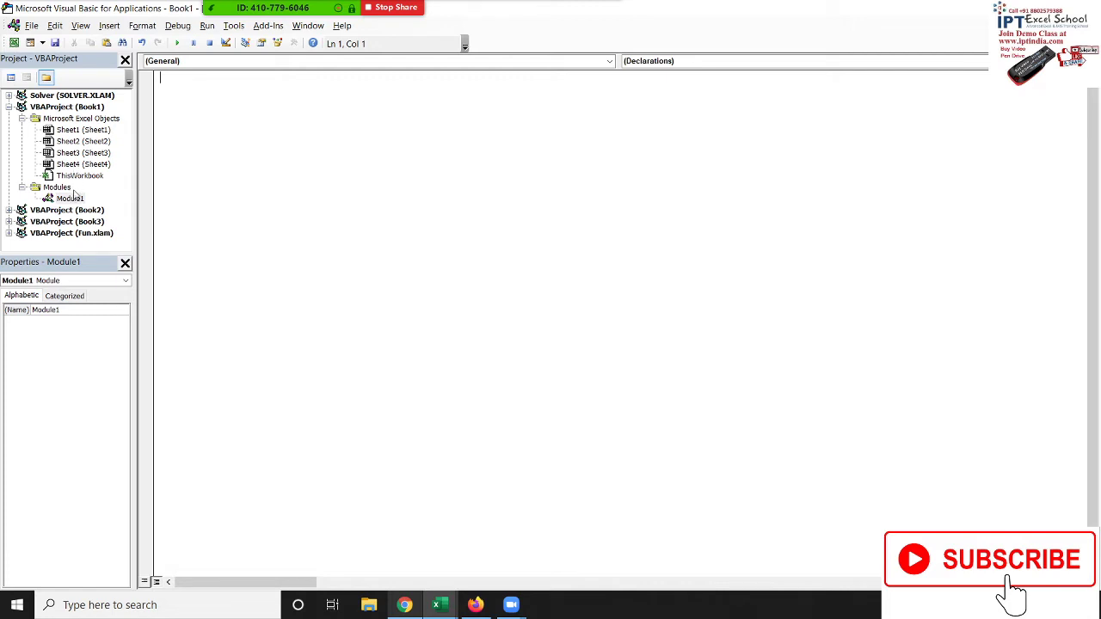
type("f")
type("uncti")
type("on ")
type("URL(n as")
type("Range")
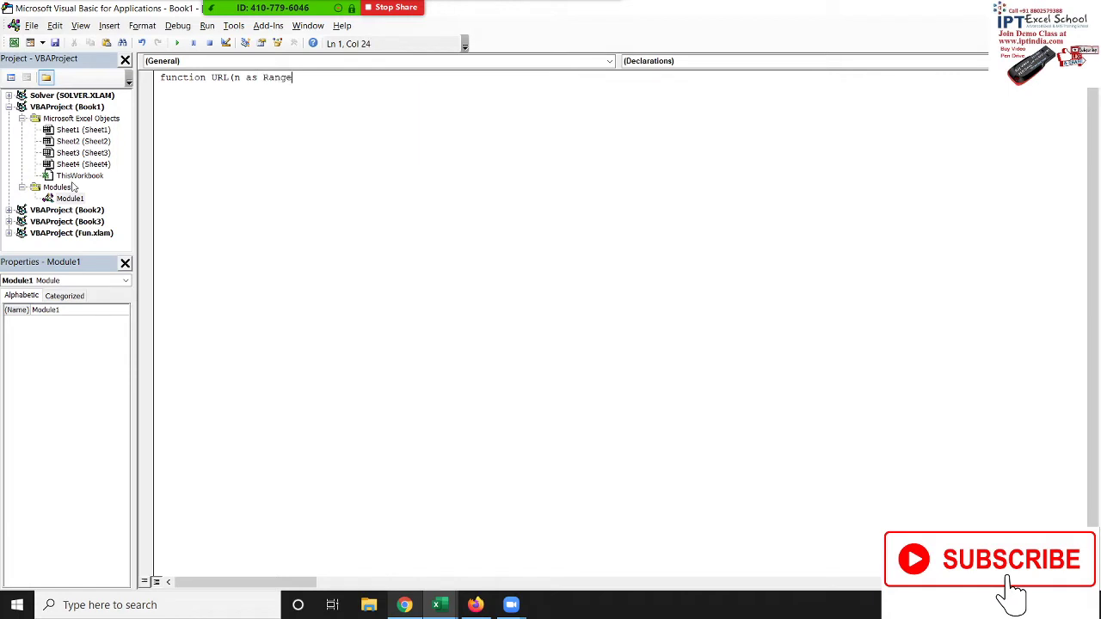
type(")")
key("Return")
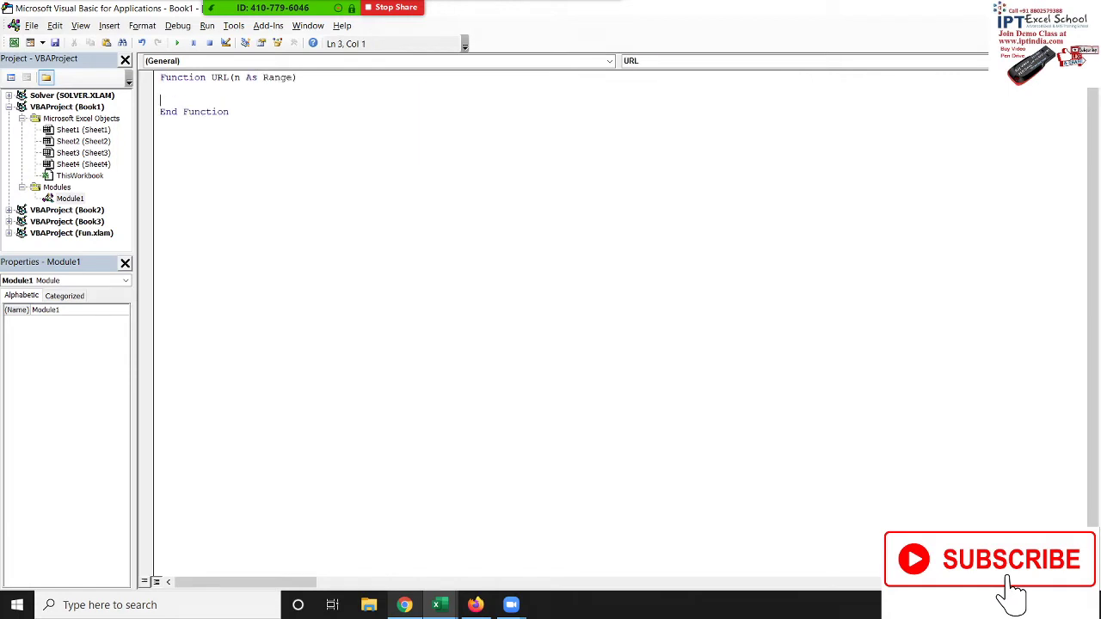
key("Return")
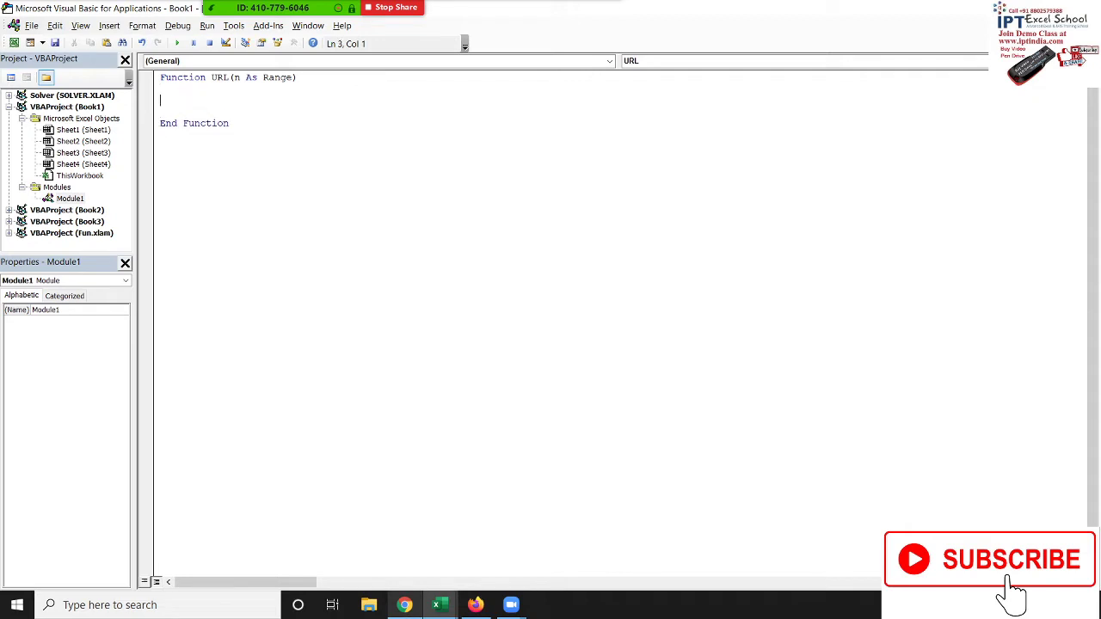
- Add the body line URL = n.Hyperlinks(1).Address and return to Excel
type("URL")
type("=n")
type(".")
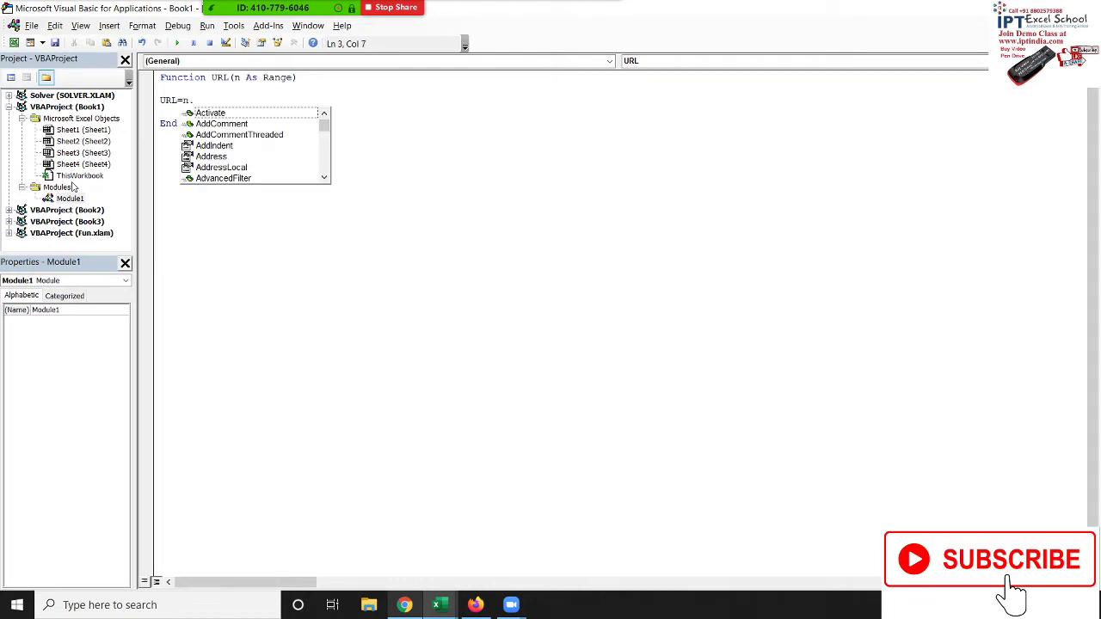
type("Hy")
key("Tab")
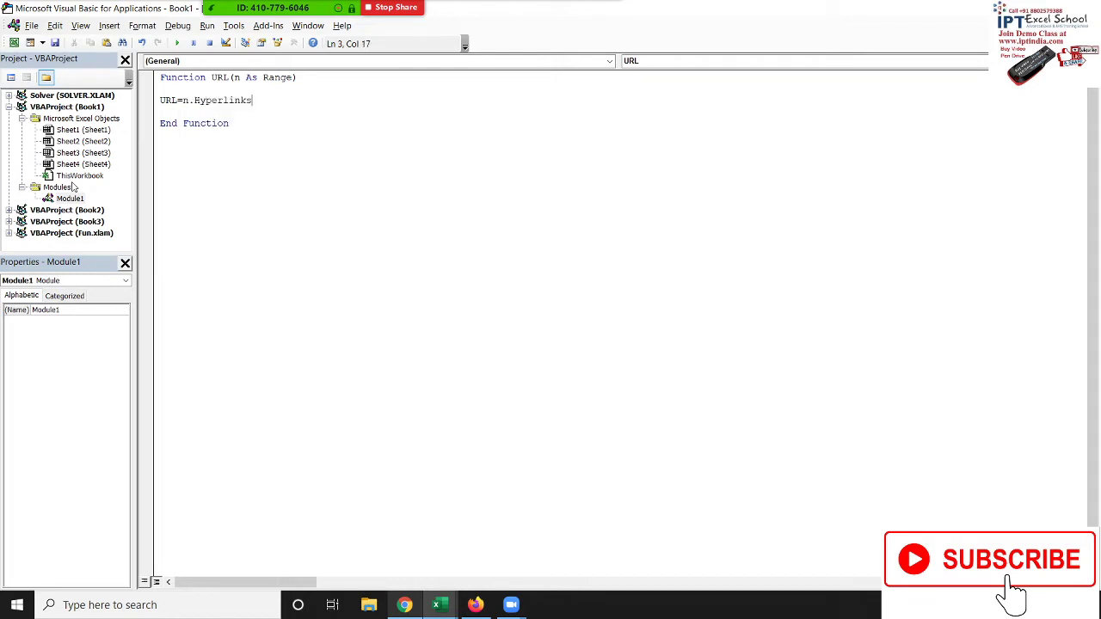
type("(1)")
type(".ad")
key("Return")
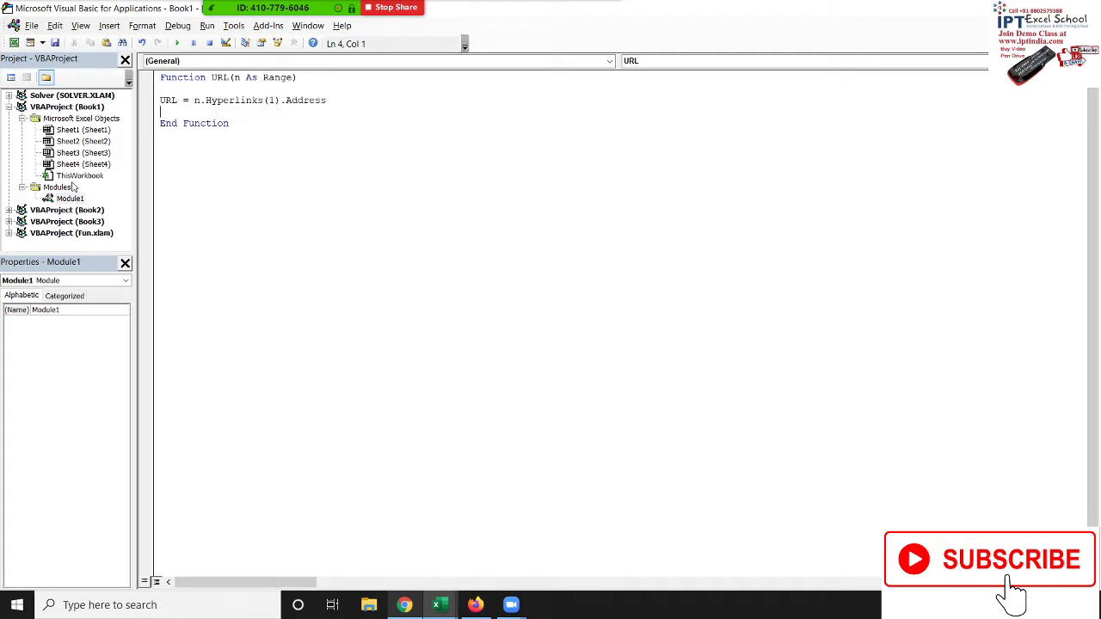
key("alt+F11")
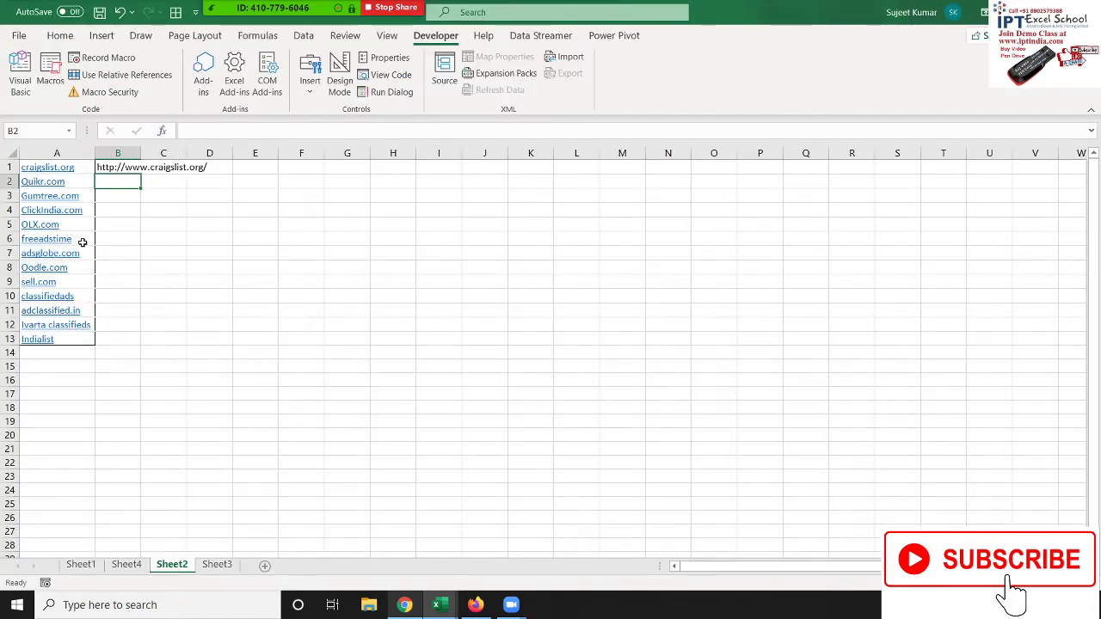
- Enter =URL(A2) in B2 and fill it down through B13
type("=ur")
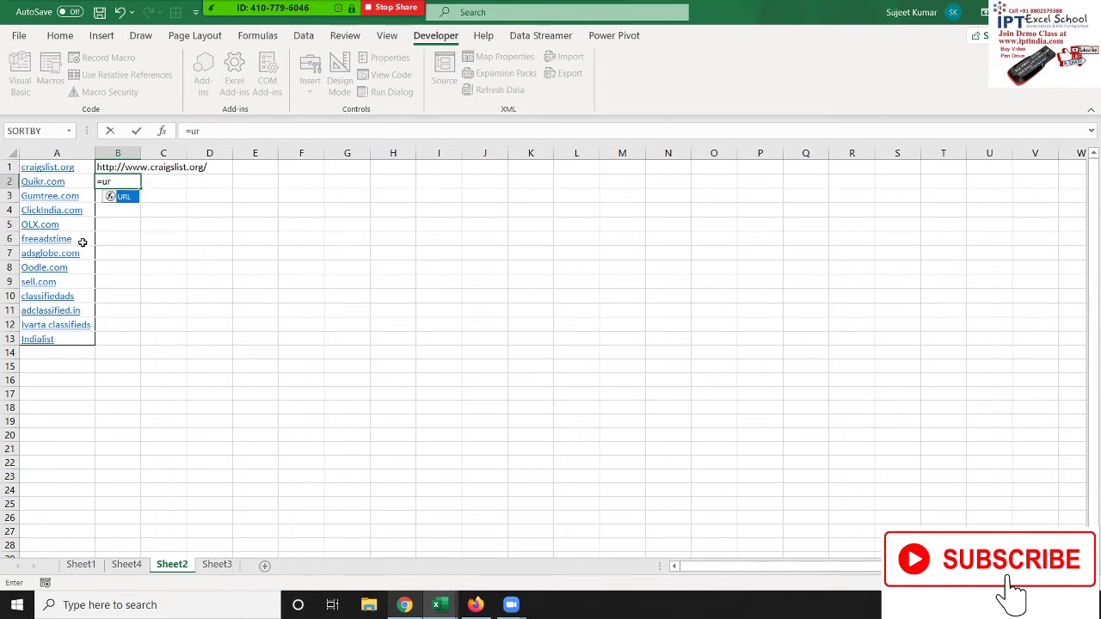
key("Escape")
type("=d")
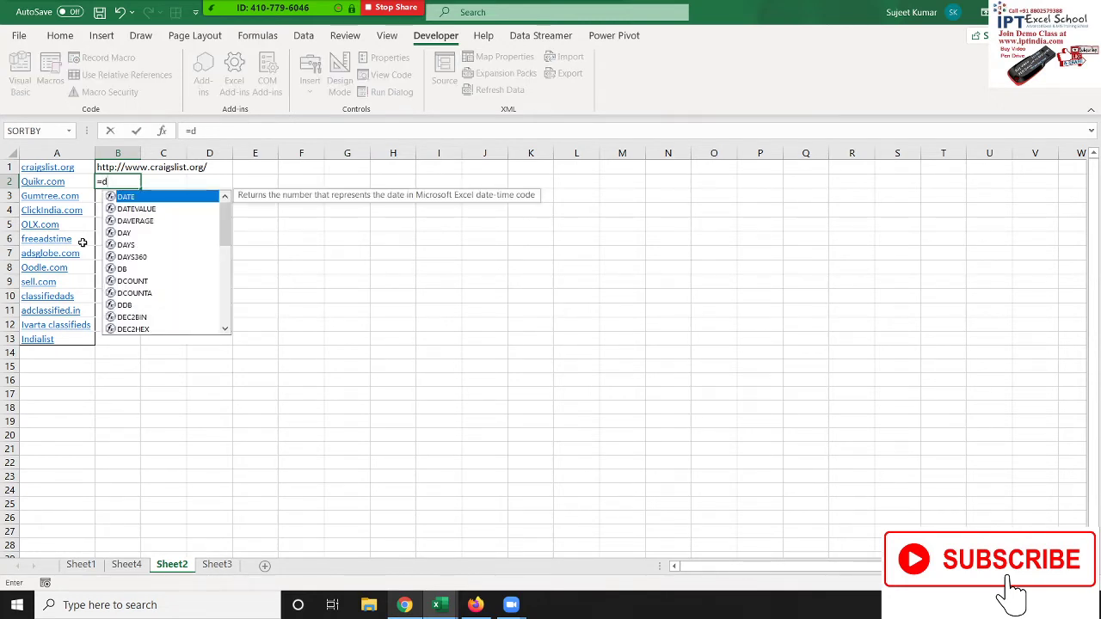
key("BackSpace")
type("u")
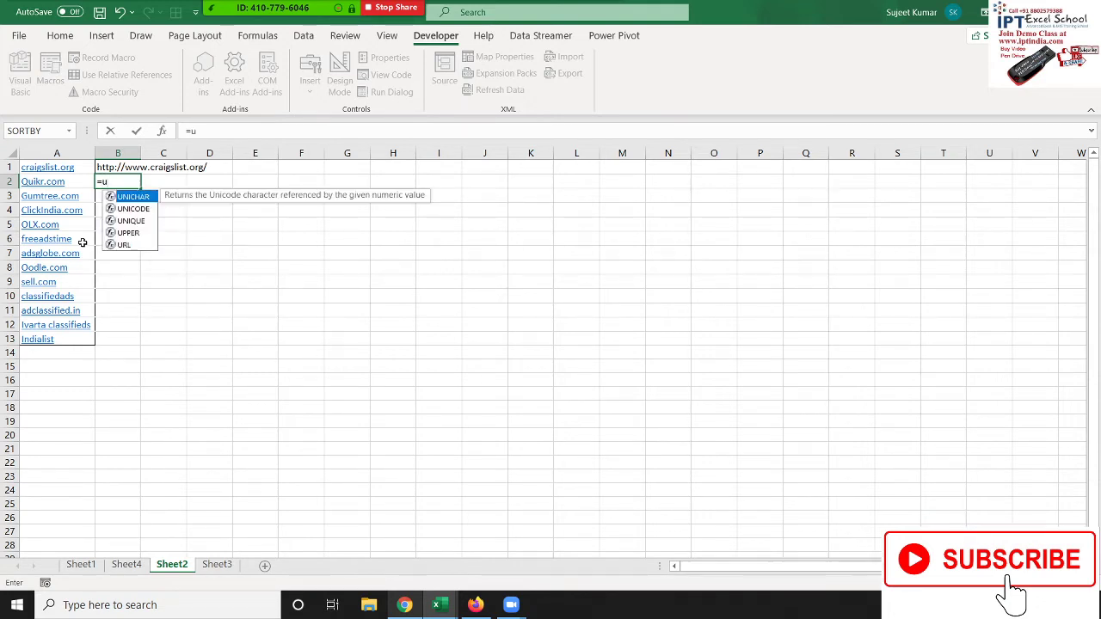
type("l")
key("BackSpace")
type("r")
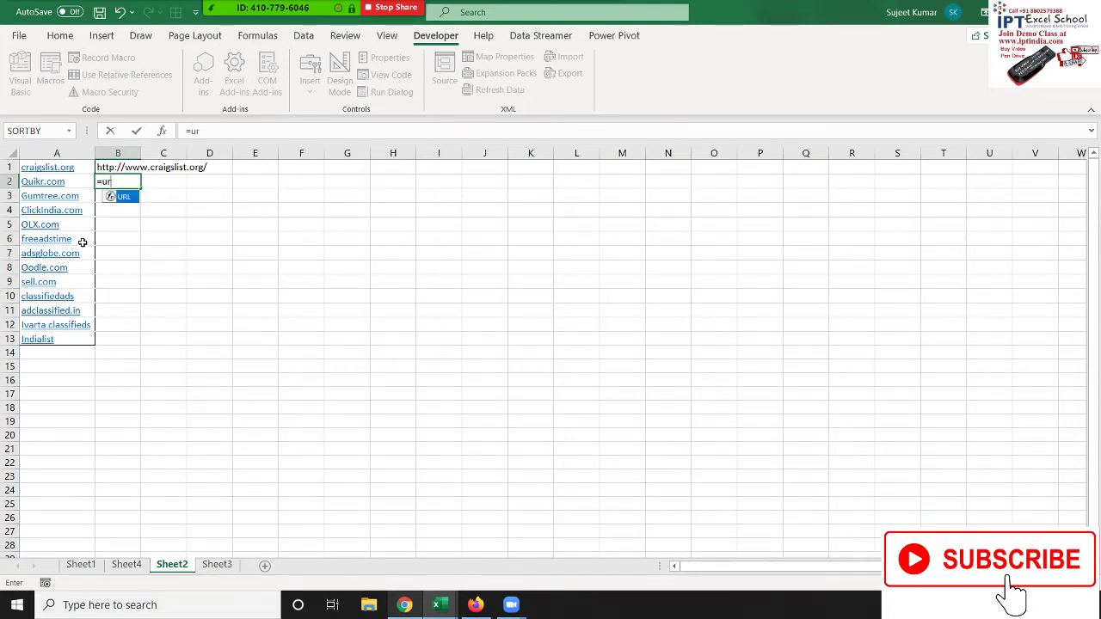
type("l")
key("Tab")
key("Left")
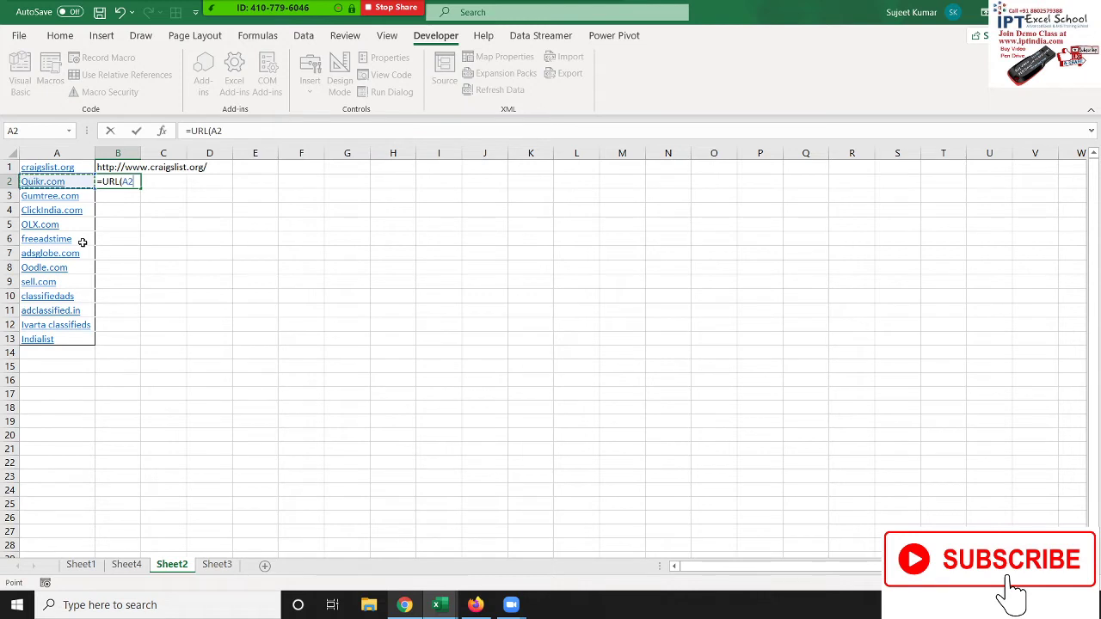
key("Return")
key("Up")
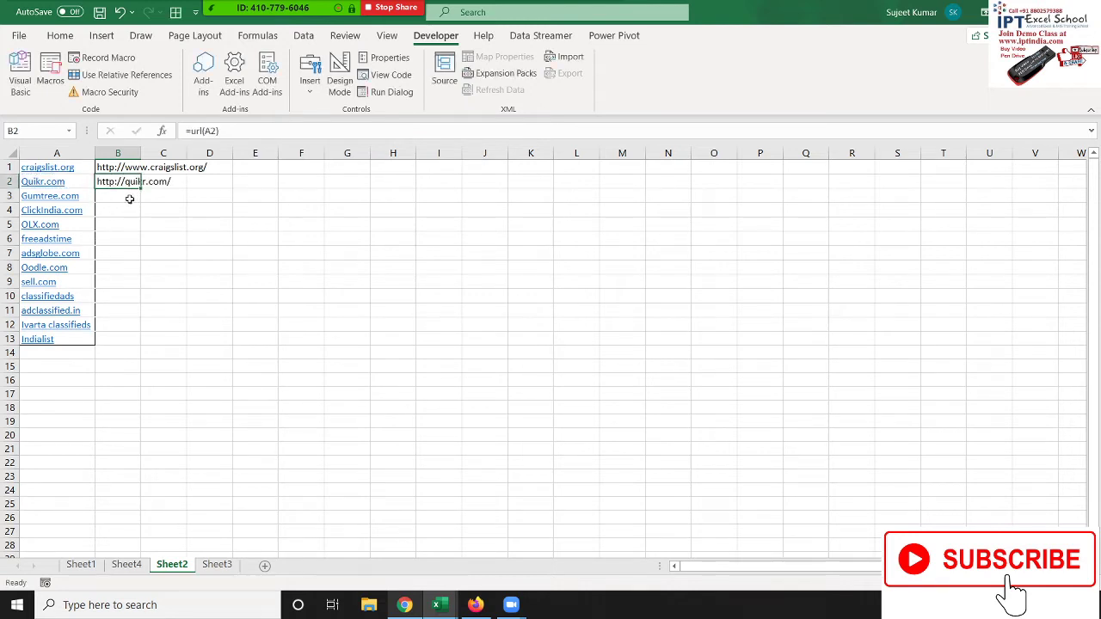
double_click(138, 191)
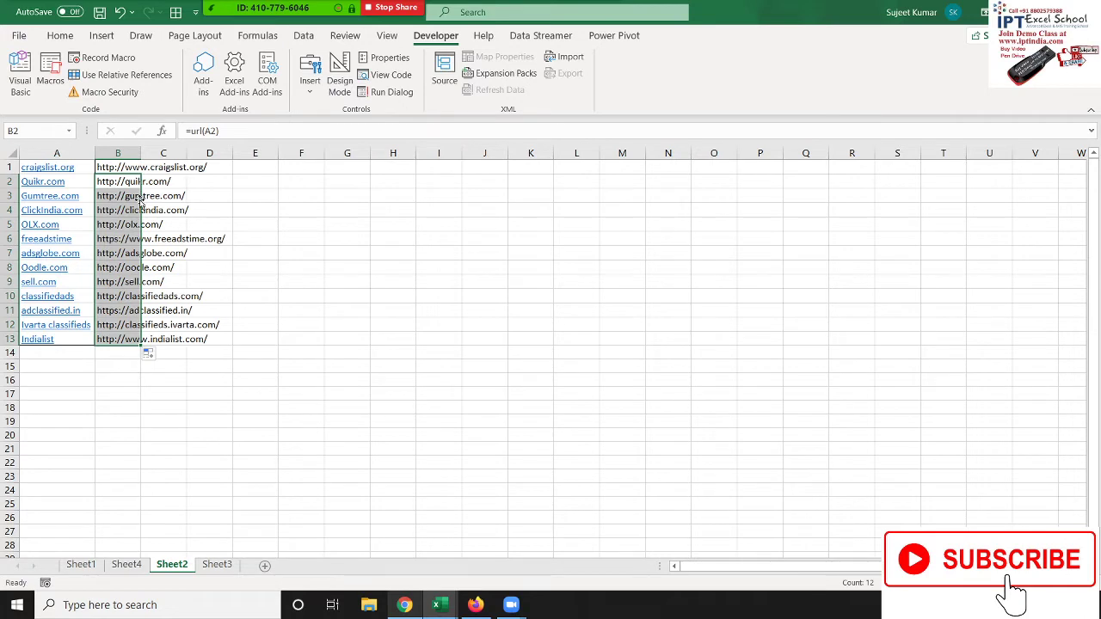
- Go to Sheet1, briefly checking Sheet4 on the way
left_click(81, 566)
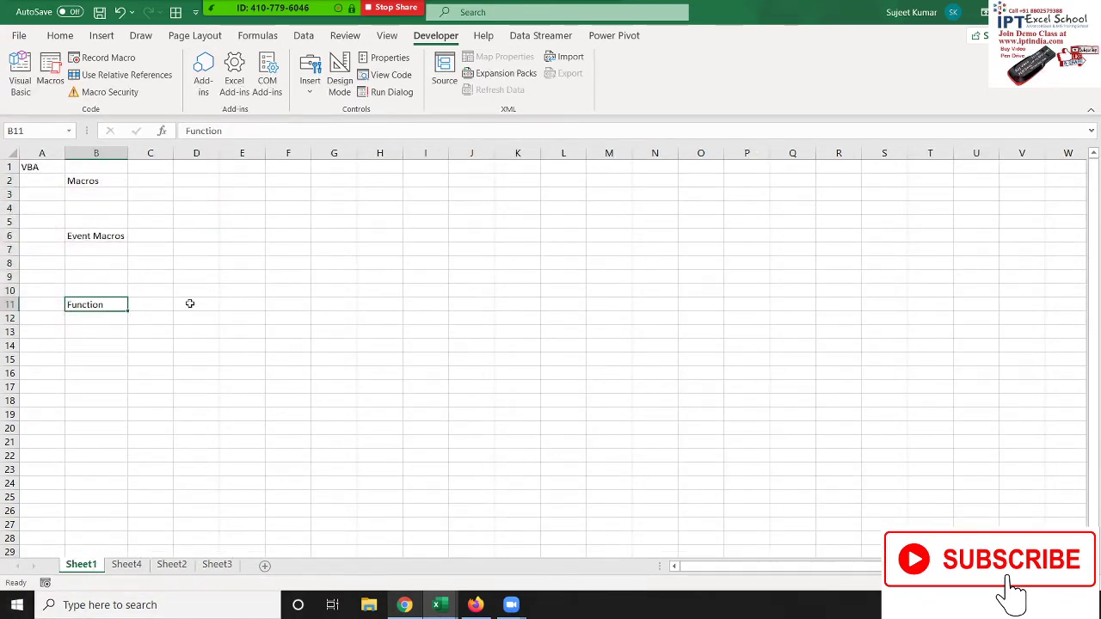
left_click(123, 552)
left_click(128, 565)
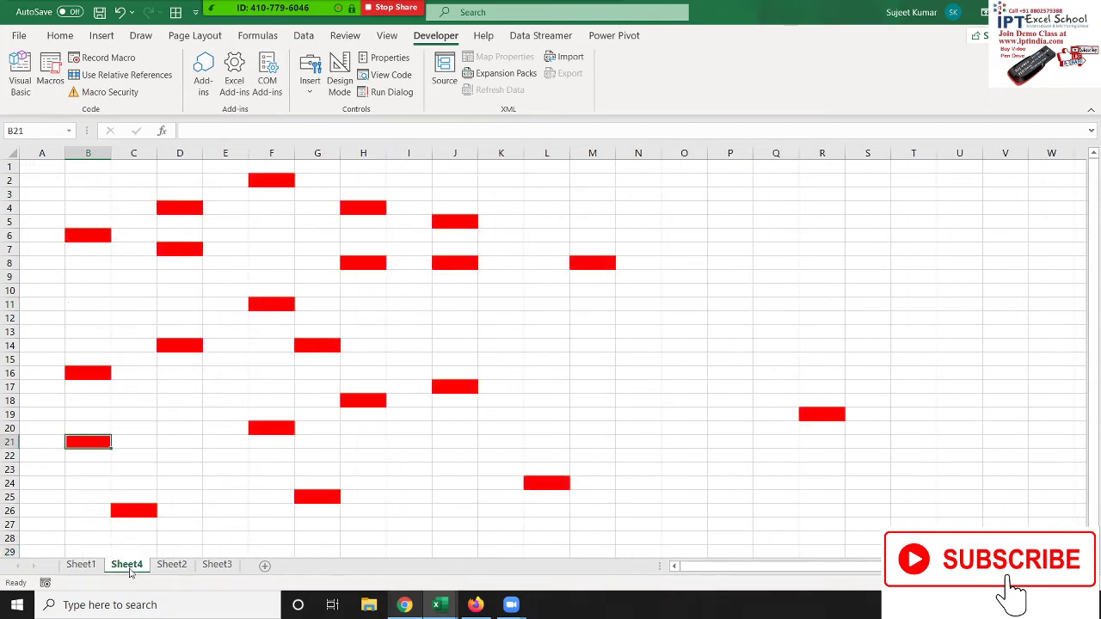
left_click(86, 564)
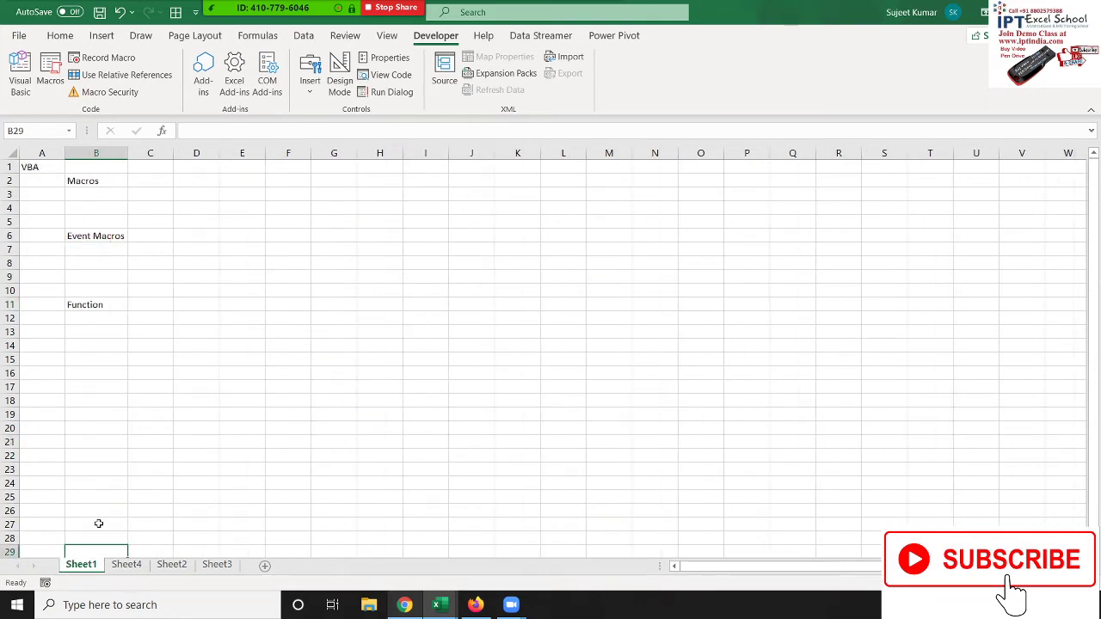
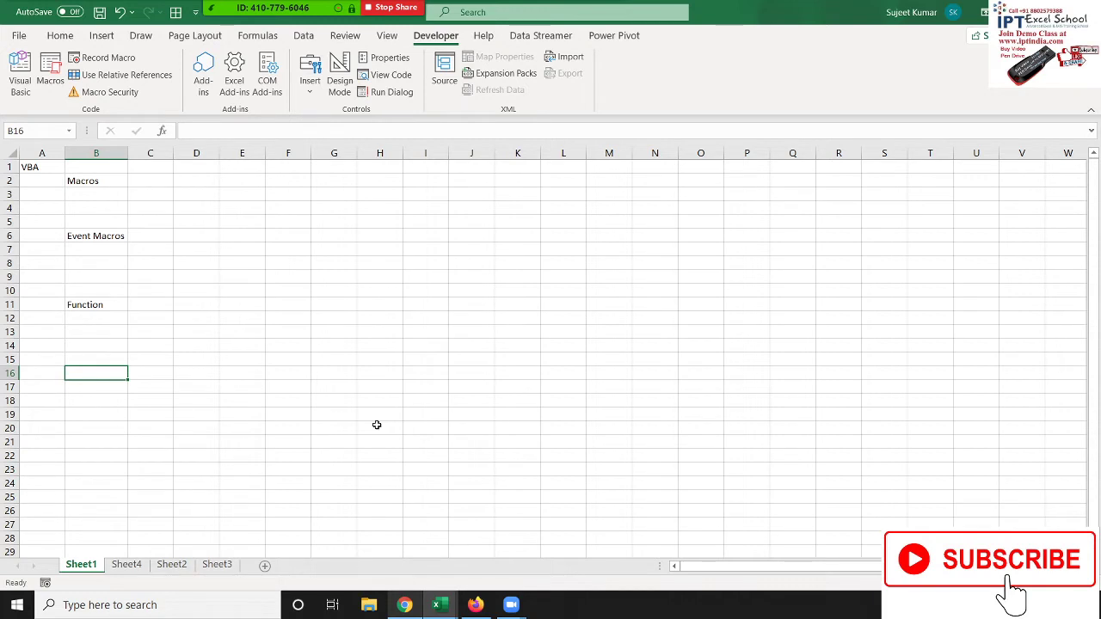
- Enter 'Userform' in B16, then view and close the Macros list
type("Userf")
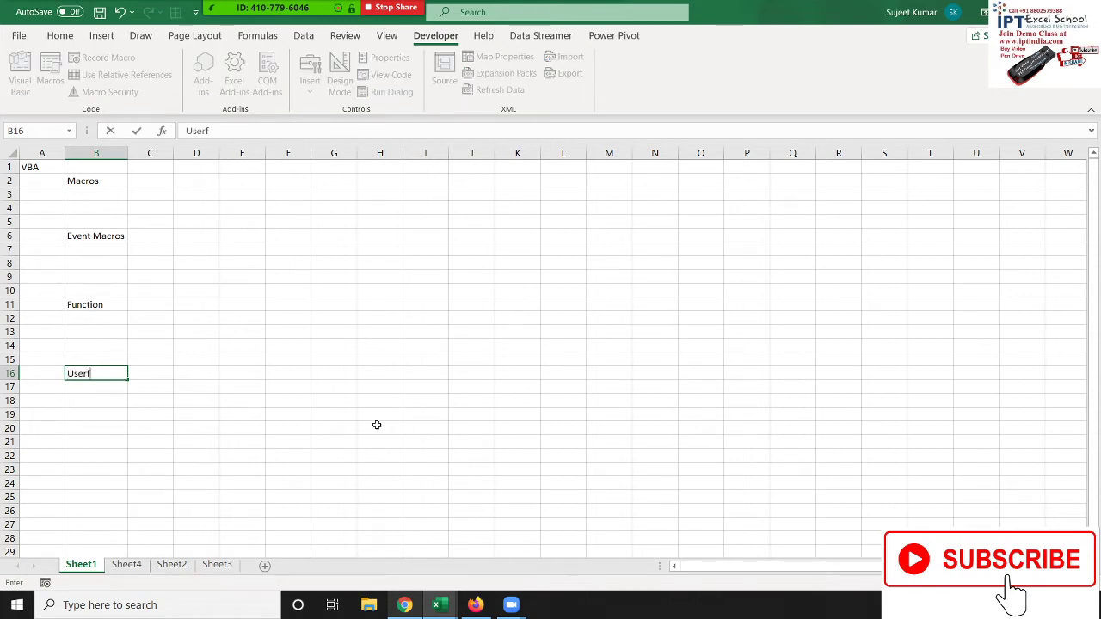
type("orm")
key("Return")
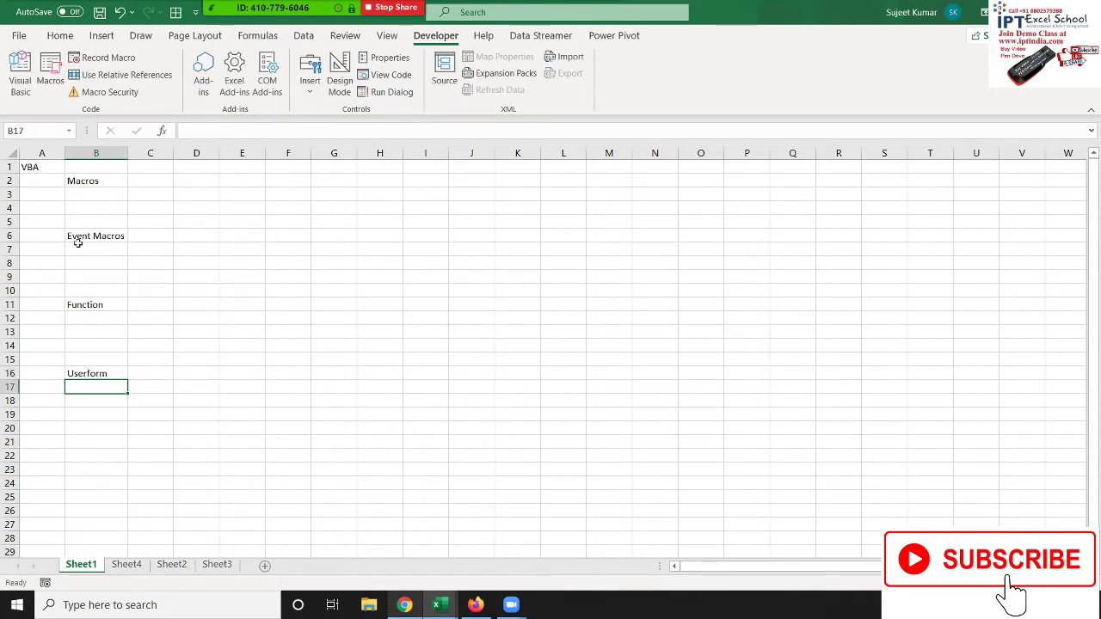
left_click(49, 75)
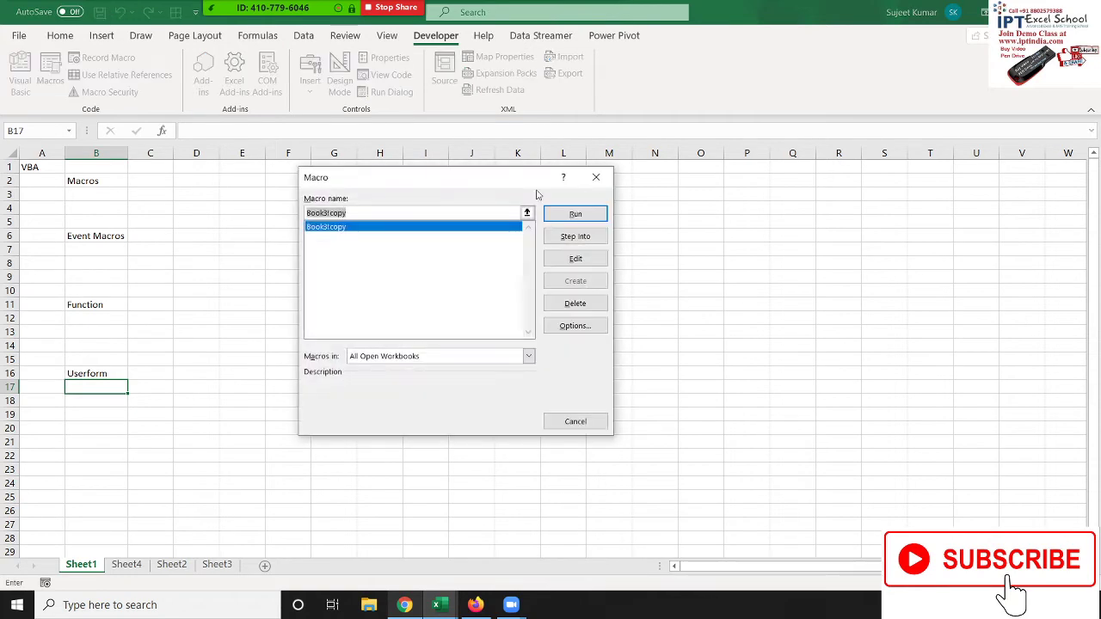
left_click_drag(538, 196, 520, 245)
left_click(585, 234)
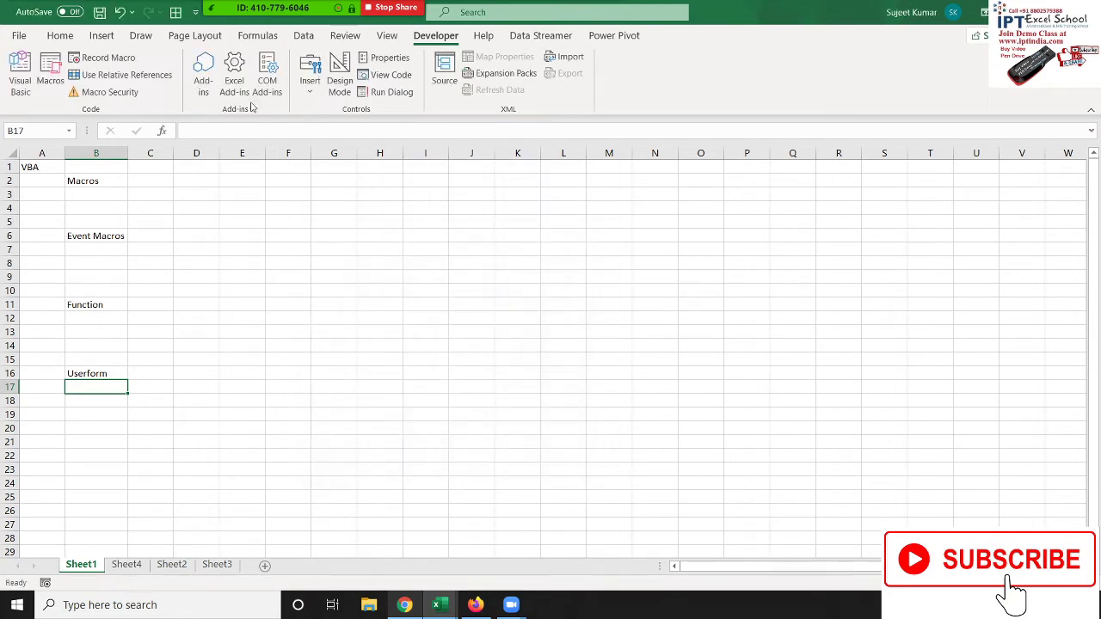
- Start creating a PivotTable from B16 via Insert, then cancel it
left_click(61, 38)
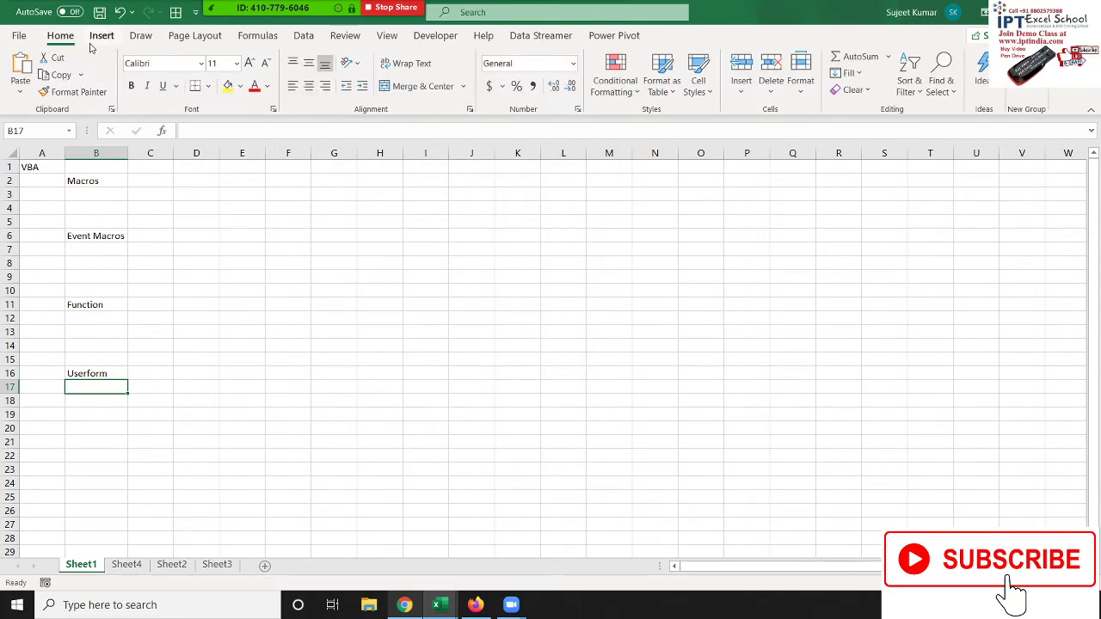
left_click(100, 37)
left_click(26, 69)
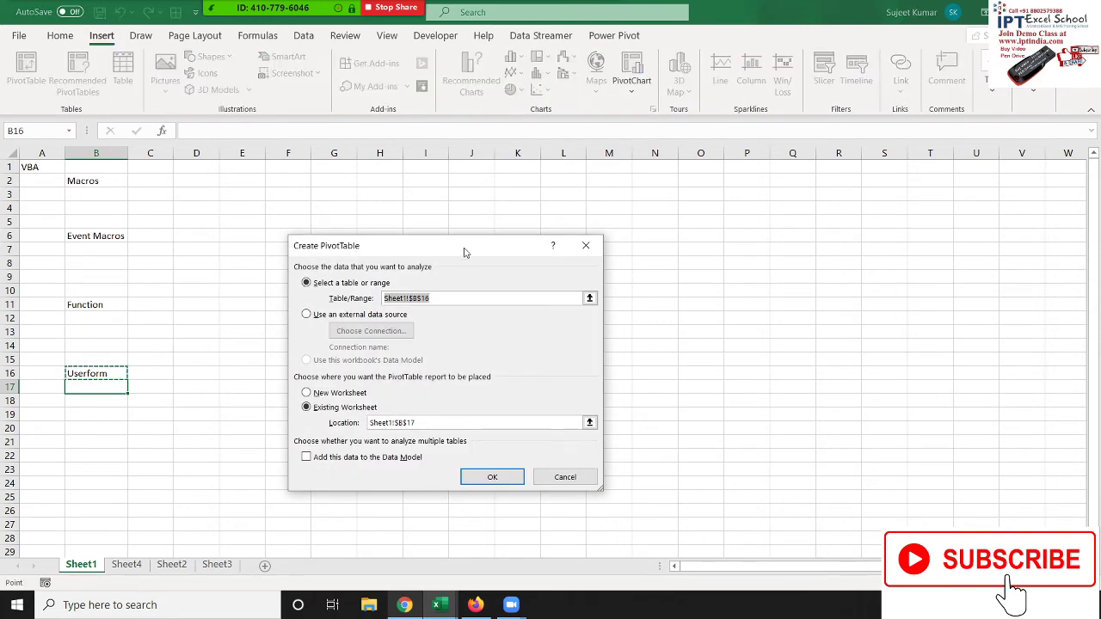
left_click_drag(465, 252, 468, 204)
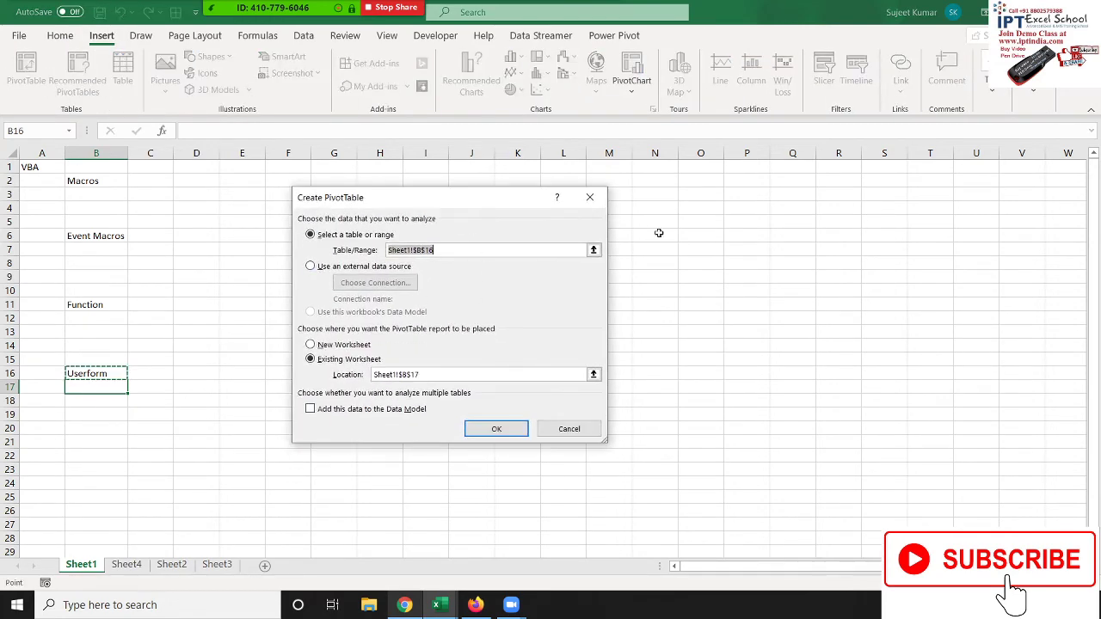
left_click(590, 197)
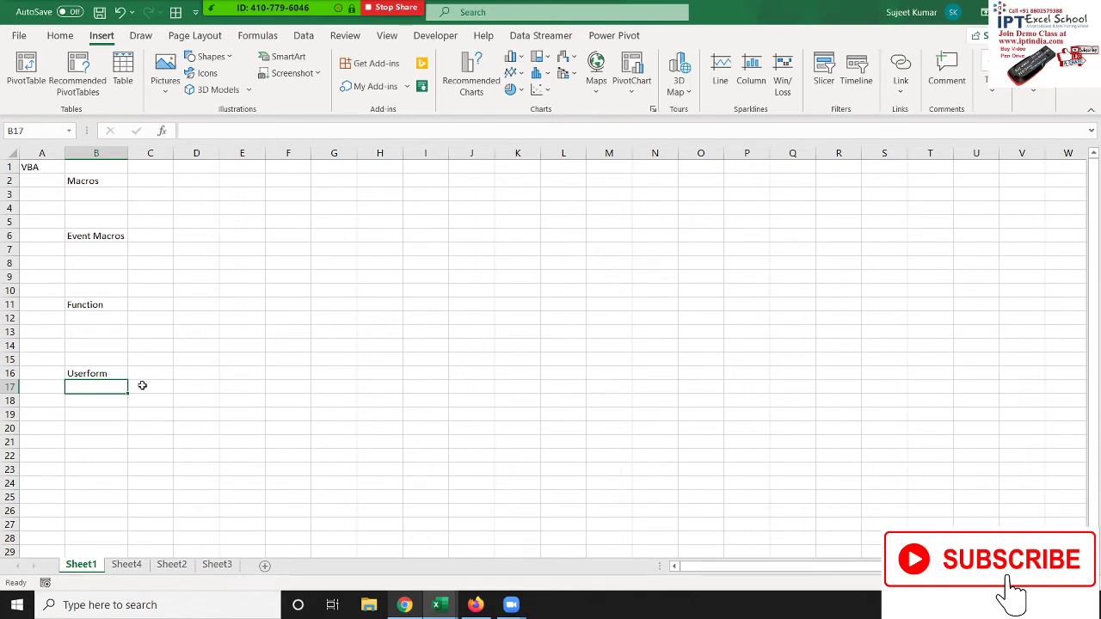
- In the VBA editor, insert a new UserForm1 and drag it taller and wider
key("alt+F11")
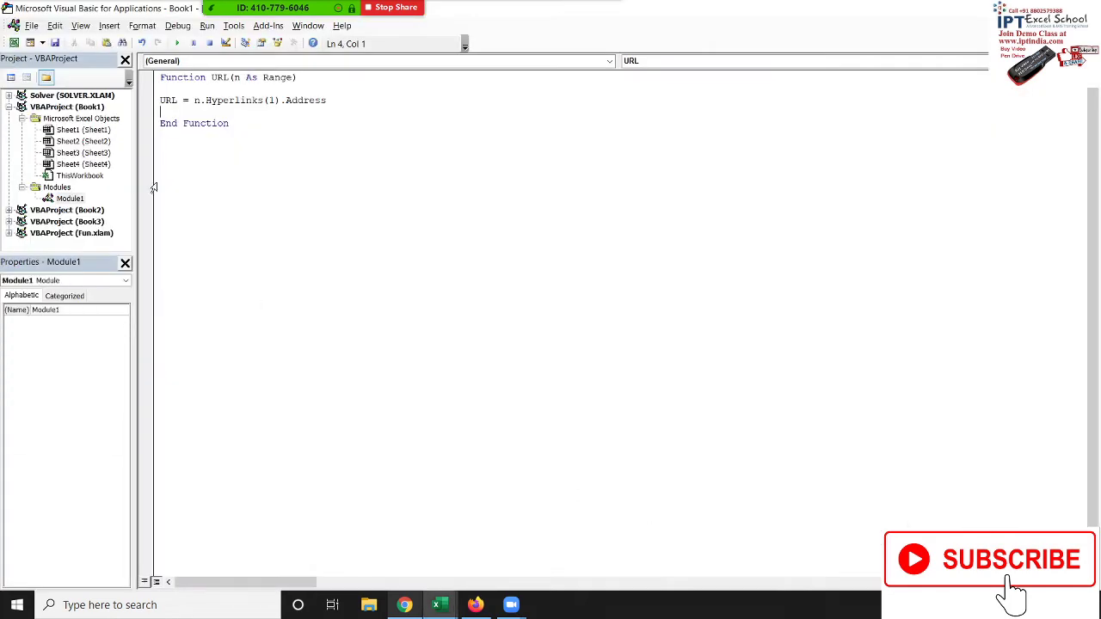
left_click(110, 25)
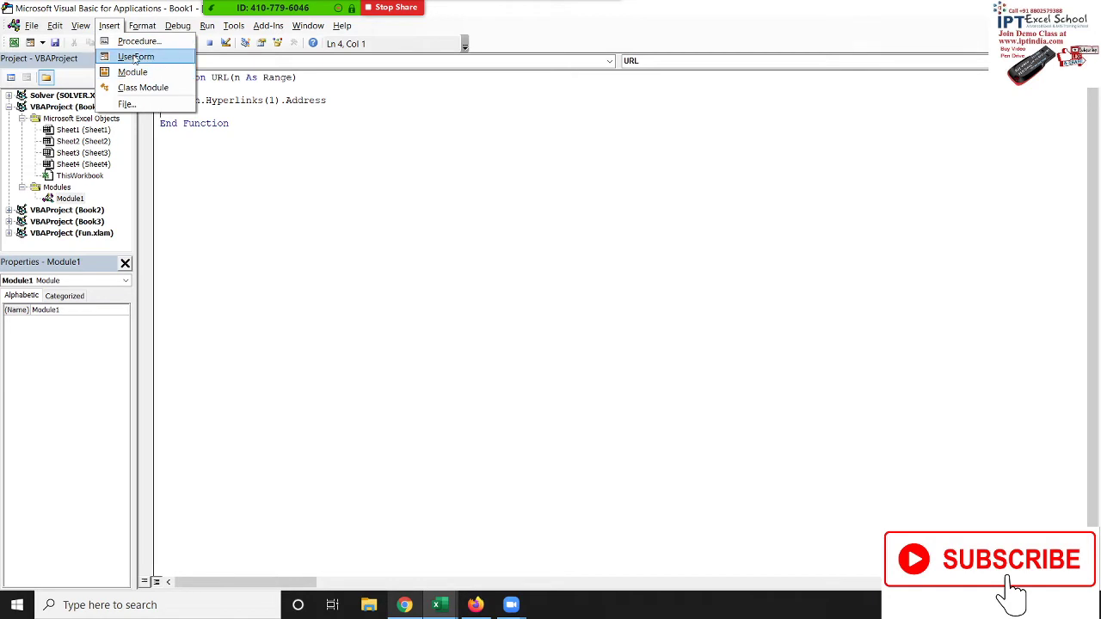
left_click(134, 57)
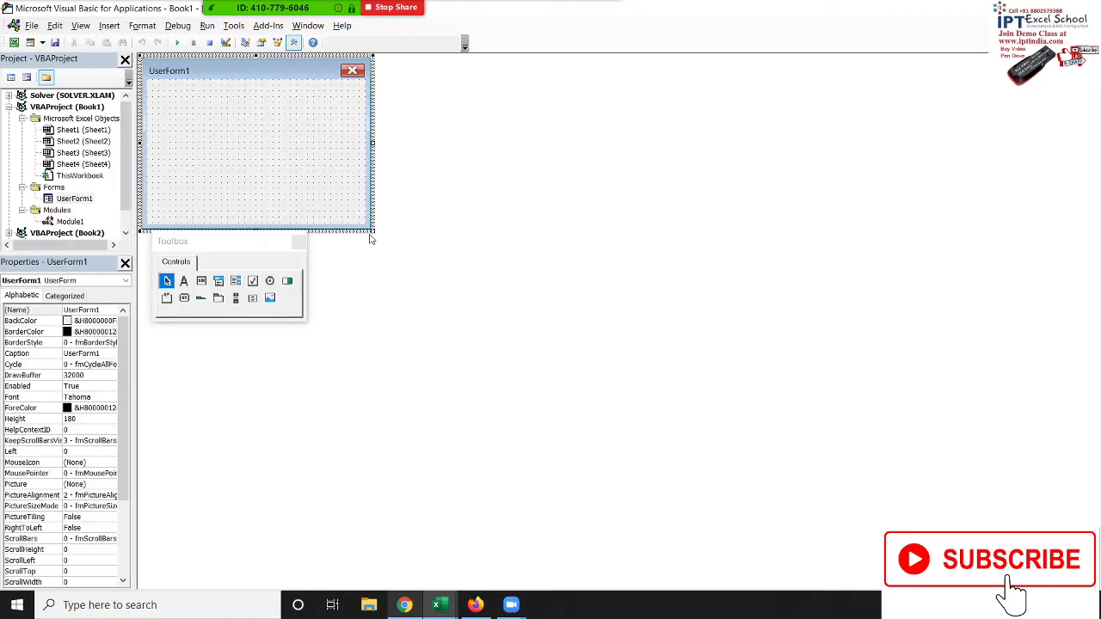
left_click_drag(374, 231, 430, 307)
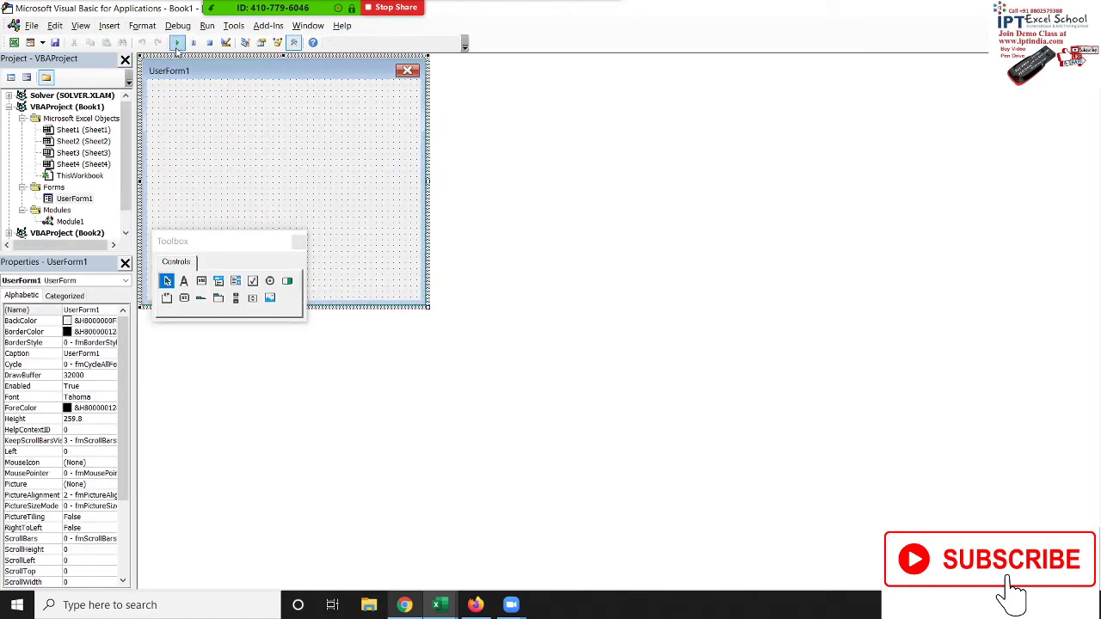
- Run UserForm1 to preview it over the sheet, then close it
left_click(176, 44)
mouse_move(525, 191)
left_mouse_down()
mouse_move(487, 194)
mouse_move(506, 214)
left_mouse_up()
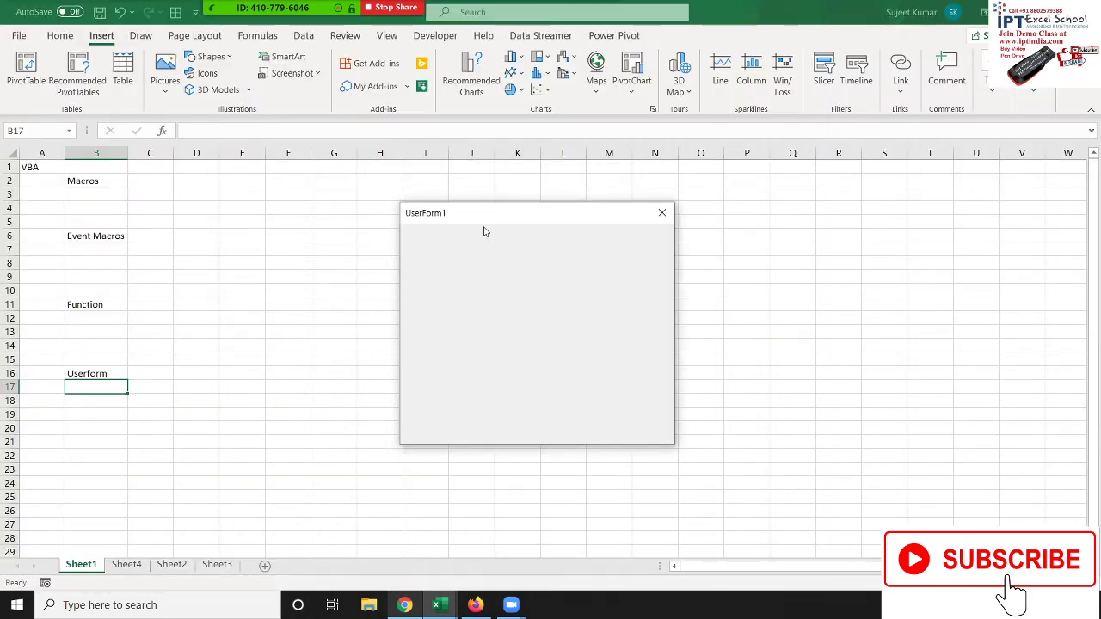
left_click(661, 219)
- Back in Excel, select topic cells B2, B6, B11, B16, then the range B2:B16
key("alt+F11")
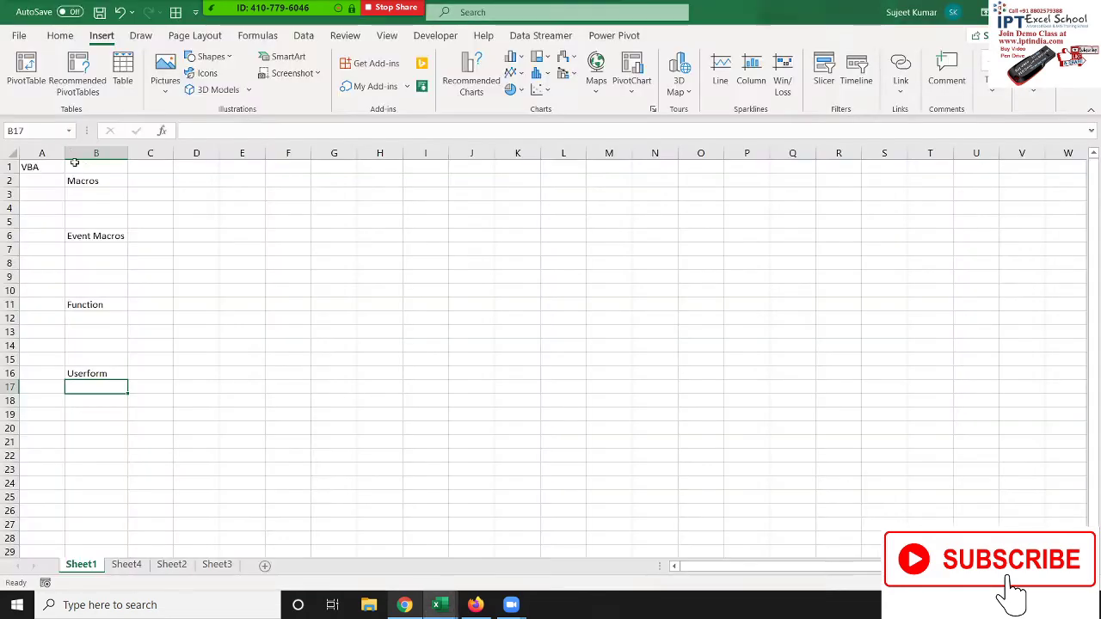
left_click(83, 176)
left_click(93, 238)
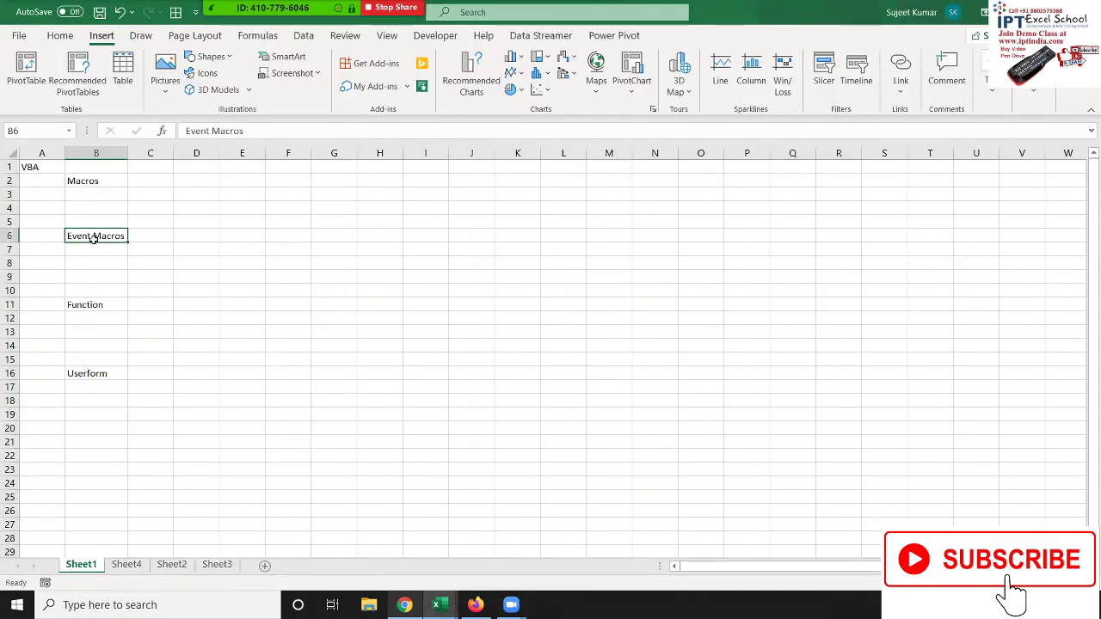
left_click(109, 305)
left_click(112, 376)
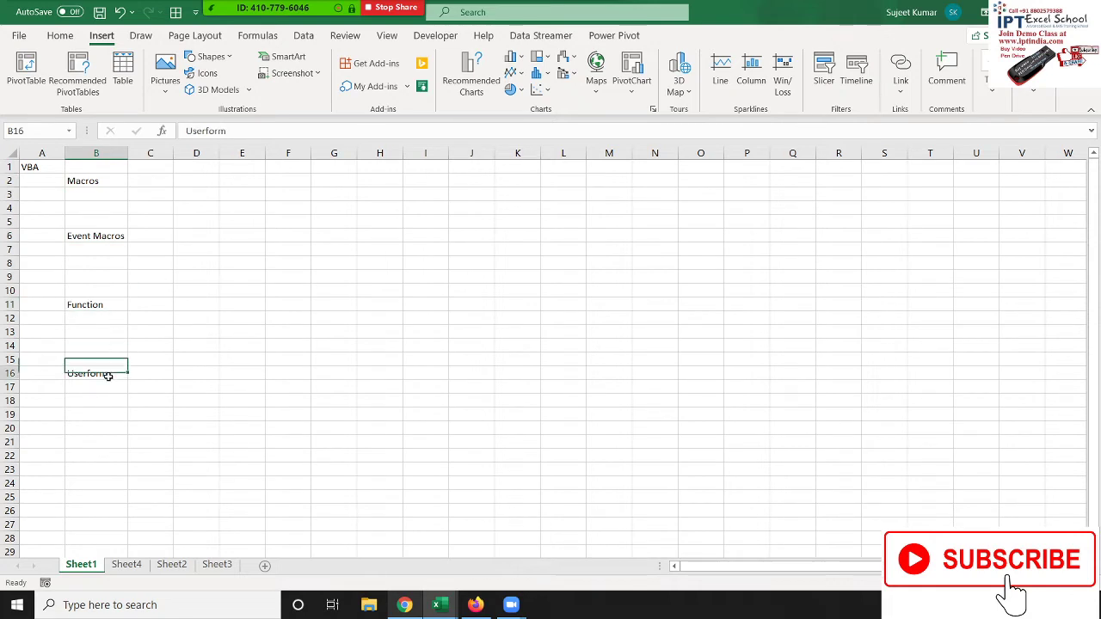
left_click_drag(113, 376, 114, 181)
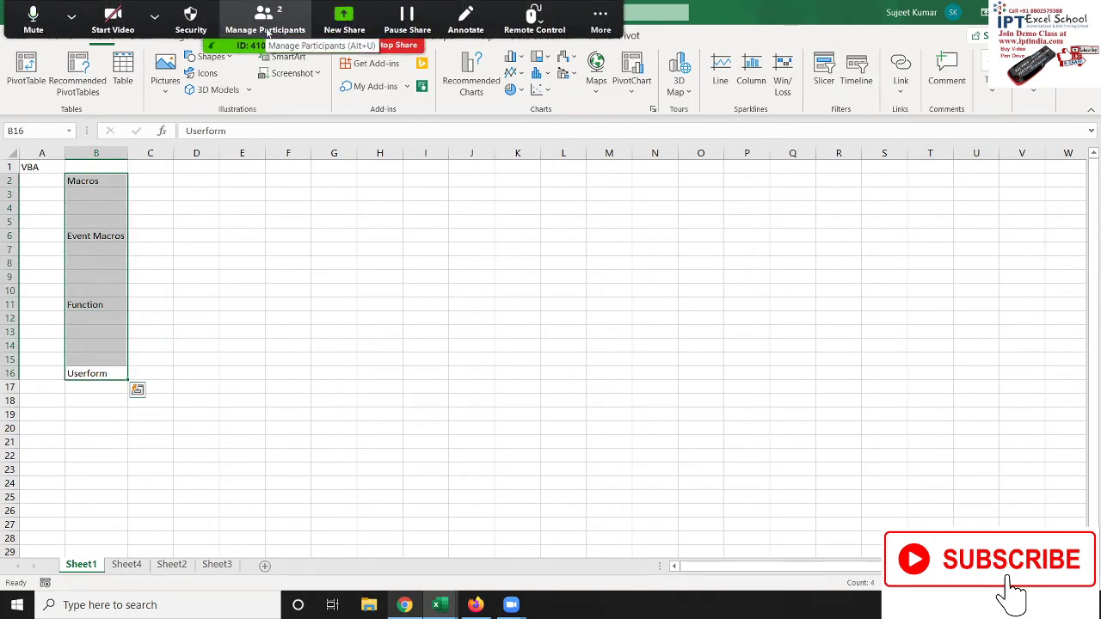
- Check the meeting participants list, then clear the selection and return to B2
left_click(267, 32)
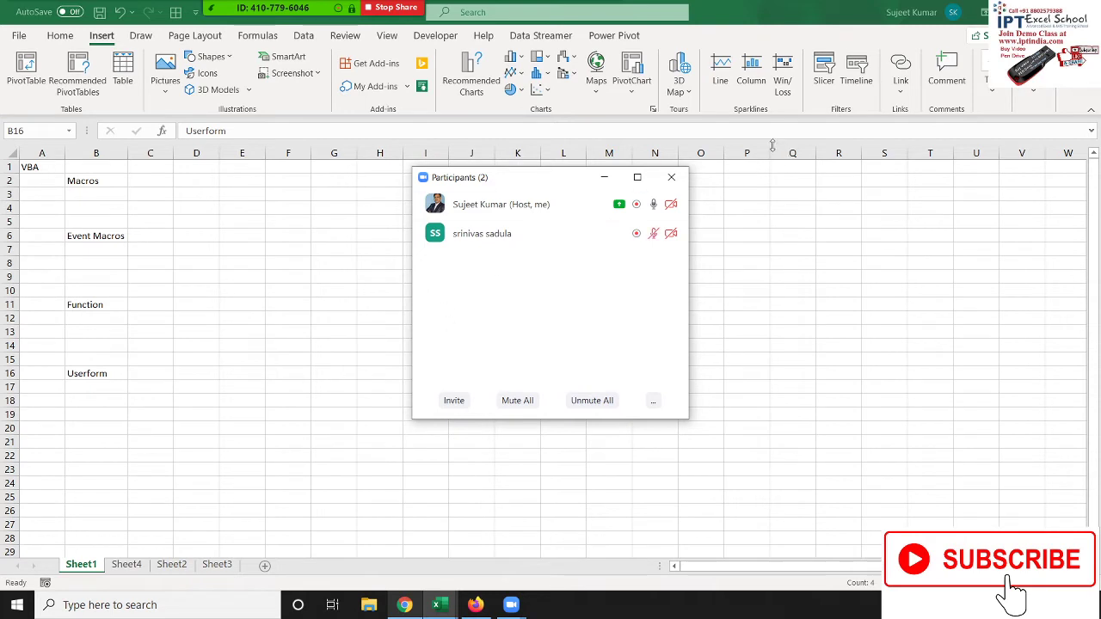
left_click(679, 184)
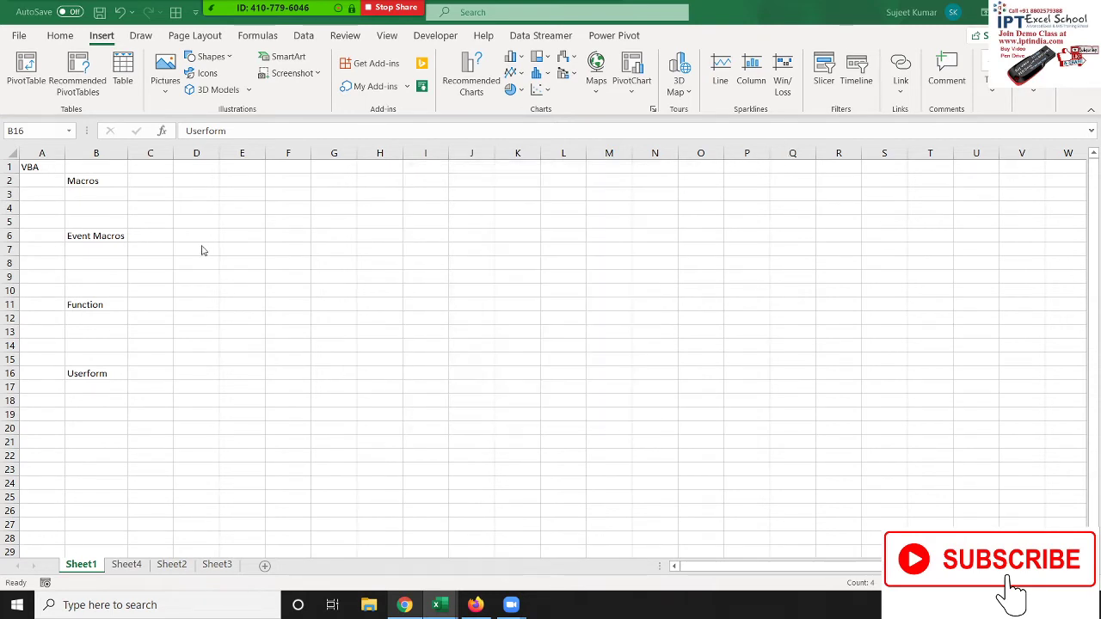
left_click(199, 294)
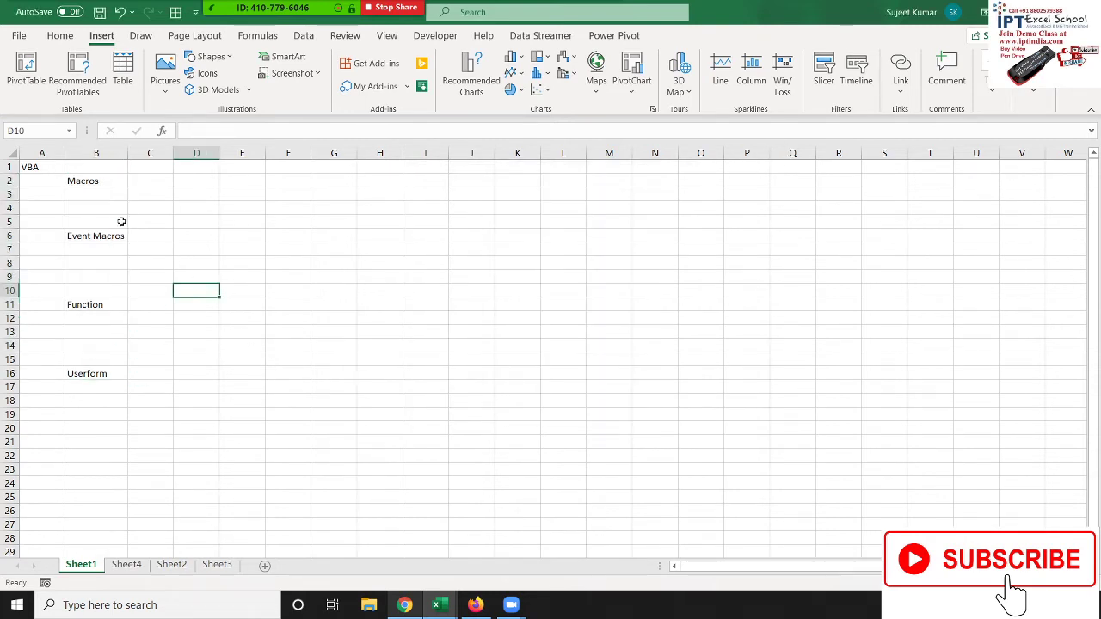
left_click(108, 181)
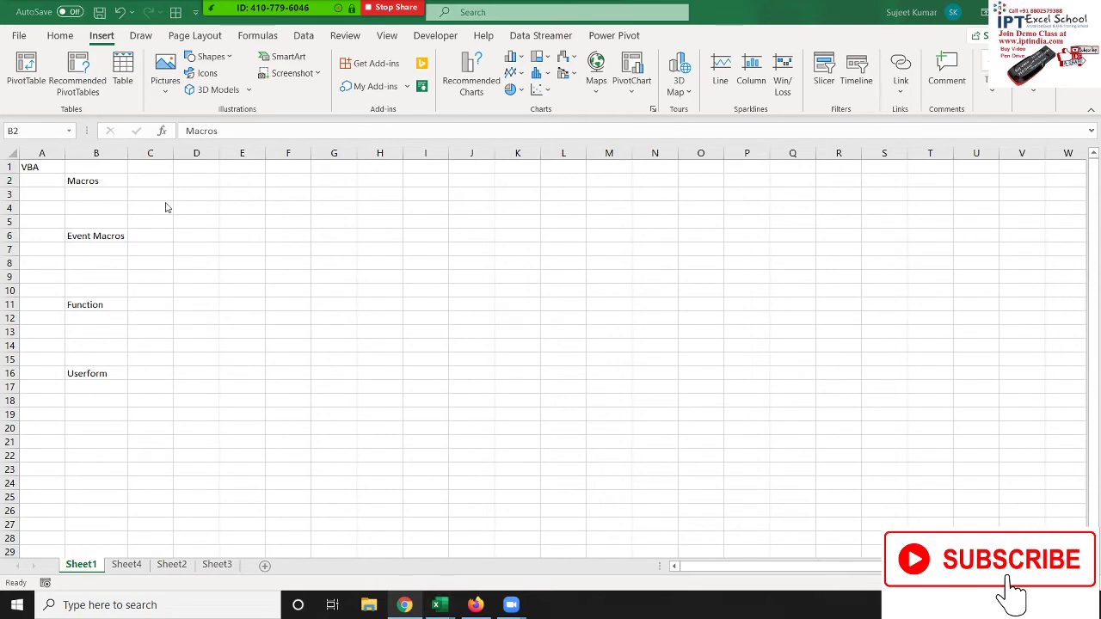
mouse_move(438, 602)
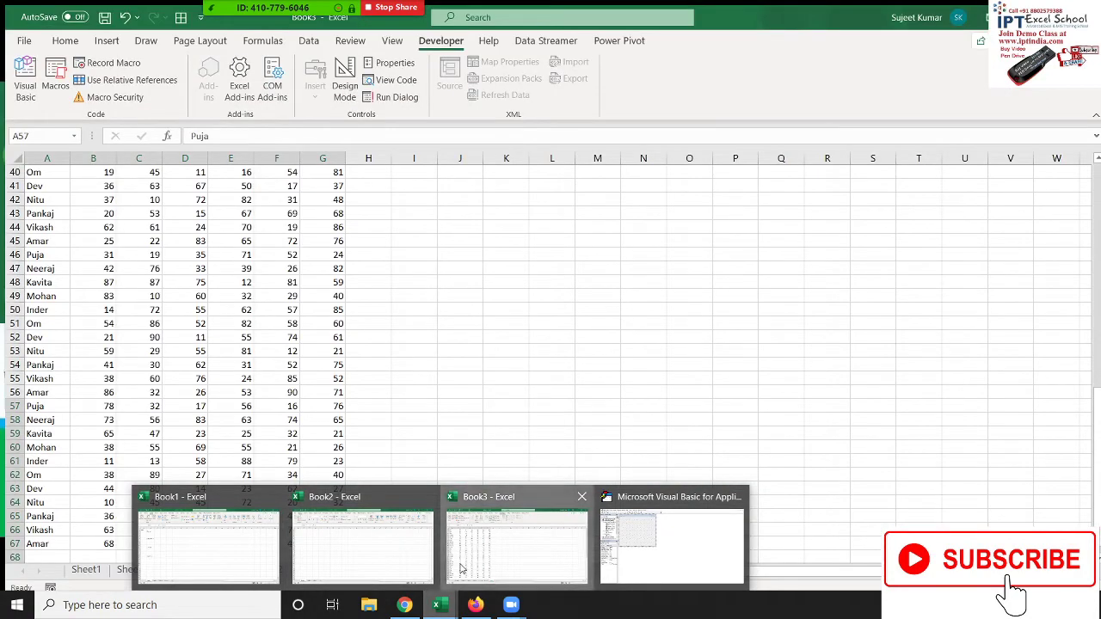
- Switch to Book3 and bring up the copy macro's code in Module1
left_click(470, 568)
left_click(49, 68)
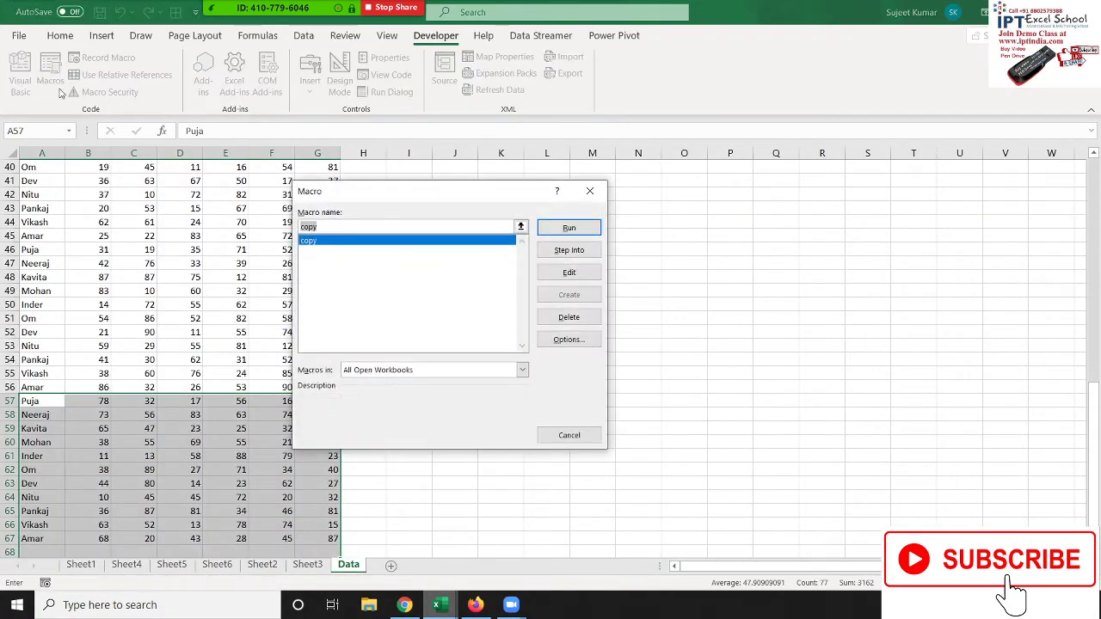
key("Escape")
left_click(20, 76)
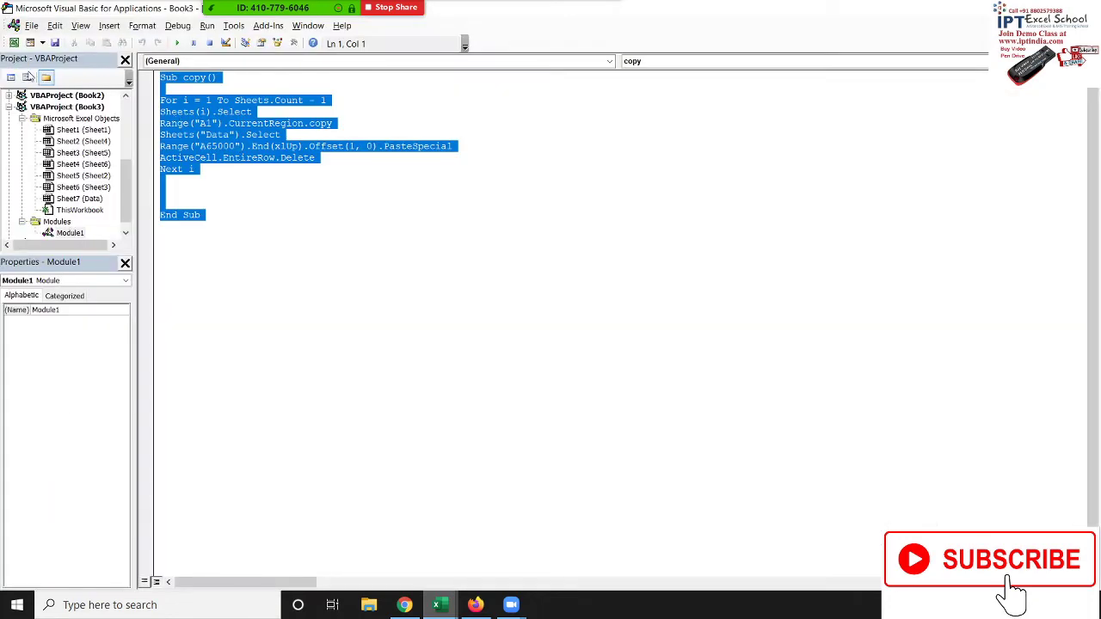
left_click(184, 83)
- Walk through Sub copy() by highlighting its name and whole body, glancing at the Data sheet
double_click(186, 78)
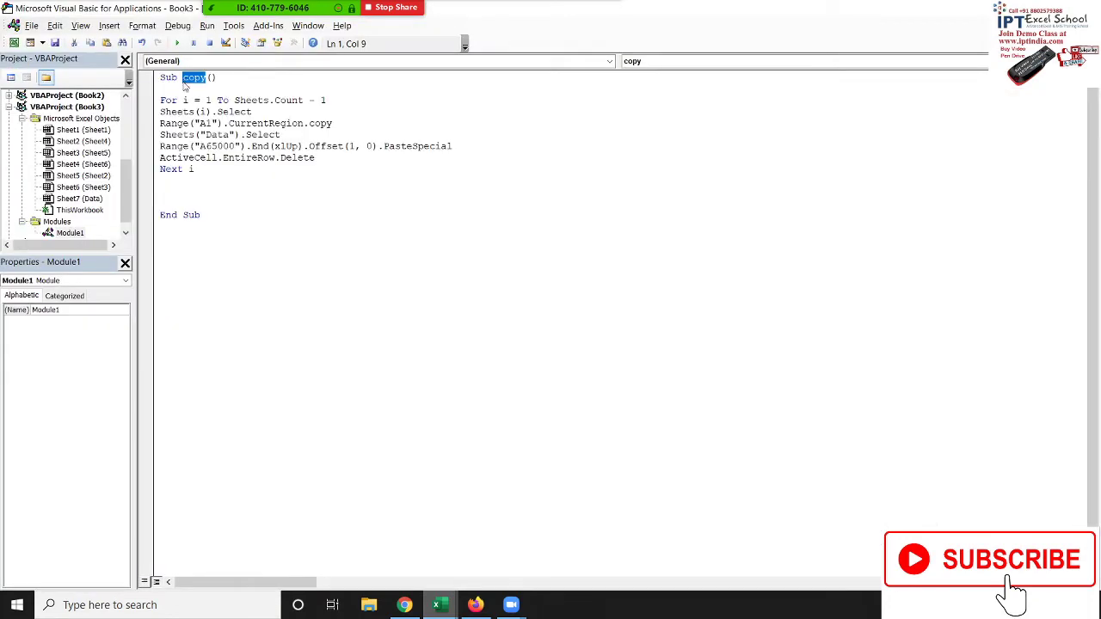
double_click(168, 78)
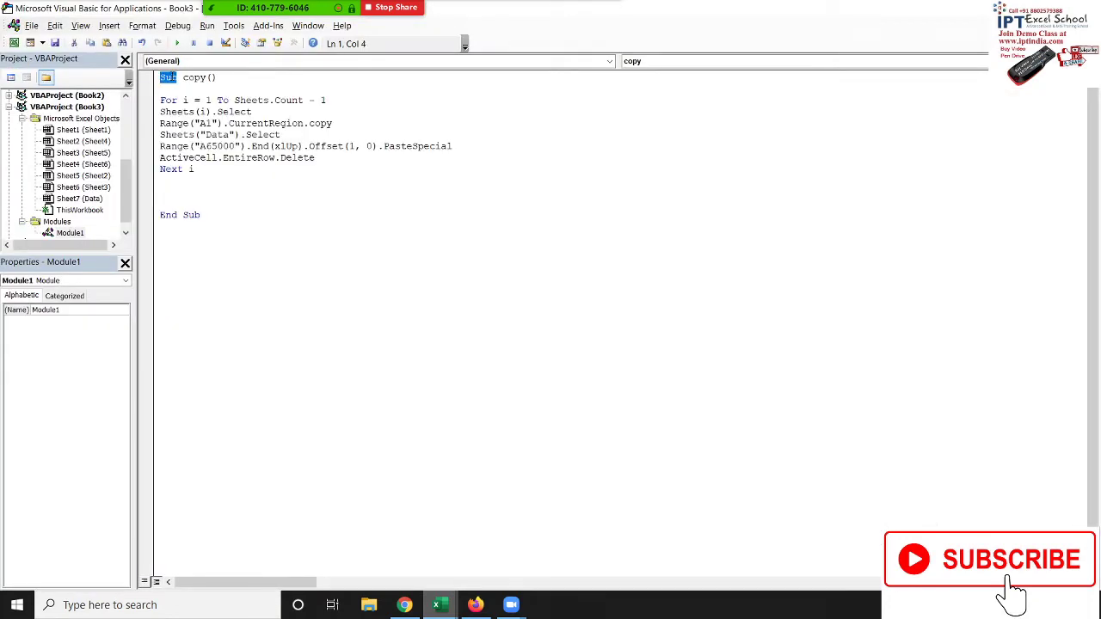
double_click(191, 78)
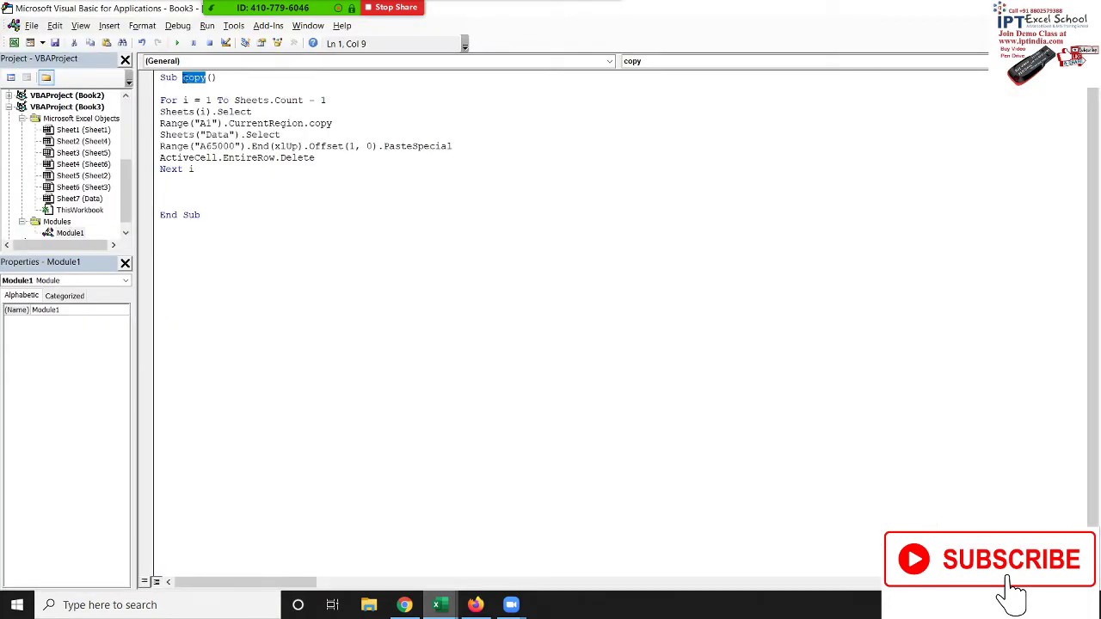
left_click(167, 77)
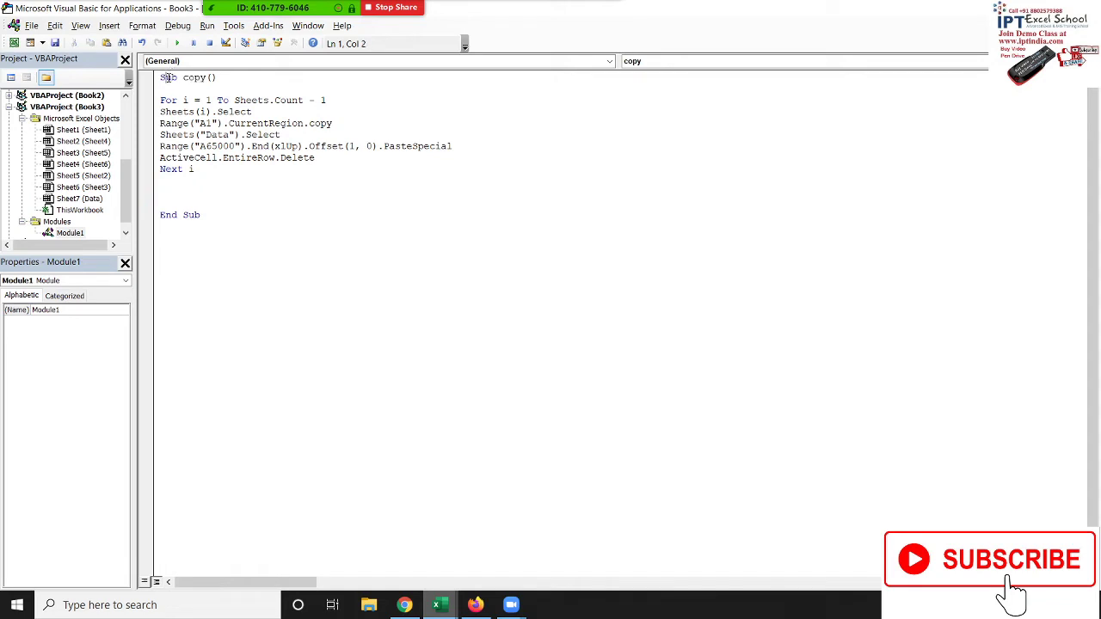
left_click(176, 203)
left_click_drag(202, 214, 149, 80)
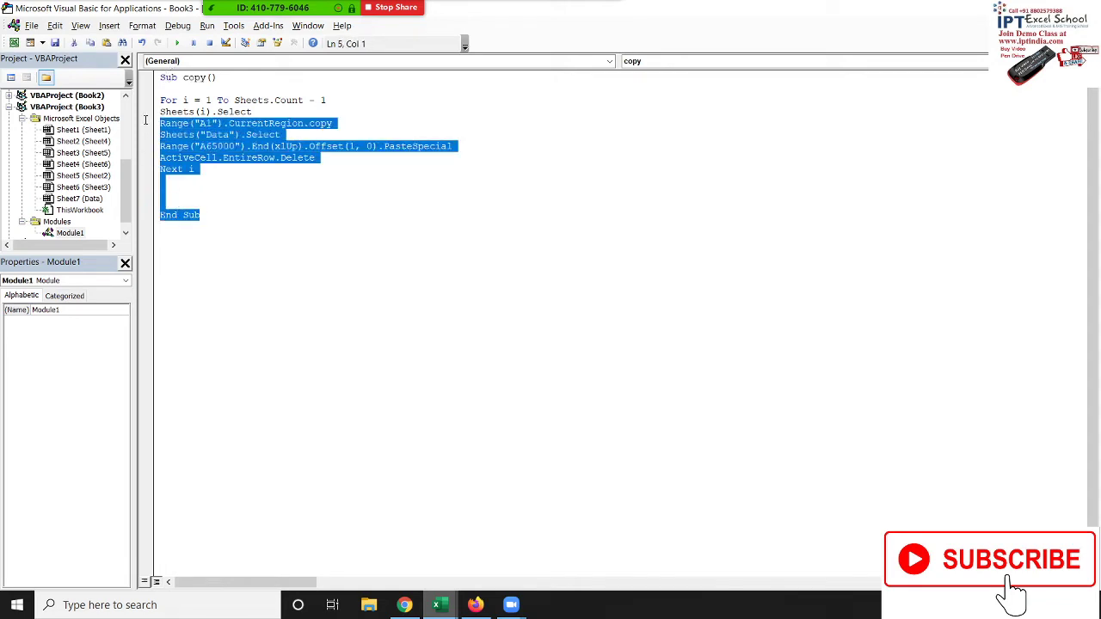
double_click(168, 79)
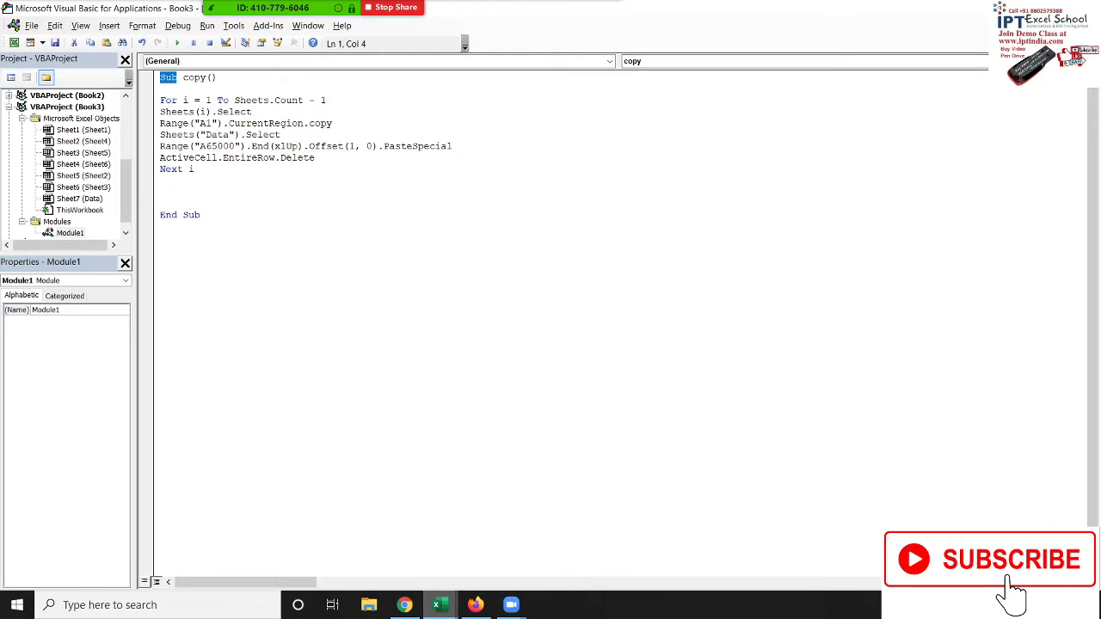
key("alt+F11")
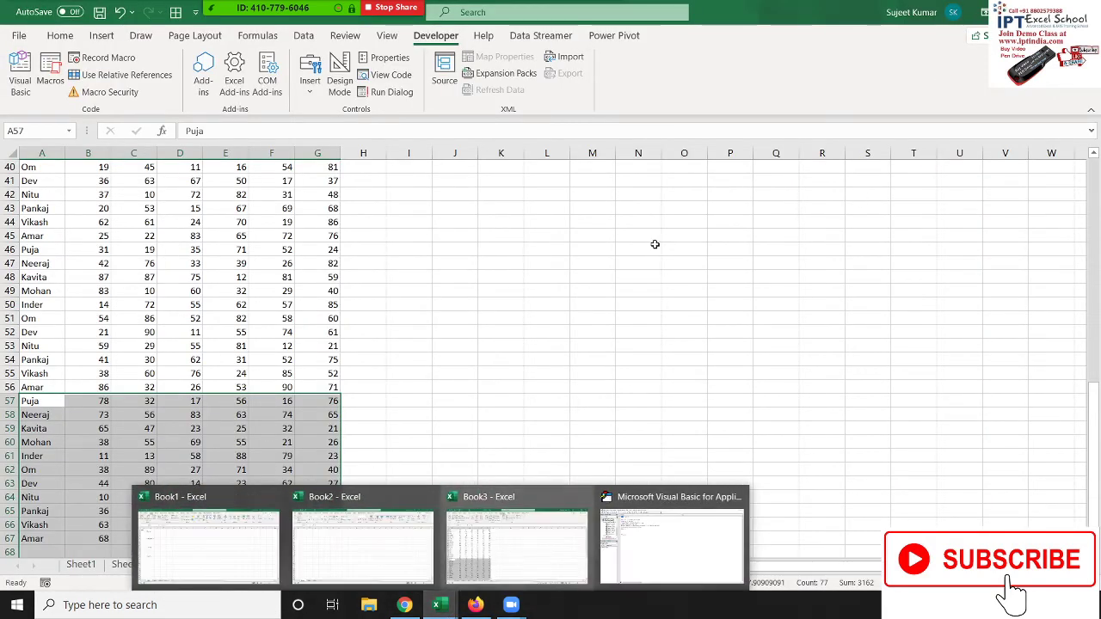
key("alt+Tab")
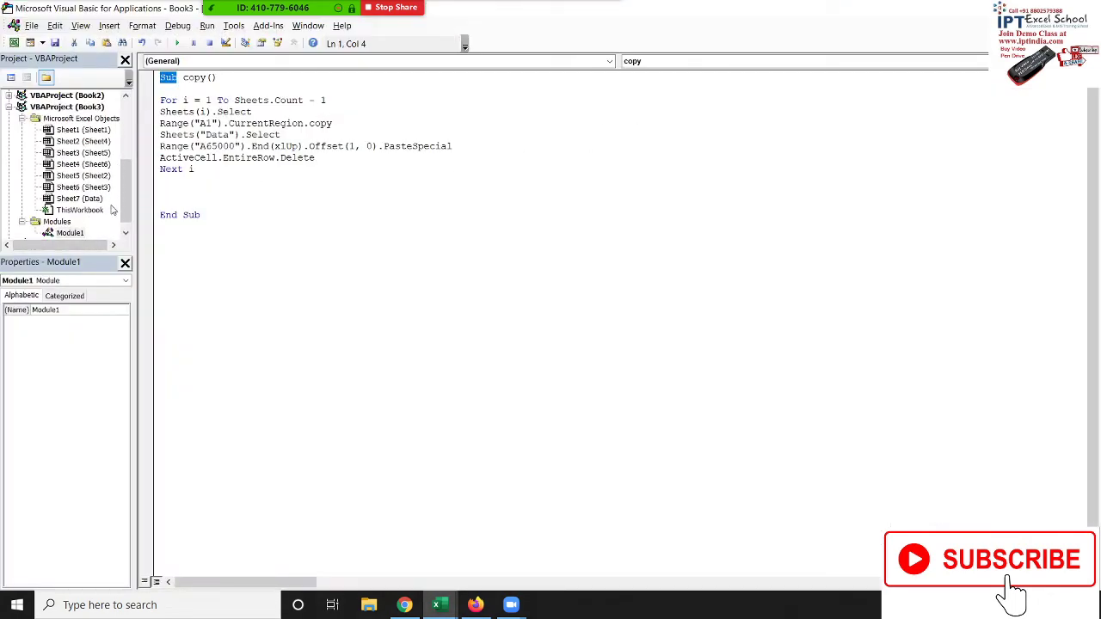
- Open ThisWorkbook's code, highlight Private Sub and Workbook_NewSheet, then reopen Module1 and return to Excel
double_click(96, 211)
left_click(173, 103)
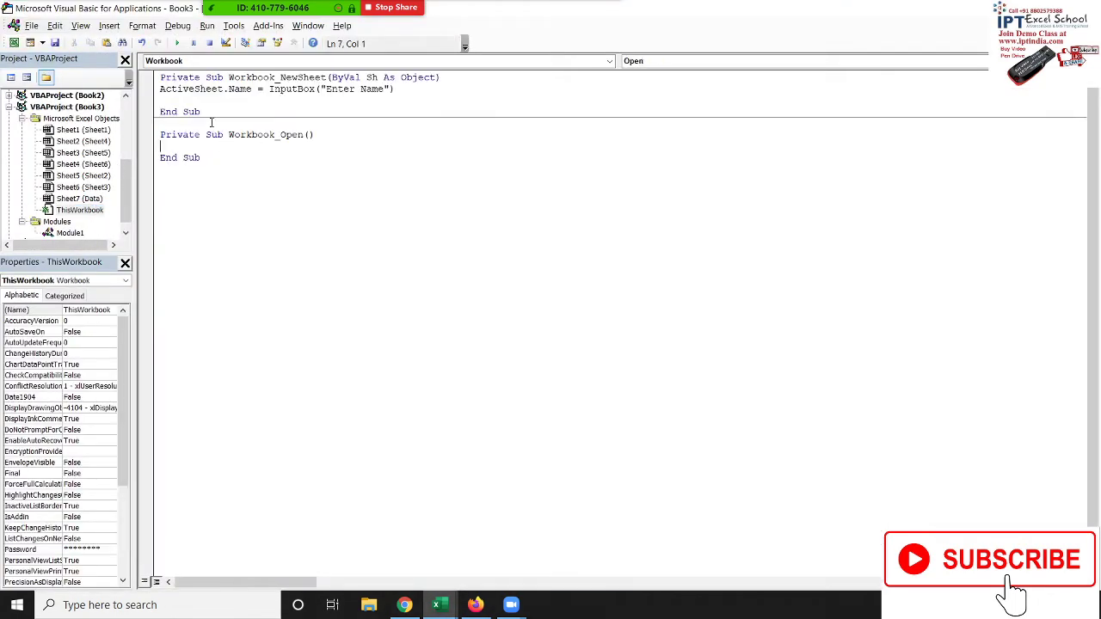
double_click(180, 78)
left_click_drag(222, 77, 158, 76)
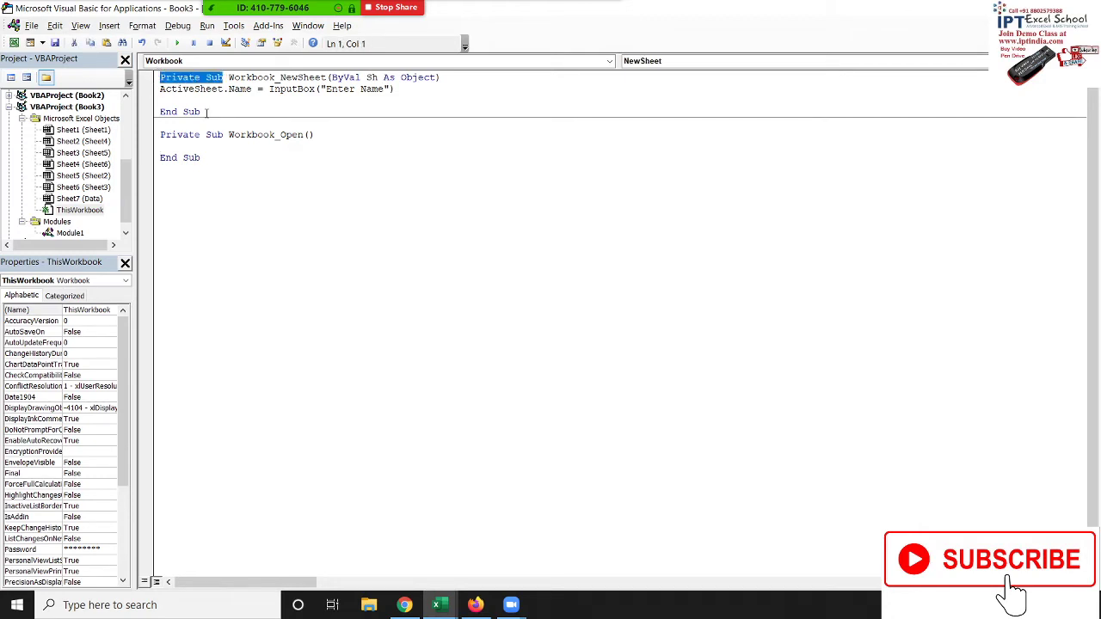
left_click(242, 135)
left_click_drag(228, 78, 437, 78)
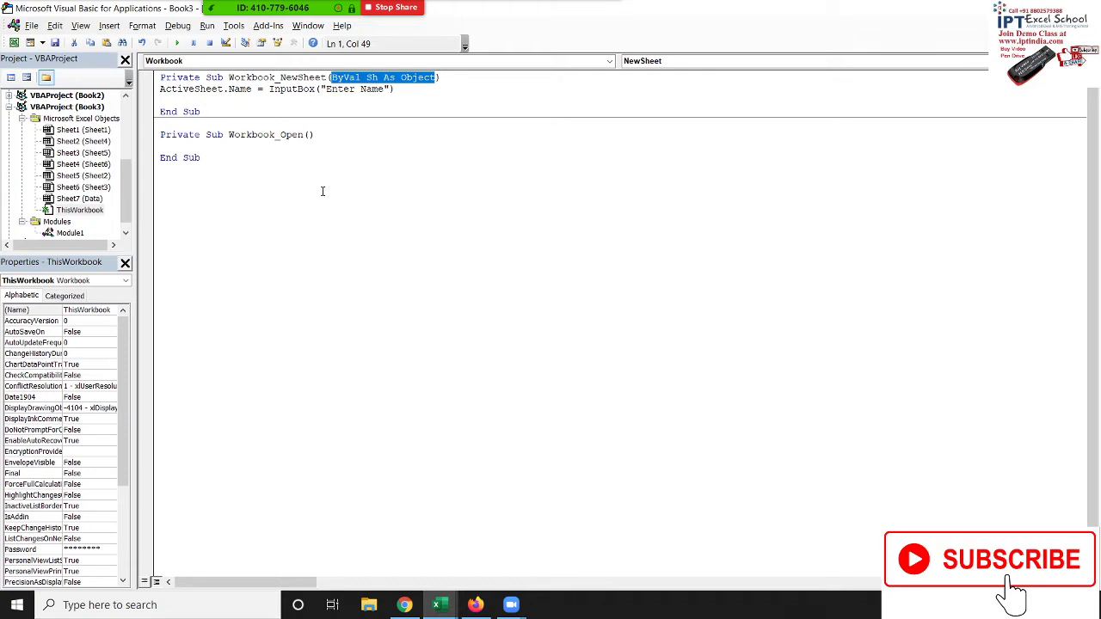
left_click_drag(161, 79, 224, 77)
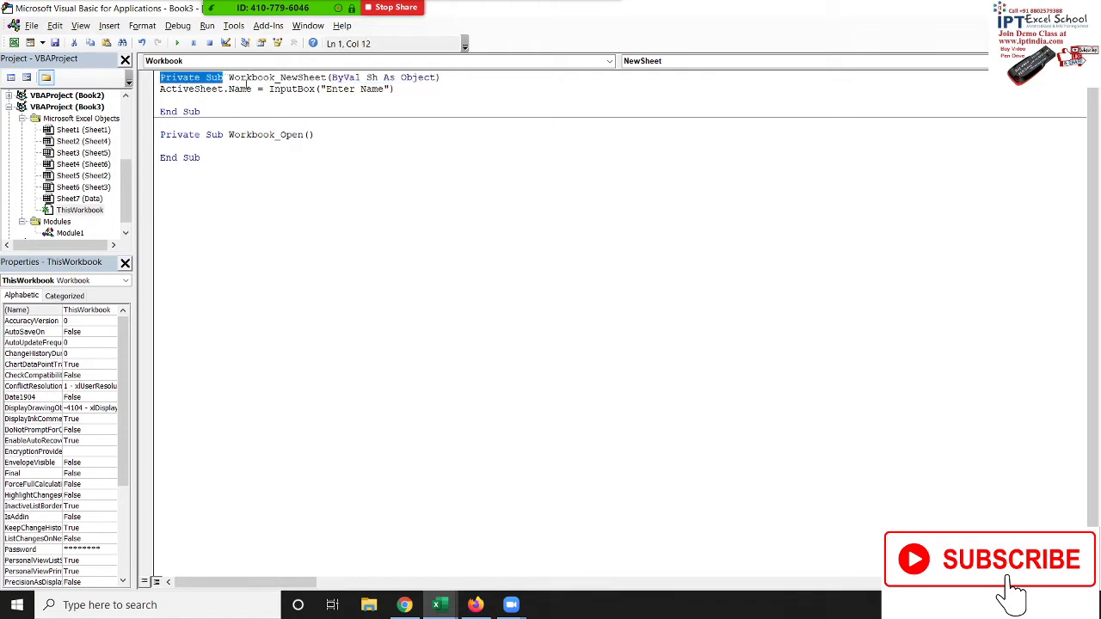
double_click(77, 231)
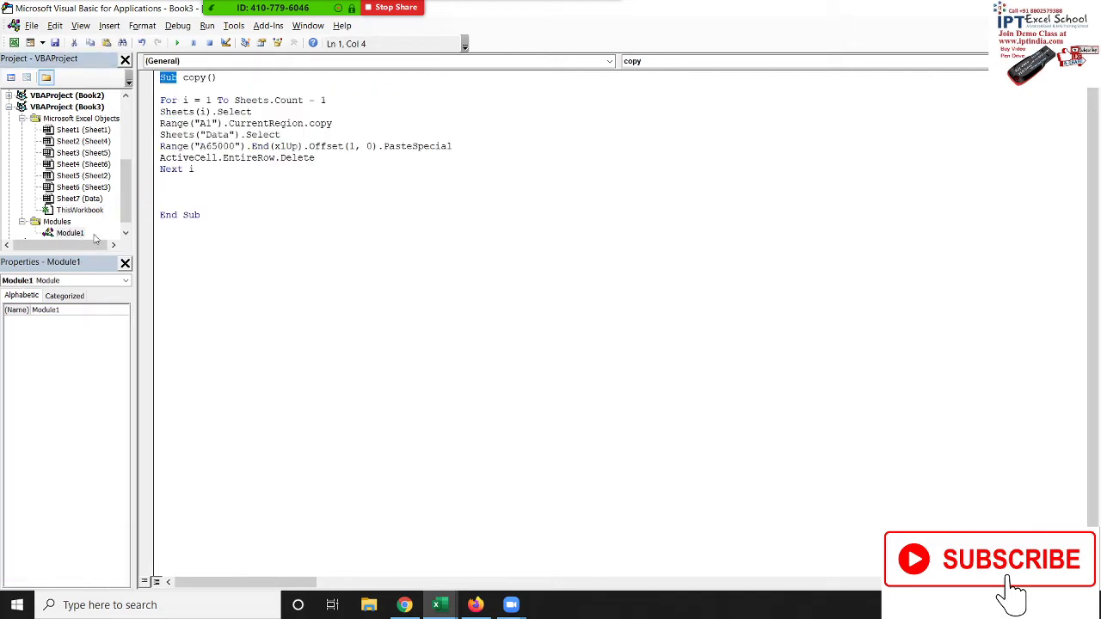
key("alt+F11")
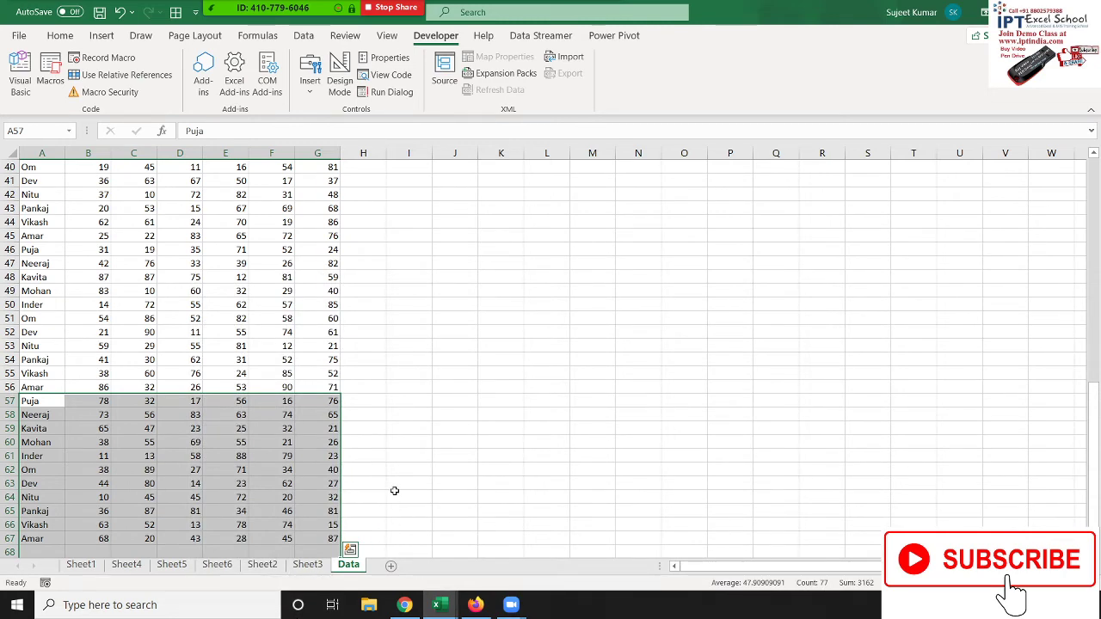
- Scroll the Data sheet, then switch to the Book1 workbook and select cell E7
scroll(341, 451, "down", 4)
scroll(341, 451, "down", 1)
scroll(340, 452, "up", 3)
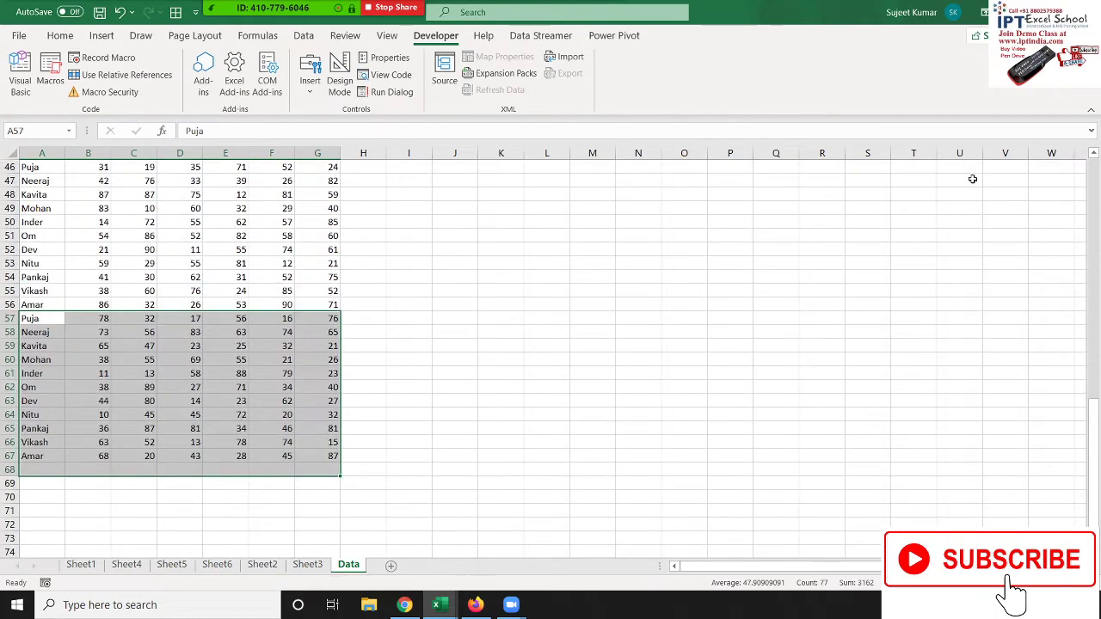
mouse_move(451, 602)
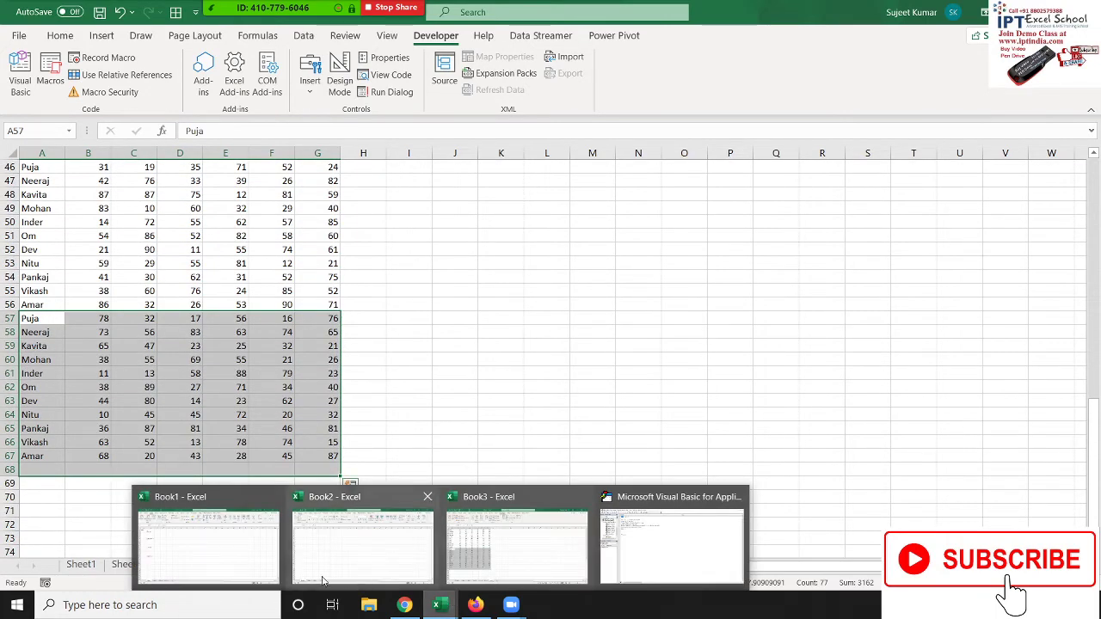
left_click(241, 565)
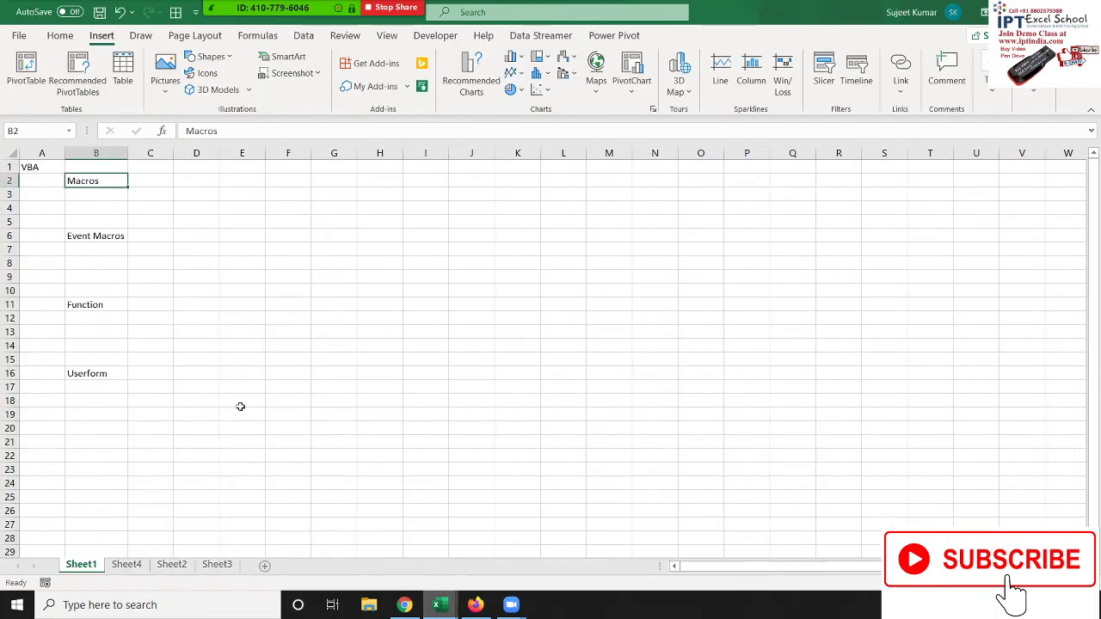
left_click(241, 245)
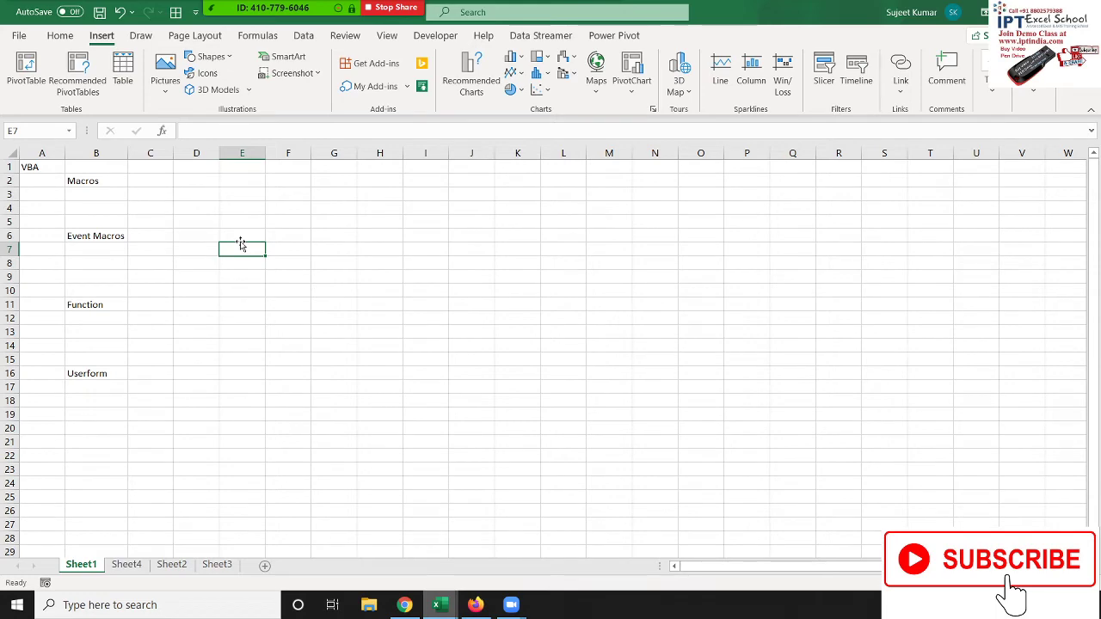
- Show the Developer tab and go to Book1's empty Sheet3
mouse_move(436, 605)
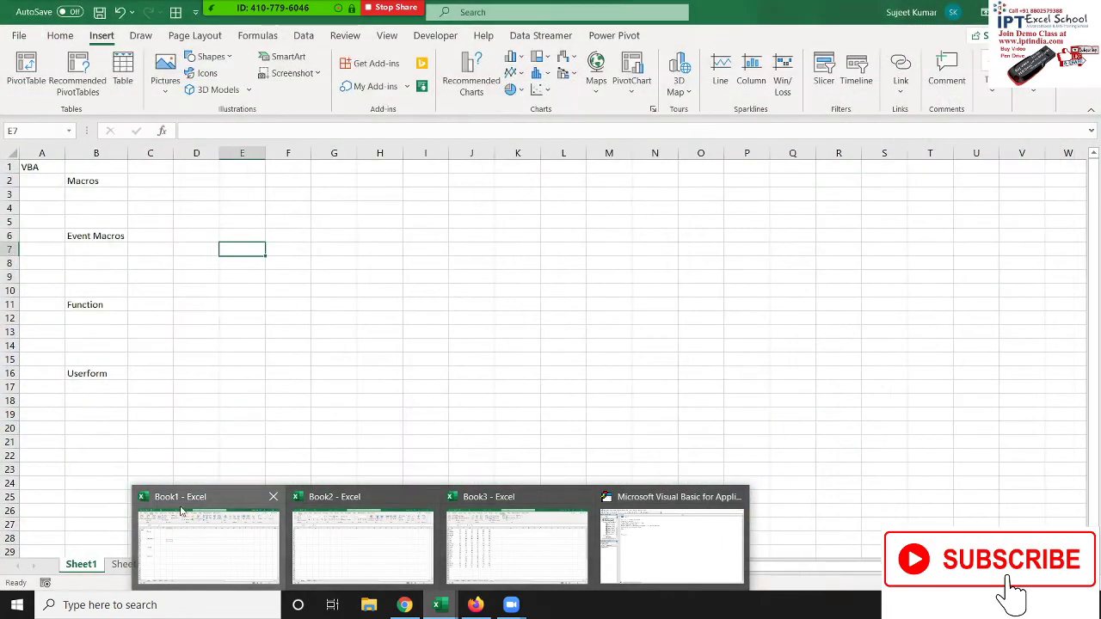
left_click(219, 550)
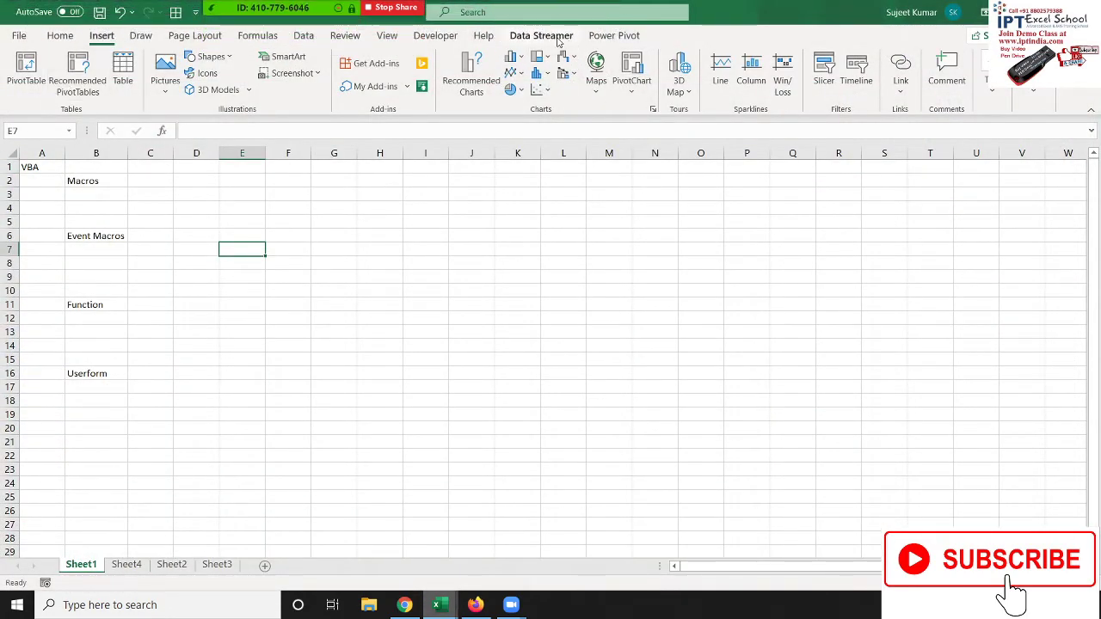
left_click(435, 35)
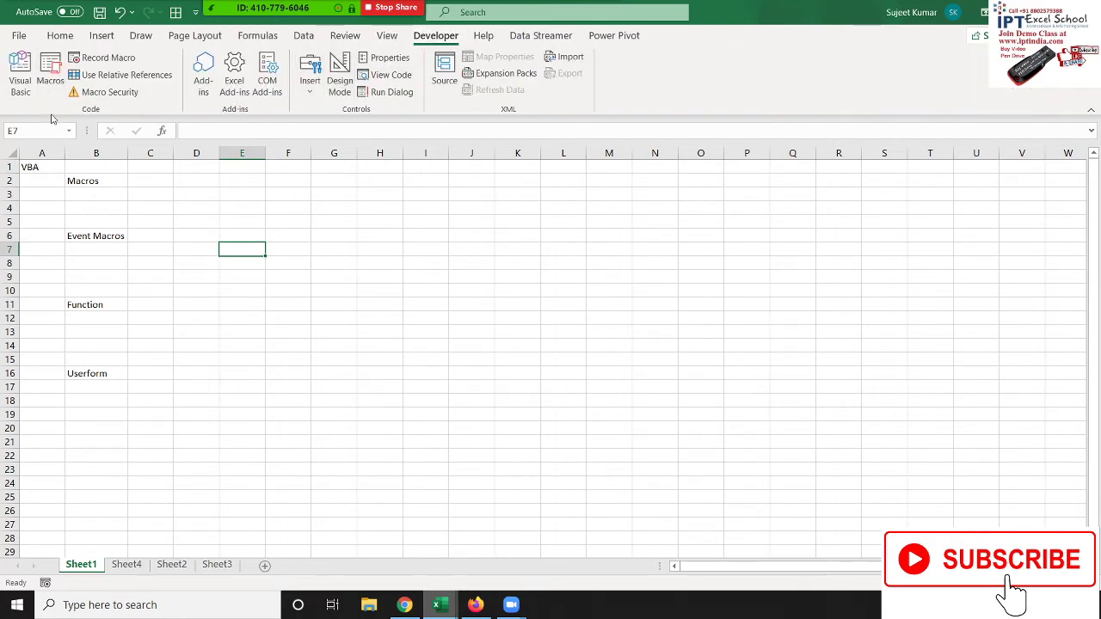
left_click(225, 566)
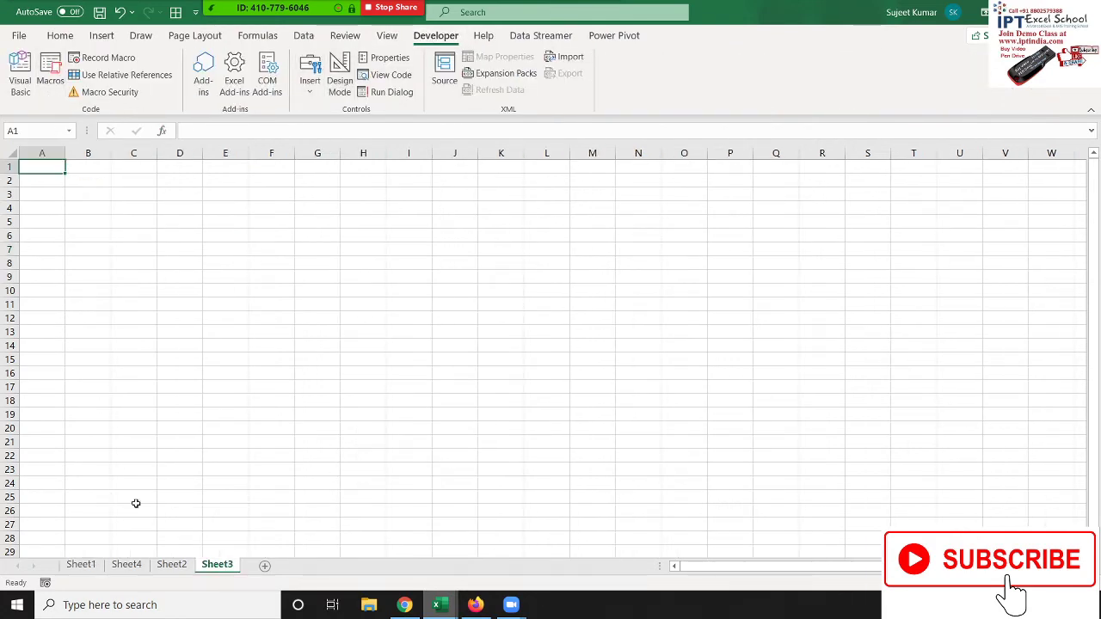
- Check B4's =url(A4) formula on Sheet2, then select topics B2:B16 on Sheet1
left_click(171, 565)
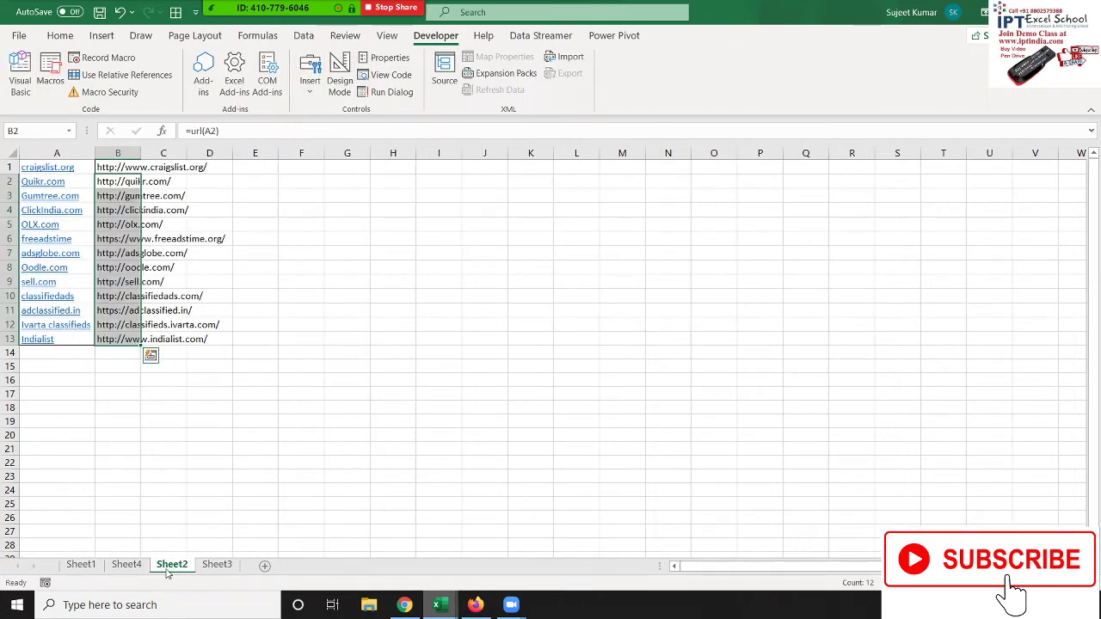
left_click(123, 213)
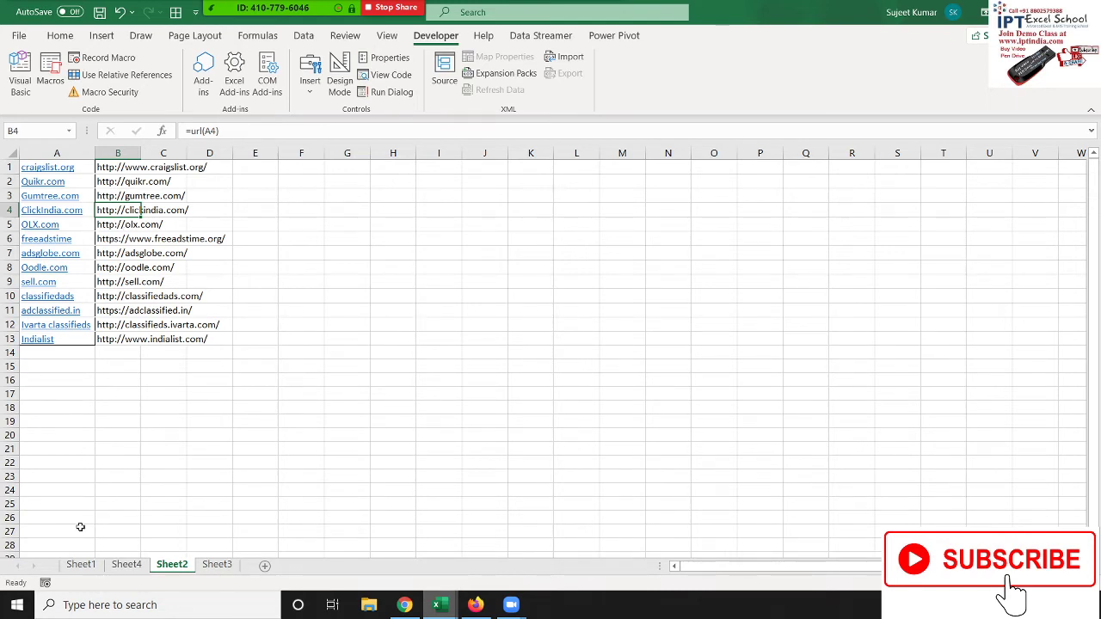
left_click(81, 565)
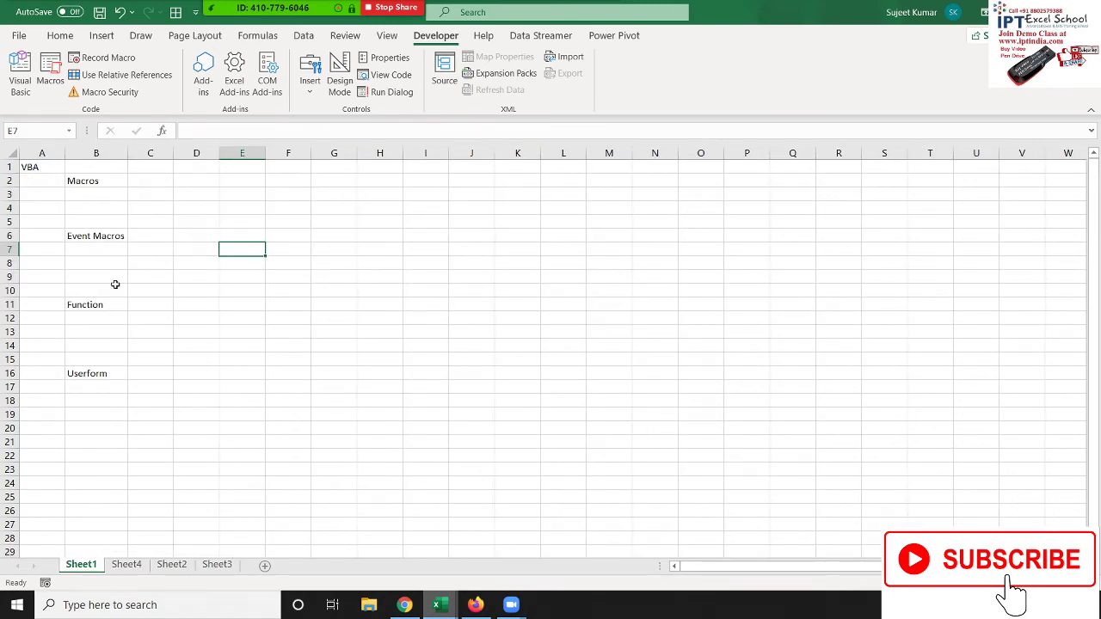
left_click_drag(110, 182, 99, 375)
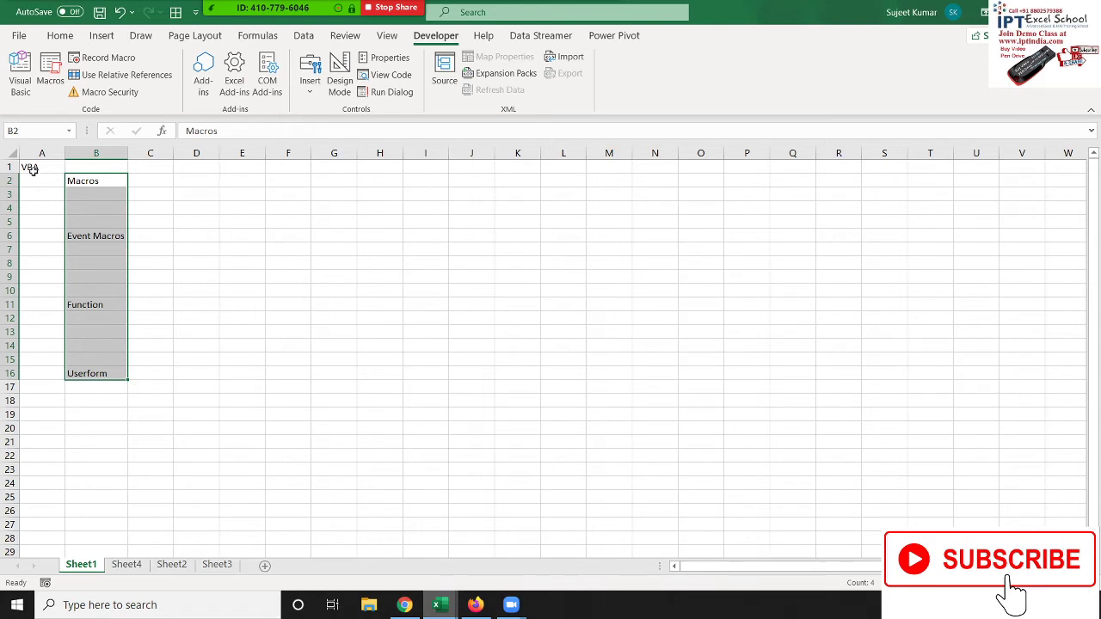
- Review the VBA outline on Sheet1 and the site list on Sheet2, then clear the selection
left_click_drag(32, 168, 103, 386)
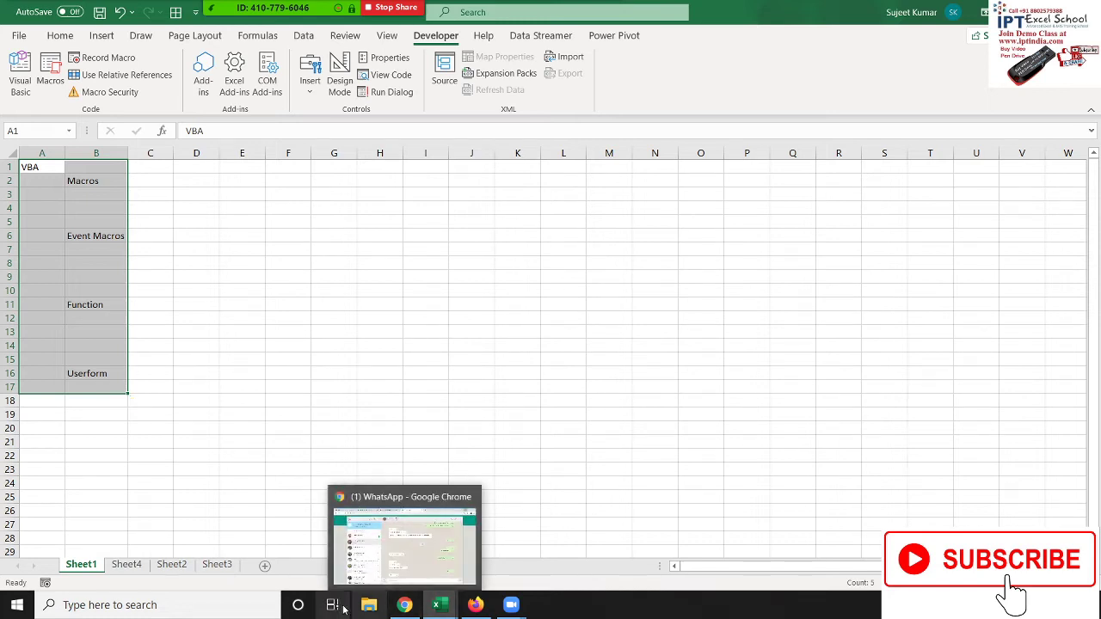
left_click(173, 565)
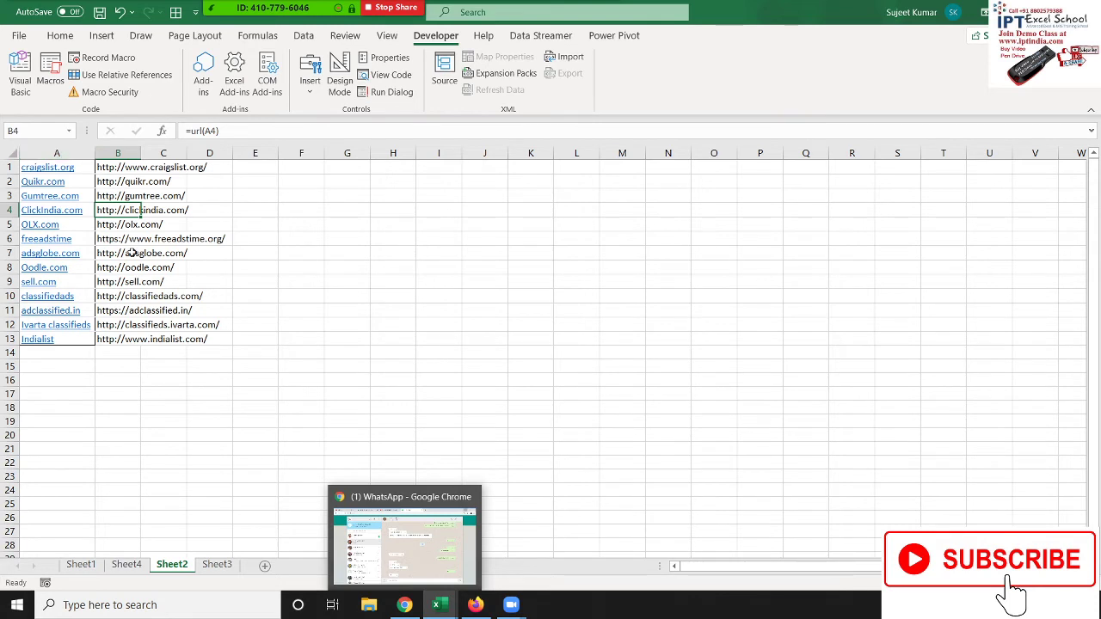
left_click(168, 351)
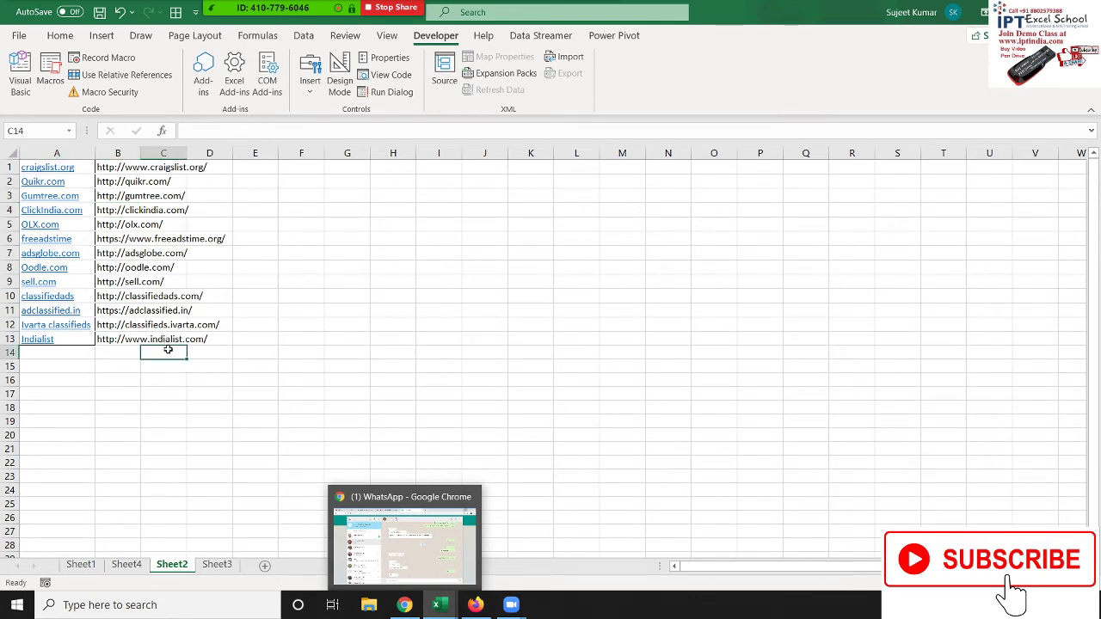
left_click(80, 566)
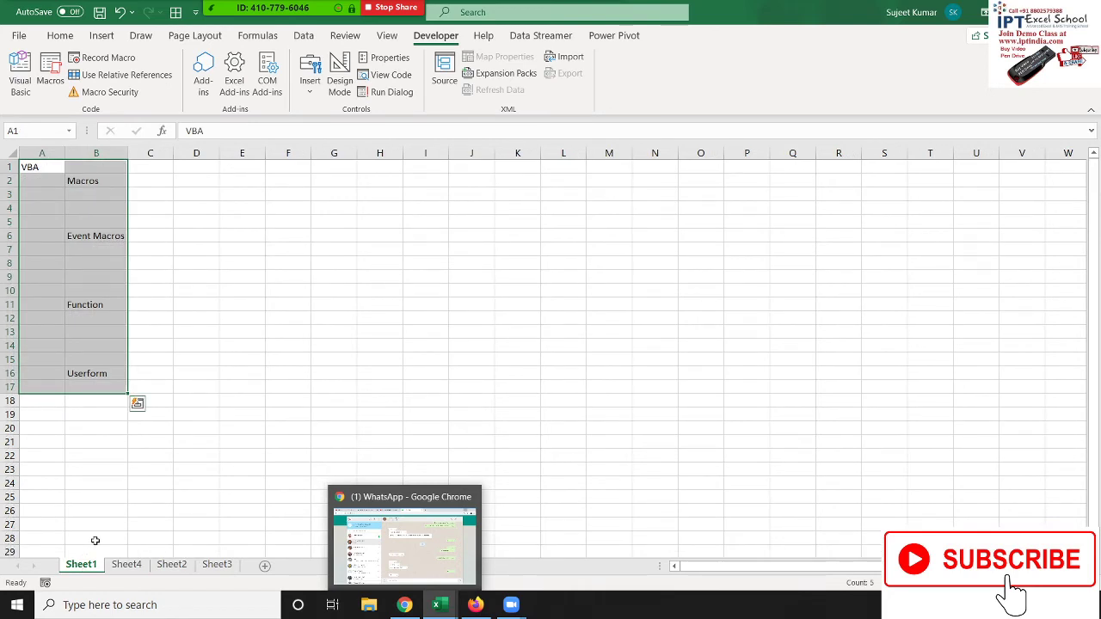
left_click(224, 260)
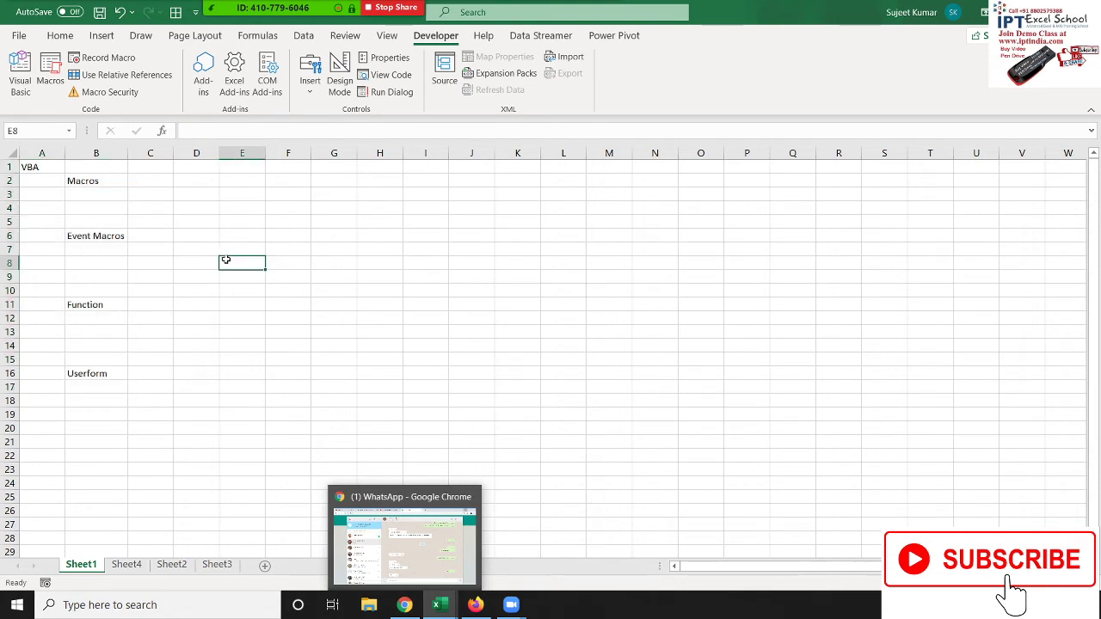
left_click(326, 283)
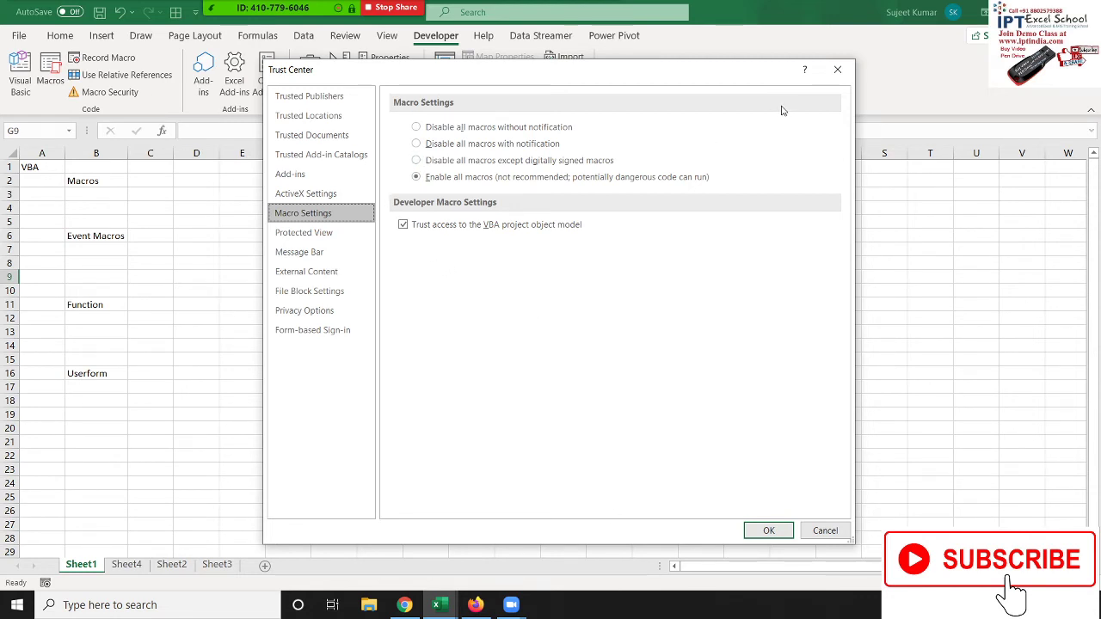
- Close the Trust Center with the macro settings applied
left_click(835, 72)
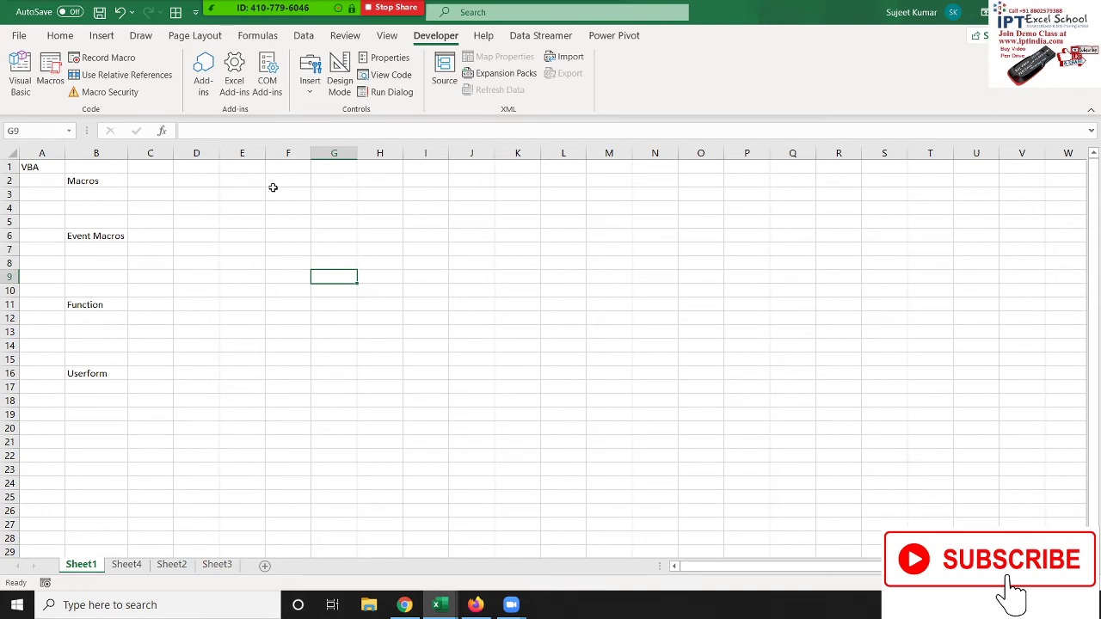
- Select the empty block F3:K16, then switch to the copy macro's code in the VBA editor
left_click_drag(270, 191, 511, 377)
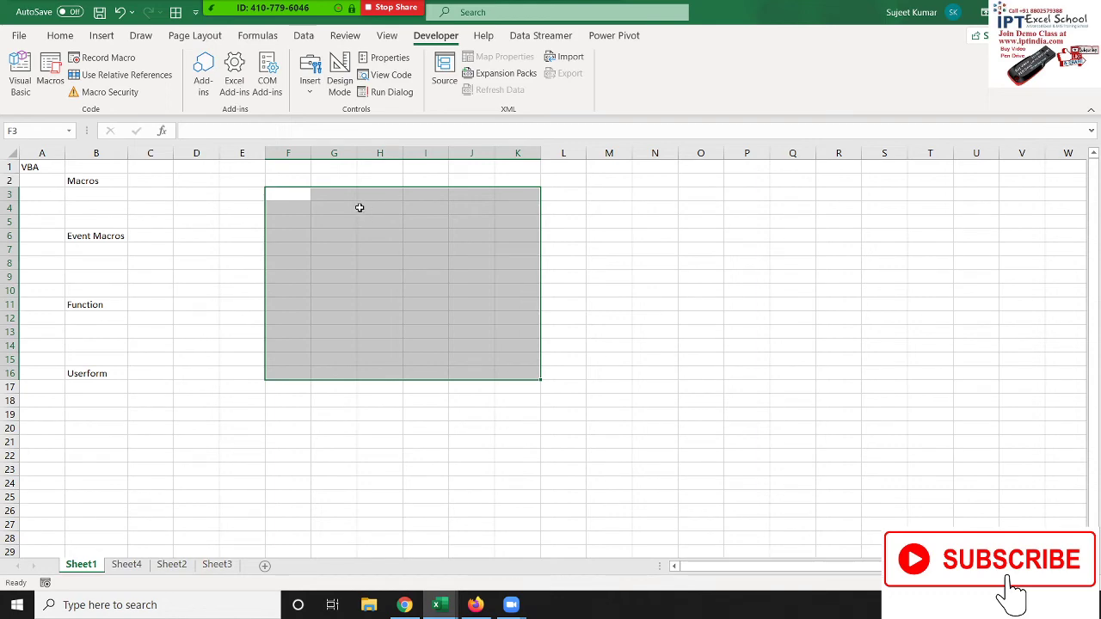
key("alt+Tab")
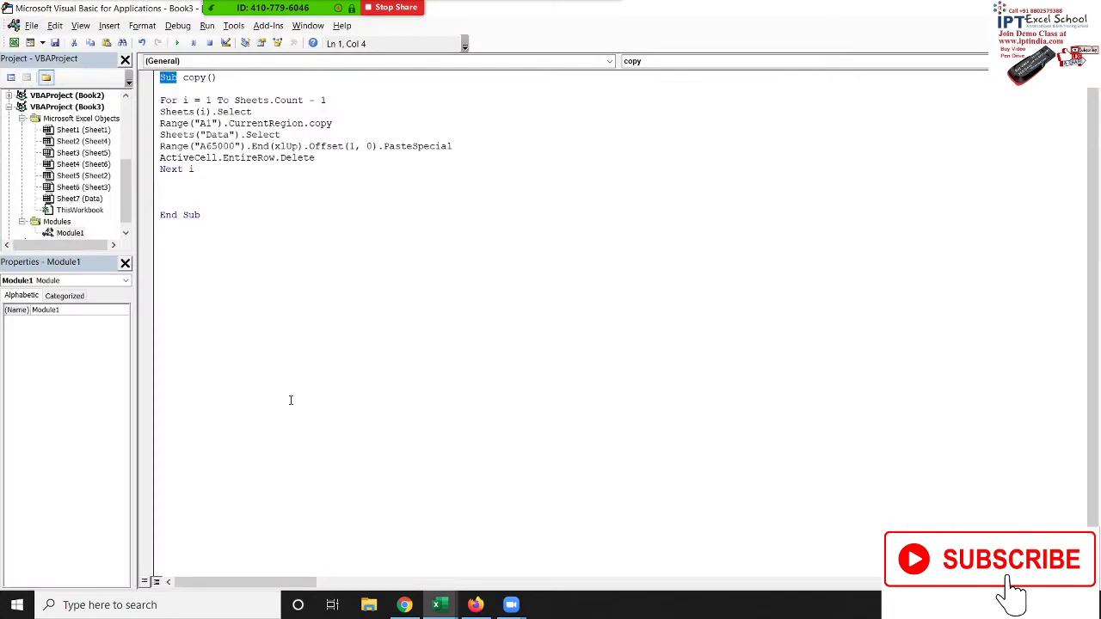
left_click(315, 266)
- Highlight CurrentRegion, Delete, PasteSpecial and EntireRow in the copy macro, then return to Excel
key("ctrl+a")
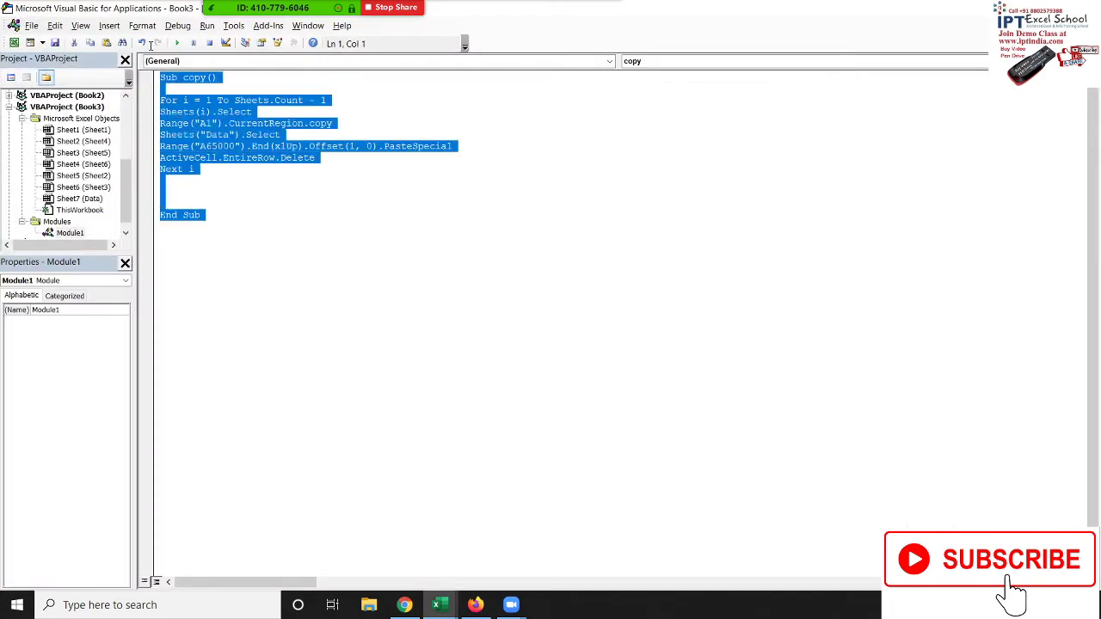
left_click(419, 252)
double_click(289, 125)
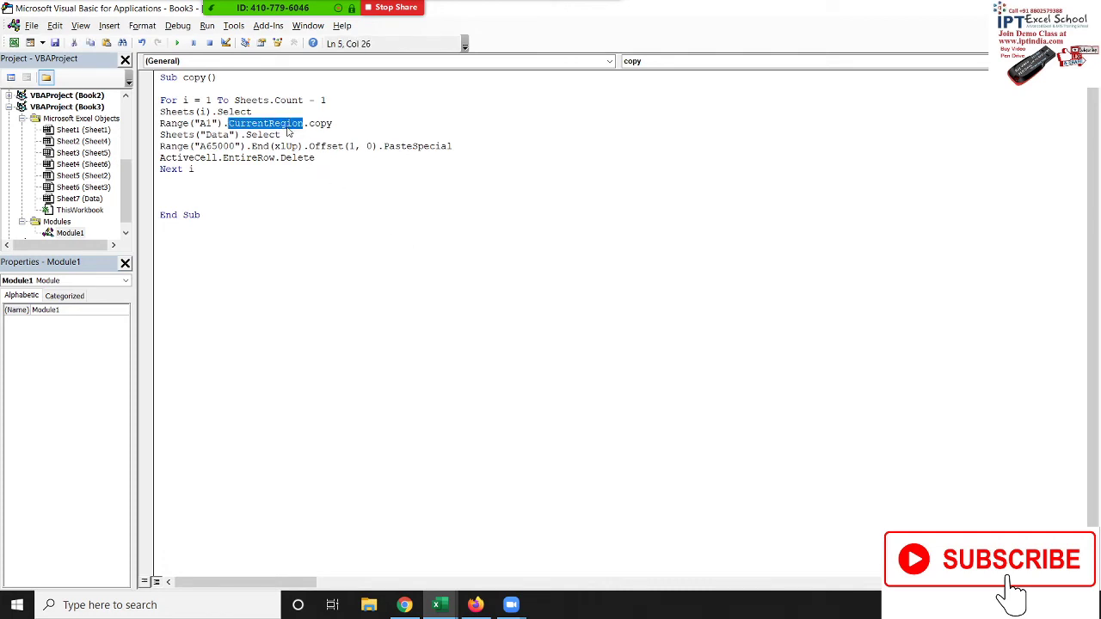
double_click(318, 156)
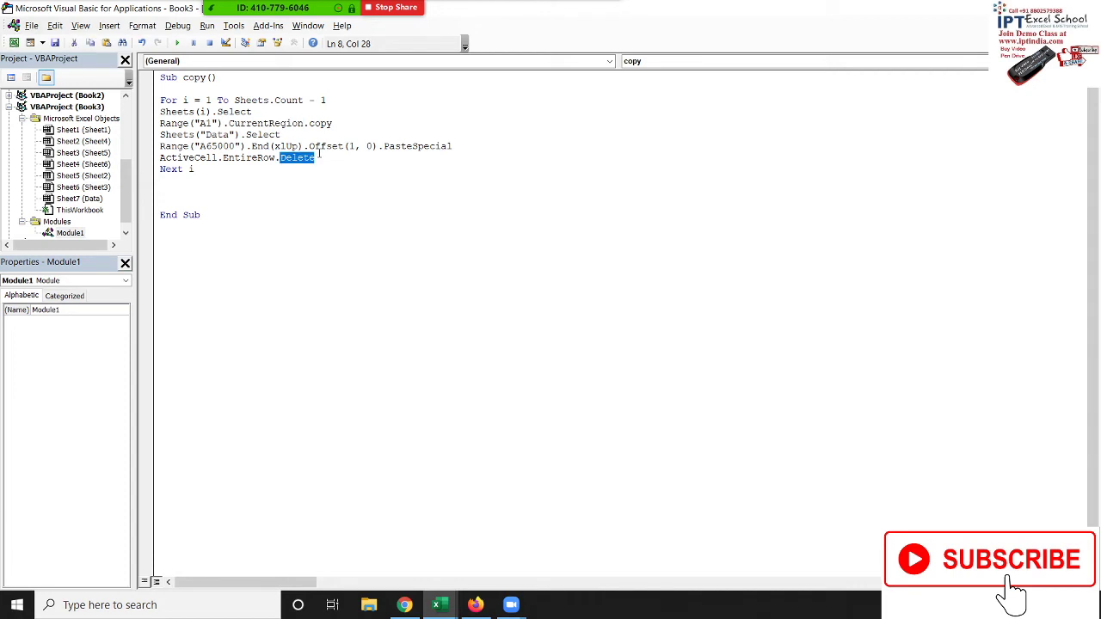
double_click(417, 147)
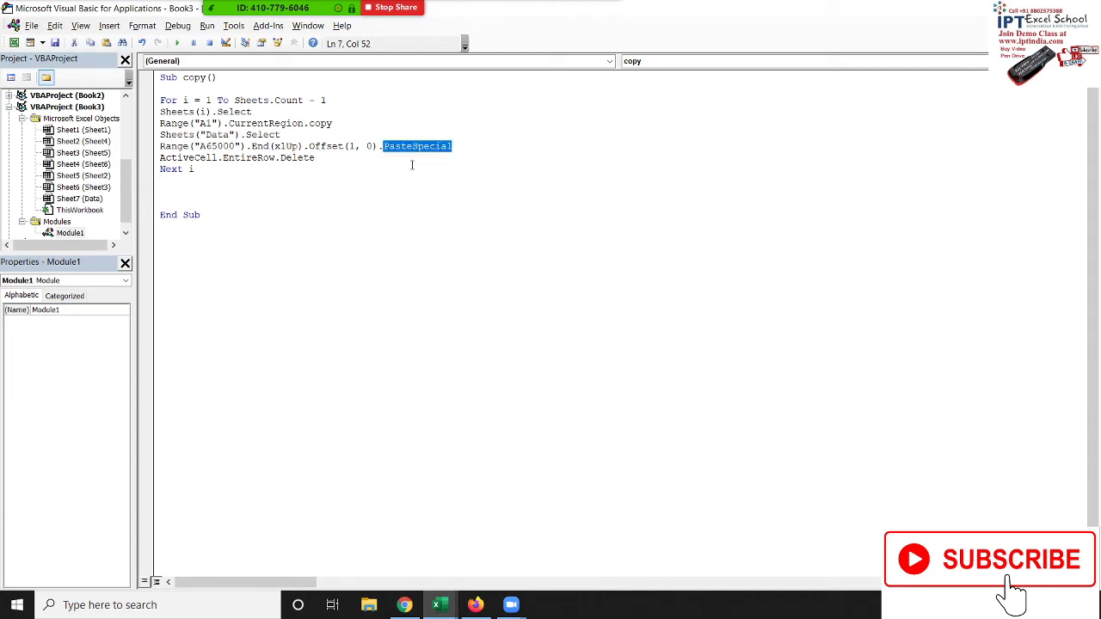
double_click(258, 159)
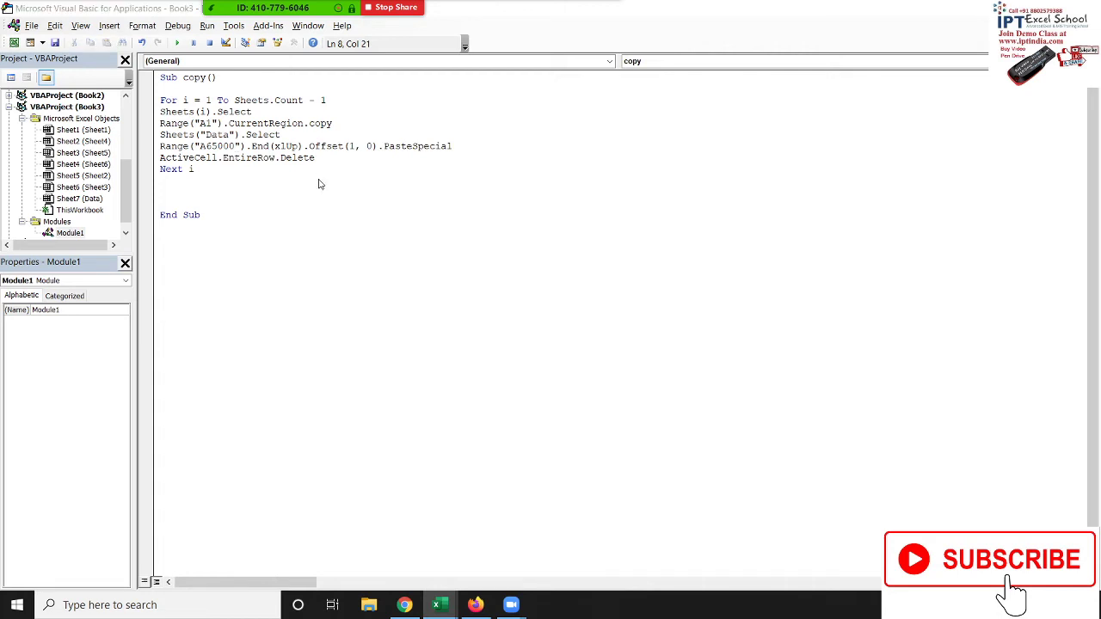
key("alt+F11")
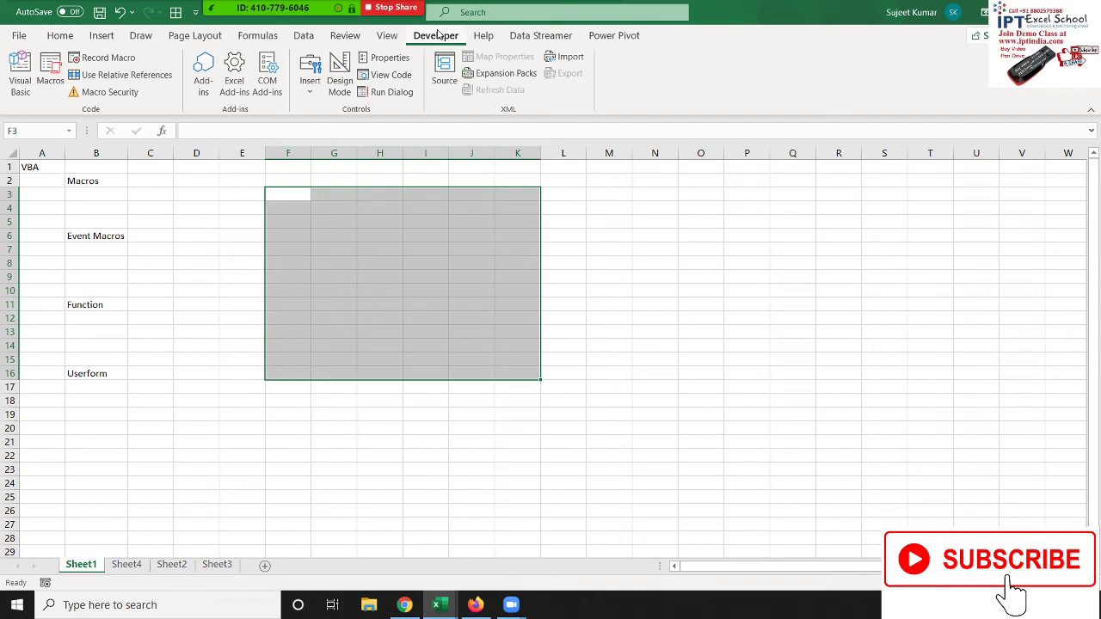
- Enable all macros in Macro Security, then start saving via More save options
left_click(184, 179)
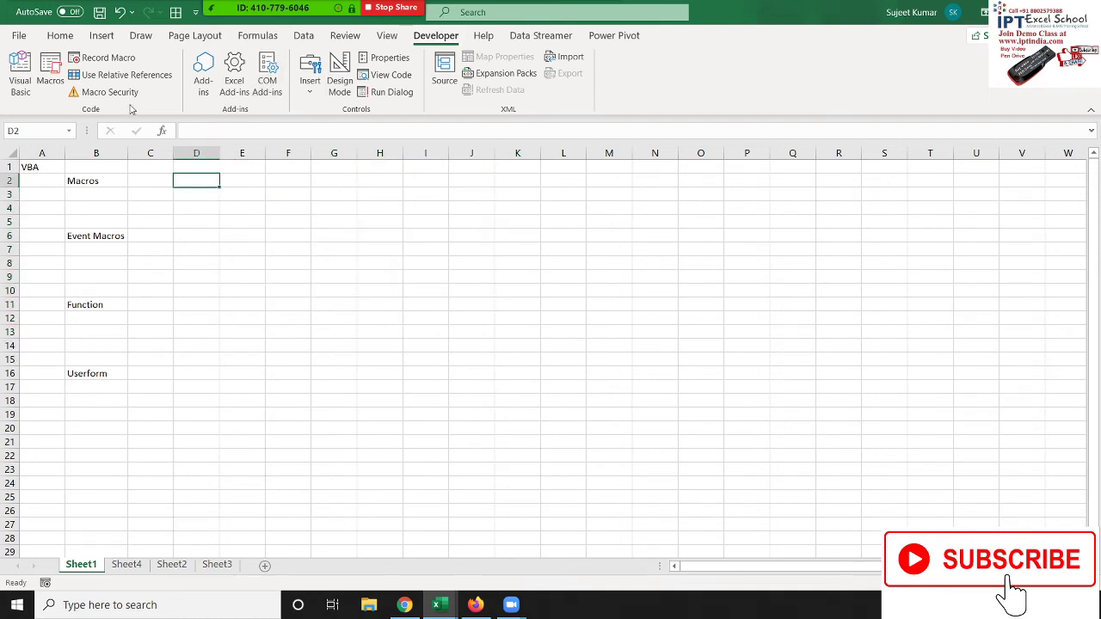
left_click(120, 95)
left_click(478, 178)
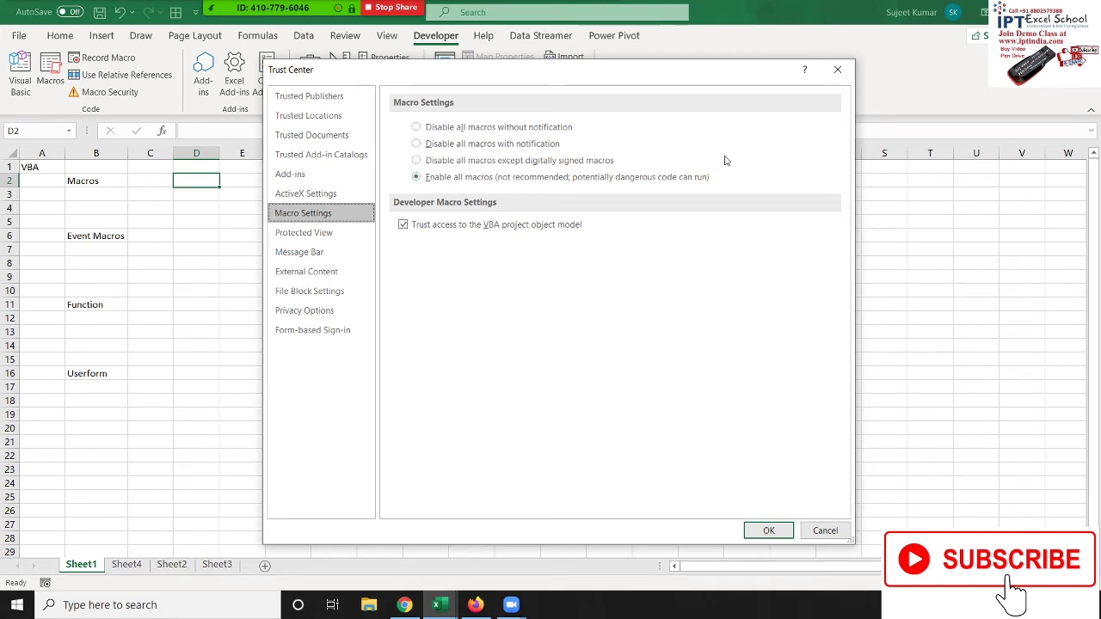
left_click(837, 69)
left_click(103, 12)
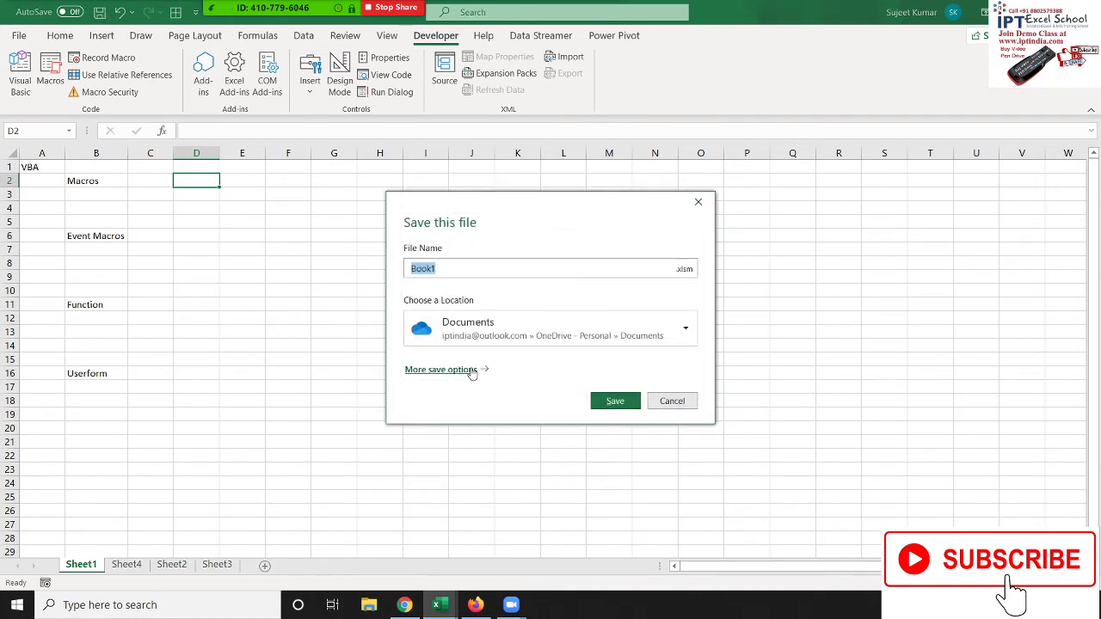
left_click(464, 369)
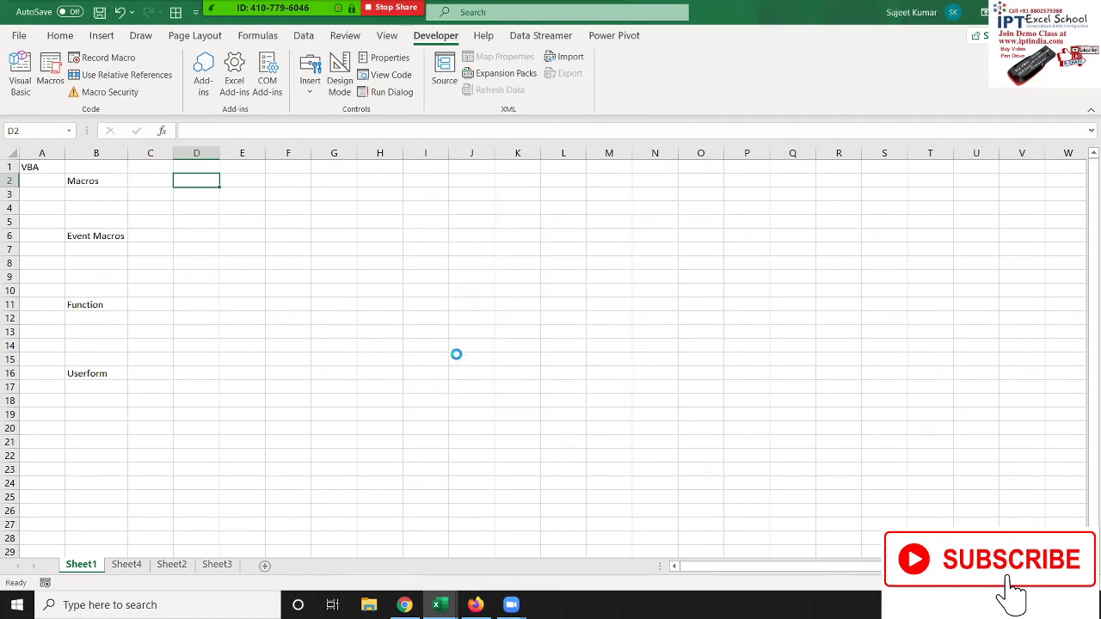
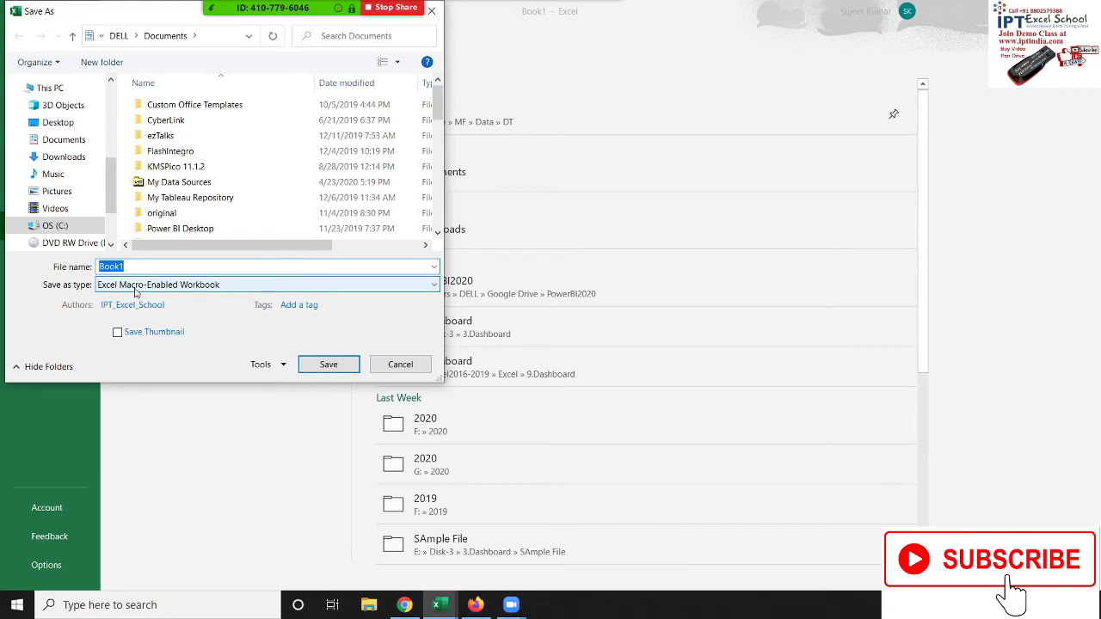
- Set the Save as type to Excel Macro-Enabled Workbook, then dismiss the Save As dialog without saving
left_click(135, 293)
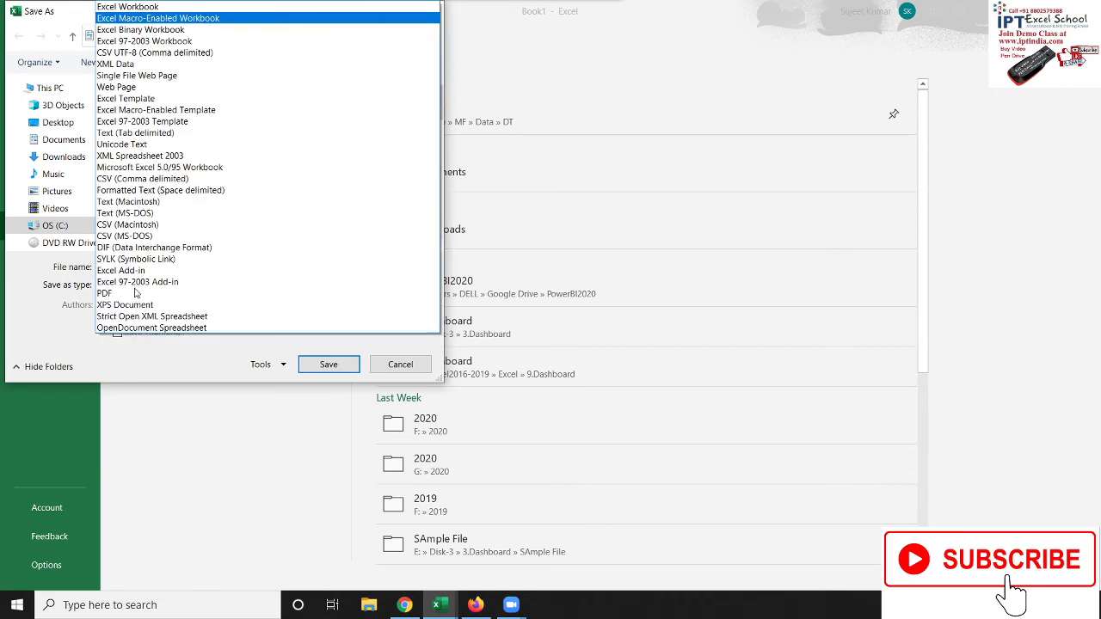
left_click(134, 7)
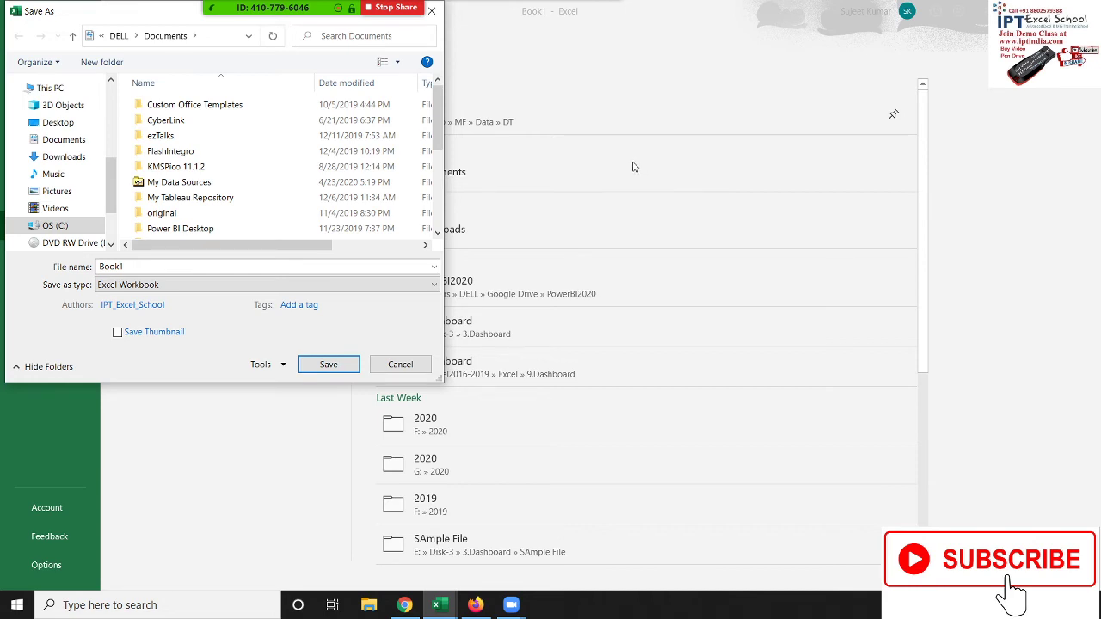
left_click(284, 305)
left_click(287, 284)
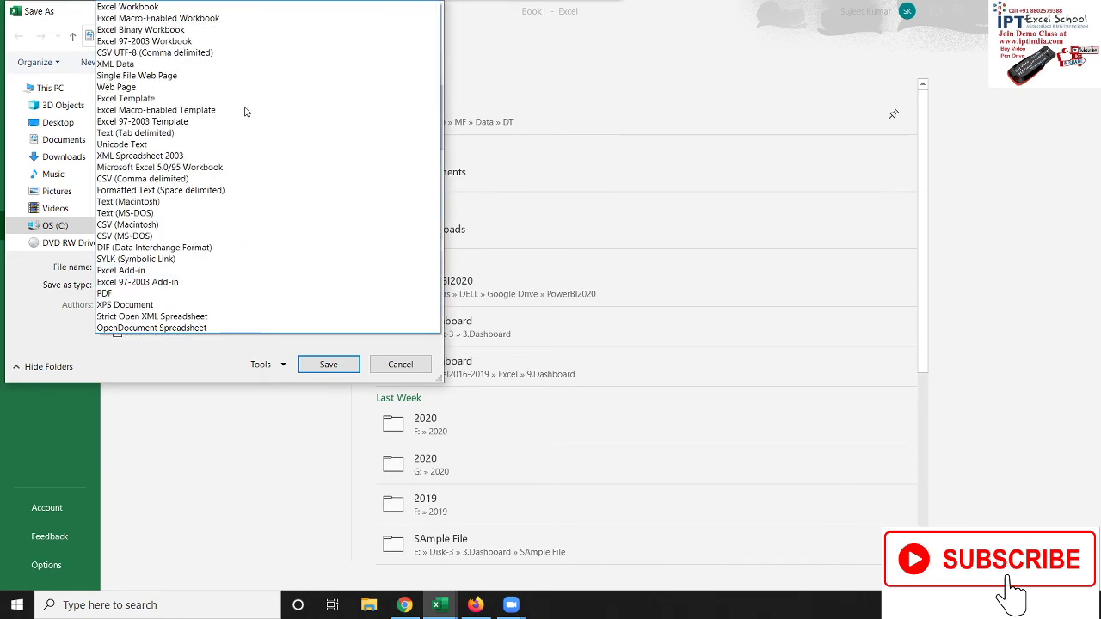
left_click(239, 19)
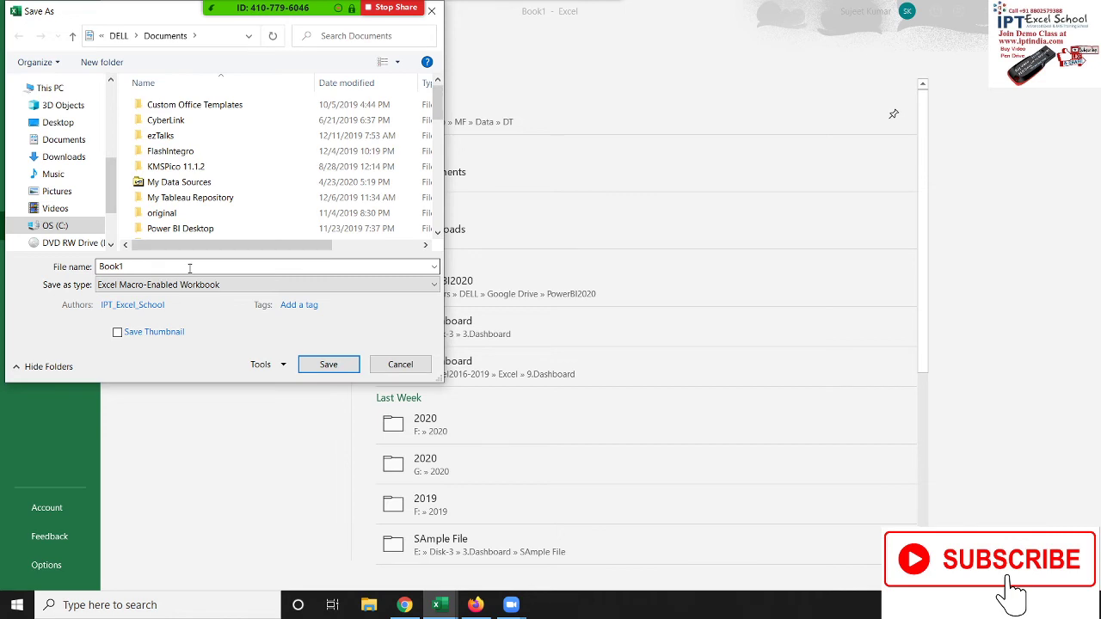
left_click(238, 288)
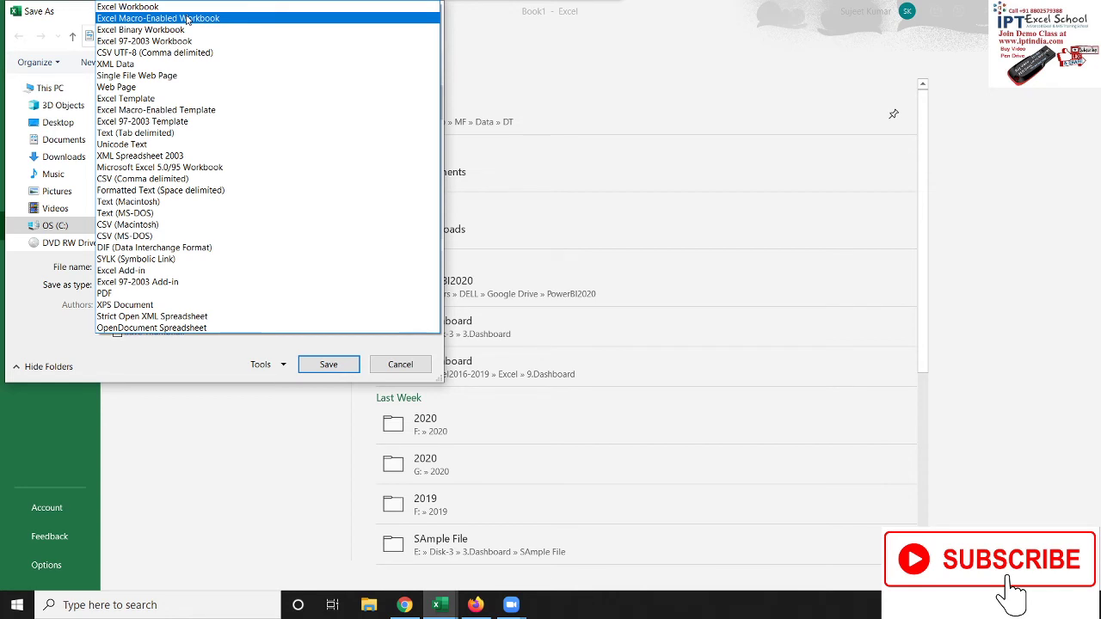
left_click(186, 19)
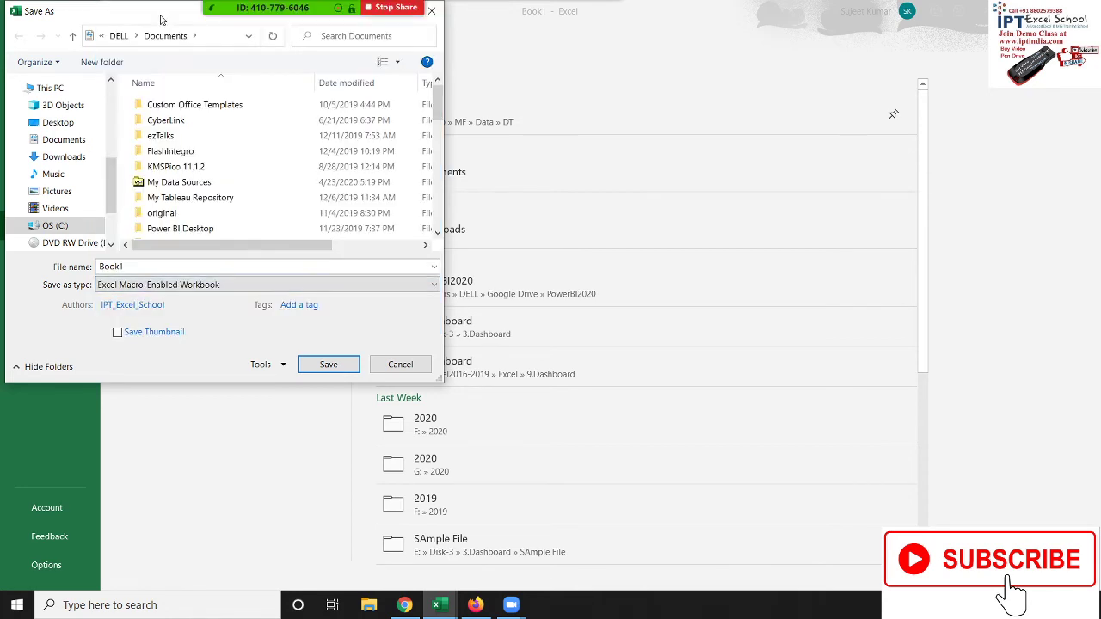
key("Escape")
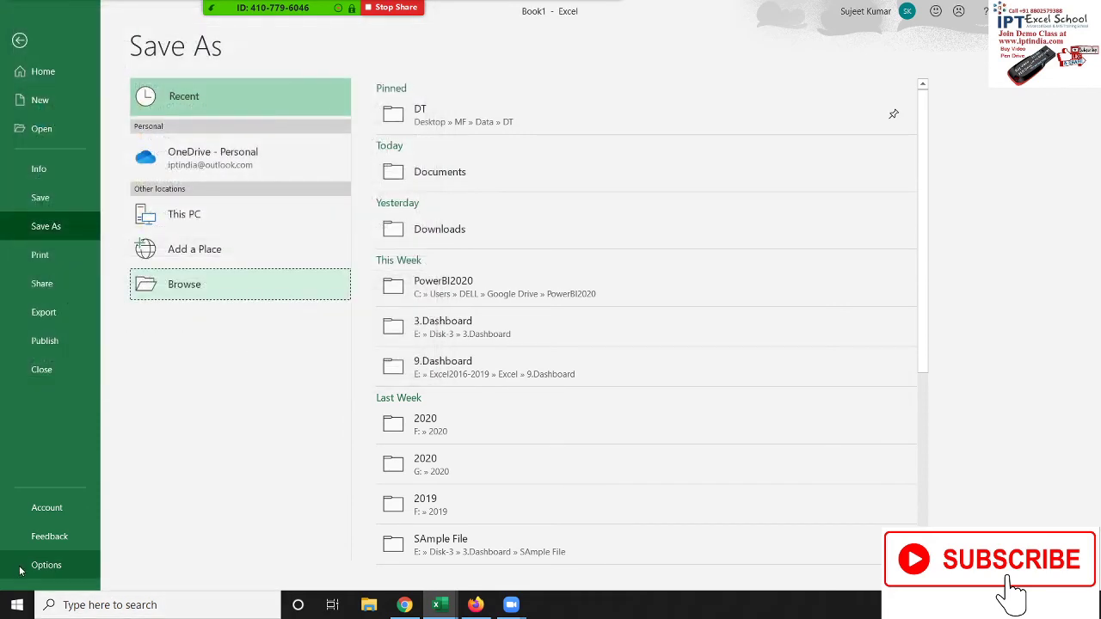
- In Options > Save, set 'Save files in this format' to Excel Macro-Enabled Workbook and apply
left_click(33, 568)
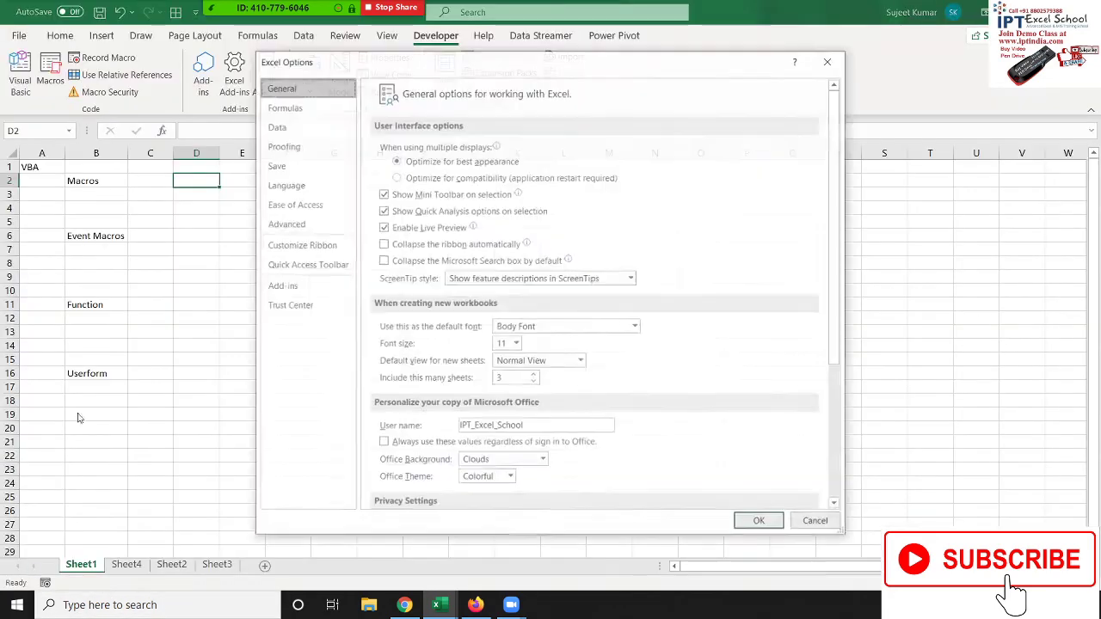
left_click(277, 165)
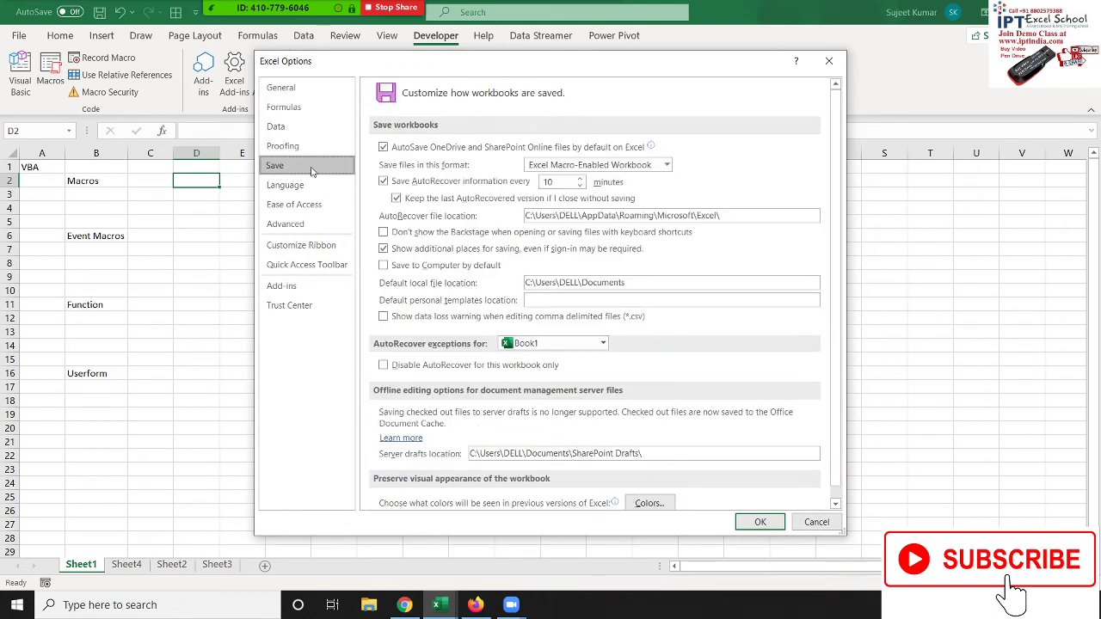
left_click(526, 165)
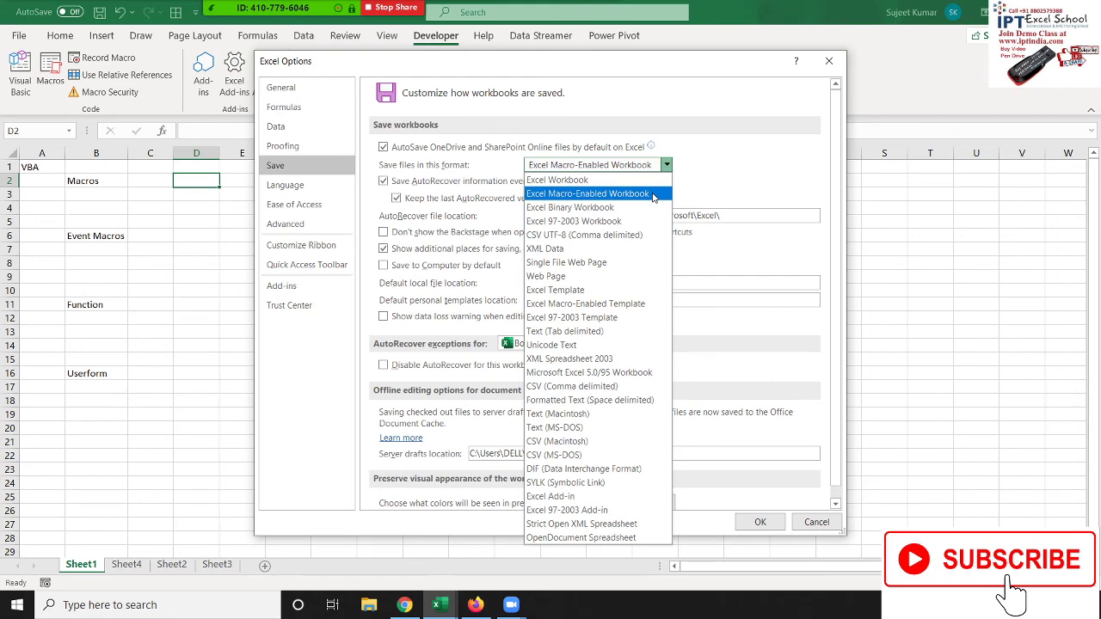
left_click(653, 197)
key("Return")
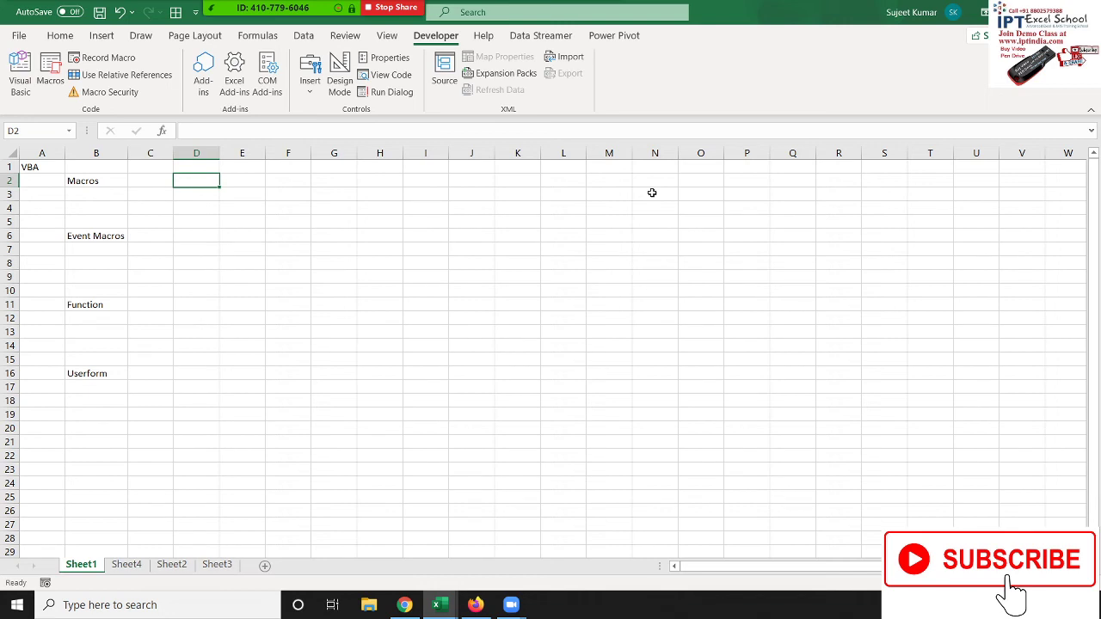
- Glance at Sheet4 and Sheet2, then go to blank Sheet3 and select cell I1
left_click(126, 566)
left_click(176, 565)
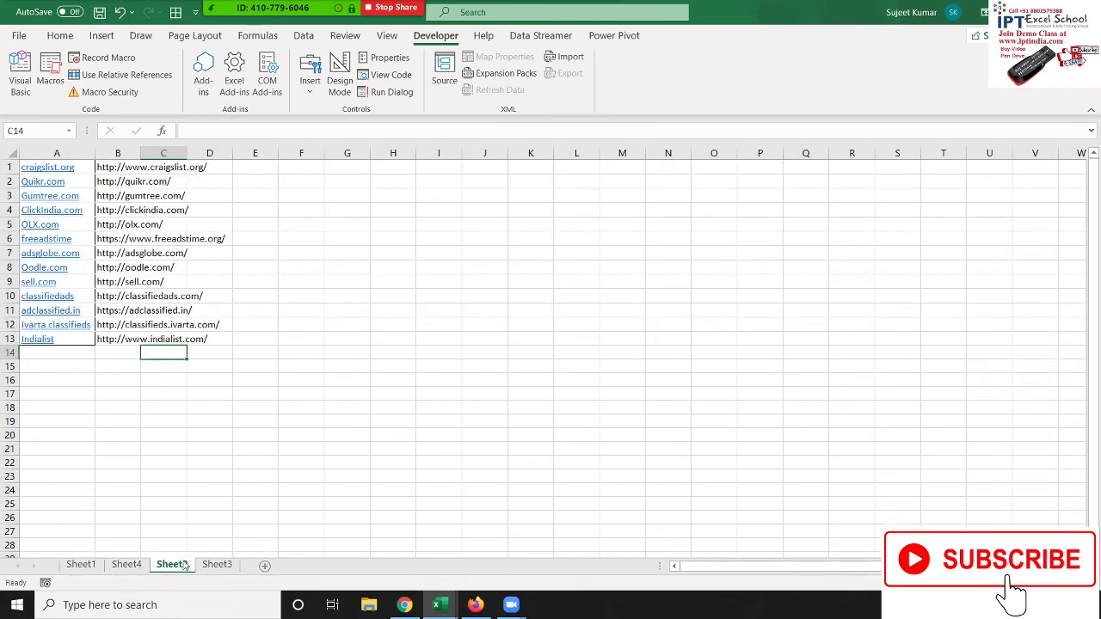
left_click(215, 565)
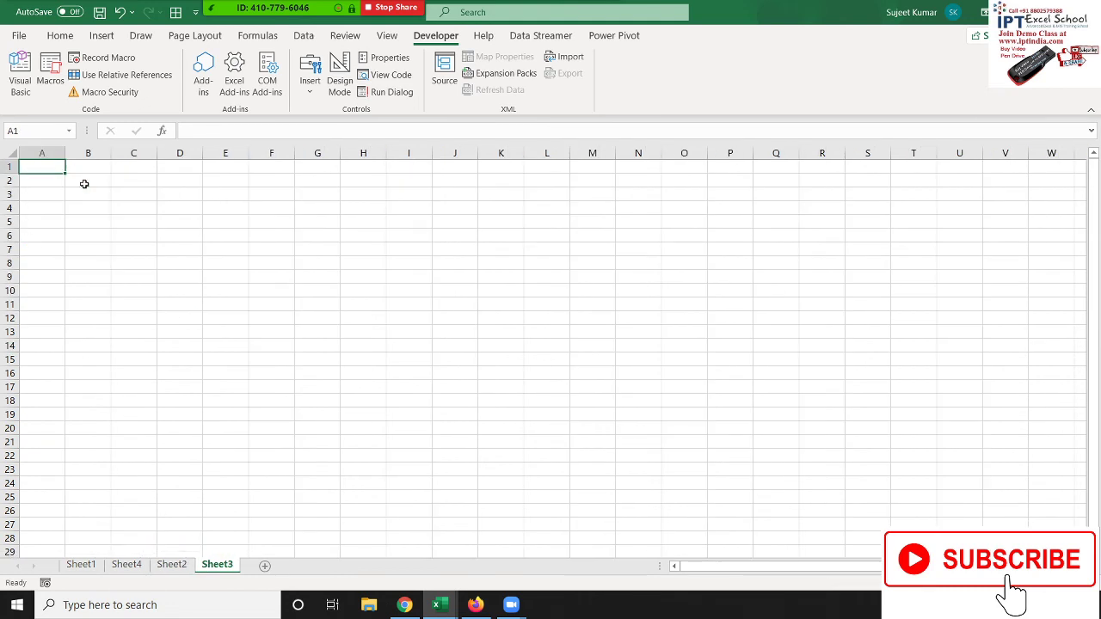
left_click_drag(41, 167, 176, 439)
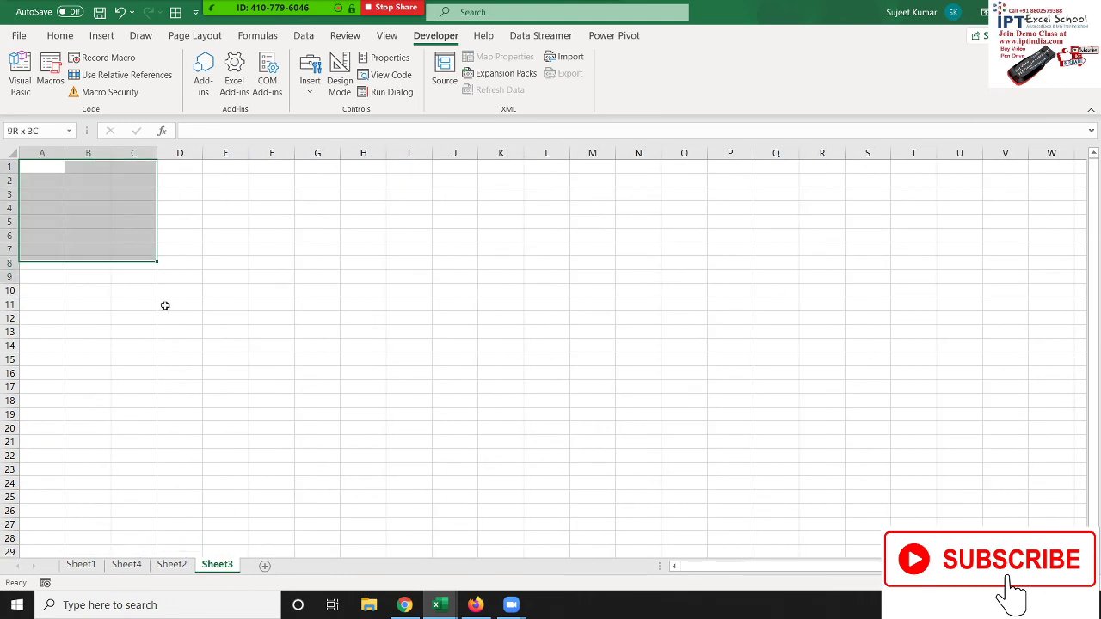
left_click(412, 176)
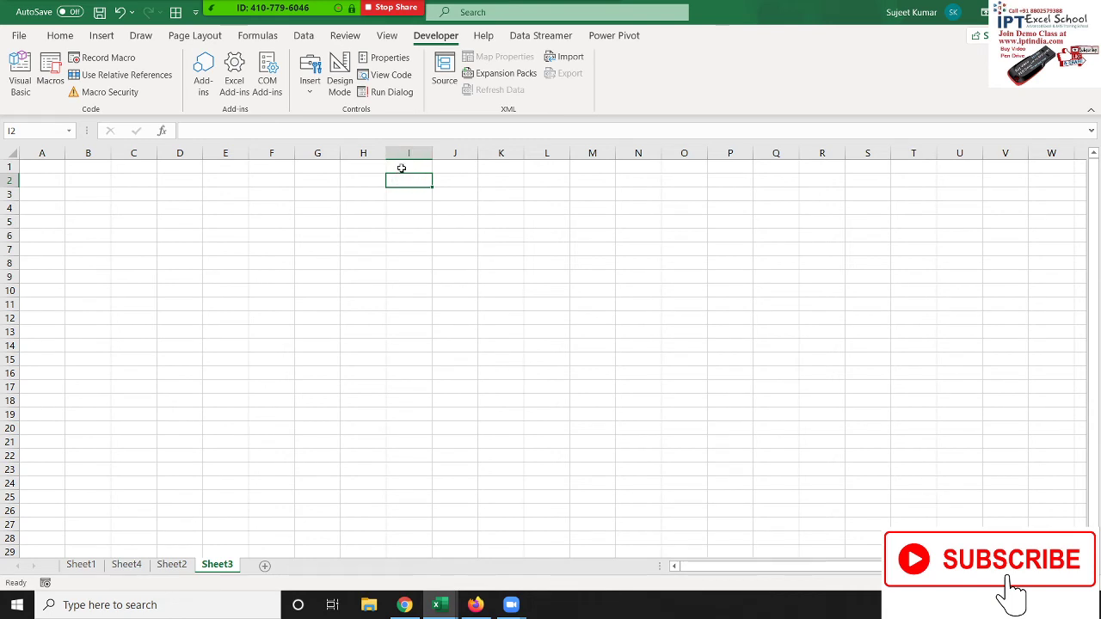
left_click(401, 167)
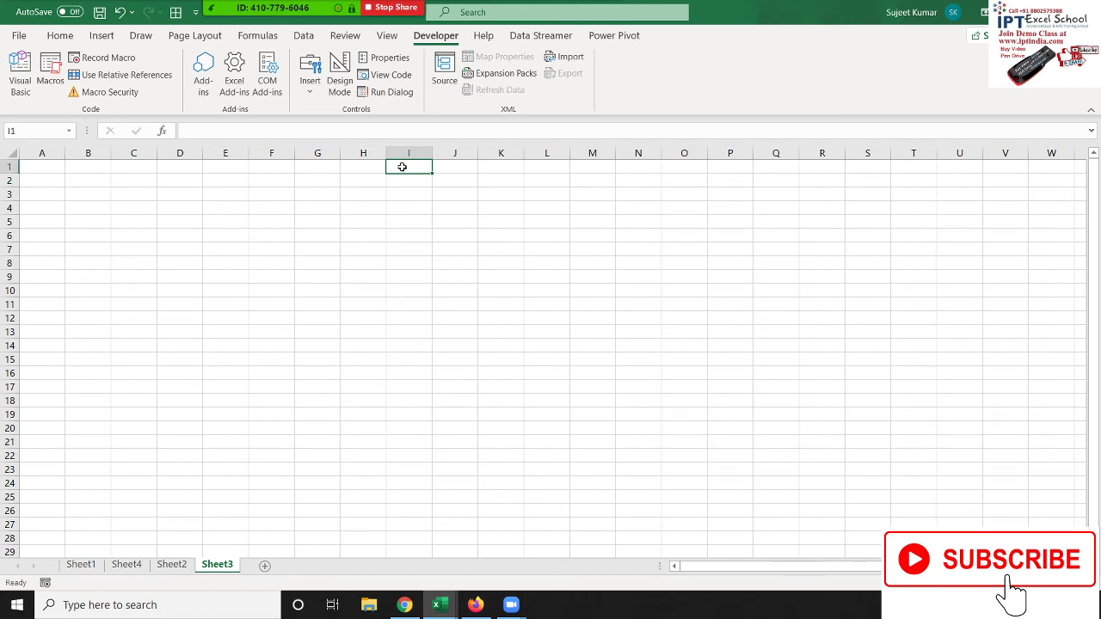
- Enter the steps Start, Select A1 and Enter Name in cells I1:I3
type("Start")
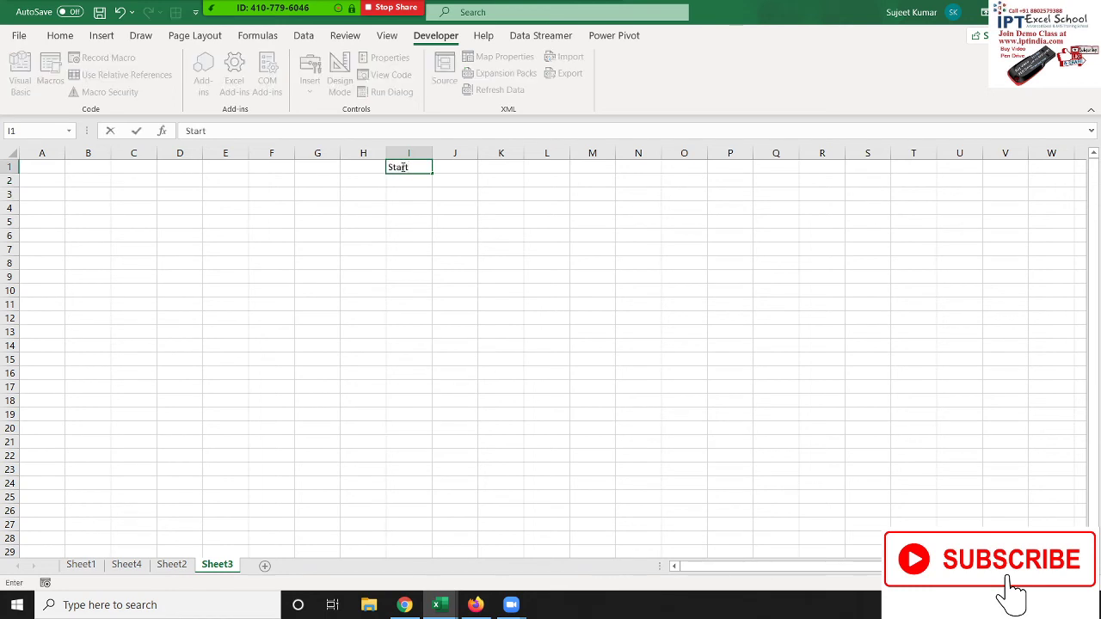
key("Return")
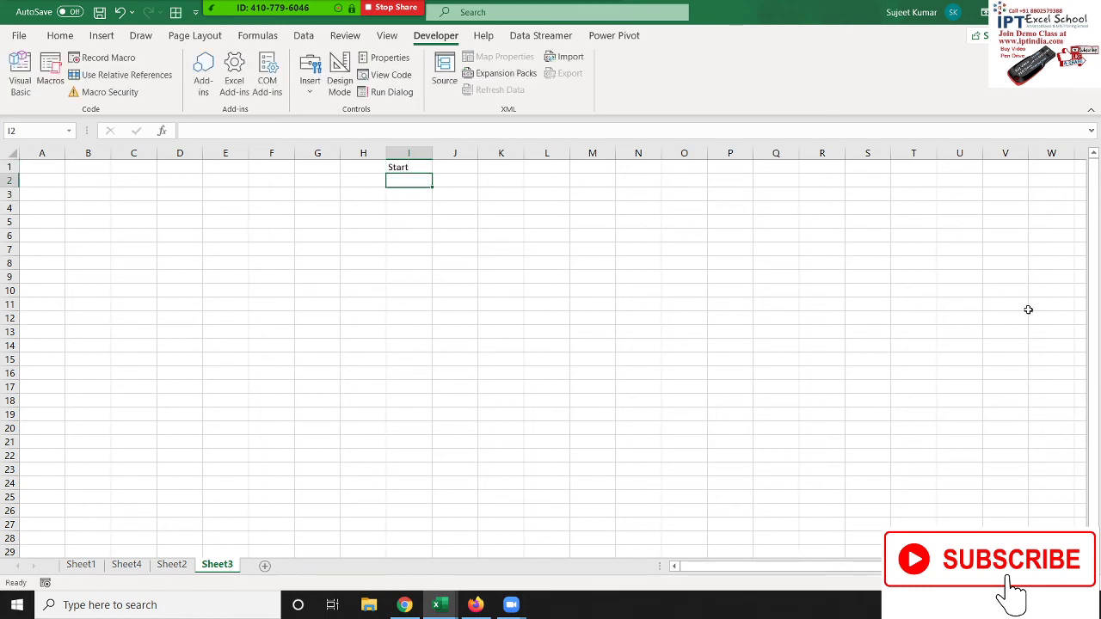
type("Selec")
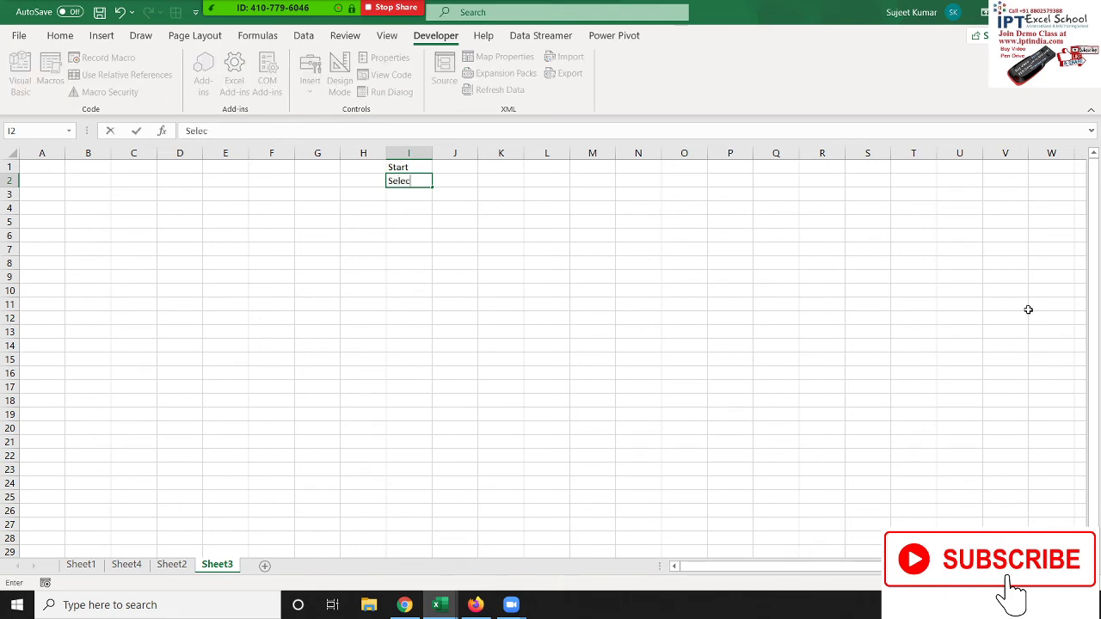
type("t A1")
key("Return")
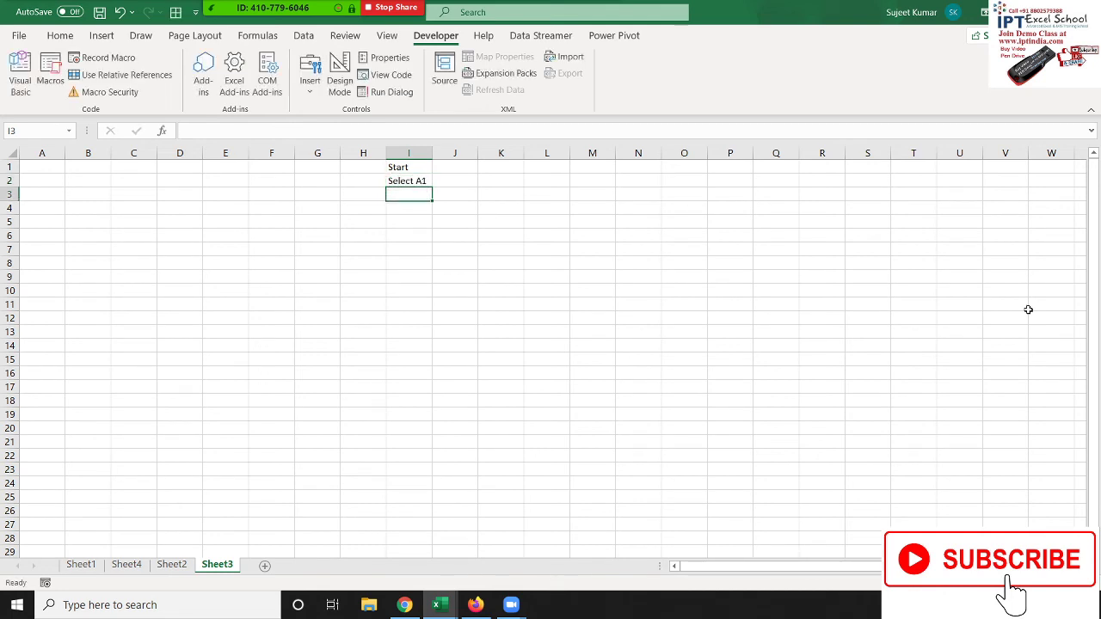
type("Enter Na")
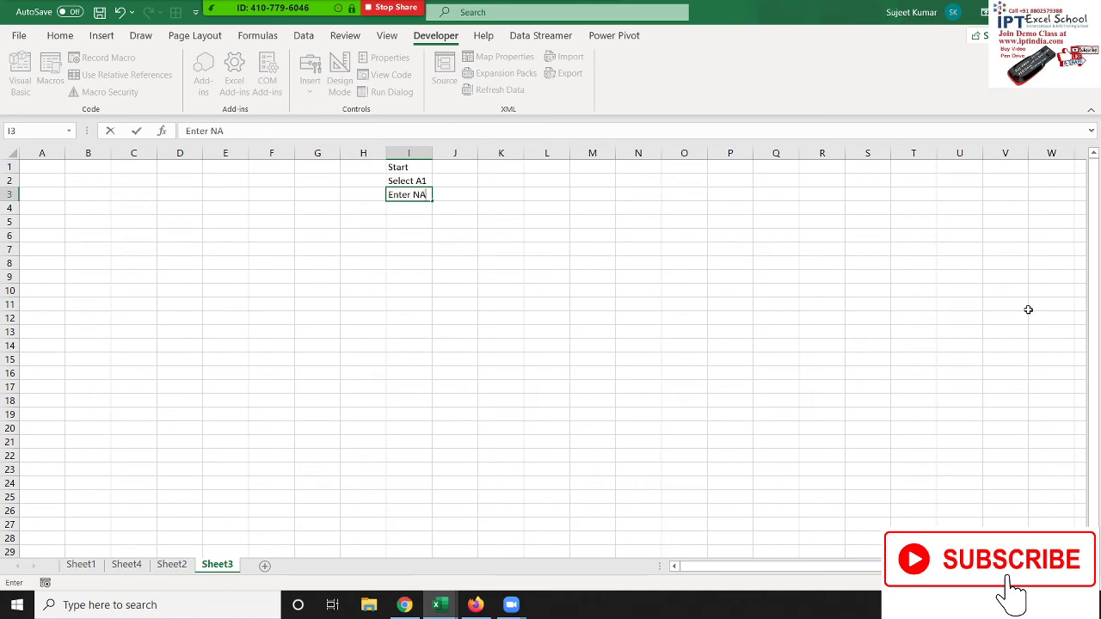
type("me")
key("Return")
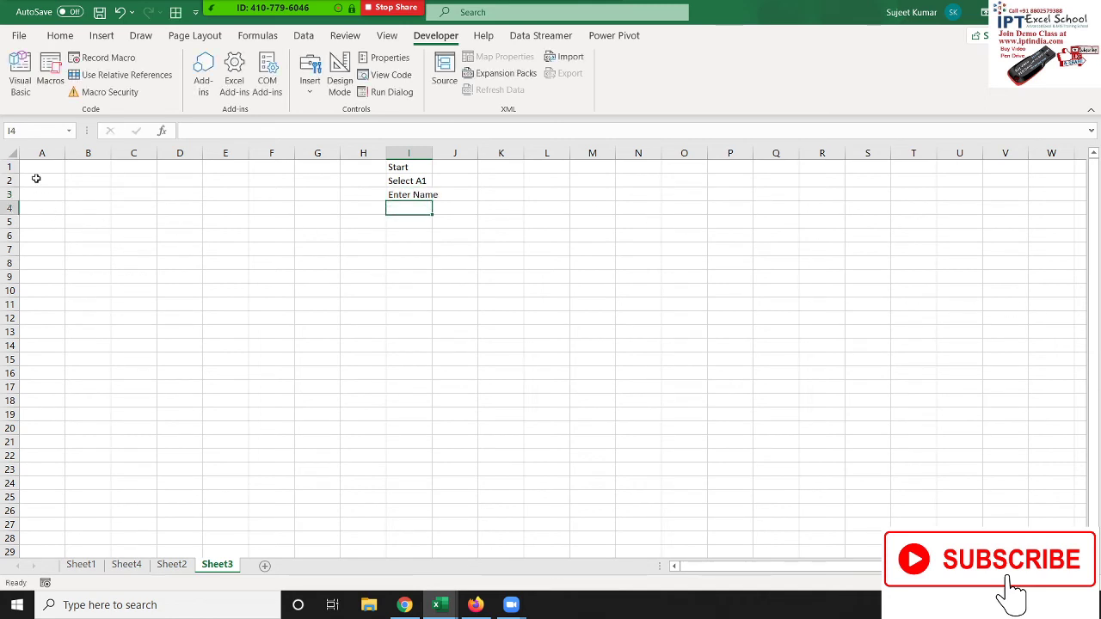
- Add the headers Name in A1 and Roll in B1
left_click(38, 168)
type("Na")
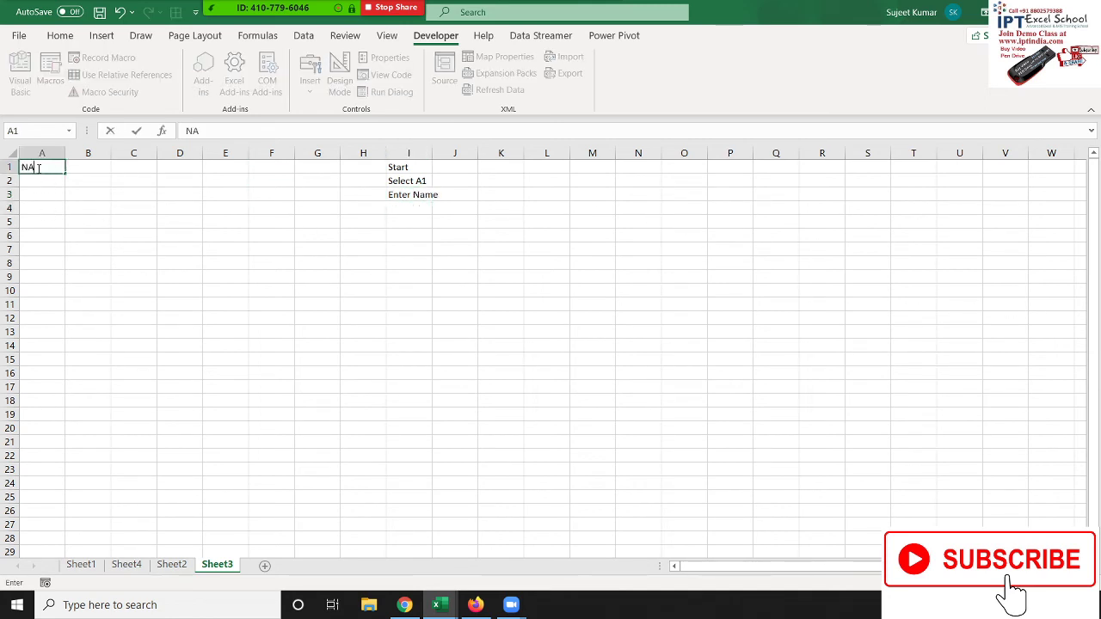
type("me")
left_click(73, 180)
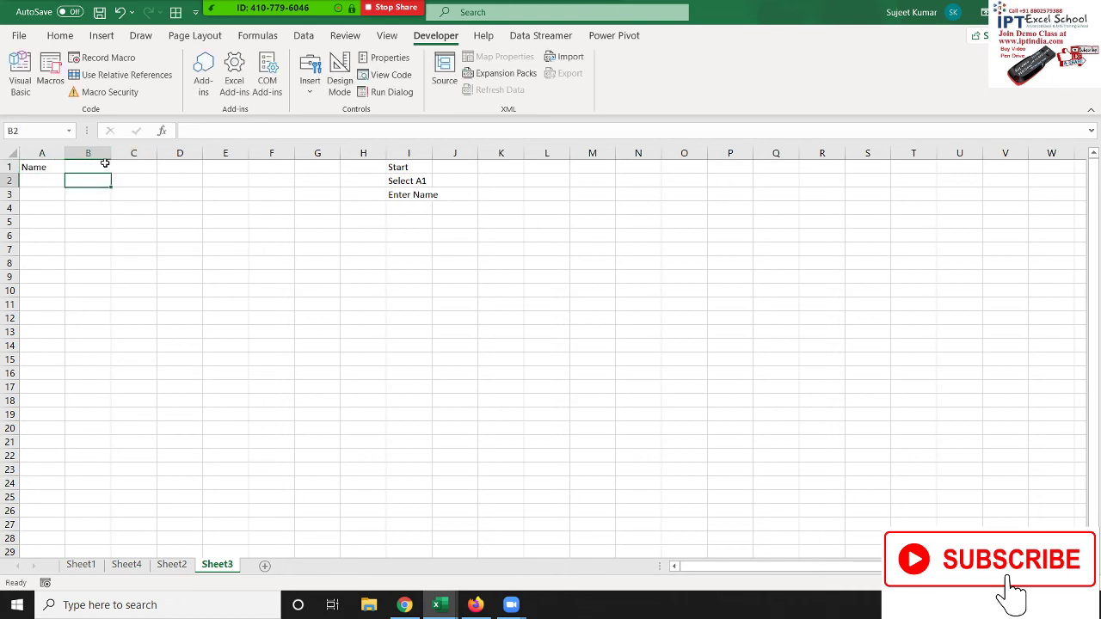
left_click(107, 165)
type("Rol")
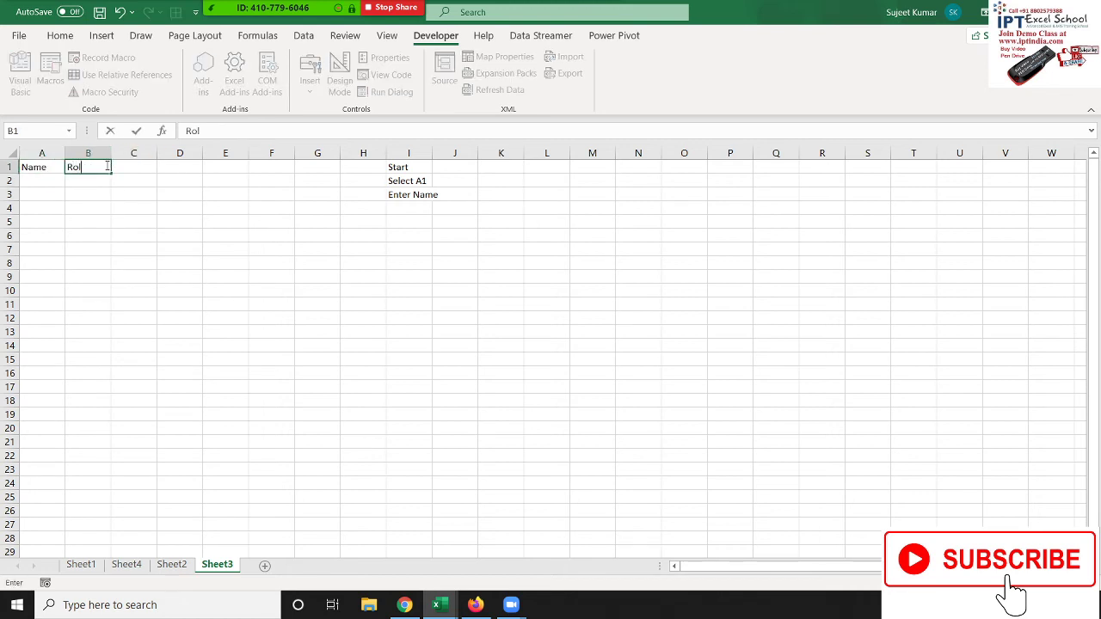
type("l")
left_click(415, 207)
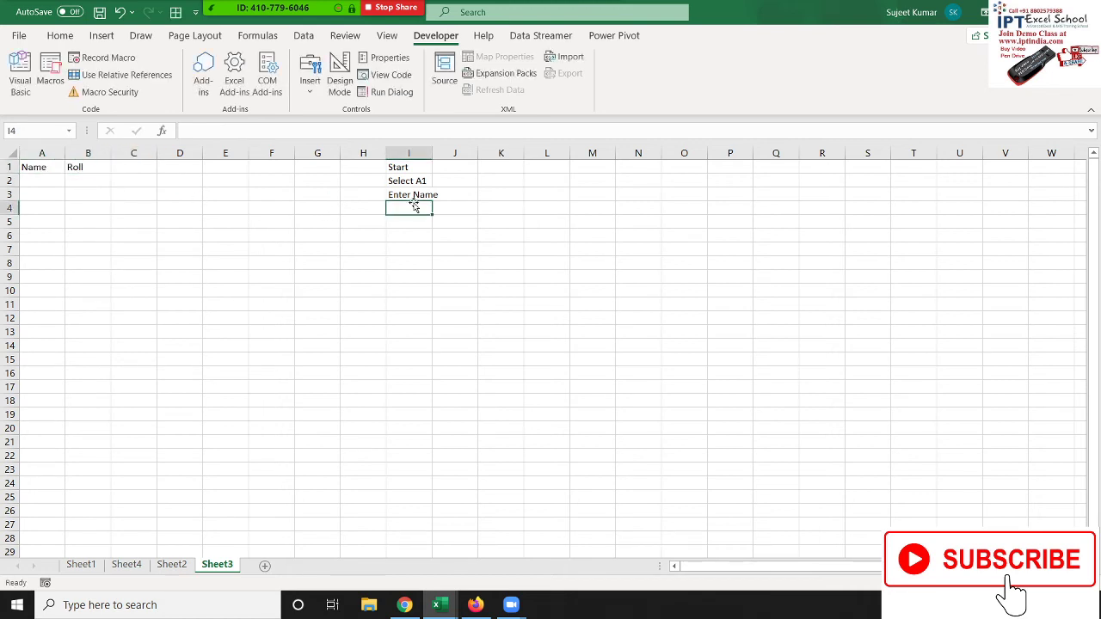
- Add the steps 'select b1' and 'enter roll' in I4:I5, then start typing Marks in C1
type("select A1")
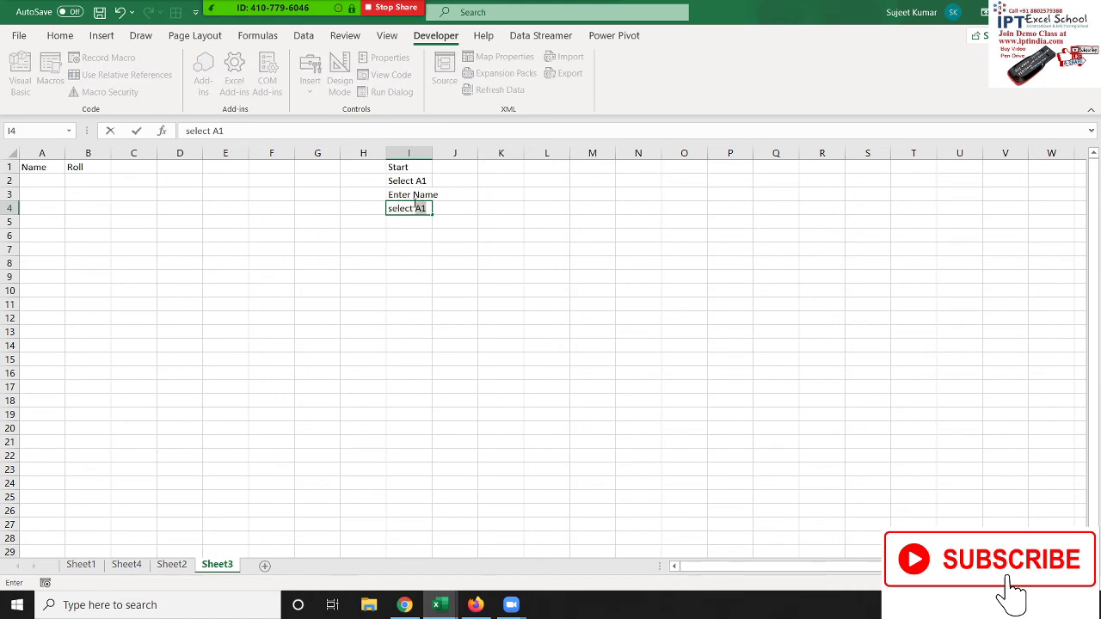
key("BackSpace")
key("BackSpace")
type("b1")
key("Return")
type("e")
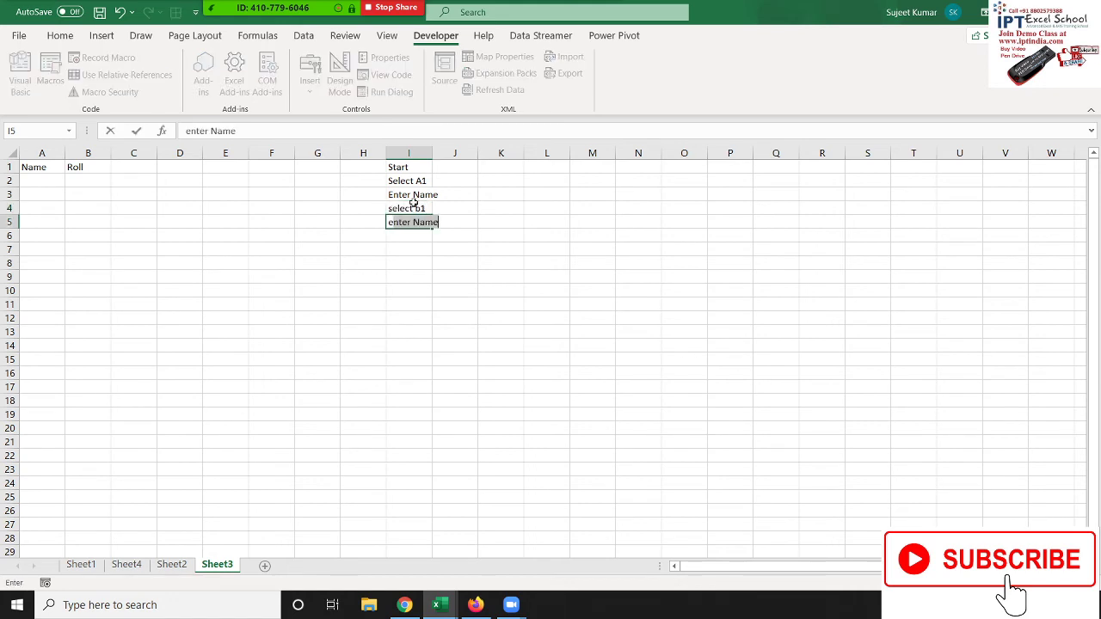
type("m")
key("BackSpace")
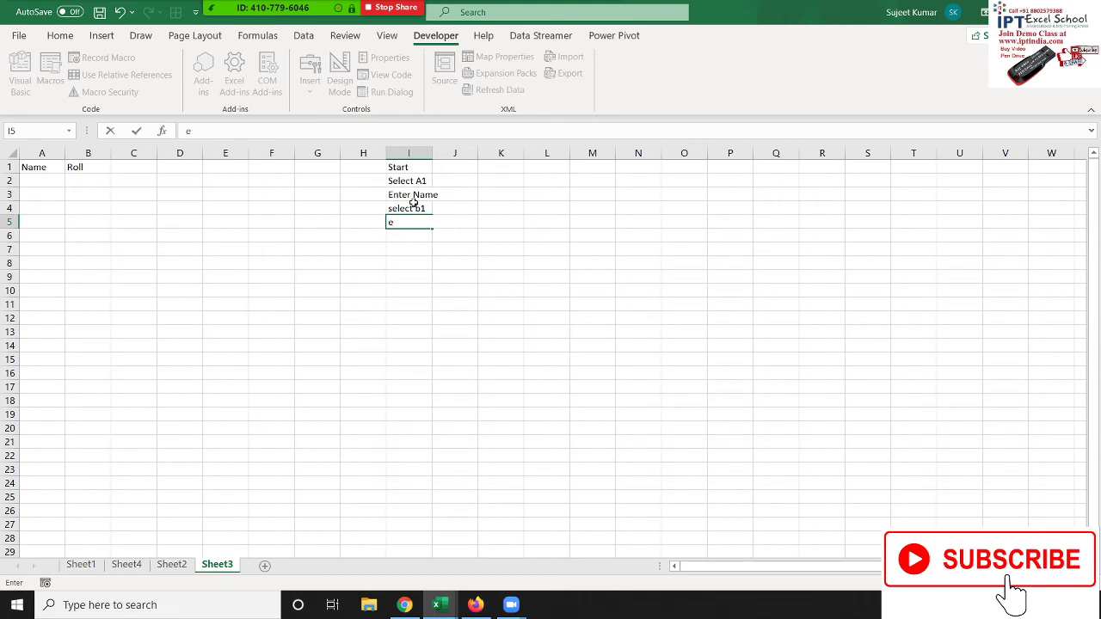
type("nter ")
type("roll")
left_click(140, 168)
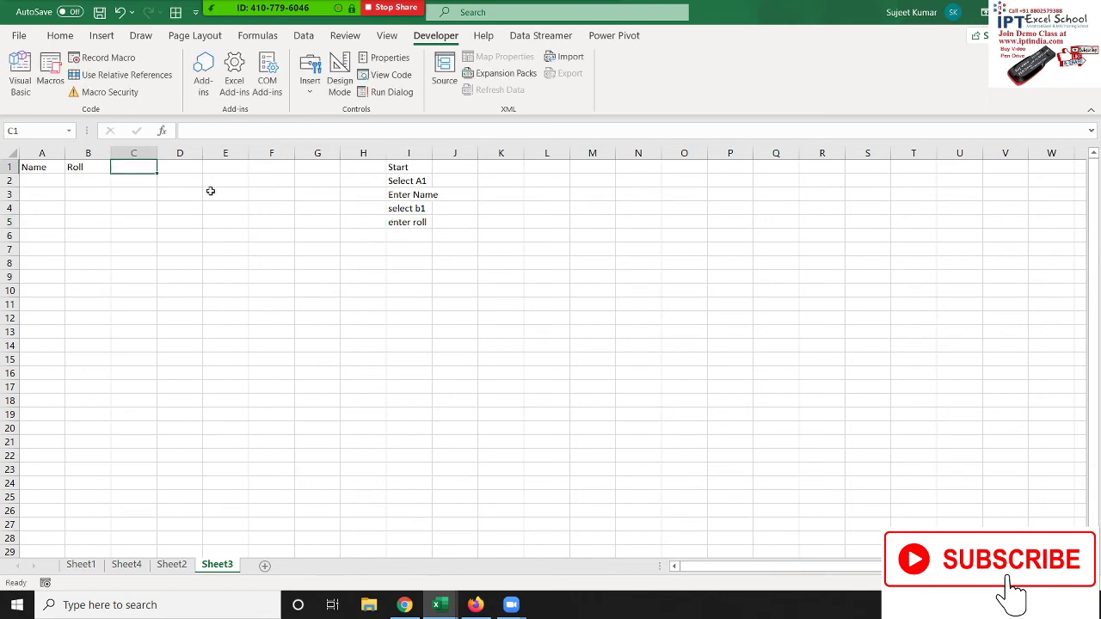
- Enter the steps select C1, Enter Marks, Selet A1:C10 and Apply All borders in column I
type("Marks")
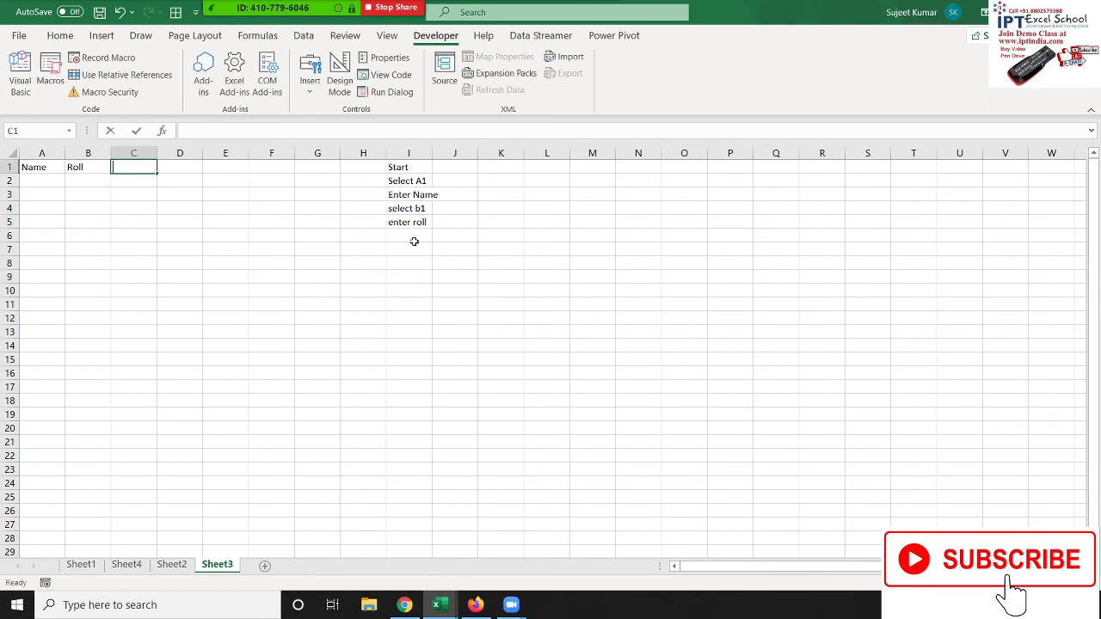
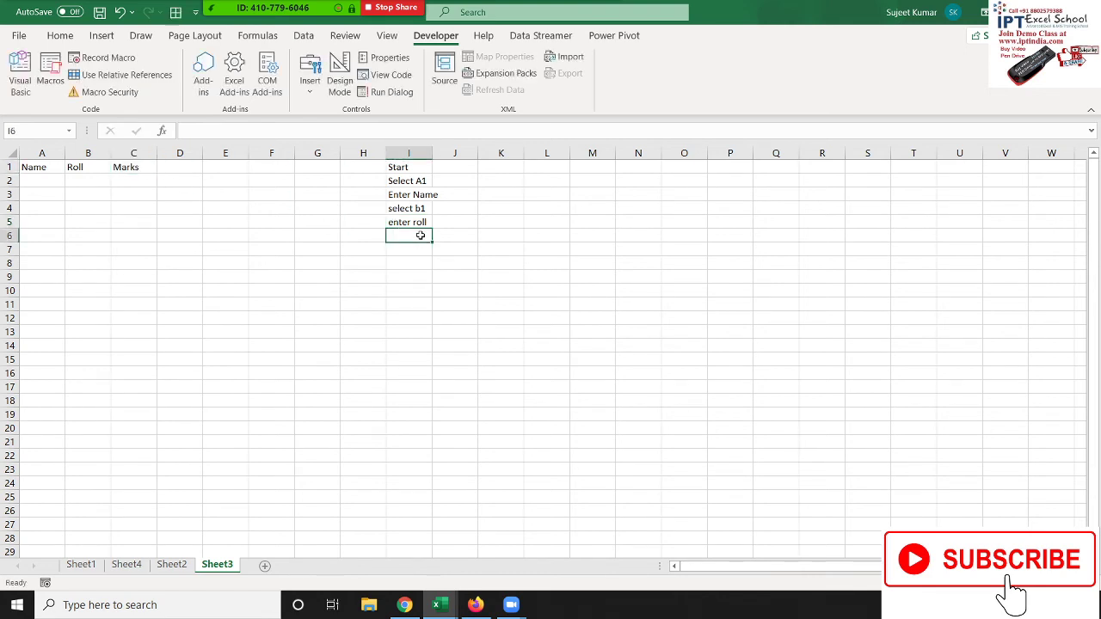
- Enter the steps select C1, Enter Marks, Selet A1:C10 and Apply All borders in column I
type("select C")
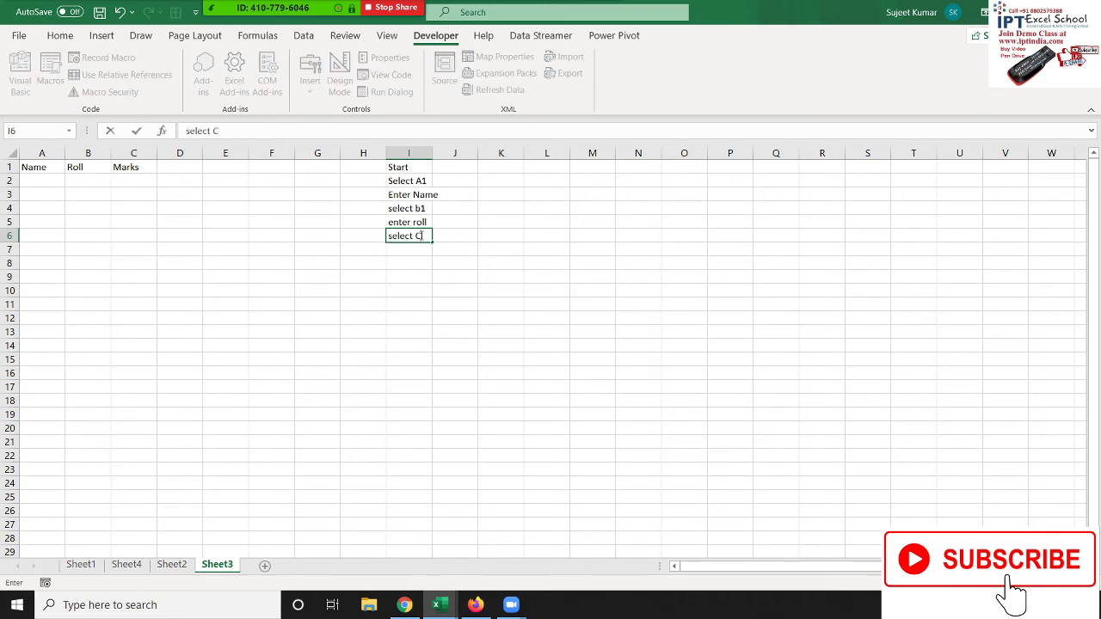
key("Return")
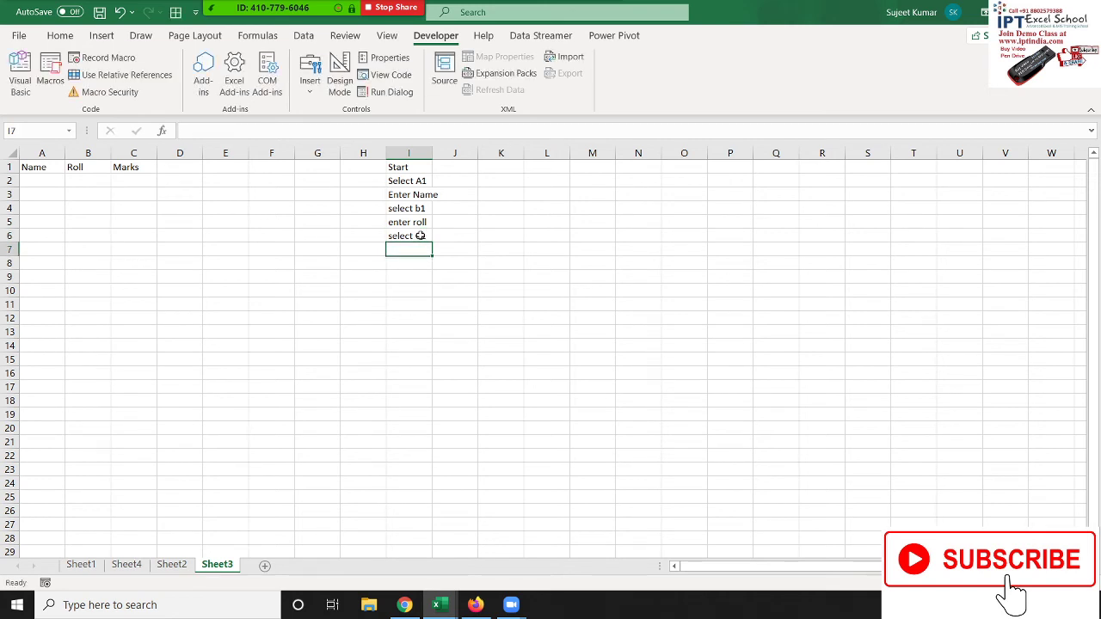
type("Enter M")
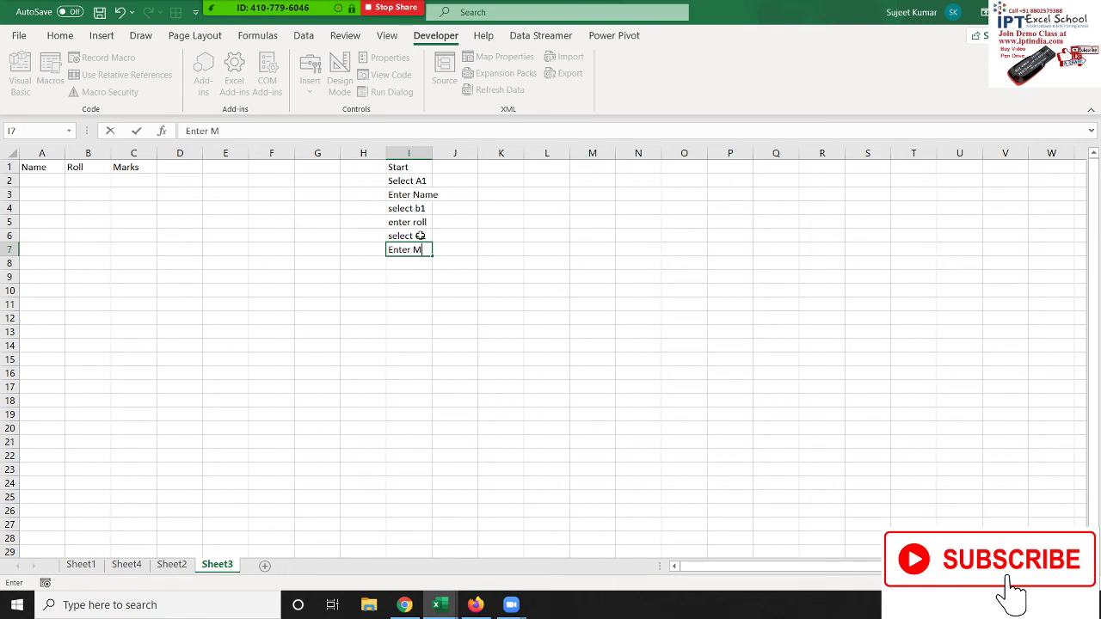
type("arks")
key("Return")
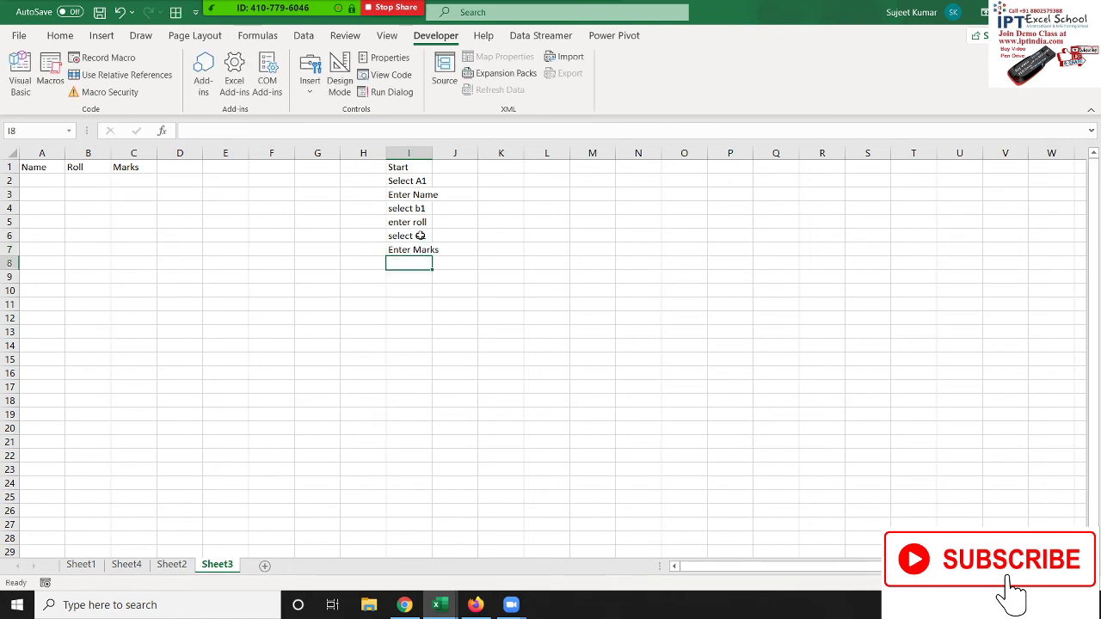
type("Selet A1:")
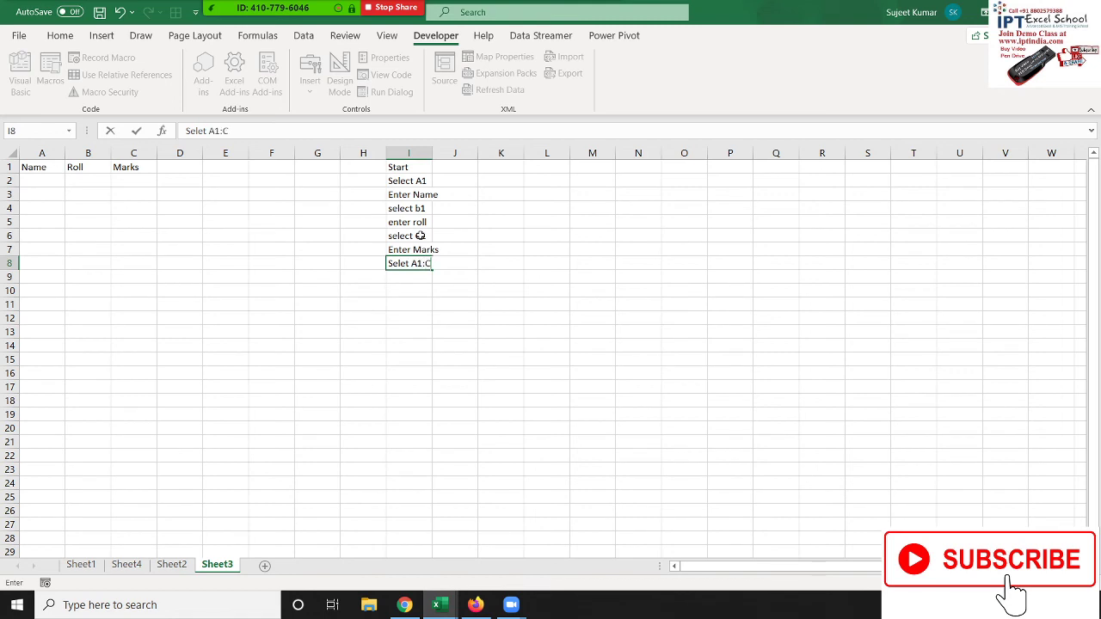
type("C10")
key("Return")
type("Ap")
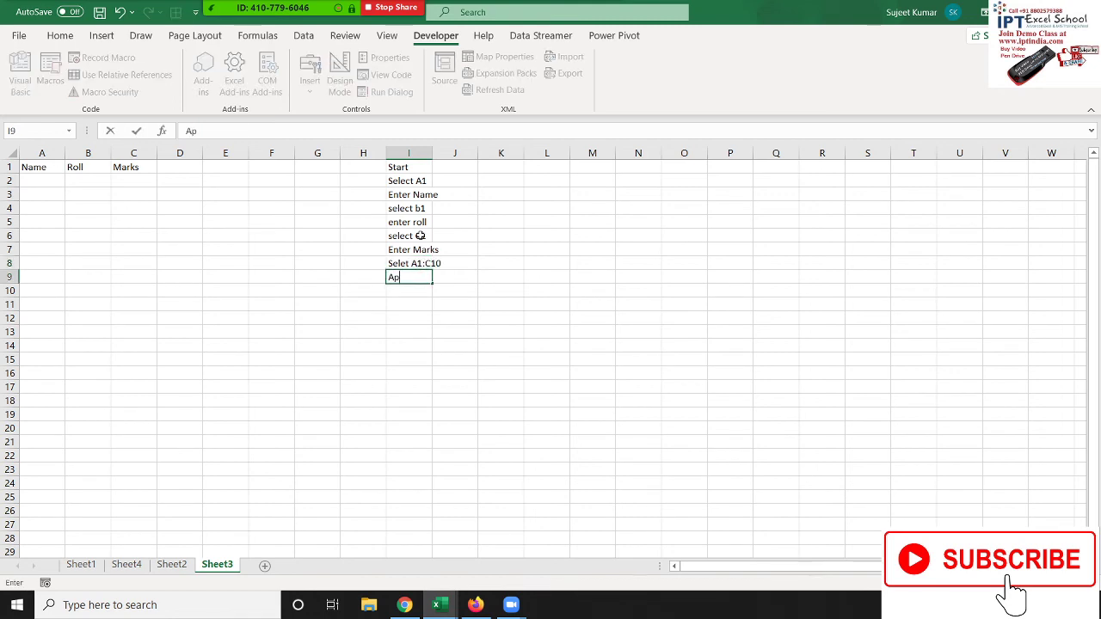
type("plu")
type("y ")
type("All")
type(" bo")
type("ders")
key("Return")
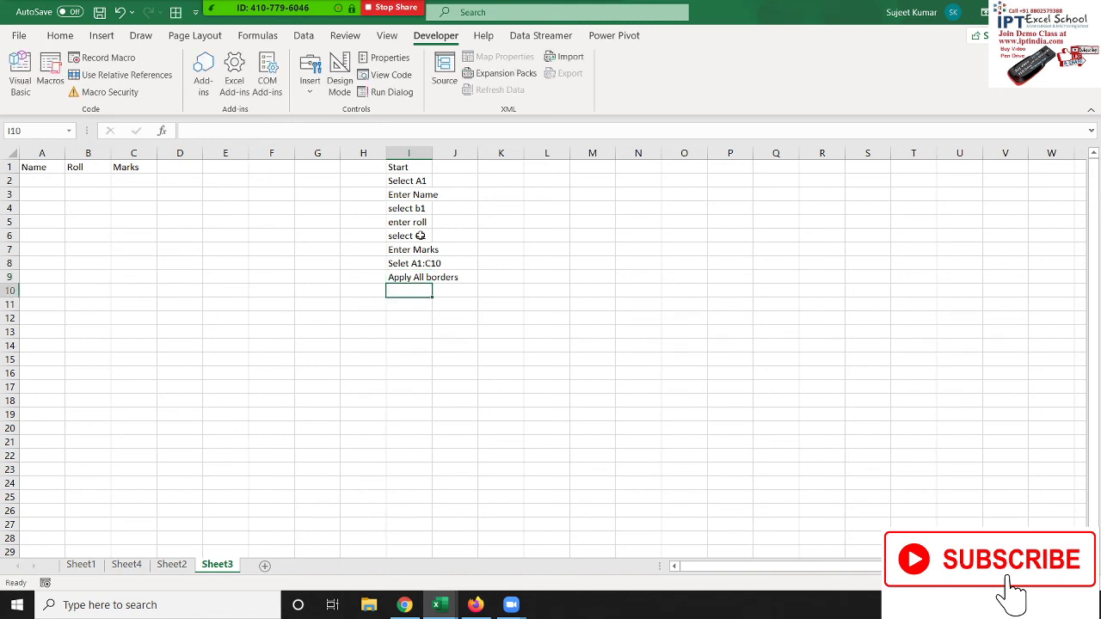
- Finish the list with 'end' in I10, correcting the 'wnd' typo and discarding the stray entry
type("wnd")
key("Return")
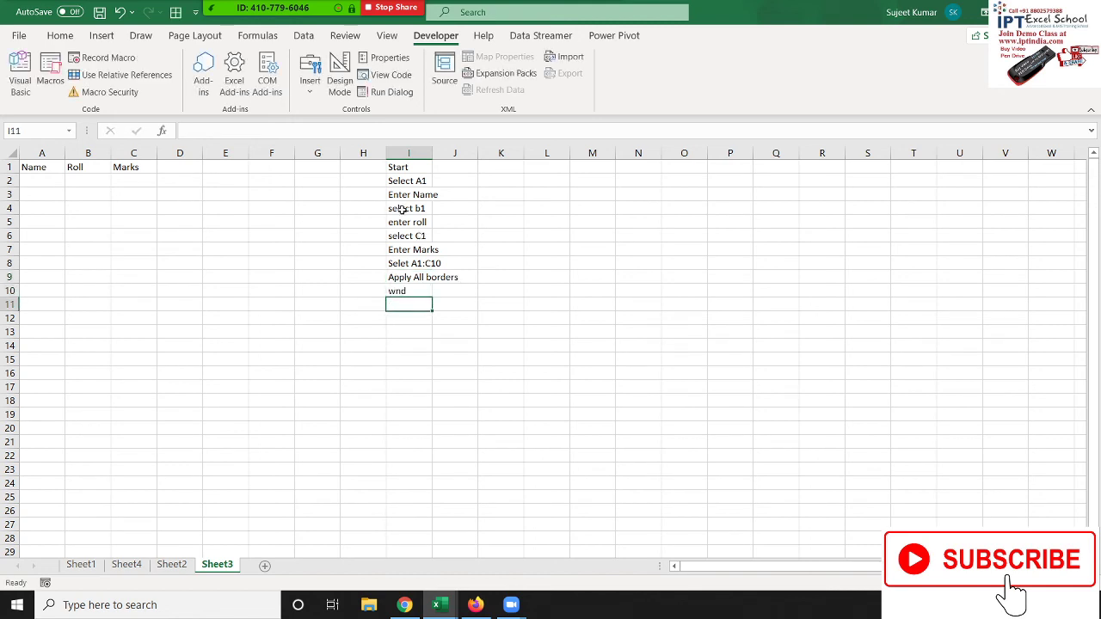
left_click(402, 291)
type("en")
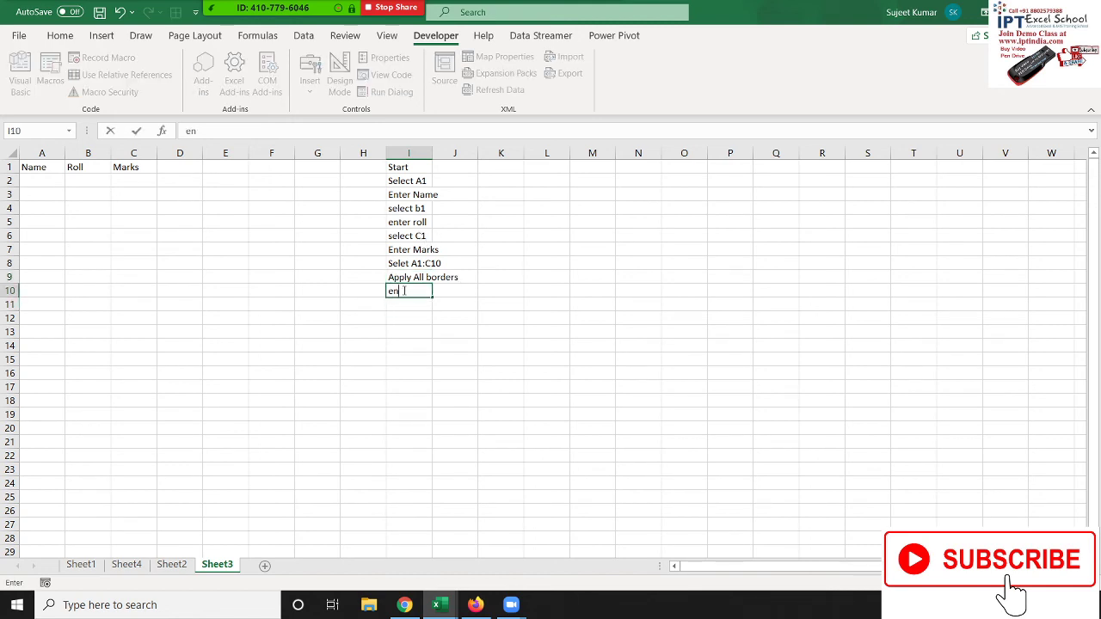
type("d")
key("Return")
type("]")
key("Escape")
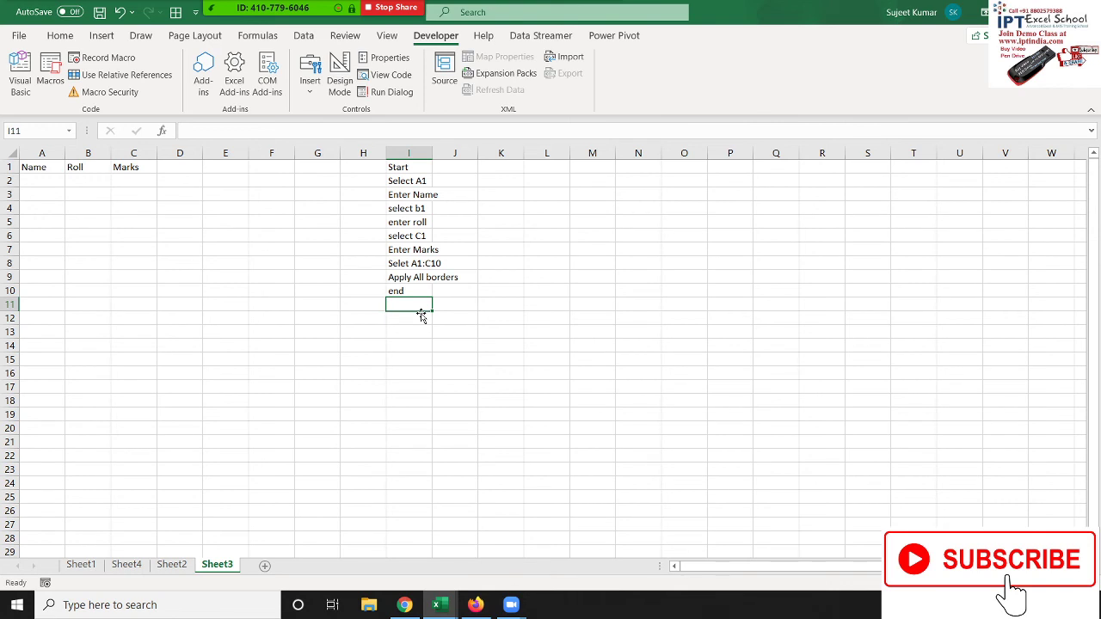
- Head column L with 'Aanlysis', then list Algo and code beneath it
left_click(564, 169)
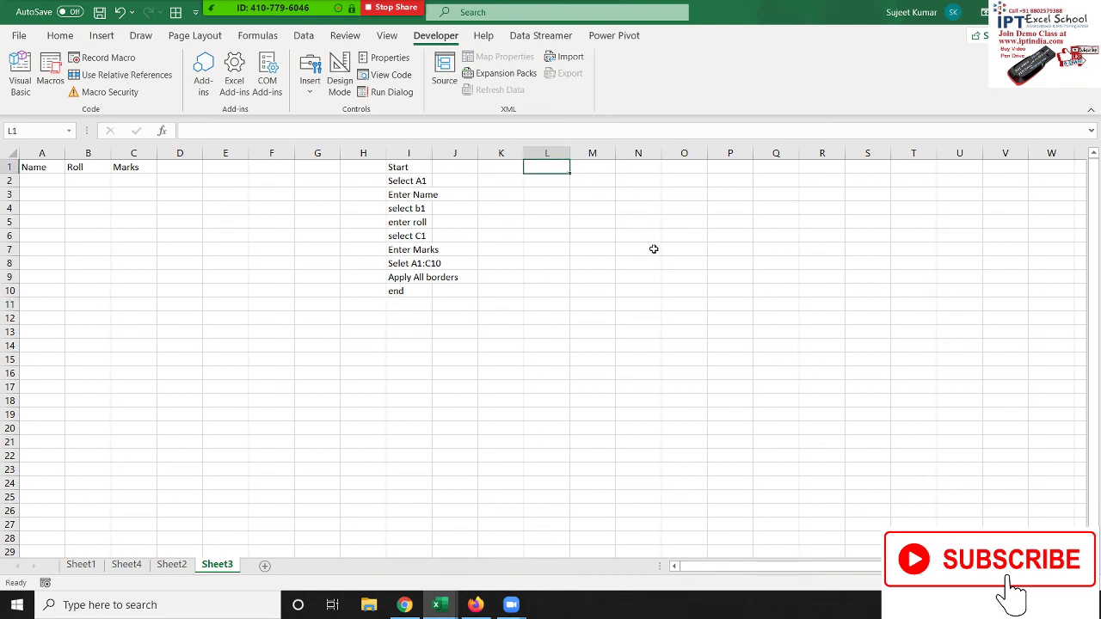
type("A")
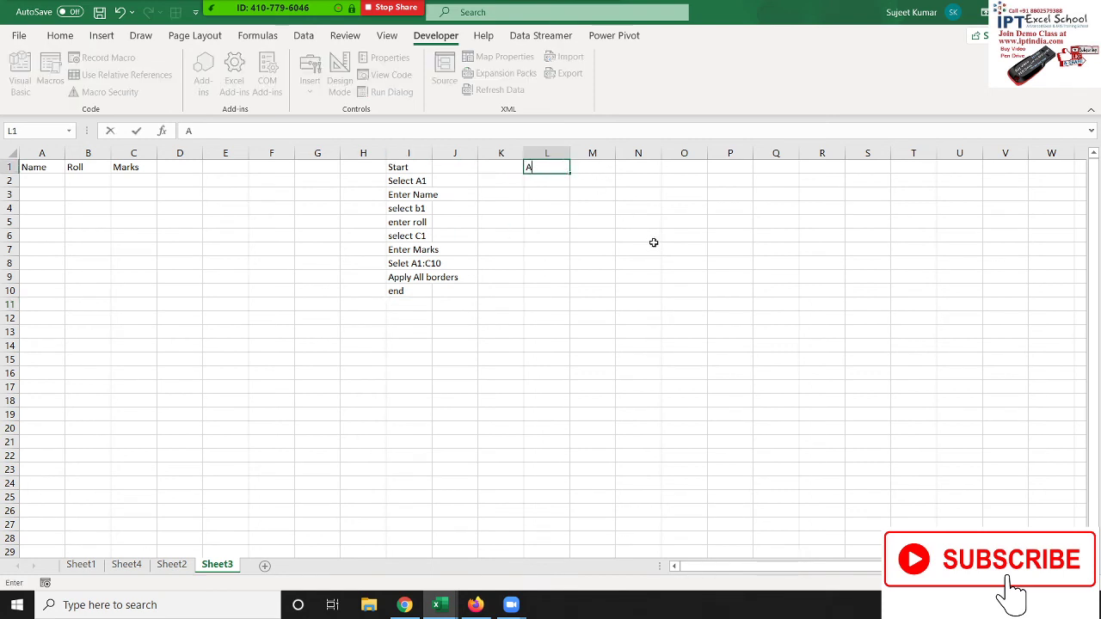
type("lysis")
left_click(532, 167)
type("an")
left_click(567, 180)
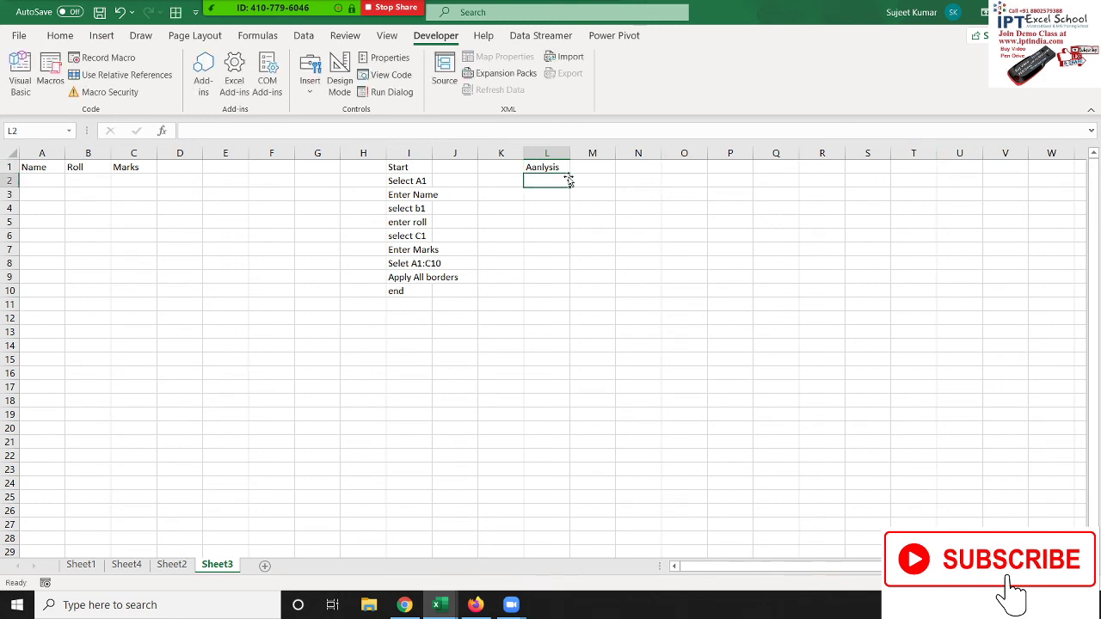
type("Algo")
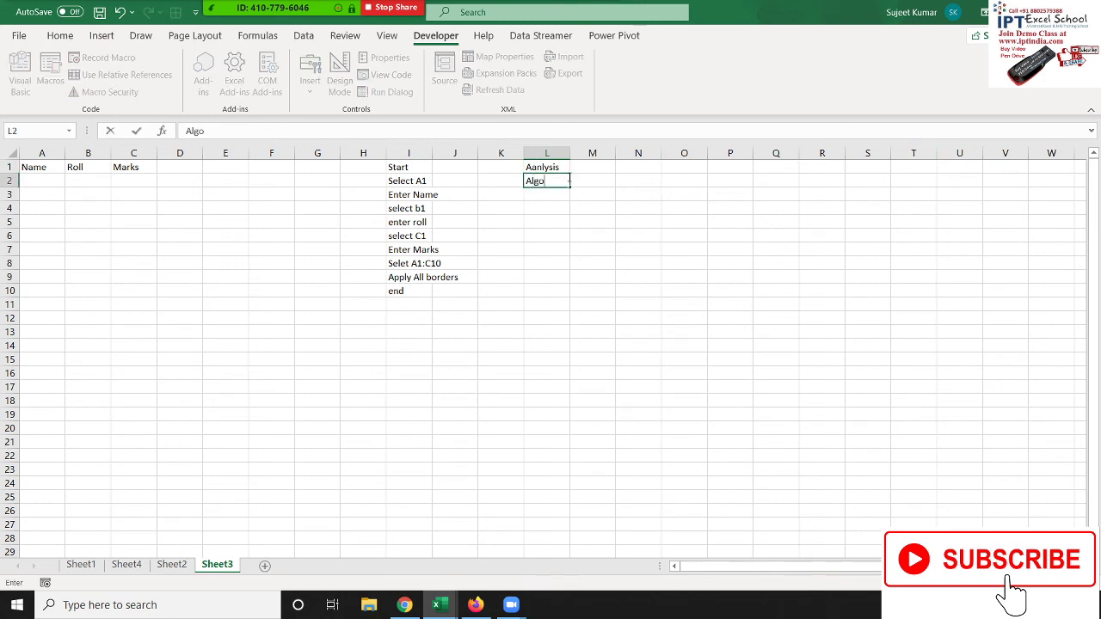
key("Return")
type("code")
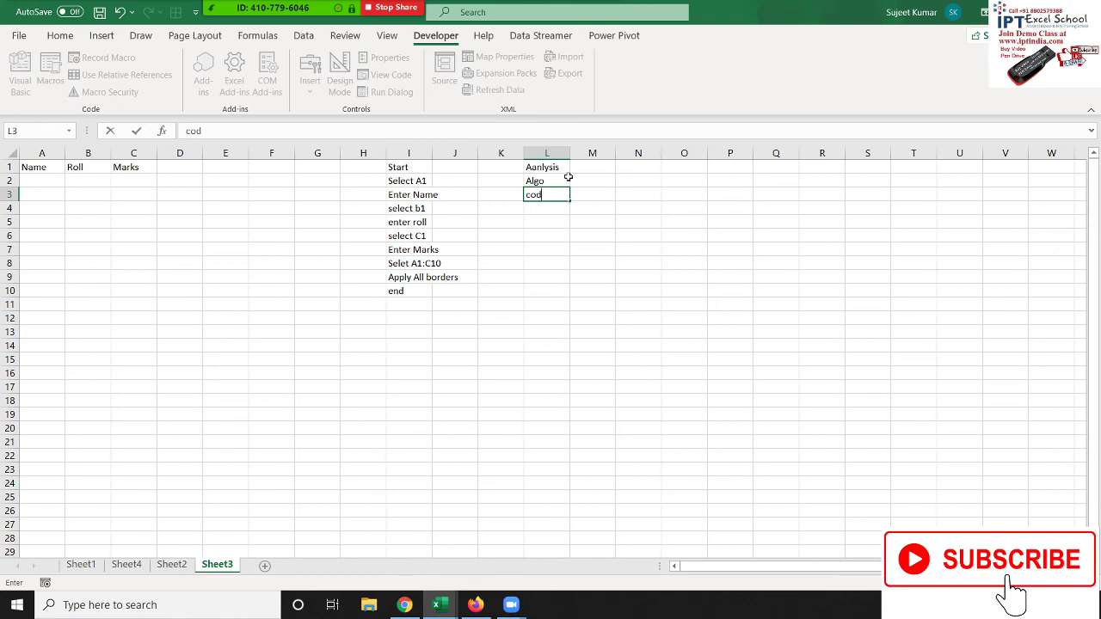
key("Return")
- Add Test in L4 with Recode and Test in M4:N4, then Apply in L5, and return to L1
type("Test")
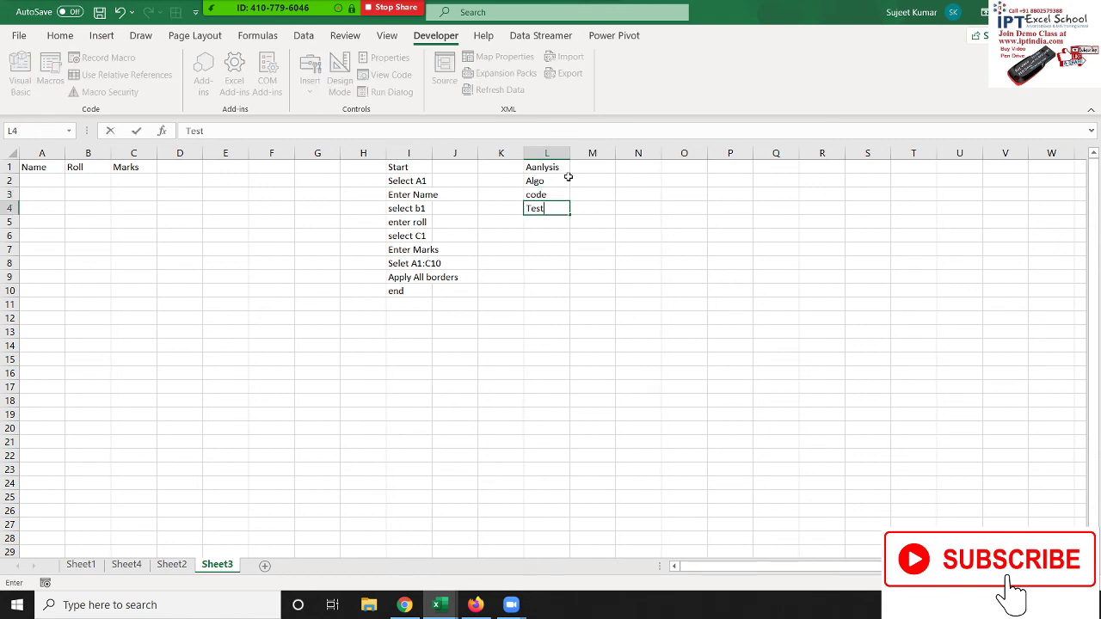
key("Tab")
type("Re")
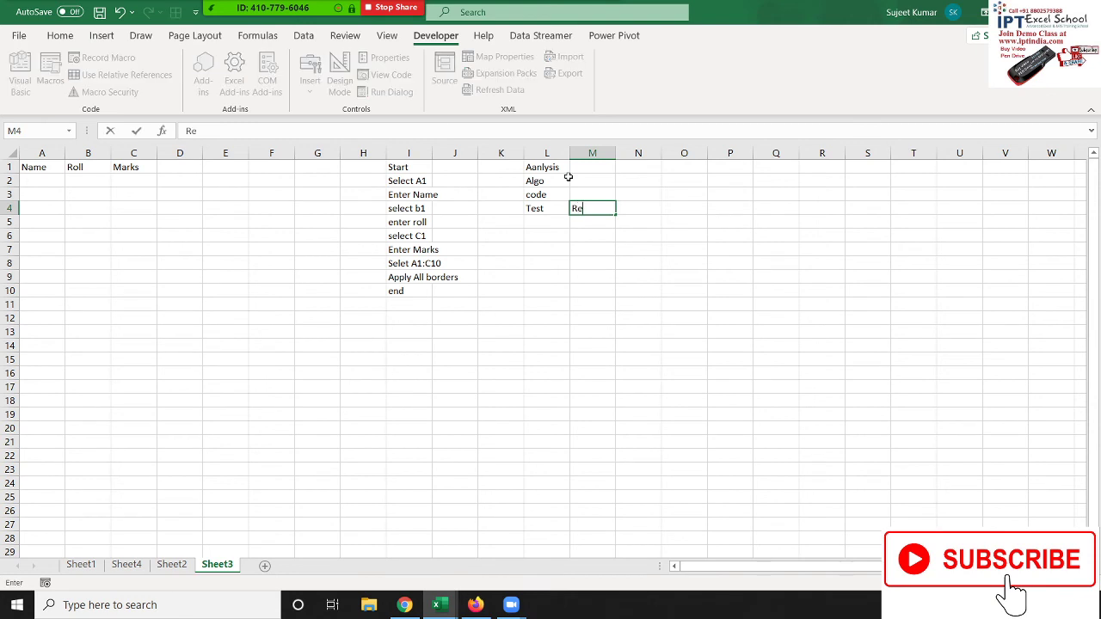
type("co")
type("de")
key("Tab")
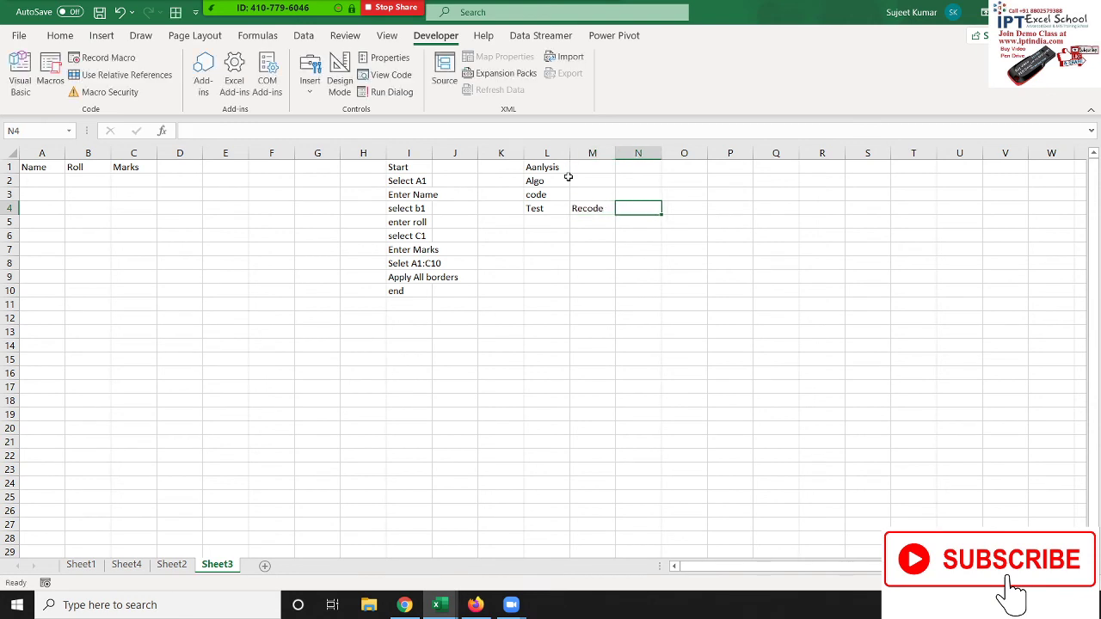
type("Tes")
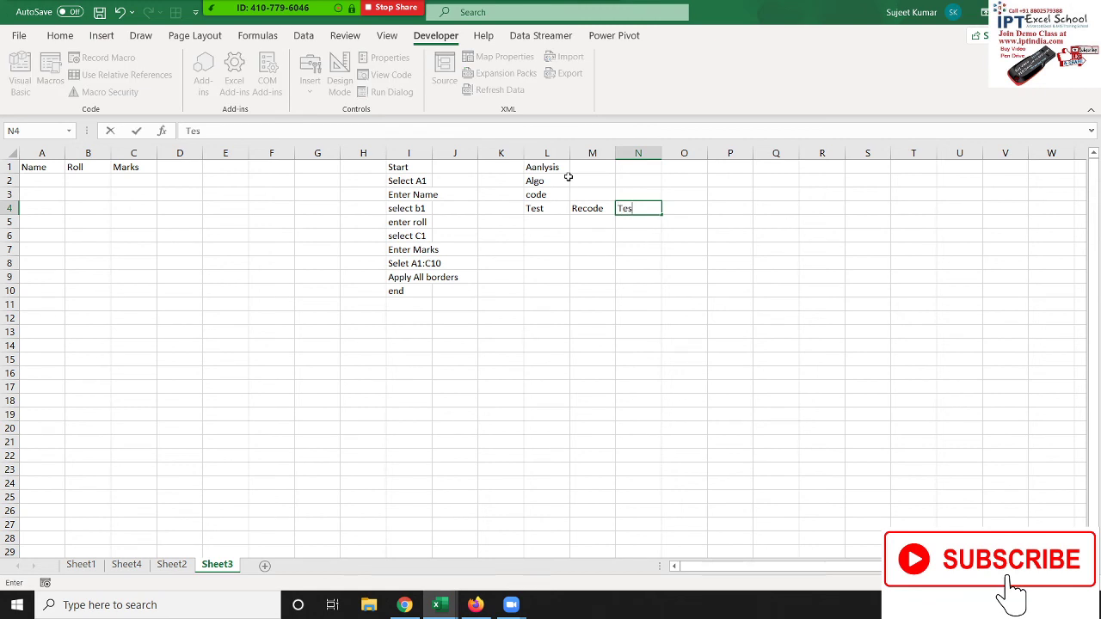
type("t")
key("Return")
type("App")
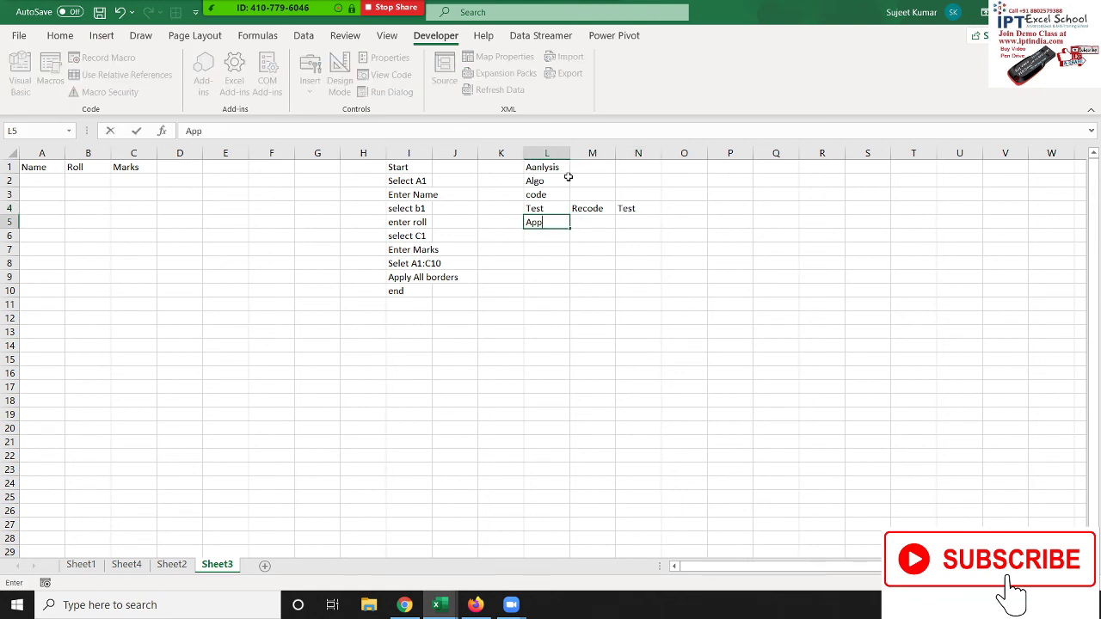
type("ly")
key("Return")
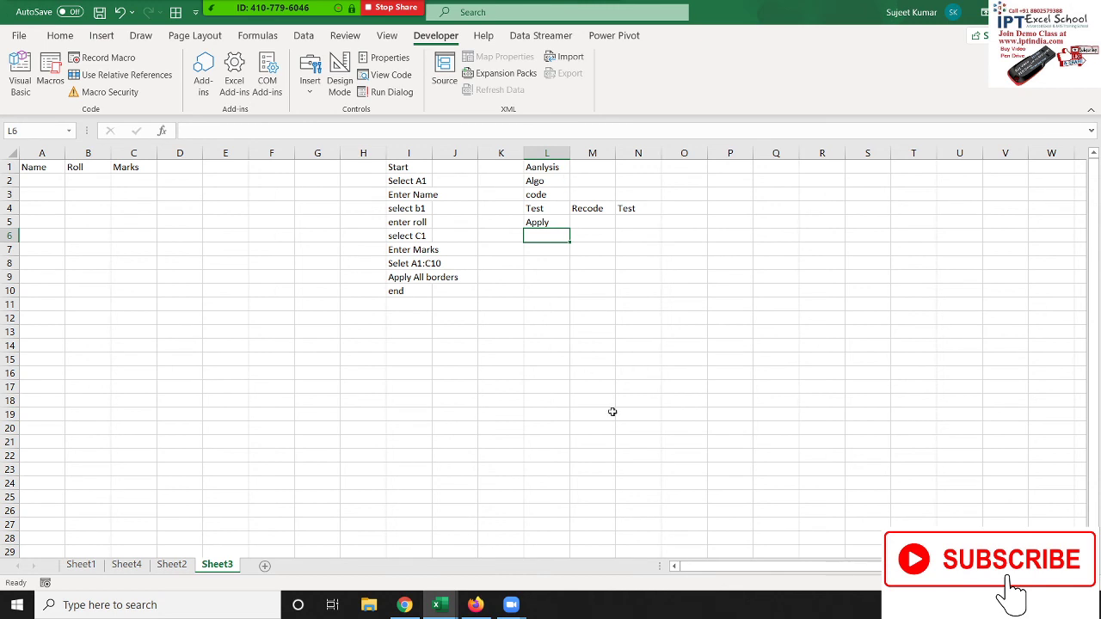
key("Up")
left_click(563, 167)
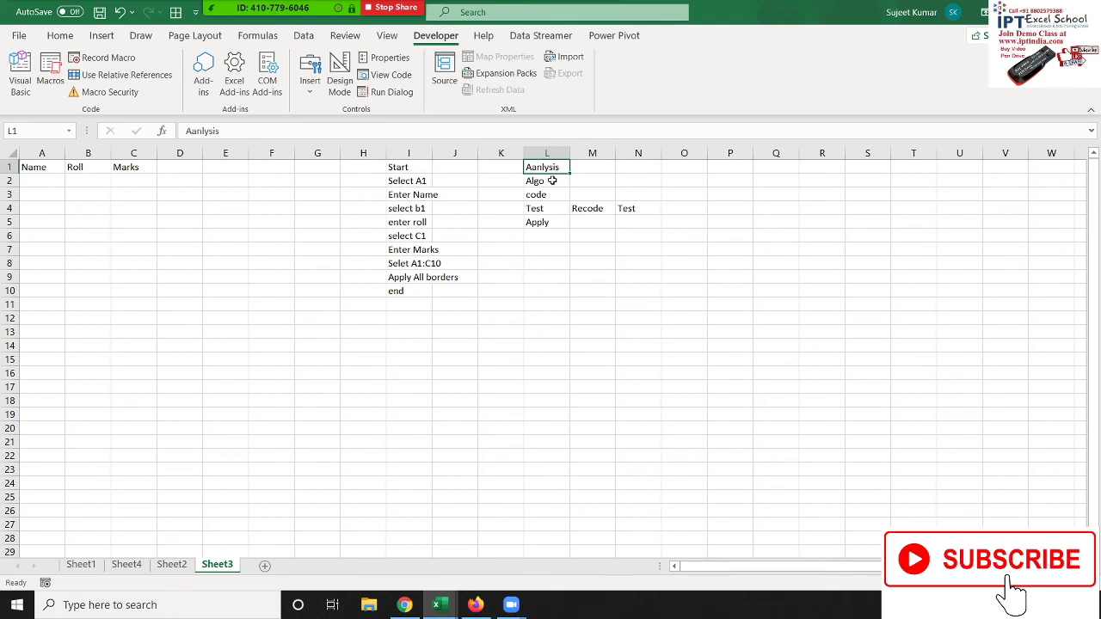
left_click(551, 181)
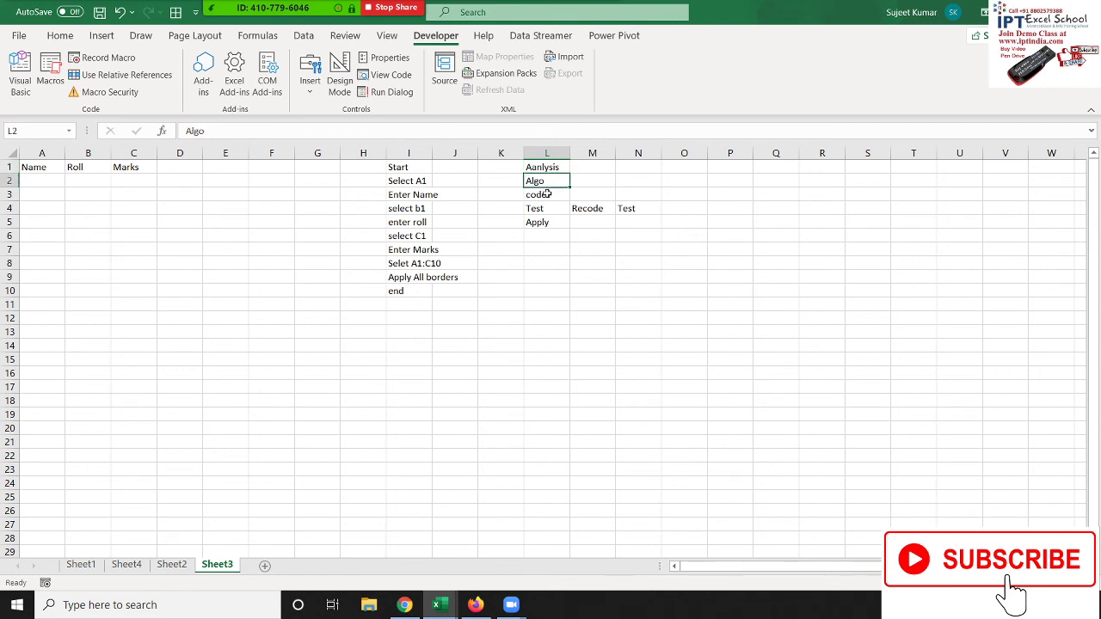
left_click(544, 194)
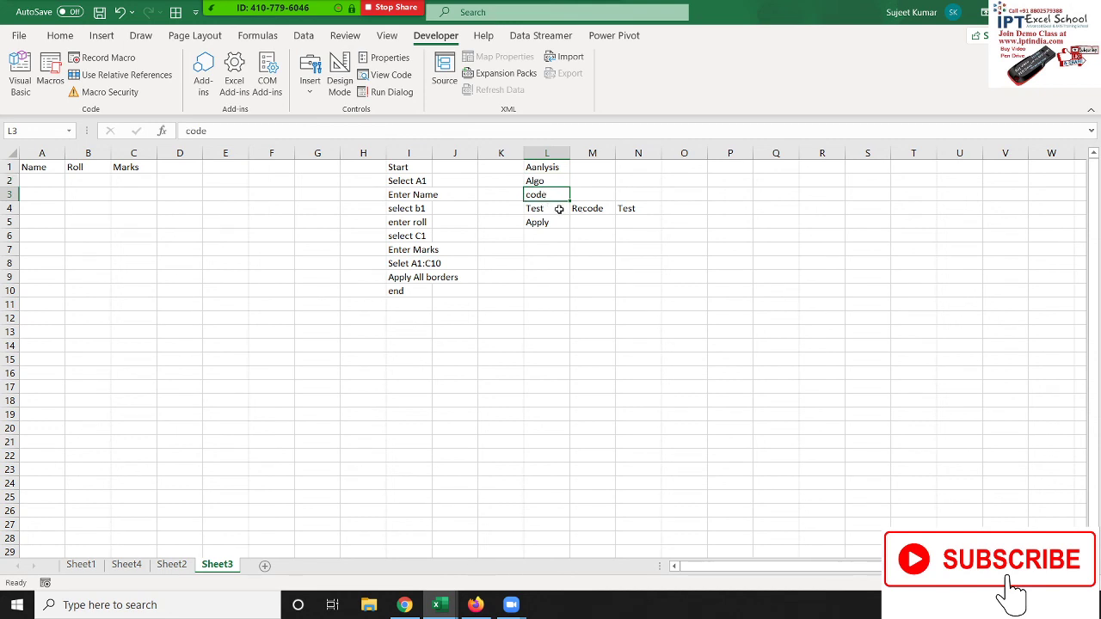
left_click(558, 209)
left_click(580, 207)
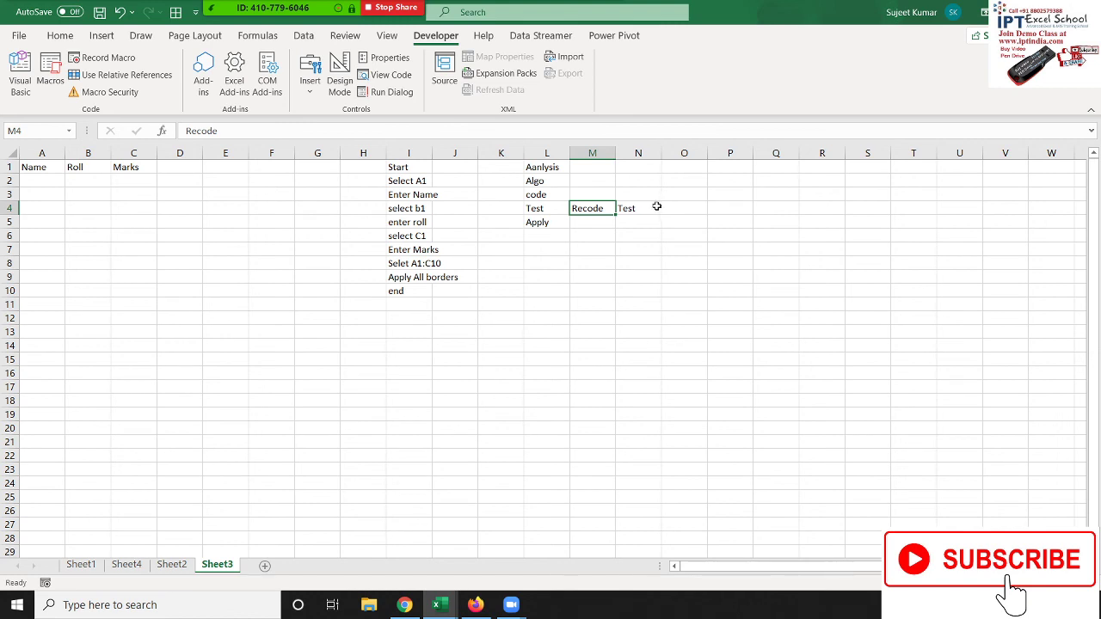
left_click_drag(657, 206, 535, 208)
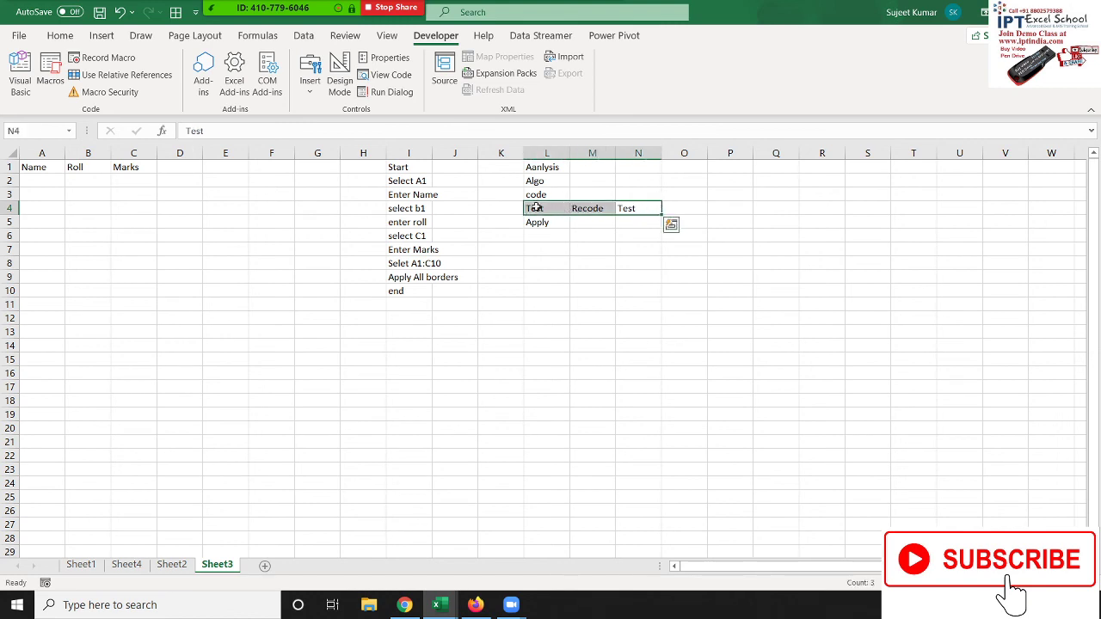
left_click(542, 221)
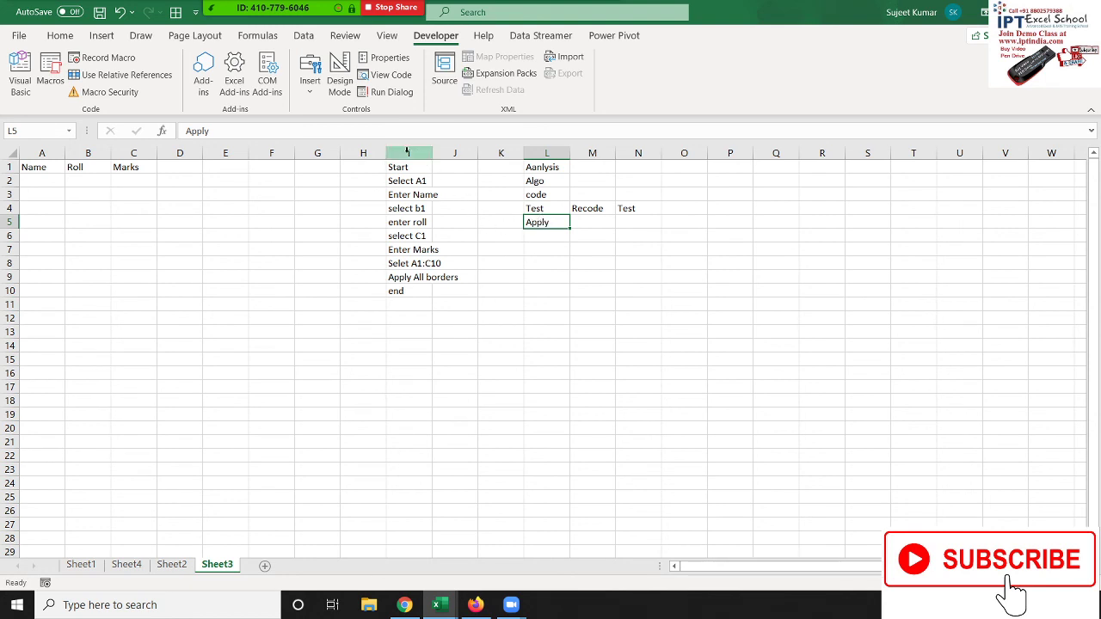
mouse_move(400, 166)
left_mouse_down()
mouse_move(606, 220)
mouse_move(640, 289)
left_mouse_up()
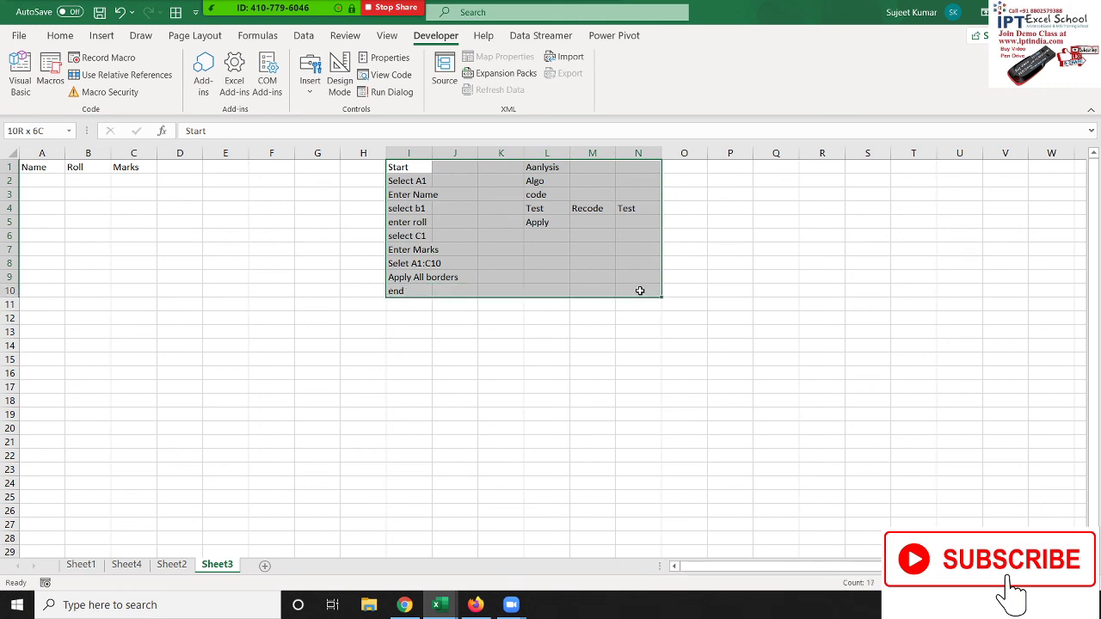
left_click_drag(637, 289, 637, 286)
- Select A1:O10 and delete the headers, macro steps and analysis list, leaving Sheet3 blank
left_click(125, 182)
left_click_drag(38, 171, 667, 289)
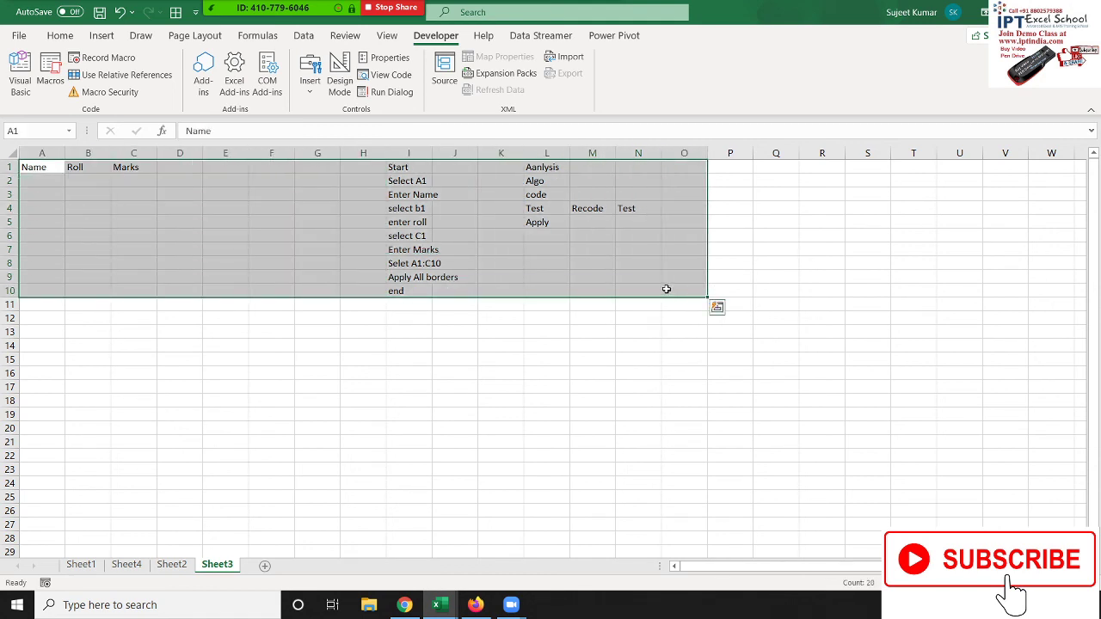
key("Delete")
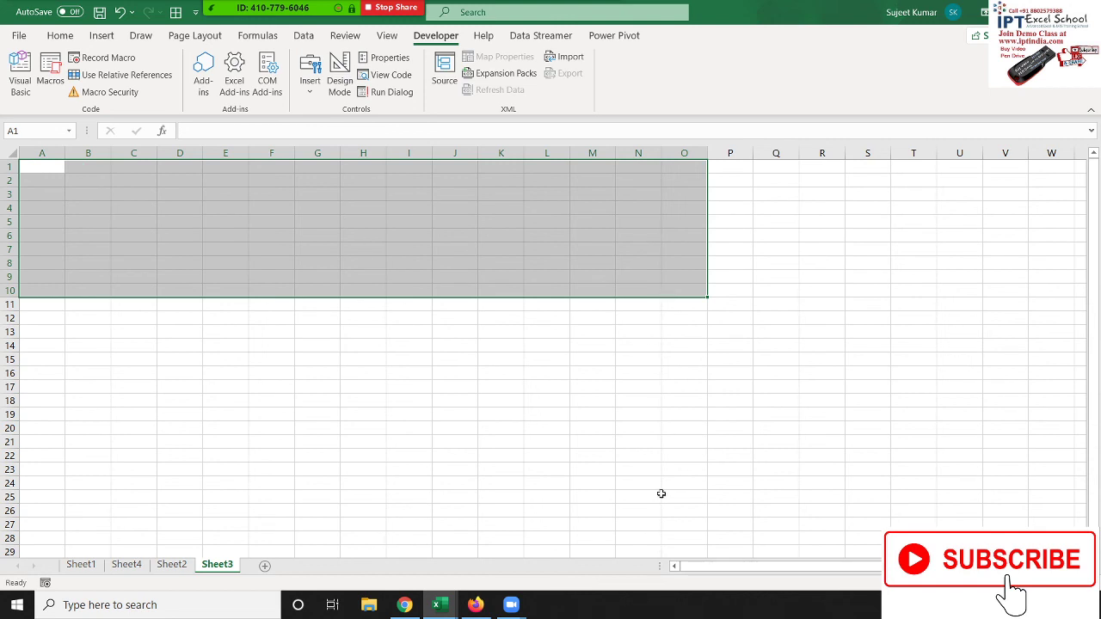
left_click(435, 307)
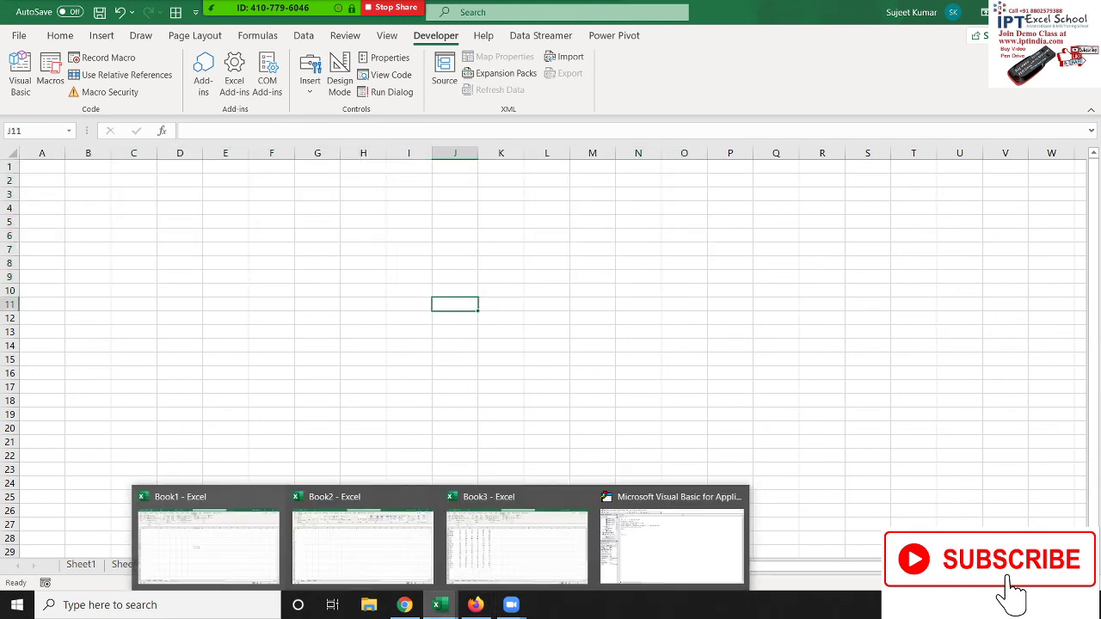
- Bring up the WhatsApp Web Chrome window and open a new tab beside it
left_click(405, 605)
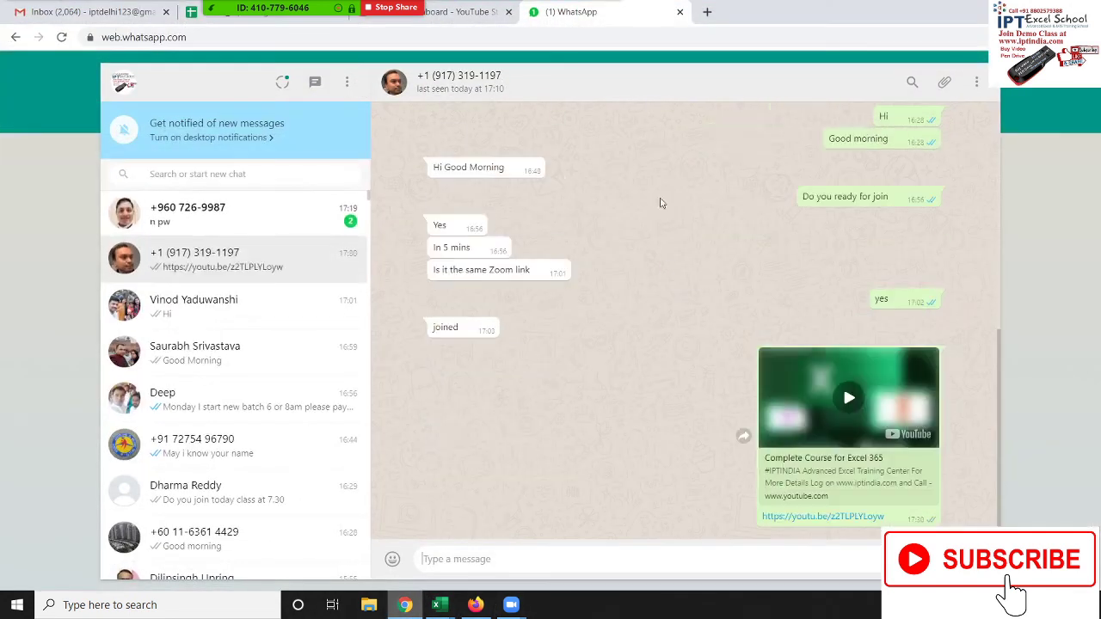
left_click(707, 11)
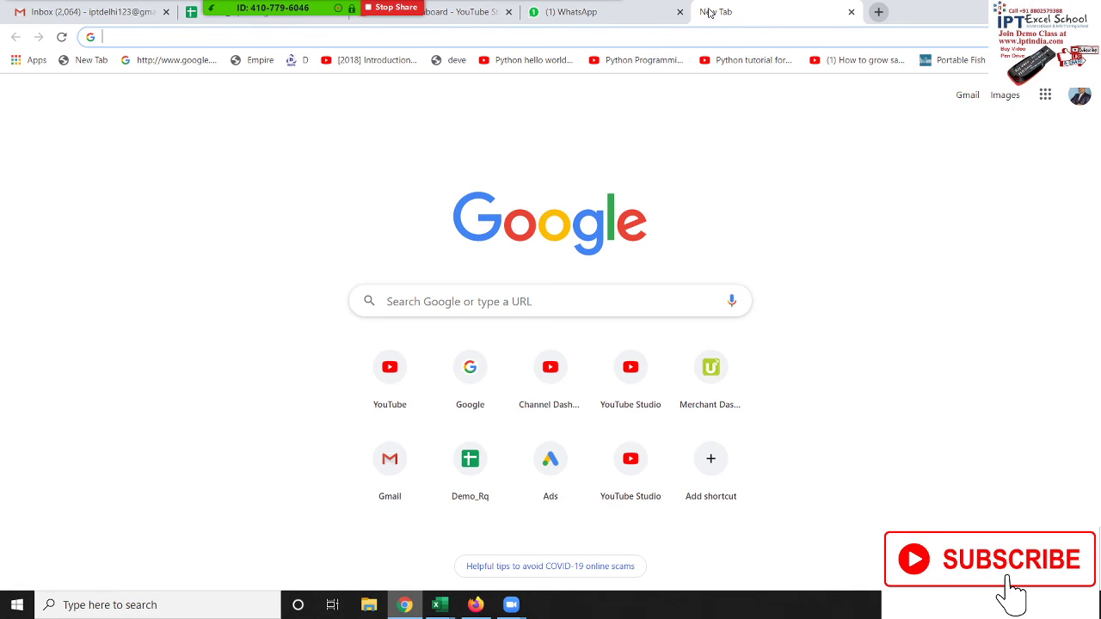
- Load excel-vba.com in the new tab and scroll down its home page
type("ec")
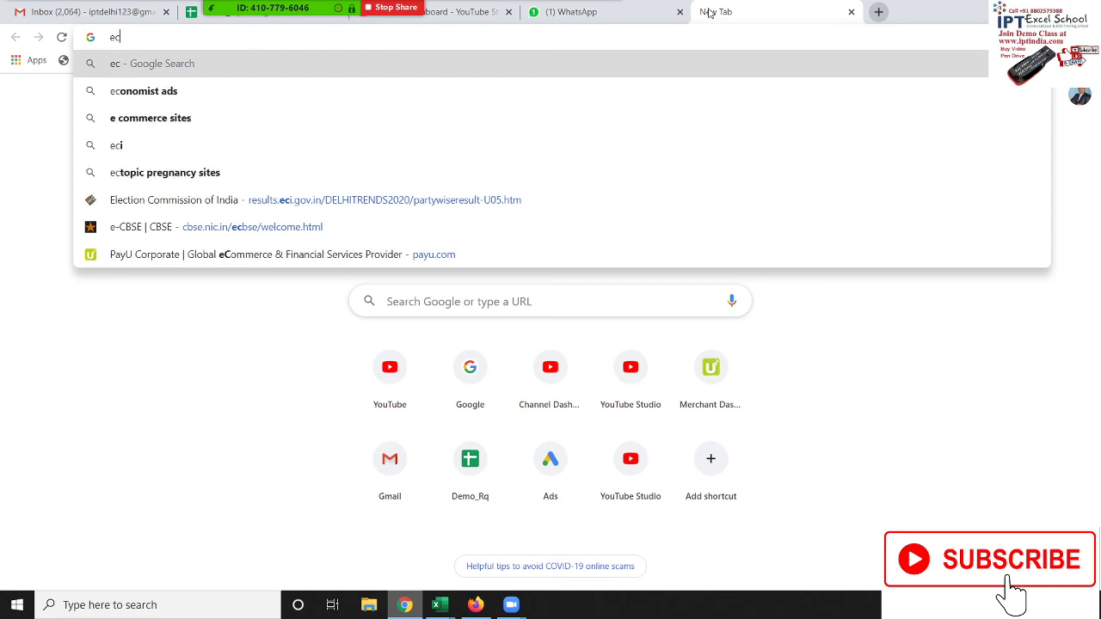
key("BackSpace")
type("xcel")
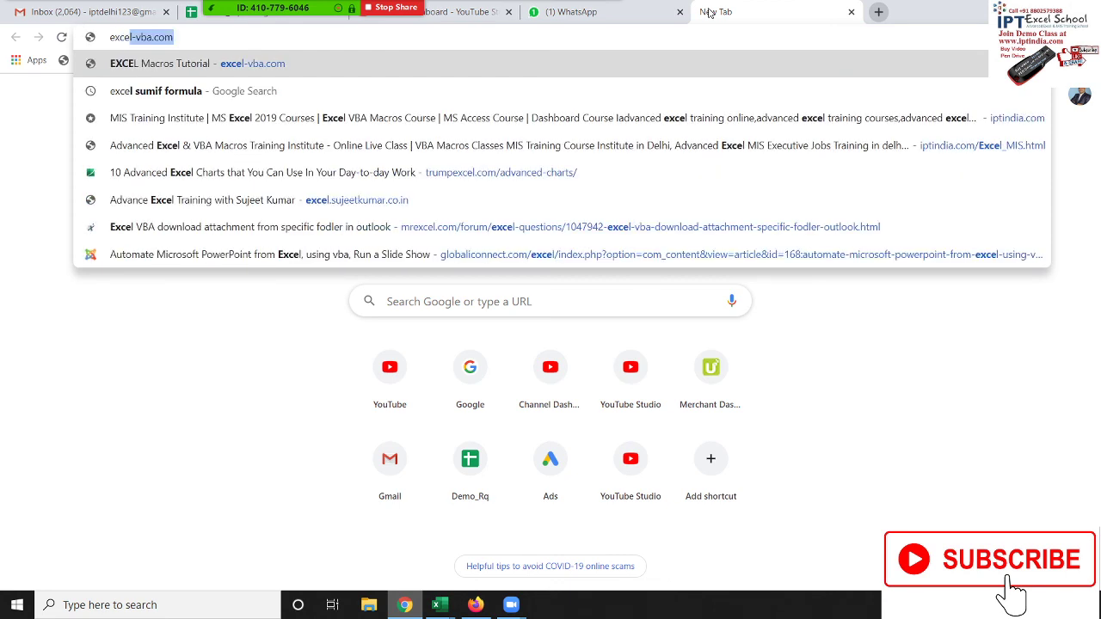
key("Return")
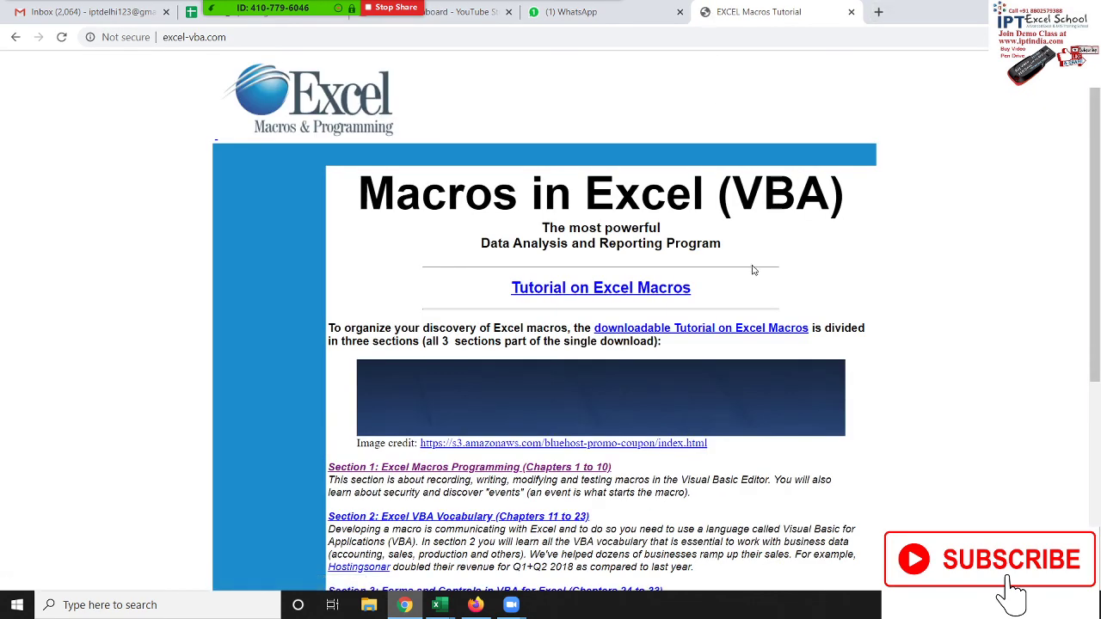
scroll(753, 262, "down", 2)
scroll(747, 240, "down", 2)
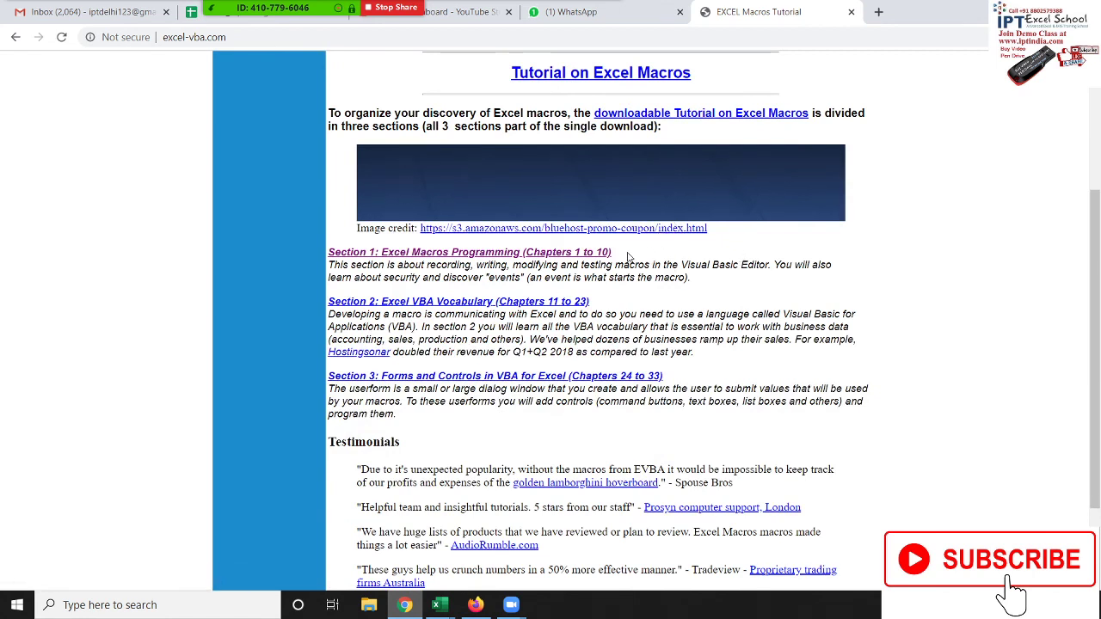
- Browse the Section 1 macros lesson, go back to the tutorial home page and select its URL
left_click(597, 255)
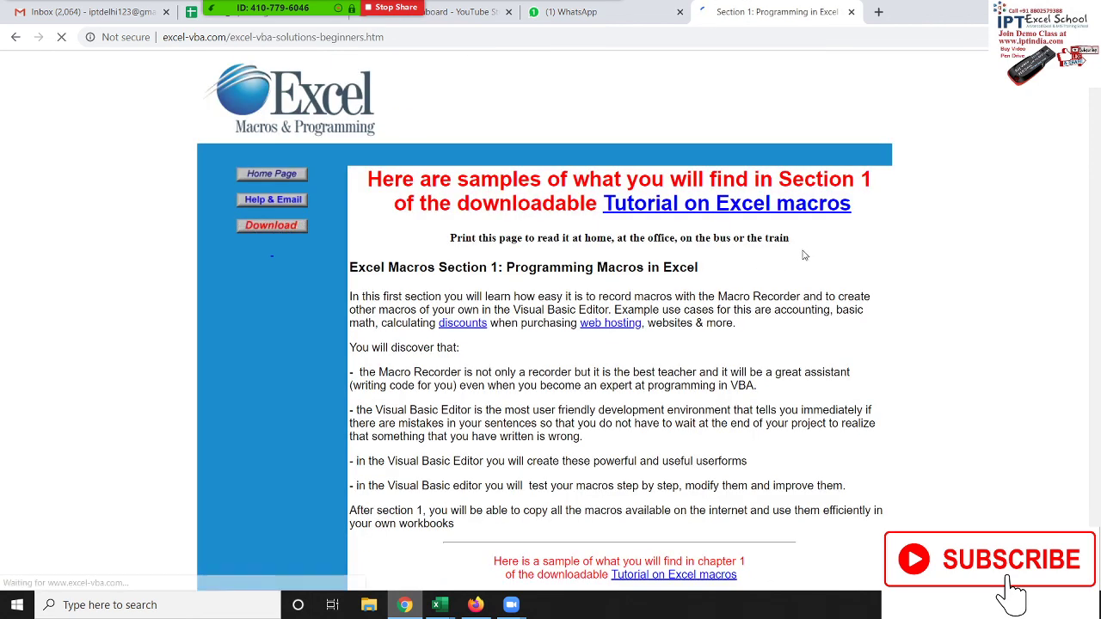
scroll(807, 286, "down", 2)
scroll(808, 286, "down", 9)
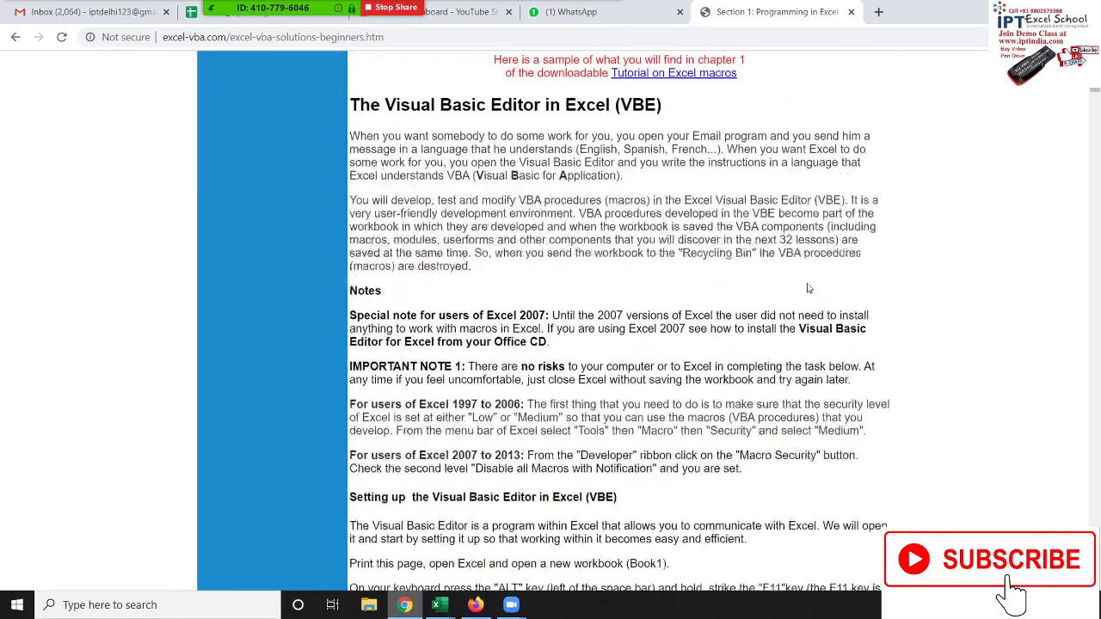
scroll(807, 284, "down", 3)
scroll(807, 280, "down", 3)
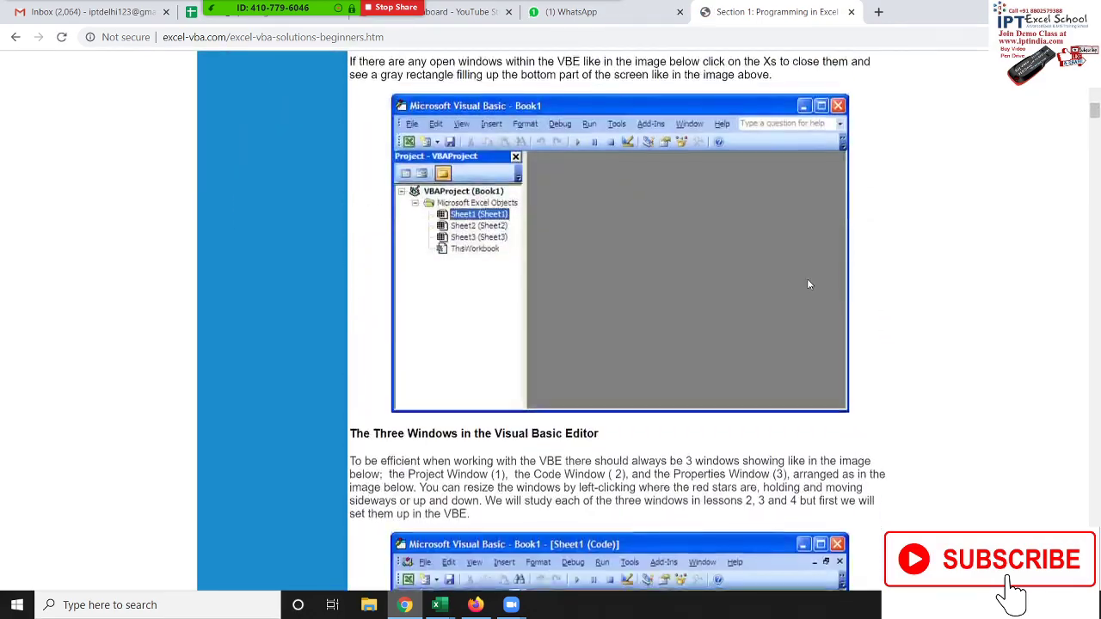
scroll(807, 281, "down", 3)
scroll(678, 222, "down", 5)
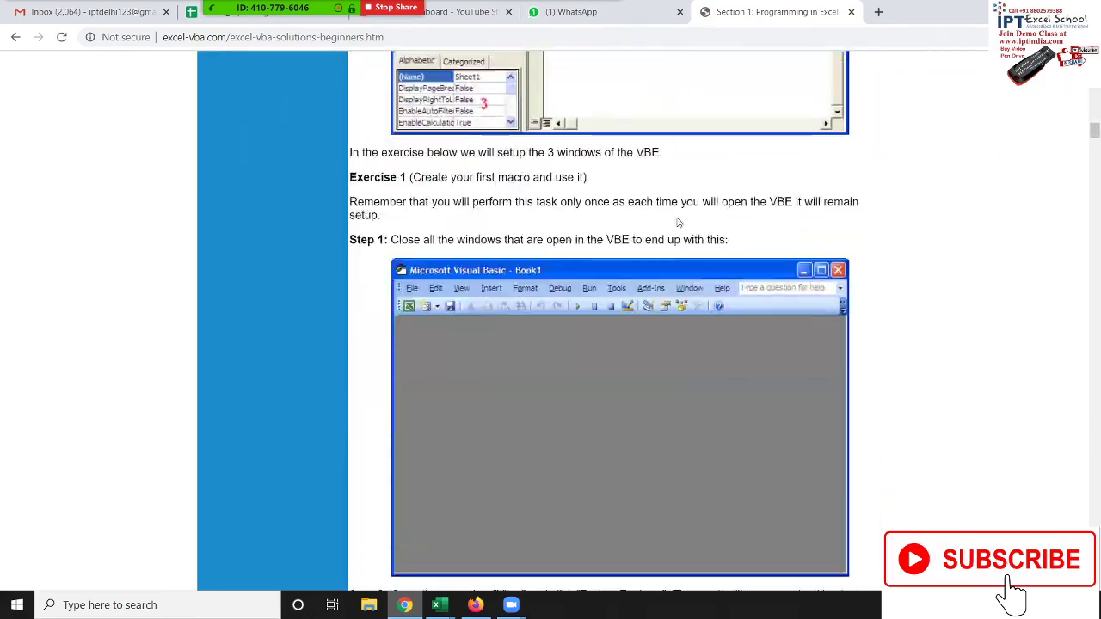
left_click(15, 37)
left_click(219, 38)
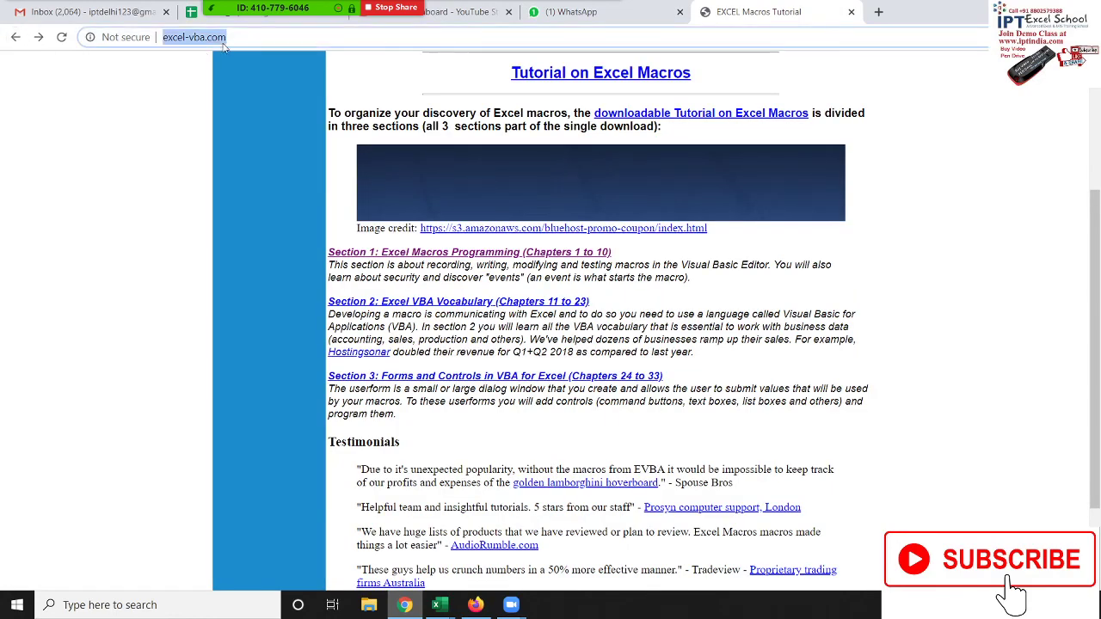
- Paste and send the excel-vba.com link in the first WhatsApp chat
left_click(558, 10)
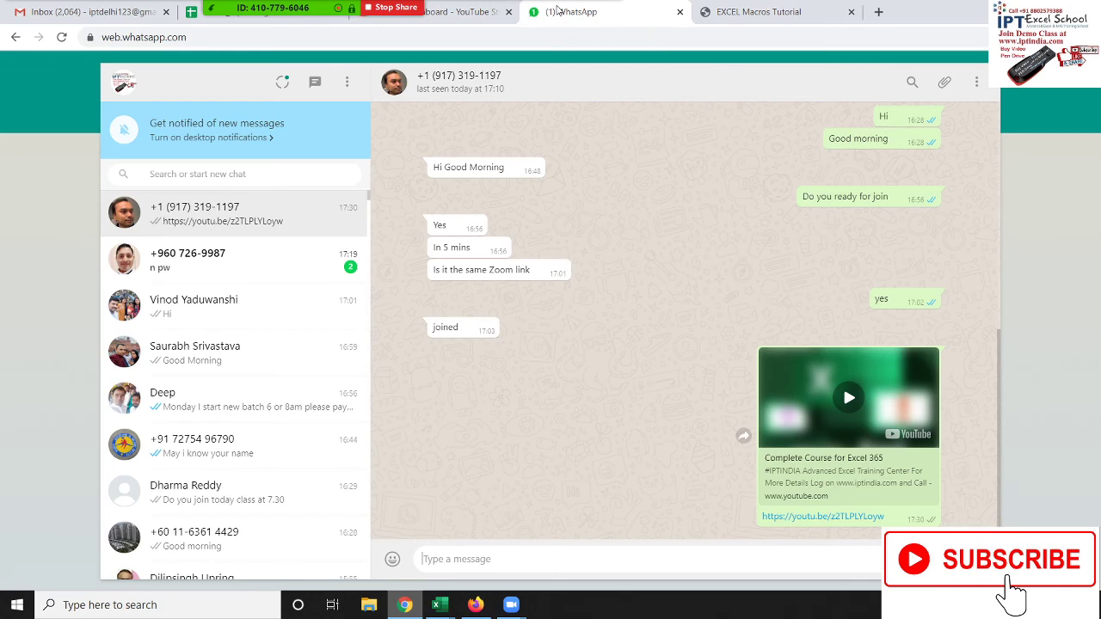
left_click(296, 266)
left_click(302, 212)
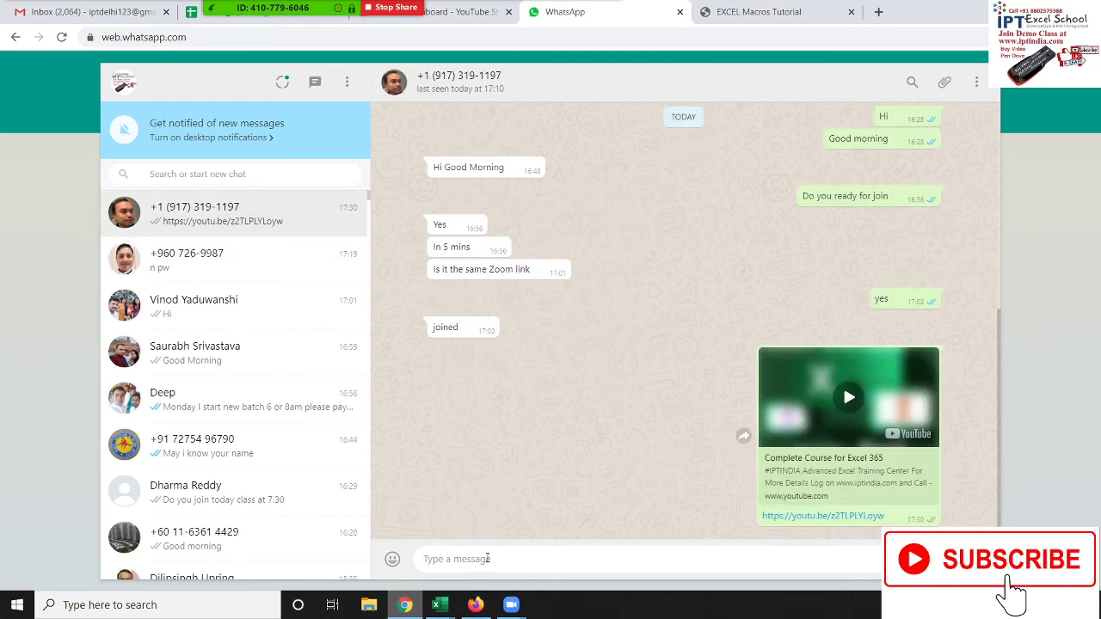
type("http://www.excel-vba.com/")
key("Return")
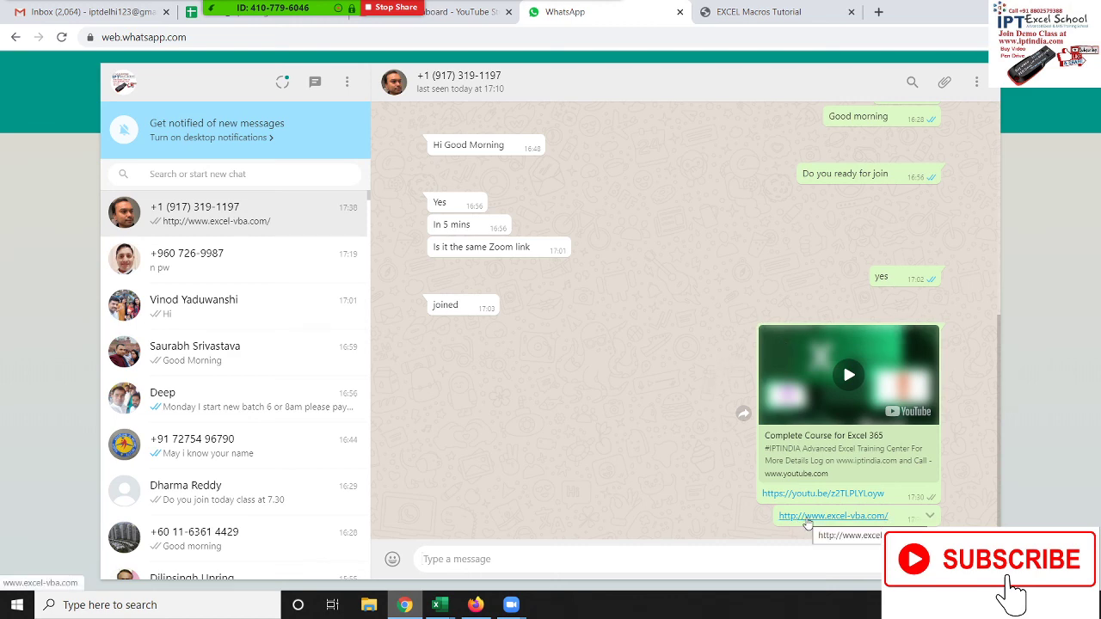
- Close the EXCEL Macros Tutorial tab and return to the Excel workbook
left_click(774, 12)
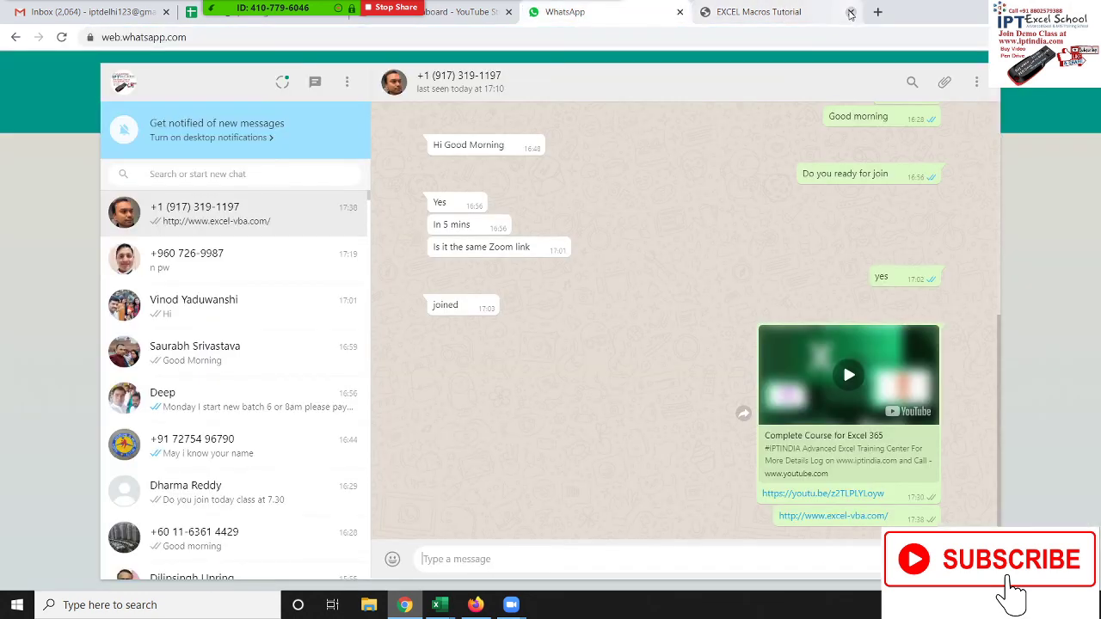
left_click(850, 12)
key("alt+Tab")
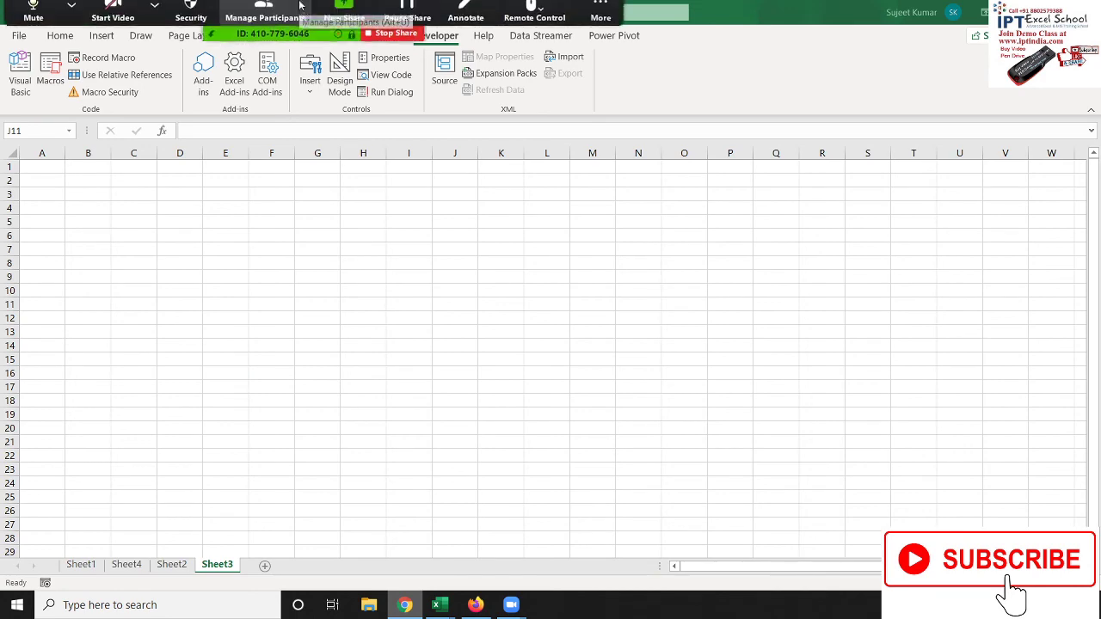